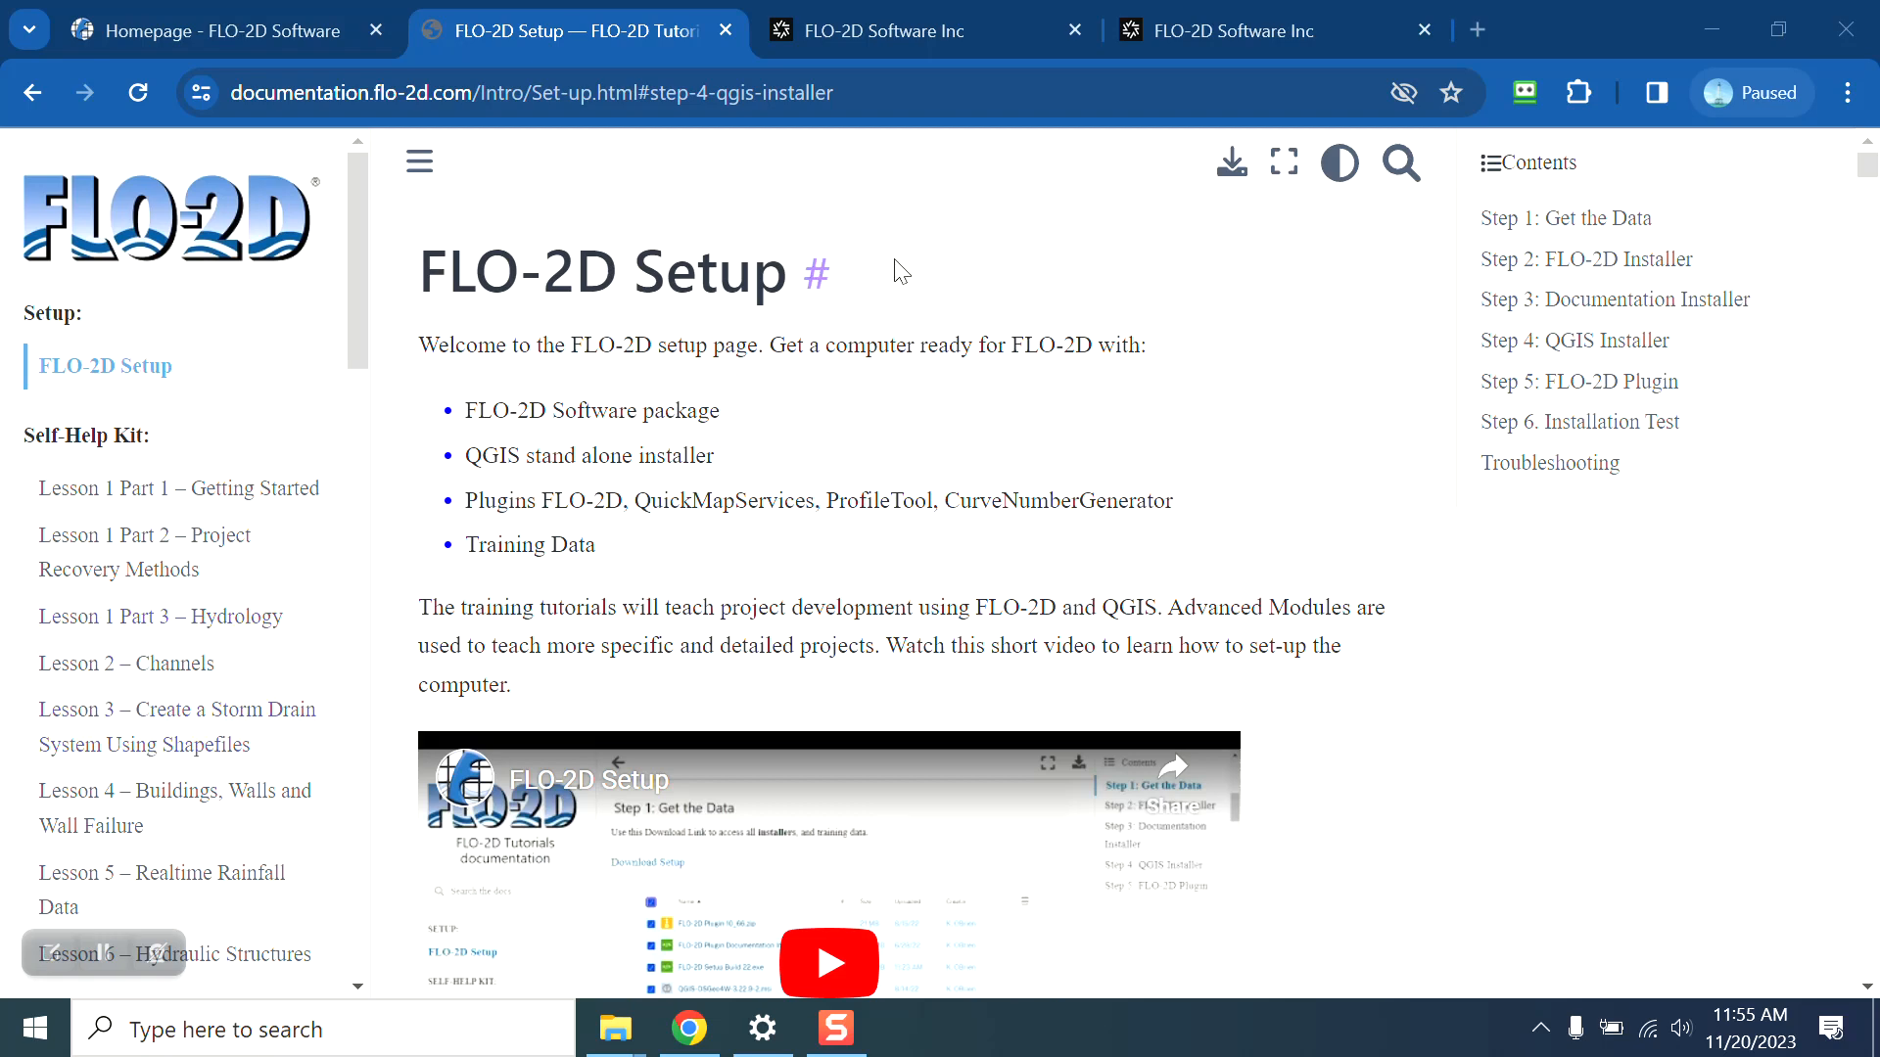
Step: View the Build 23 installer folder on ShareFile and return to the FLO-2D Setup documentation page
left_click(1245, 30)
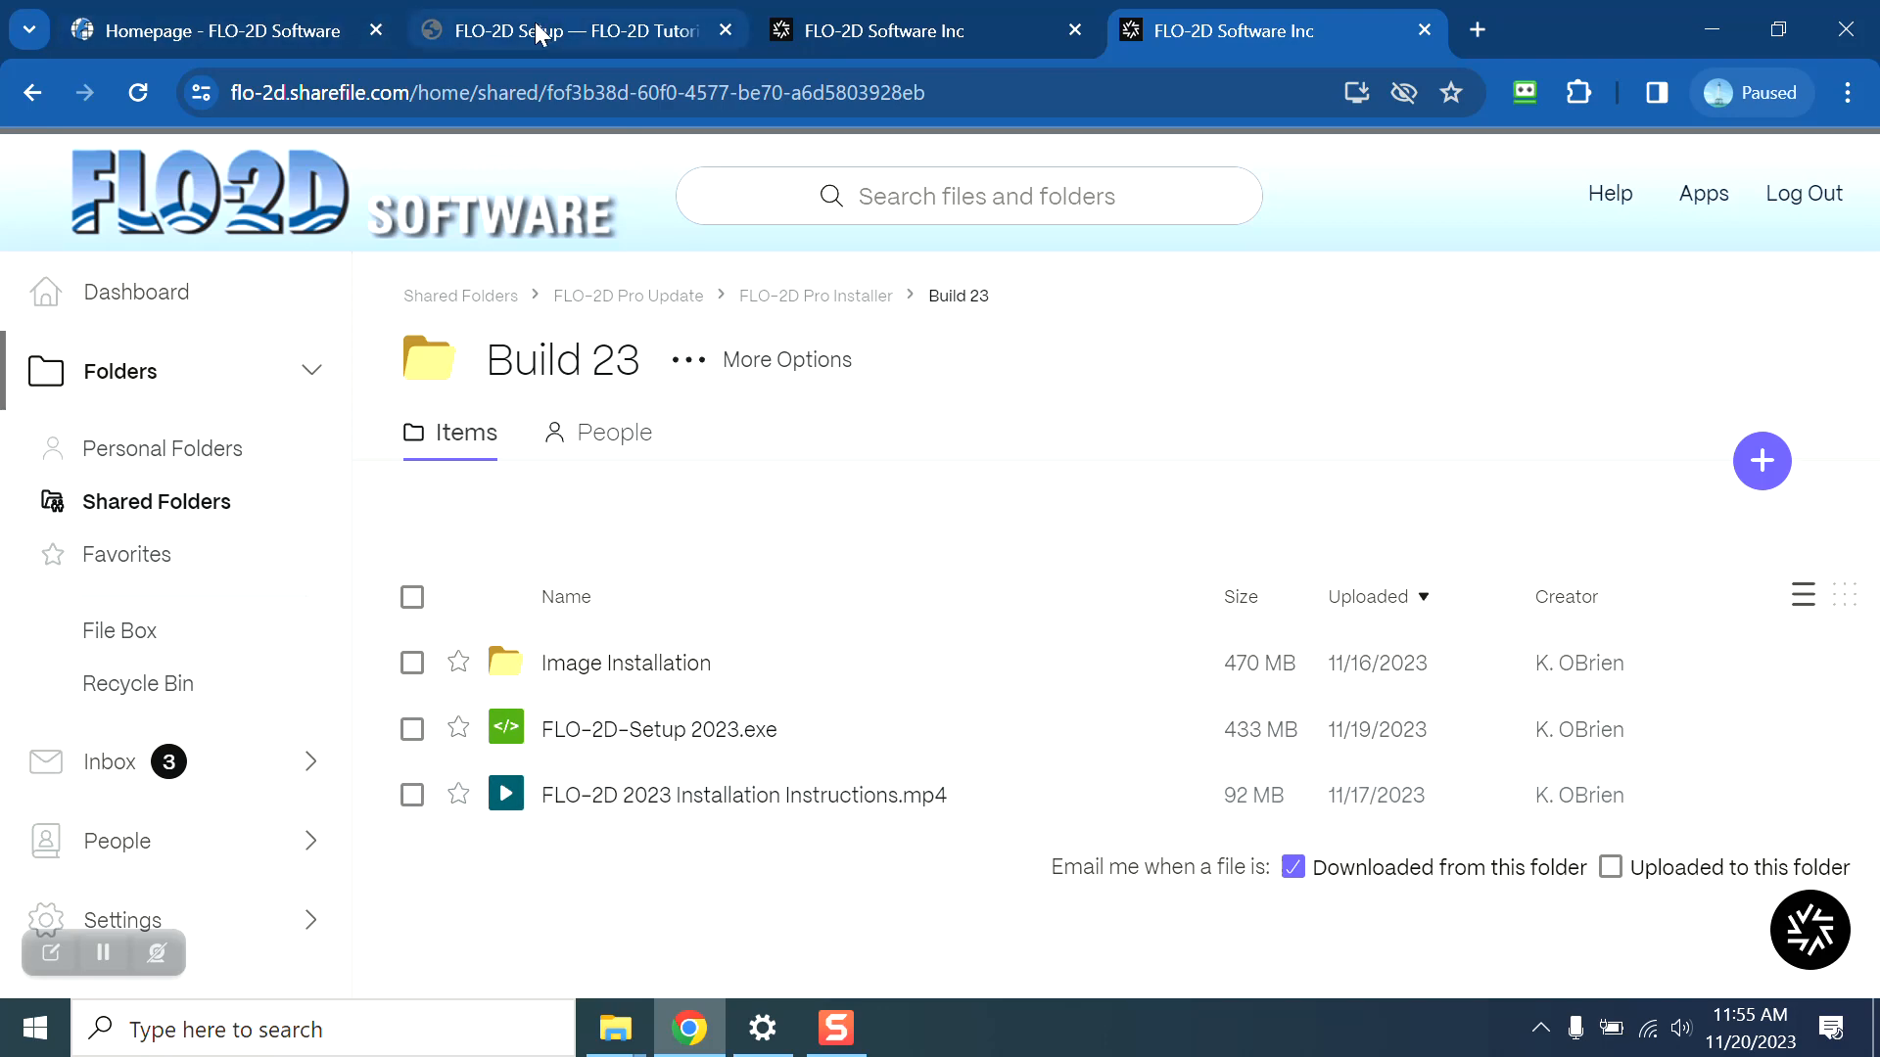
mouse_move(537, 36)
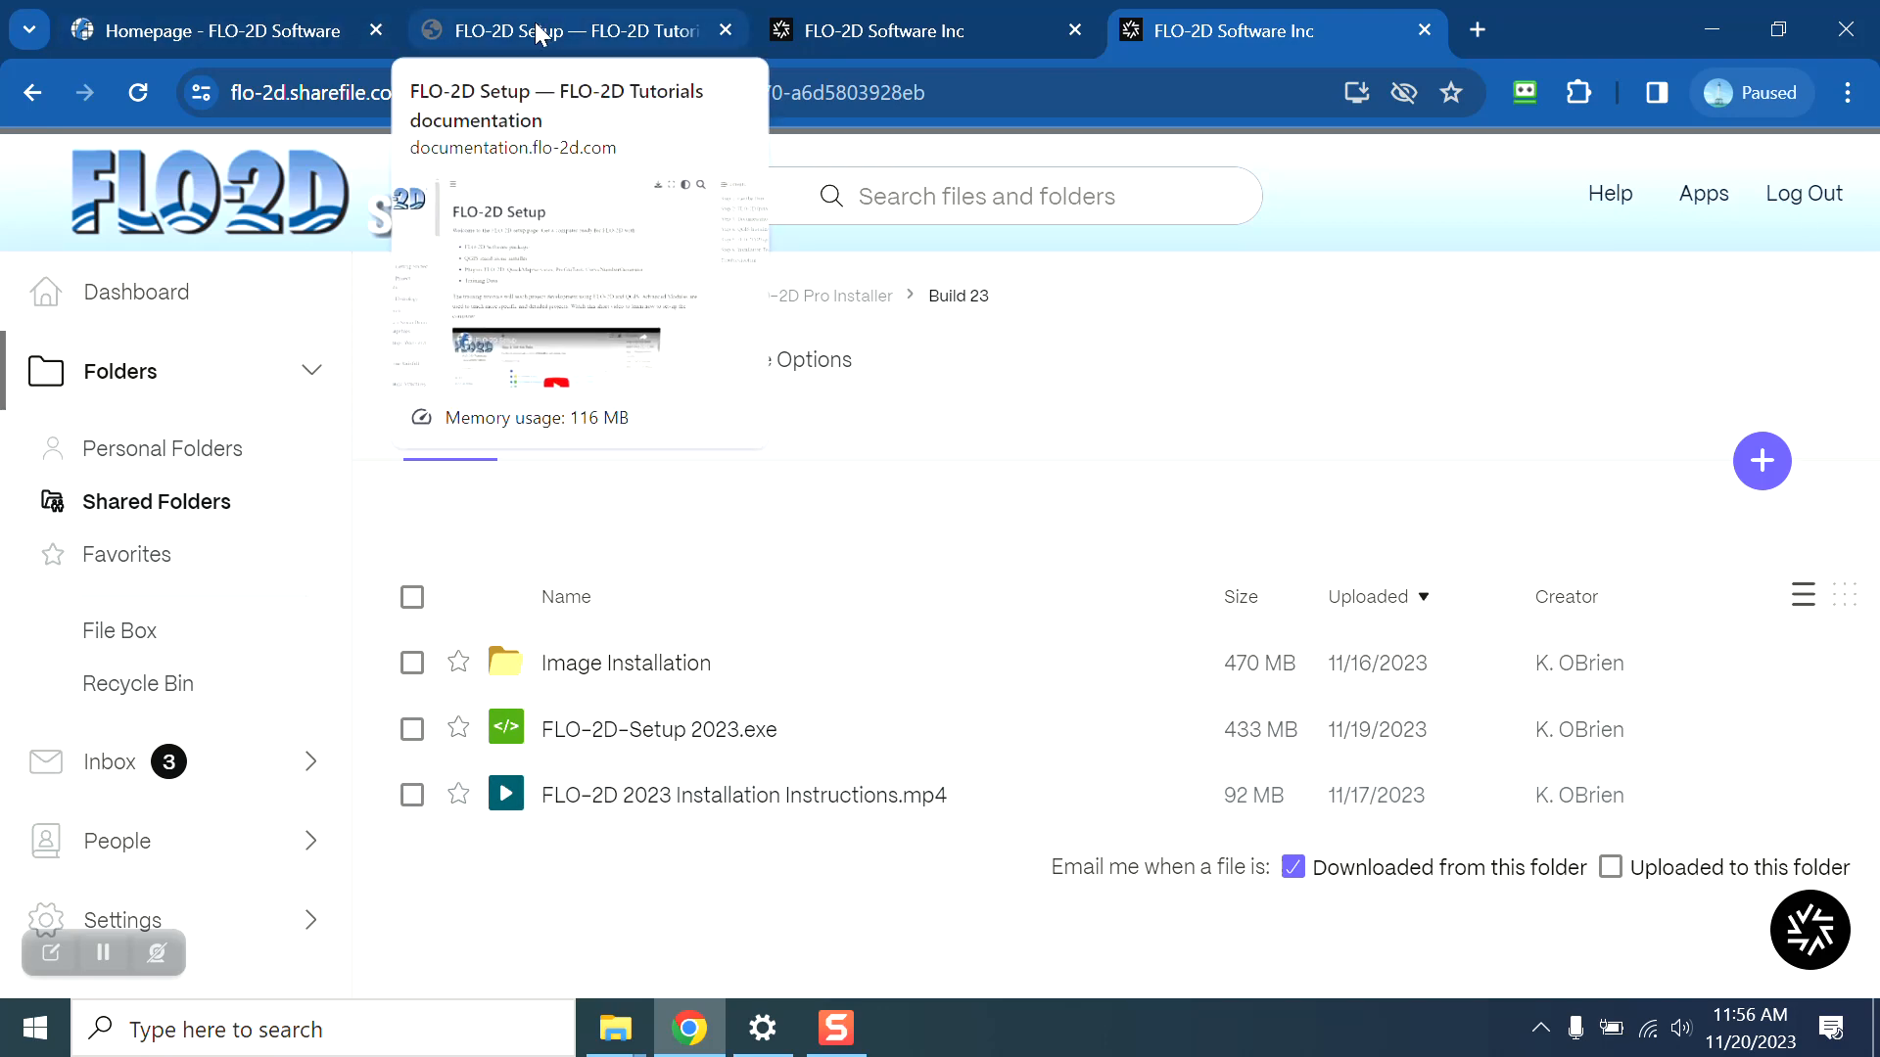
left_click(537, 35)
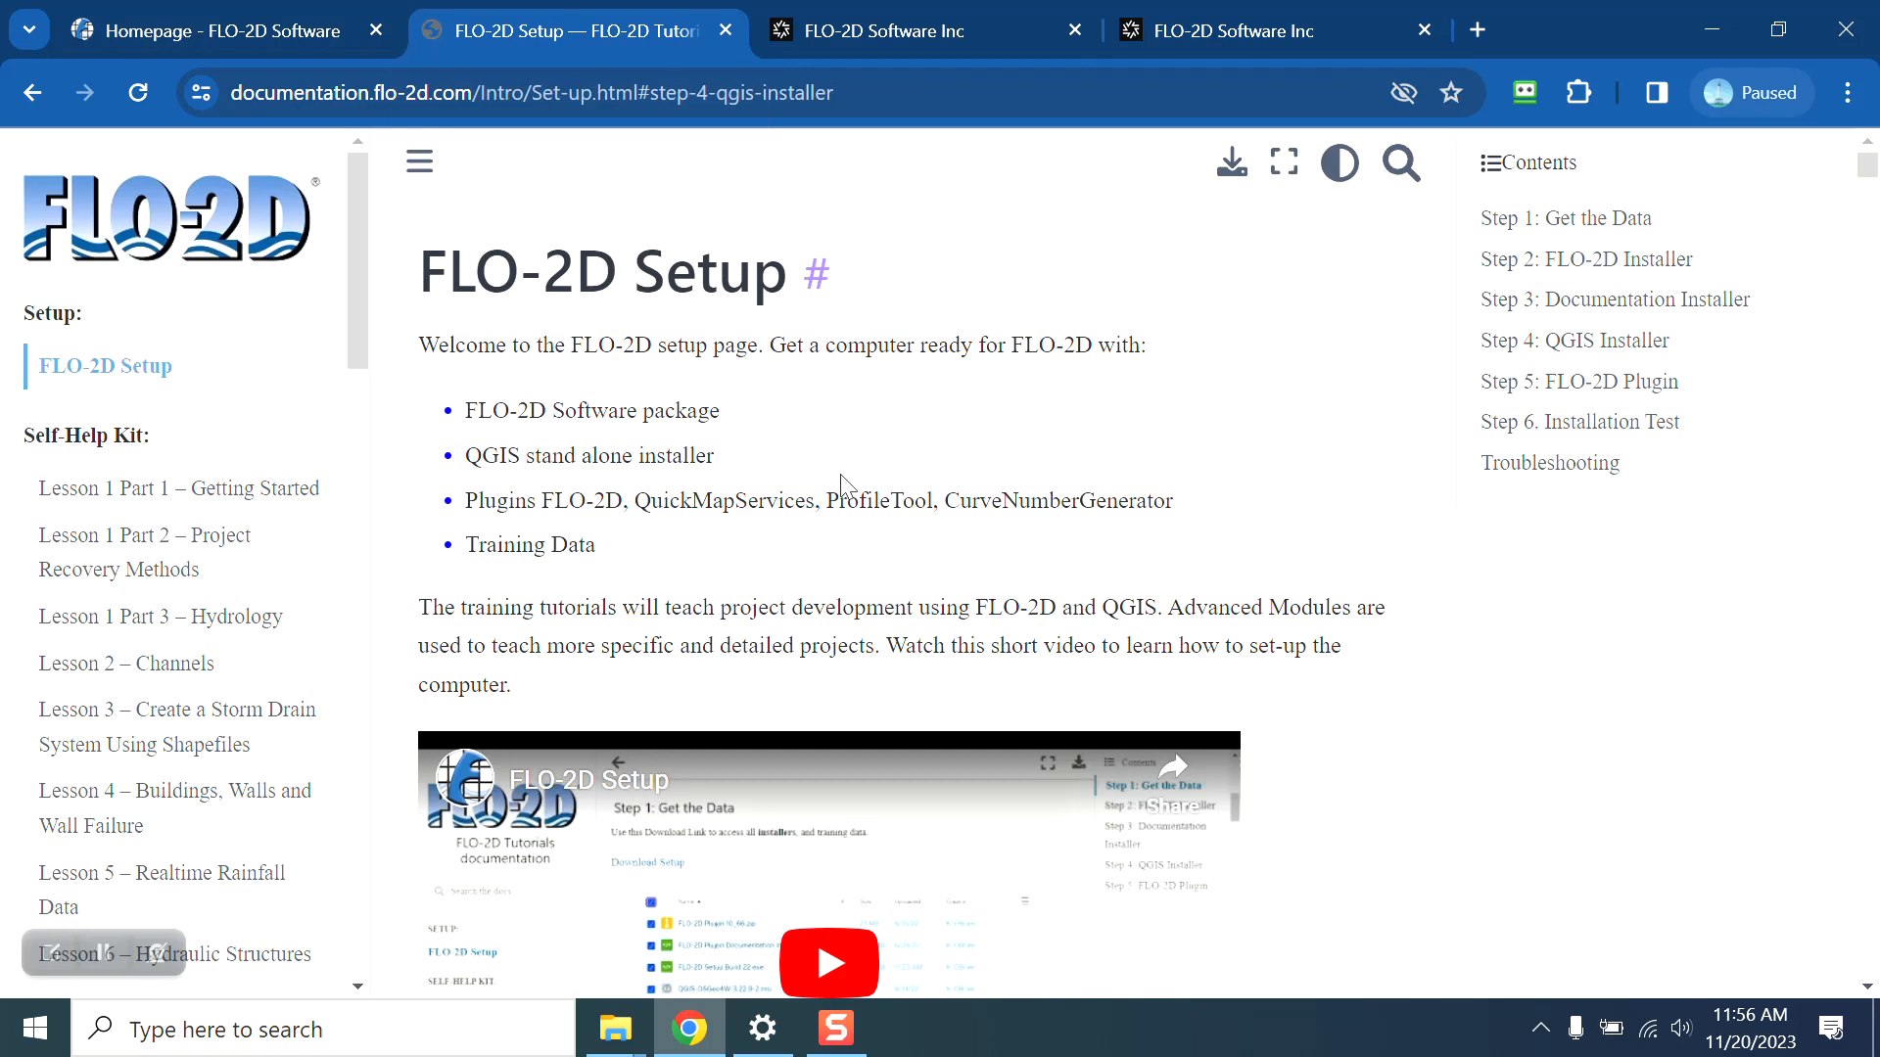
Step: Go through the setup requirements list by highlighting the FLO-2D software package, the QGIS stand alone installer and the plugins
left_click_drag(732, 419, 466, 416)
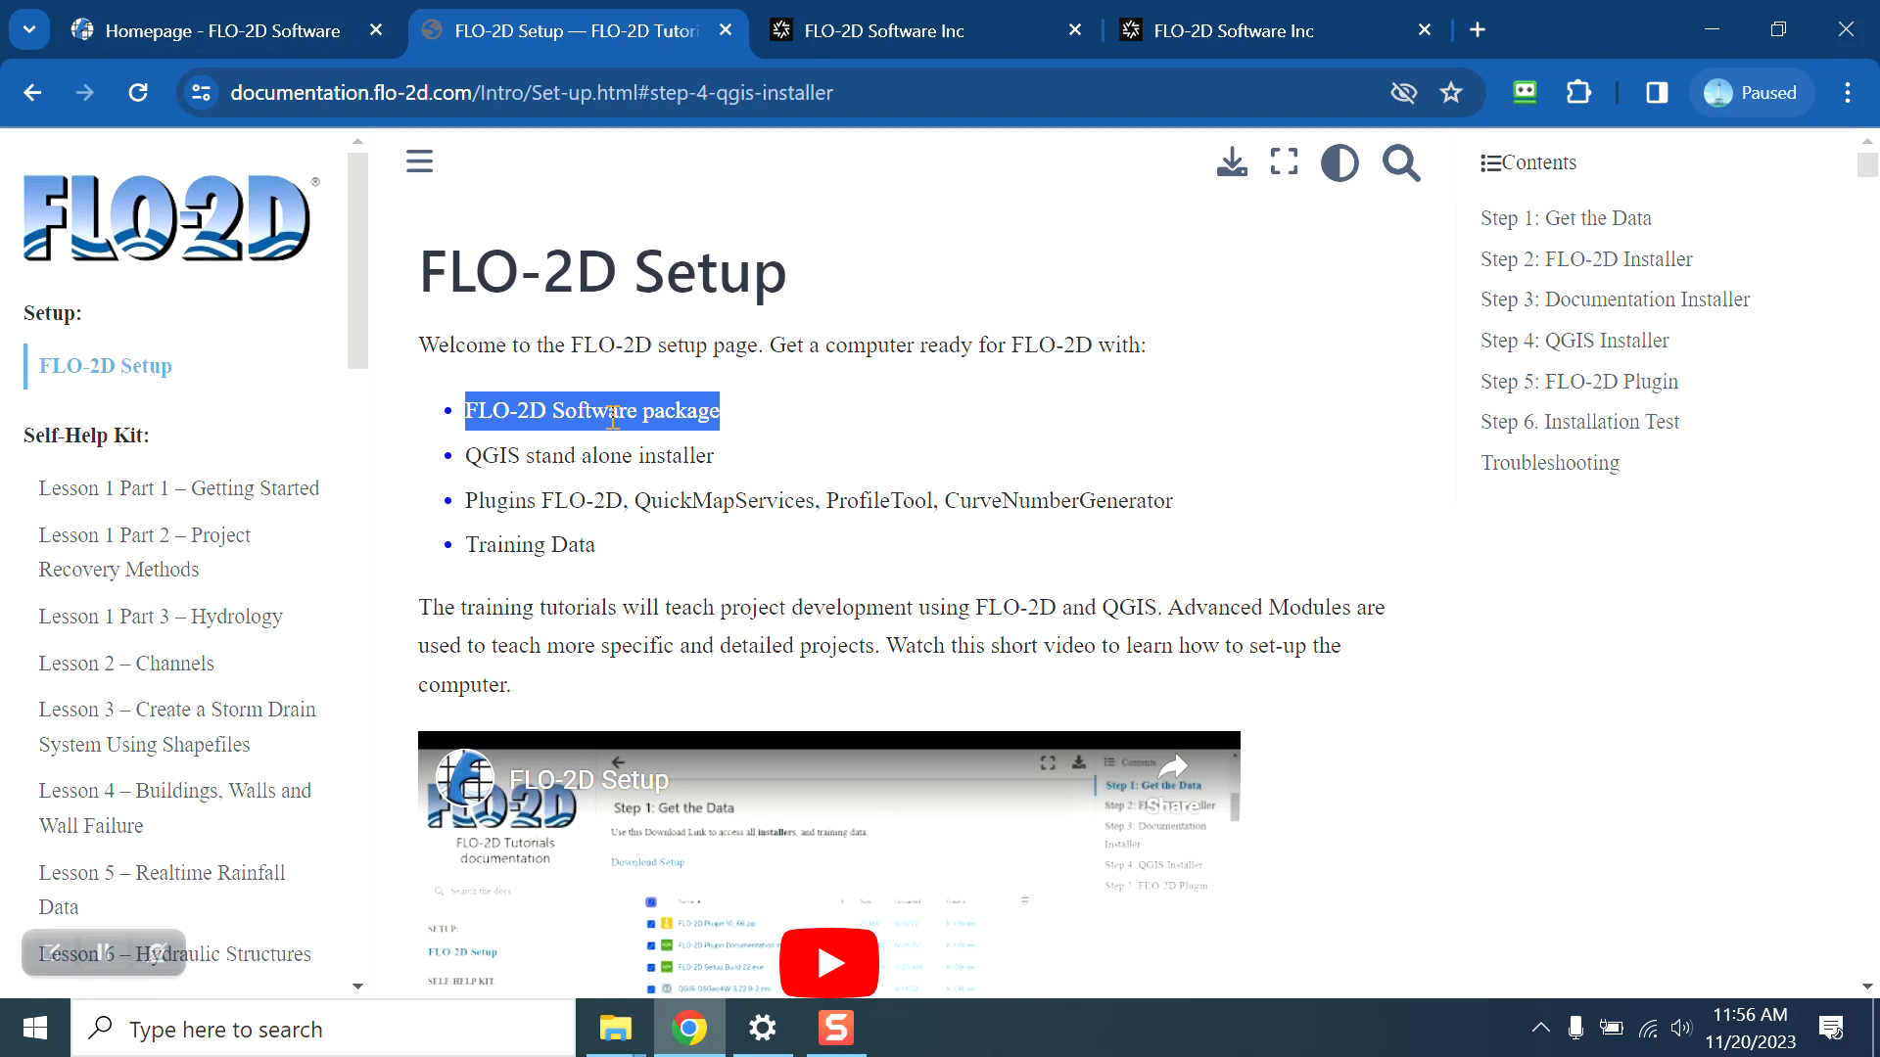
left_click(636, 455)
left_click_drag(724, 465, 444, 468)
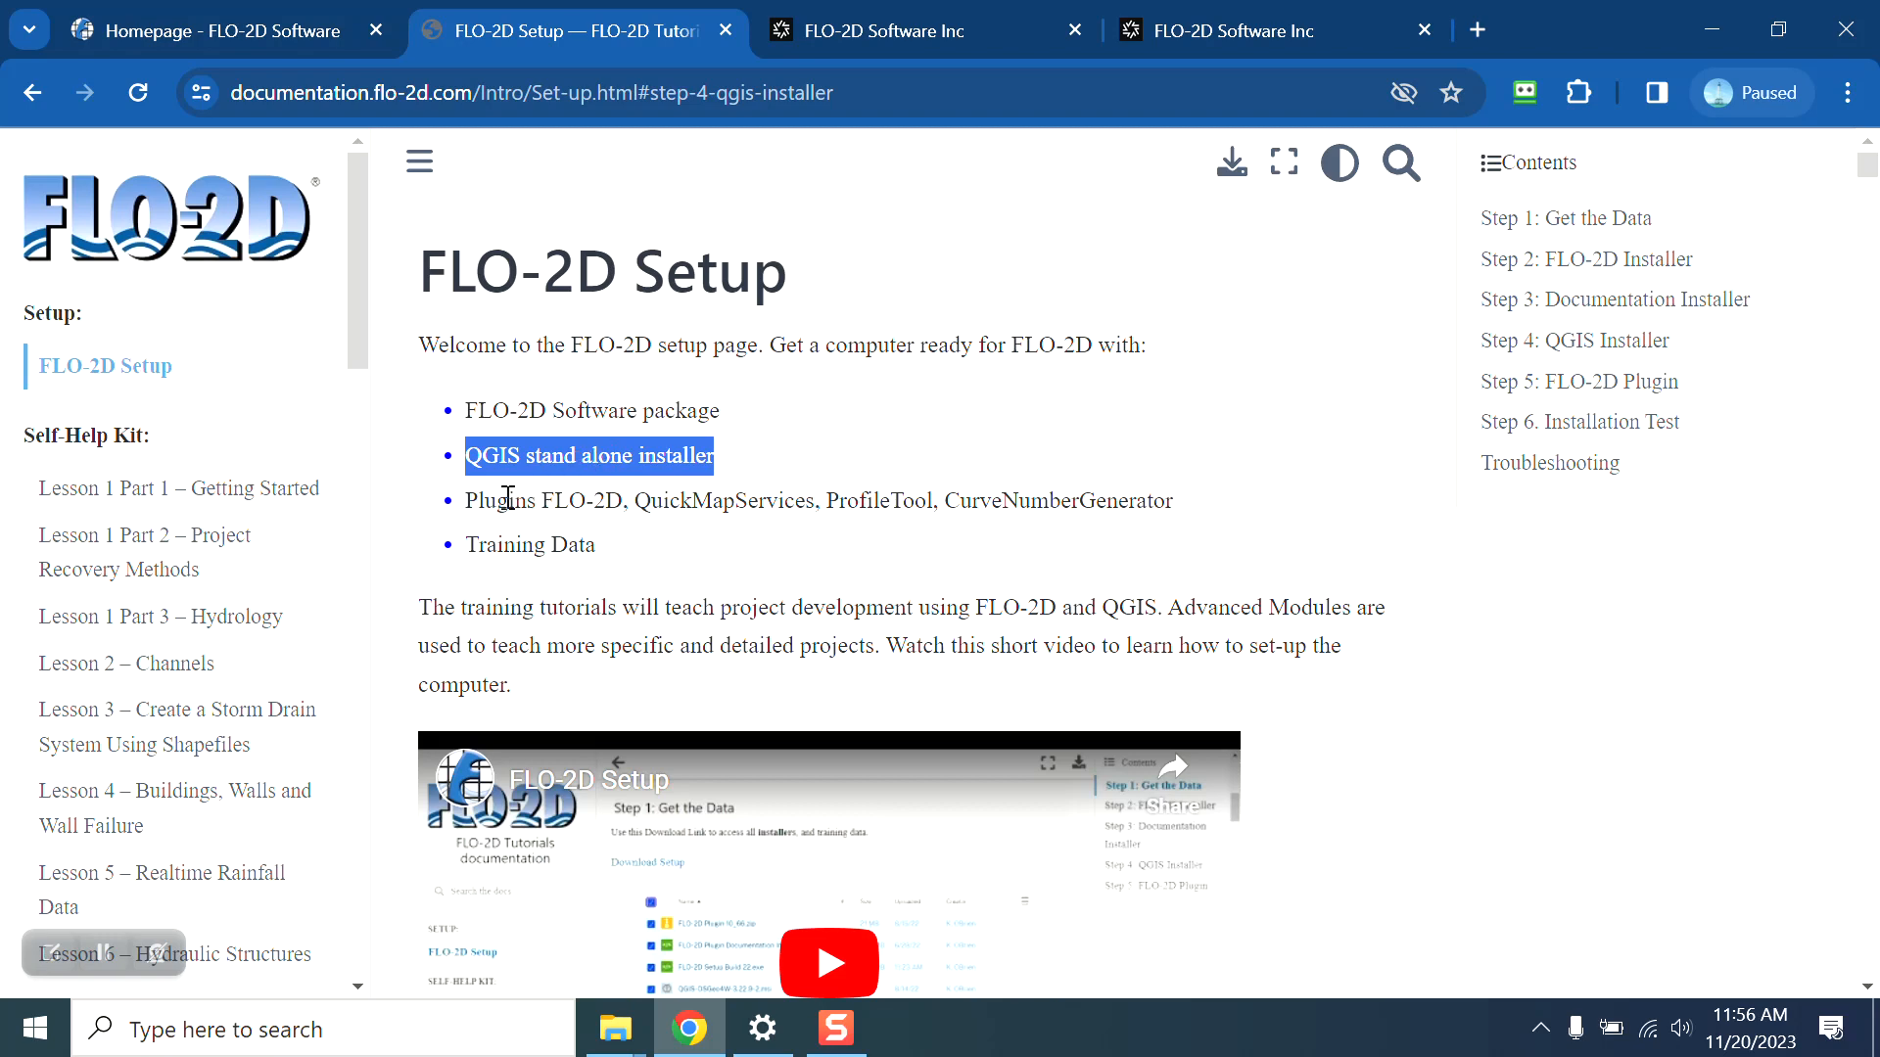
left_click_drag(486, 500, 1235, 519)
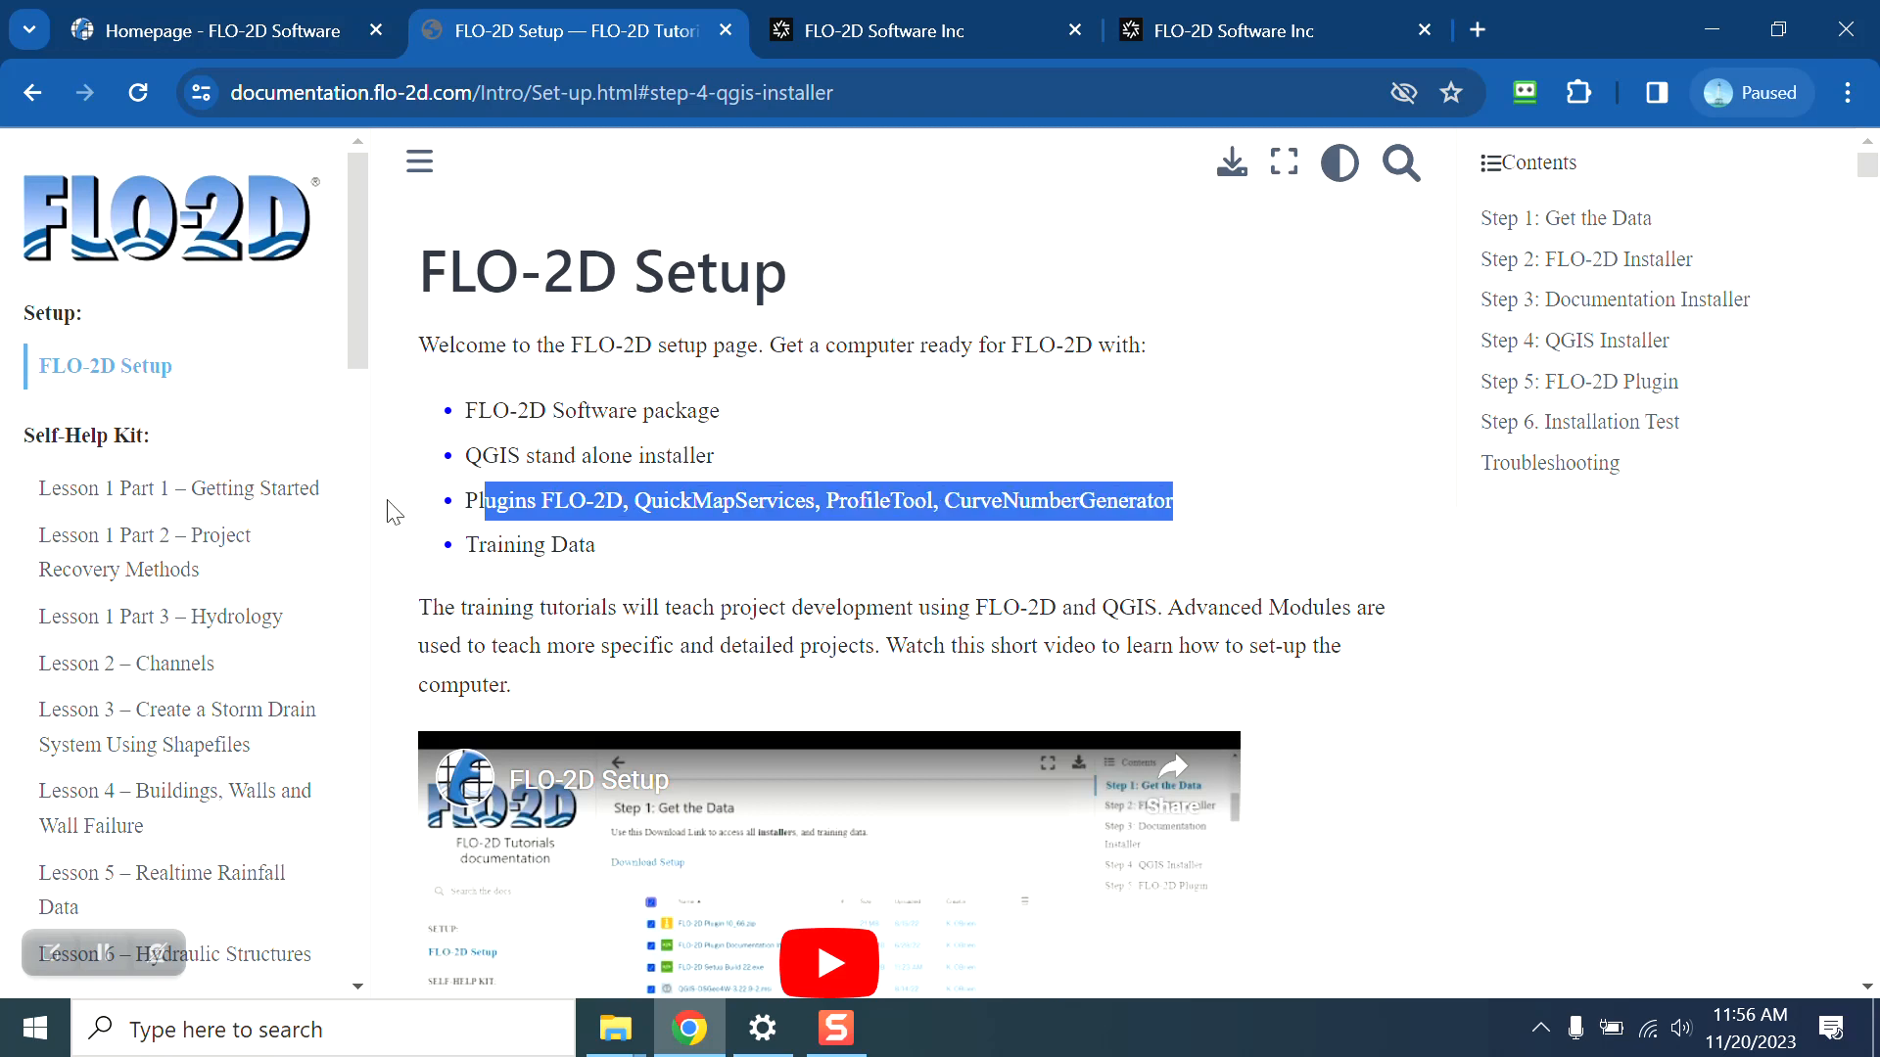
left_click(568, 503)
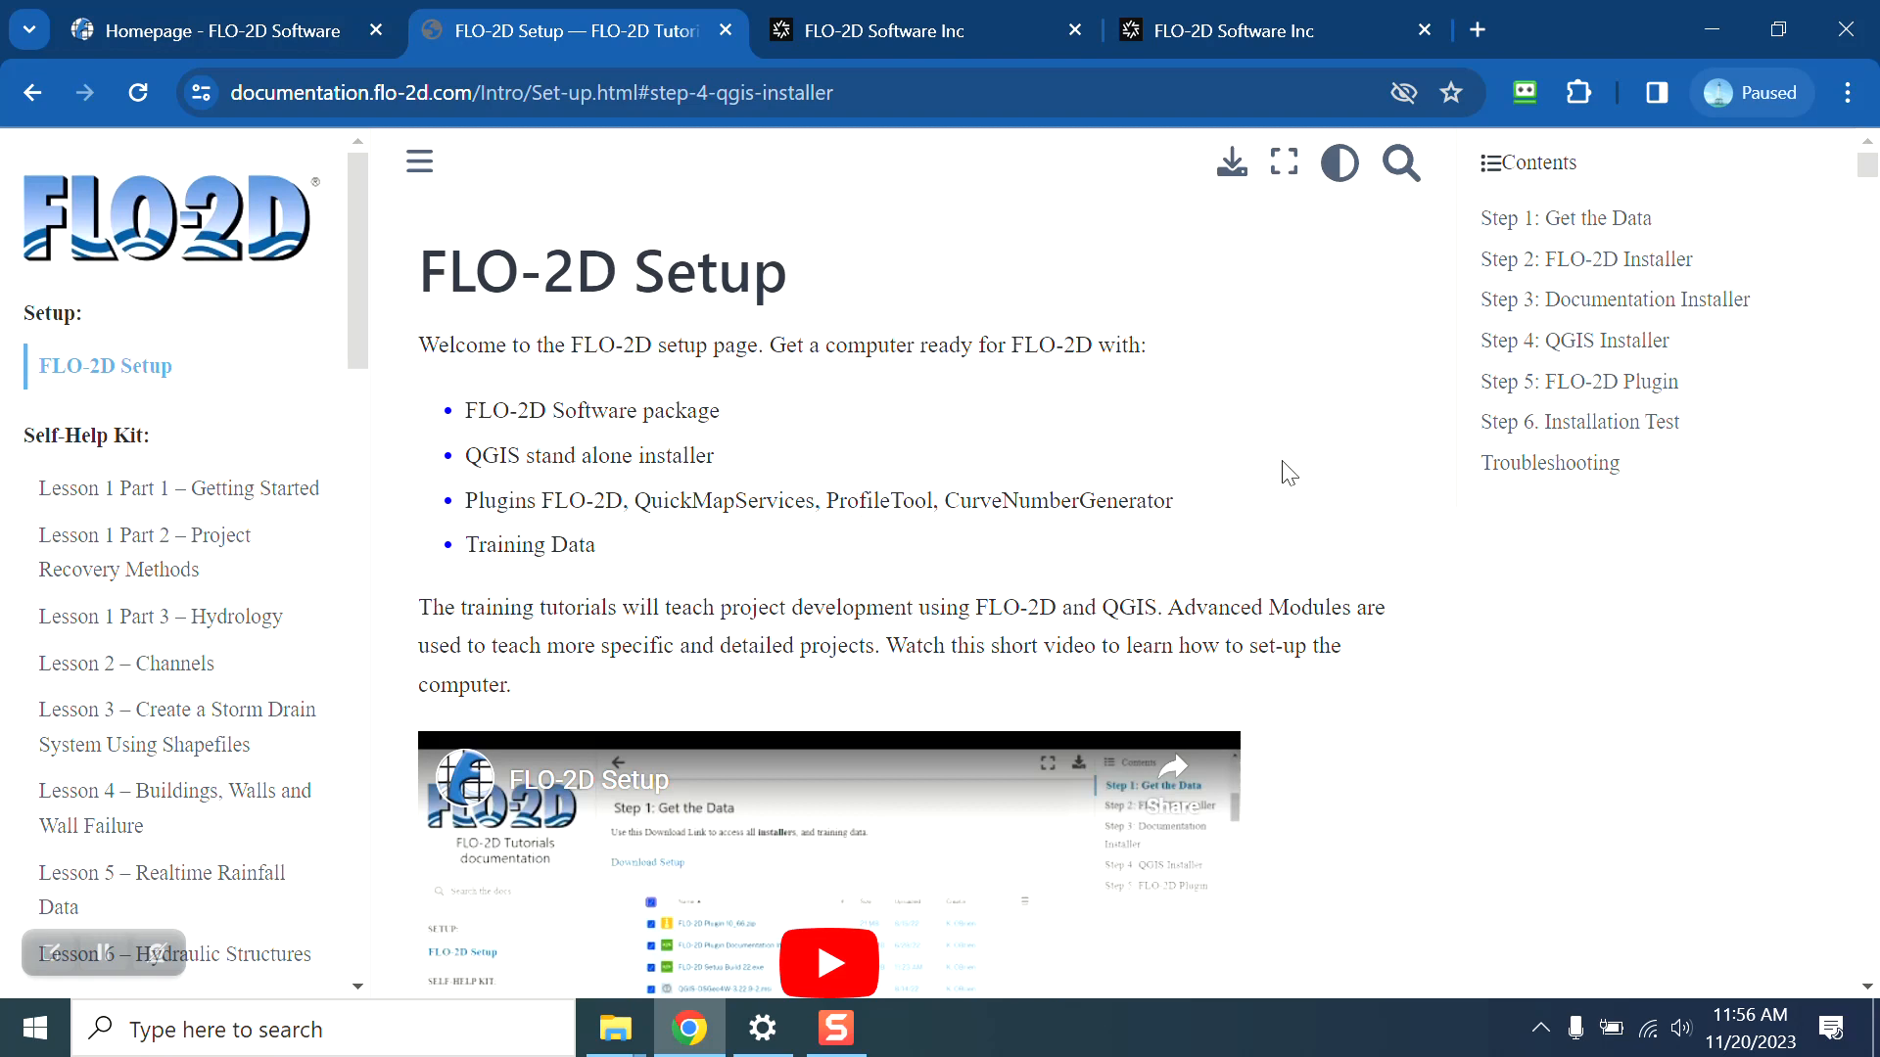
Step: Review the Step 1: Get the Data section and bring up the ShareFile page with the installers and training data
scroll(951, 474, "down", 7)
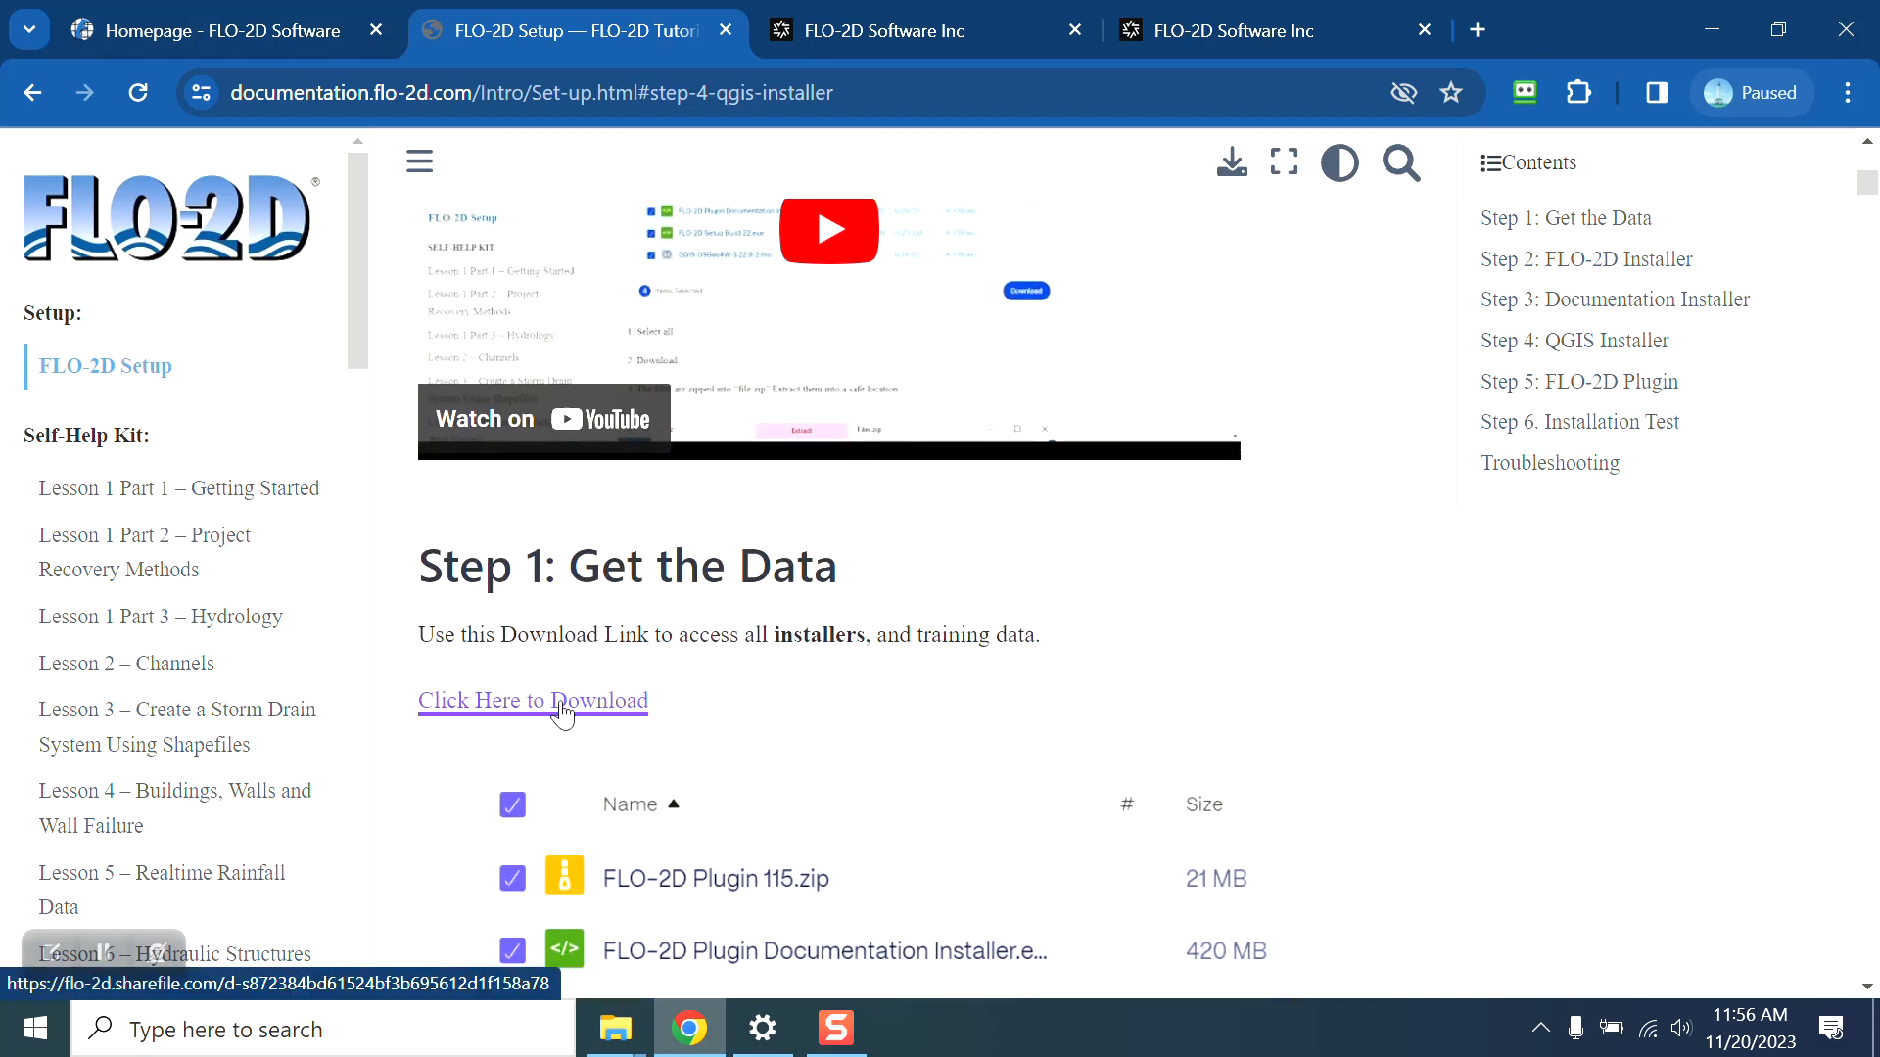
scroll(773, 675, "down", 2)
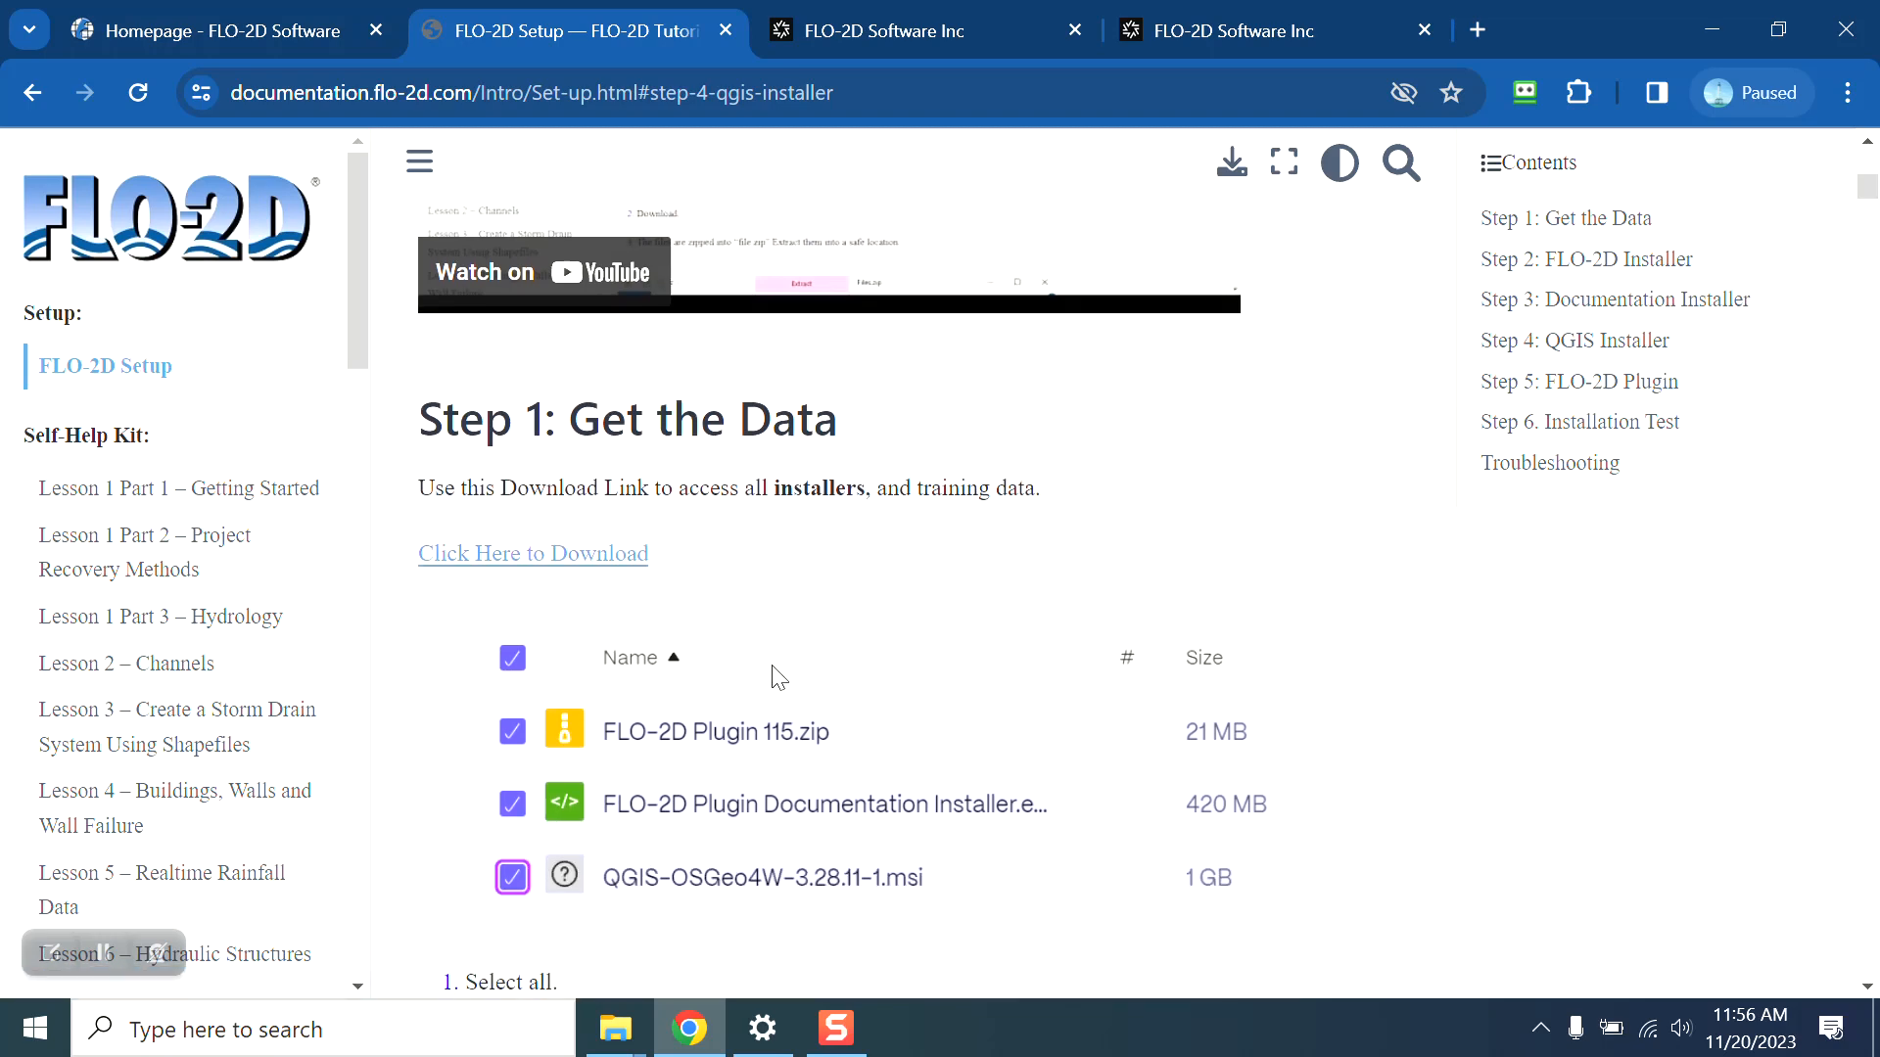
left_click(595, 572)
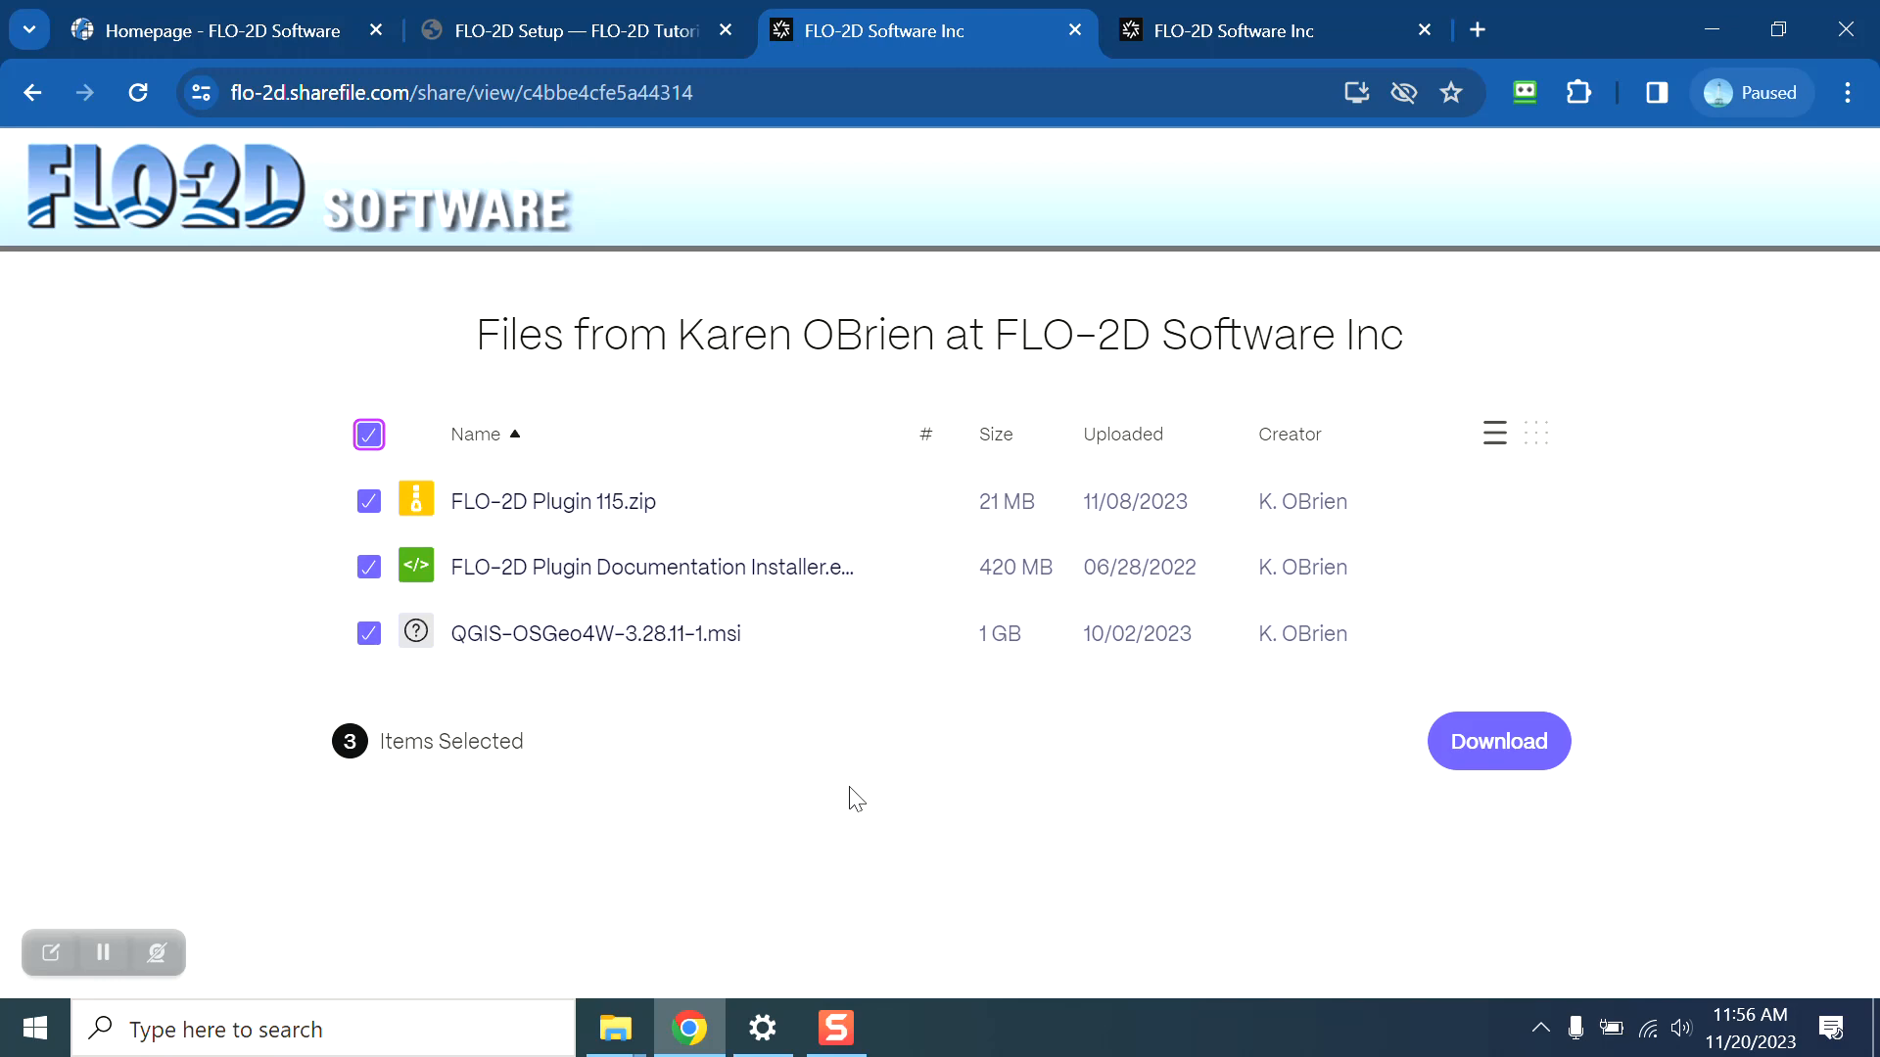
Step: Switch to the Downloads folder in File Explorer and check the properties of Files.zip
left_click(614, 1044)
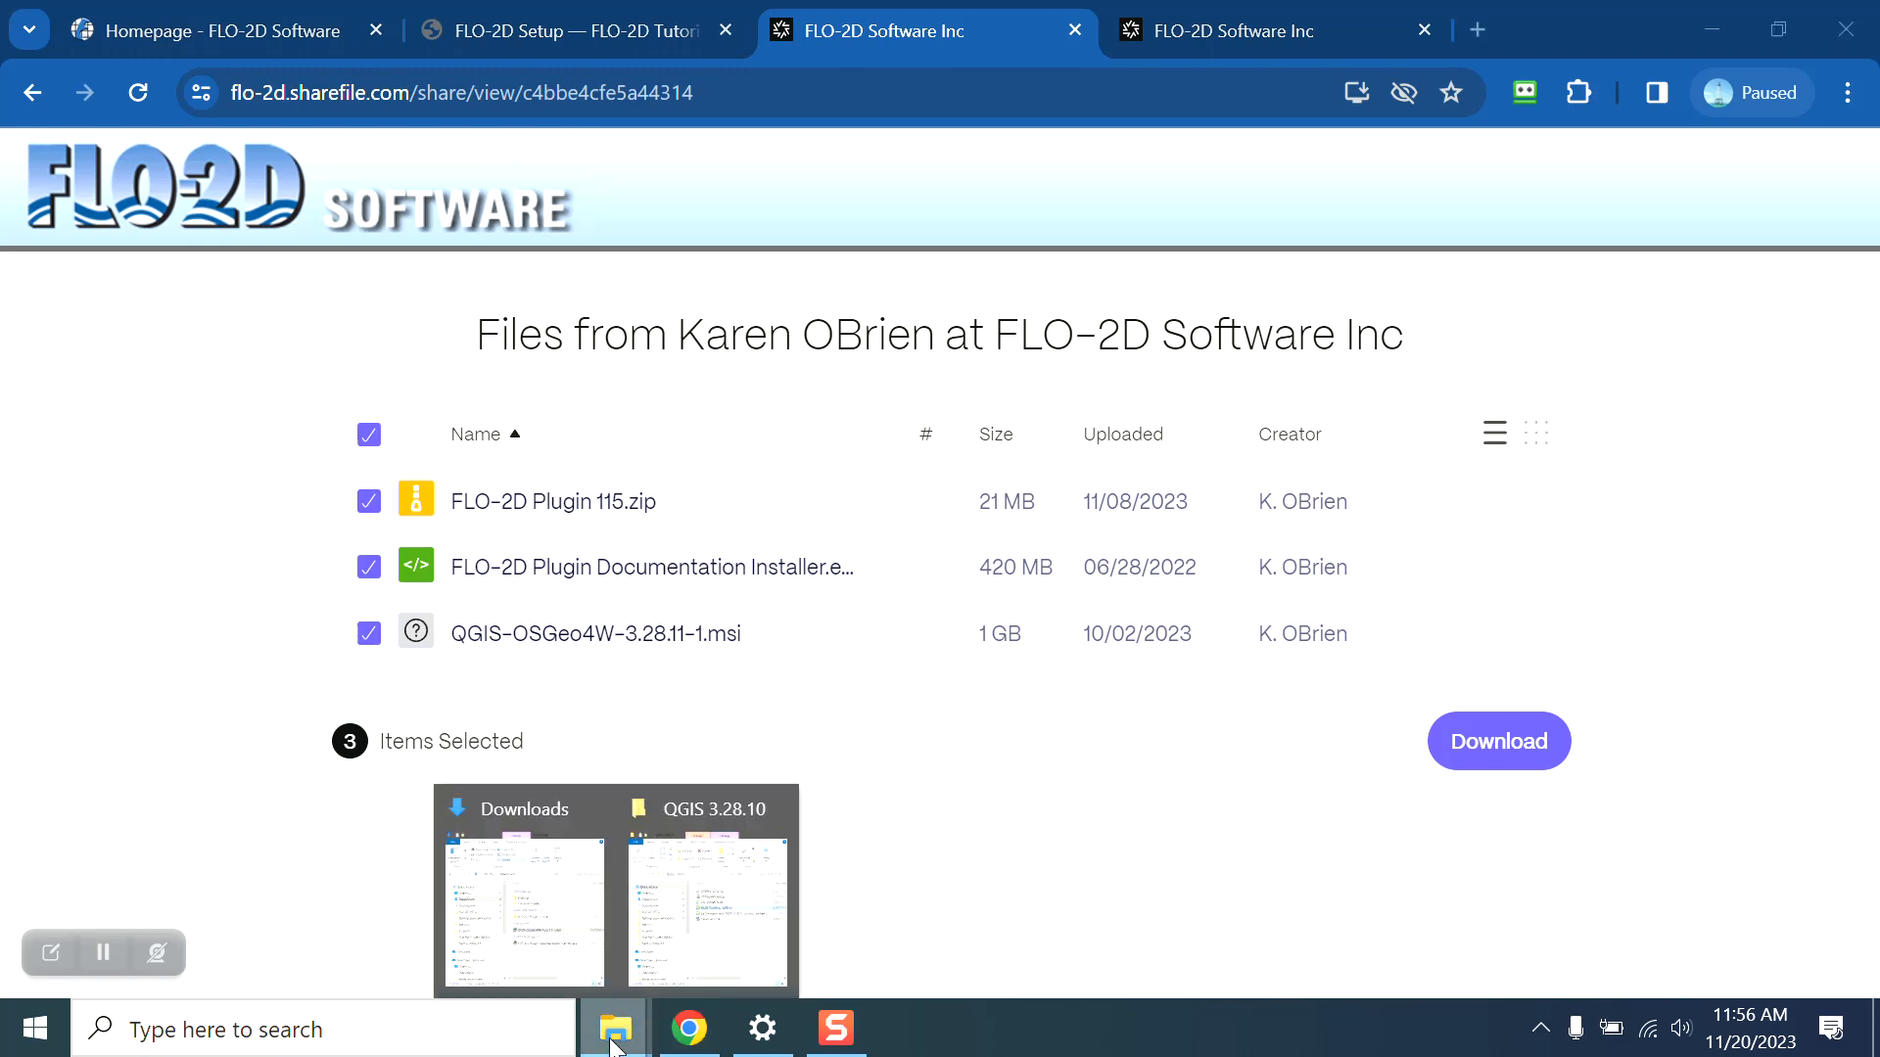
left_click(538, 968)
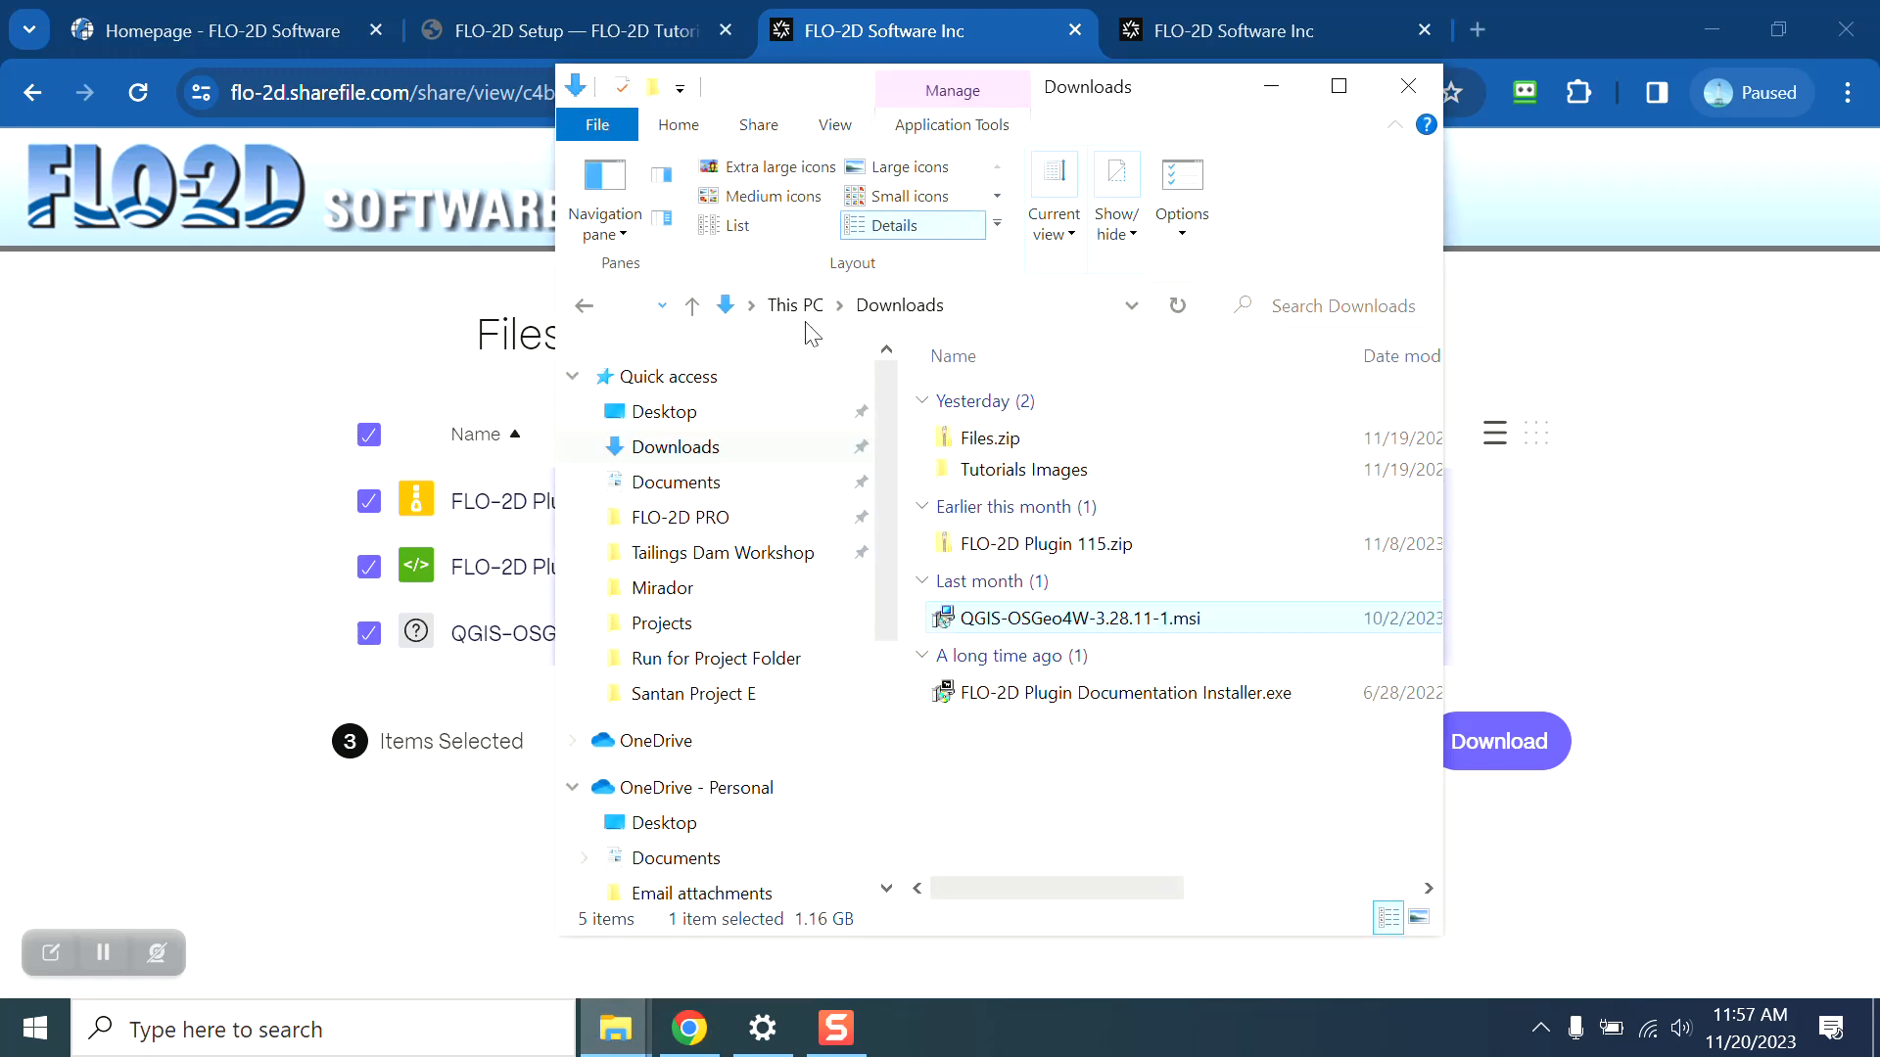
right_click(996, 444)
left_click(1149, 978)
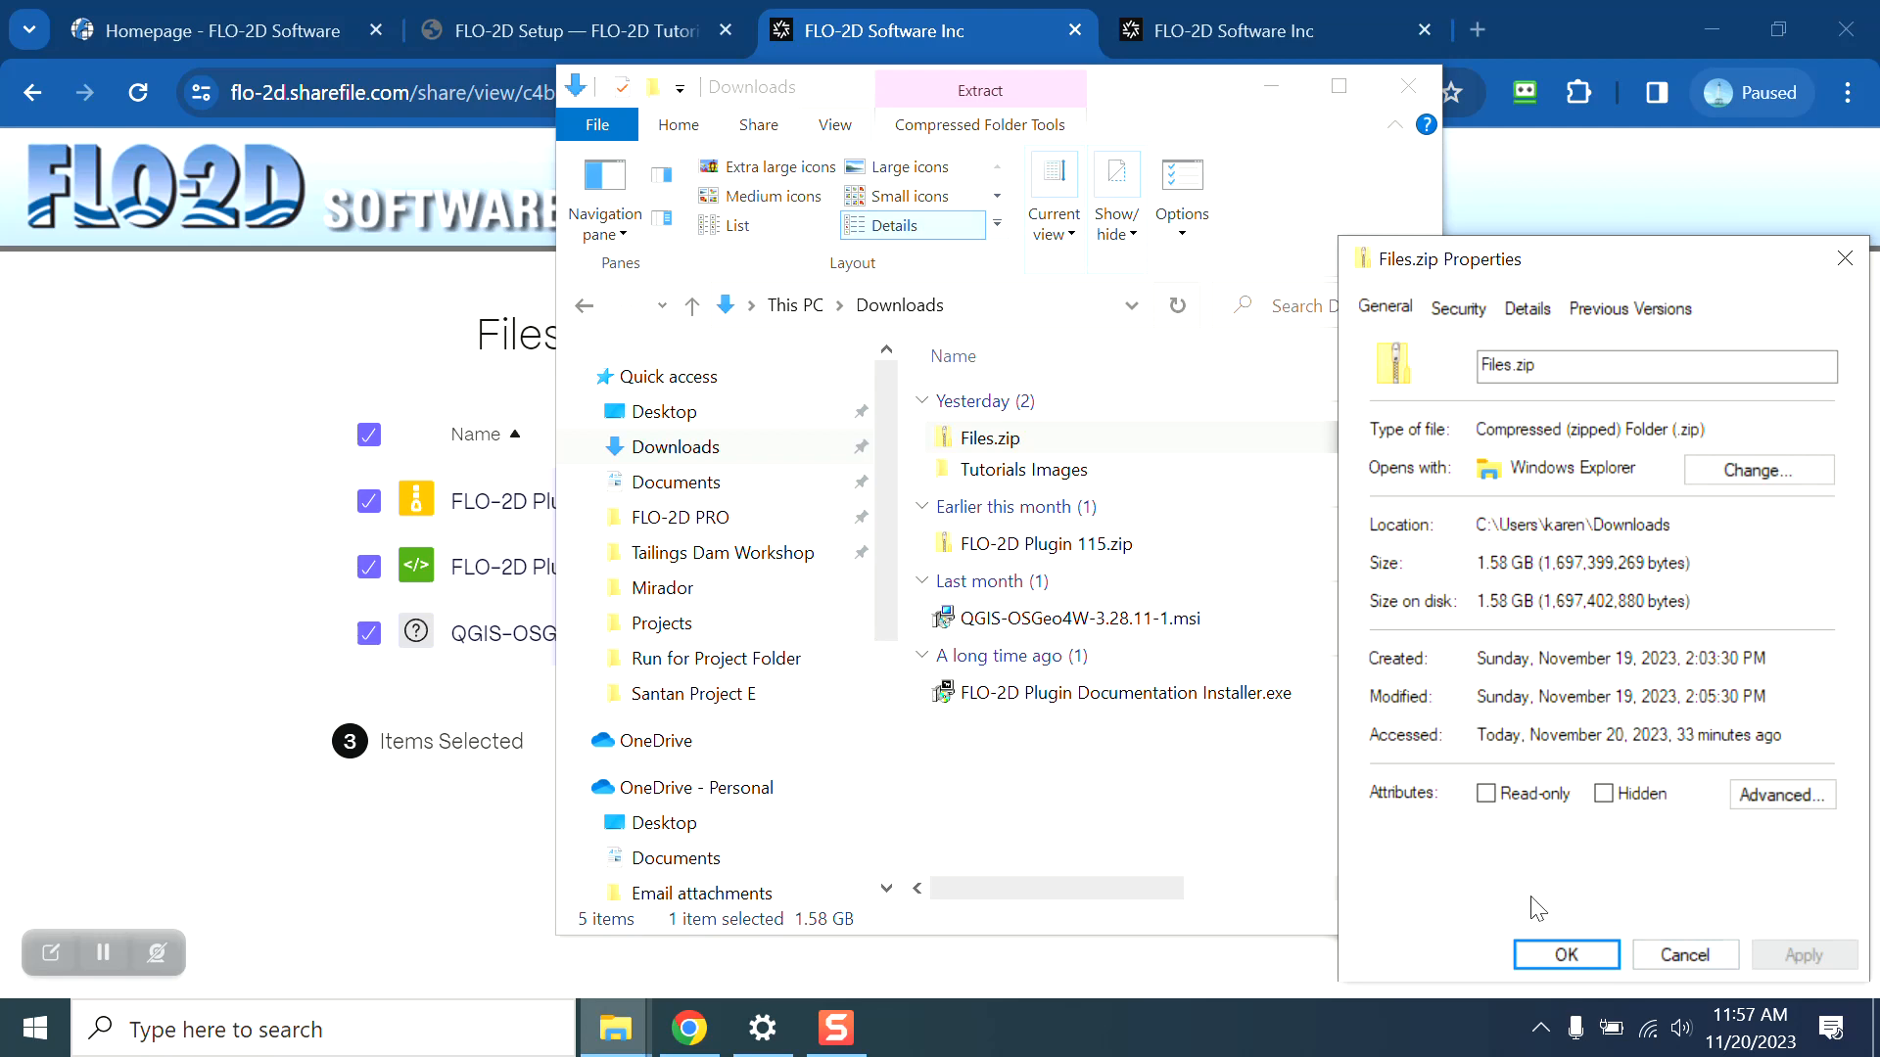
left_click(1564, 955)
Step: Highlight the extracted files from FLO-2D Plugin 115.zip through FLO-2D Plugin Documentation Installer.exe, and clear the selection
left_click(1009, 548)
left_click(1000, 695, "shift")
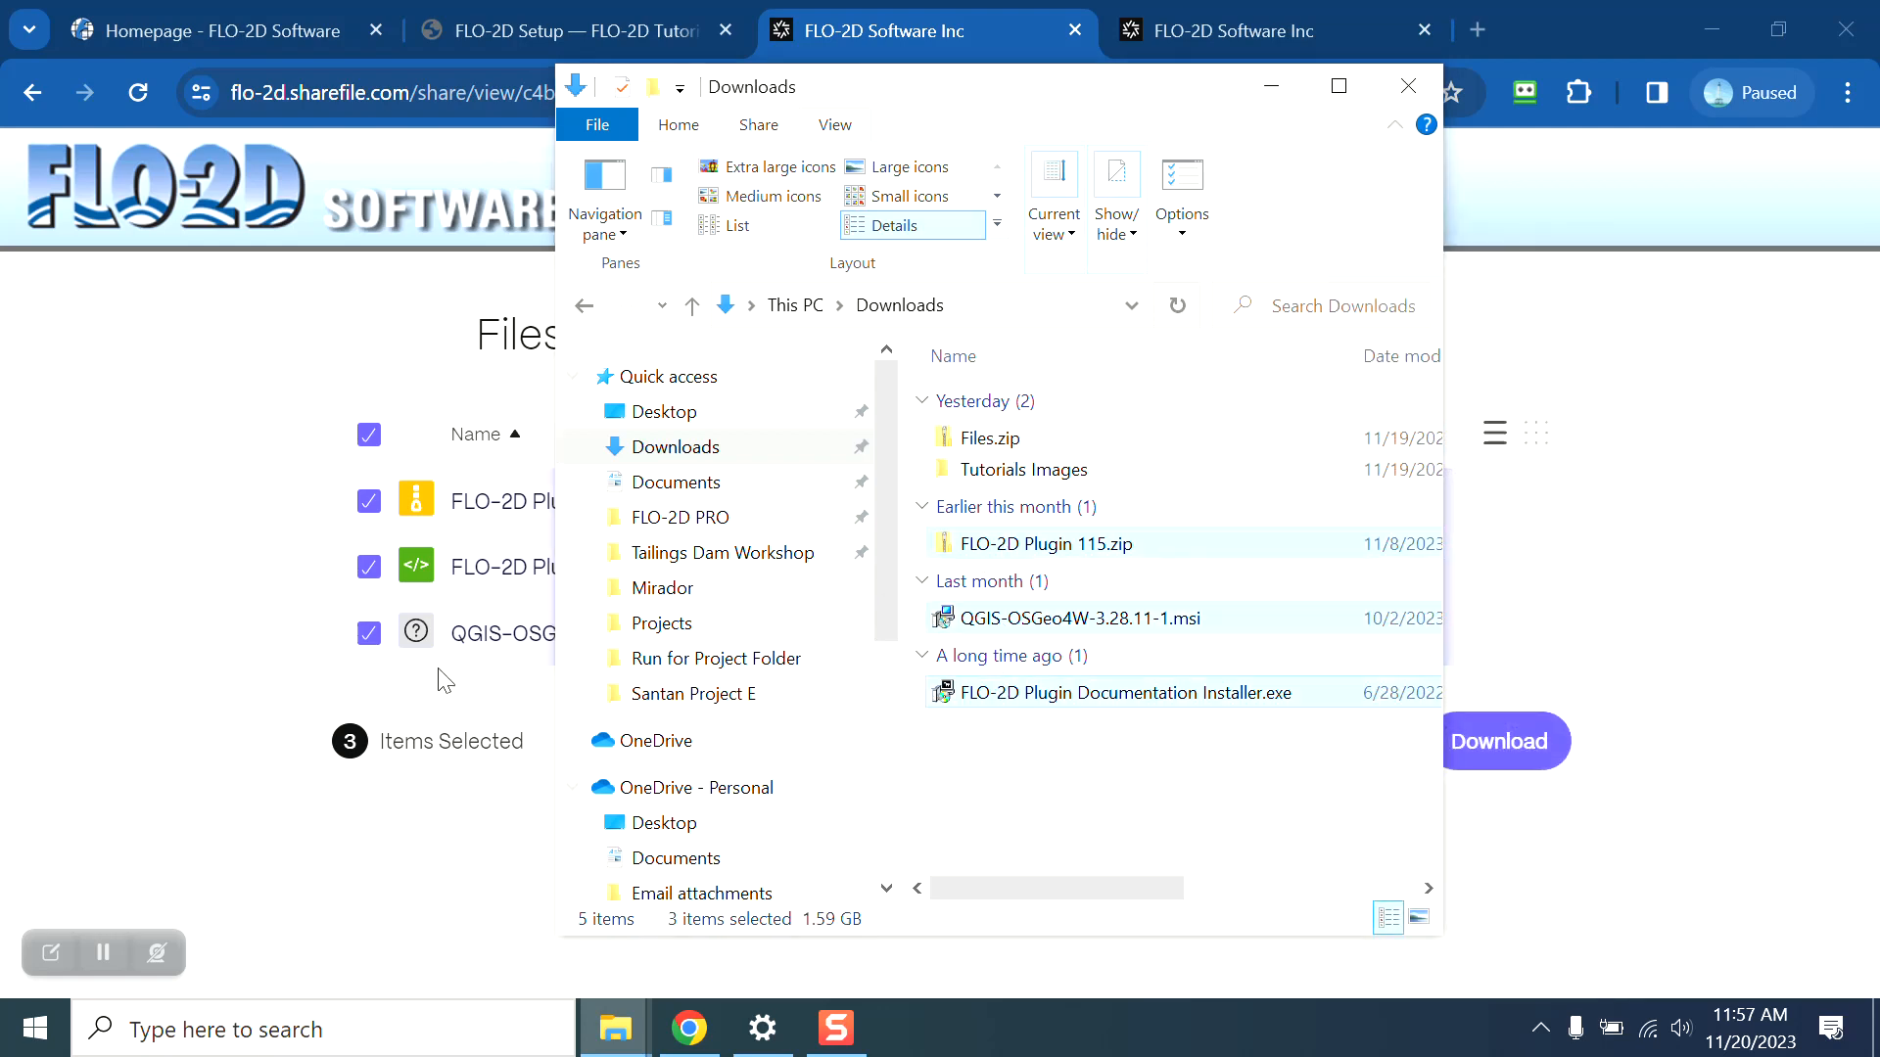
left_click(1067, 808)
Step: Run FLO-2D Plugin Documentation Installer.exe with the default destination folder, review its log, and close the installer and the Downloads window
left_click(1040, 697)
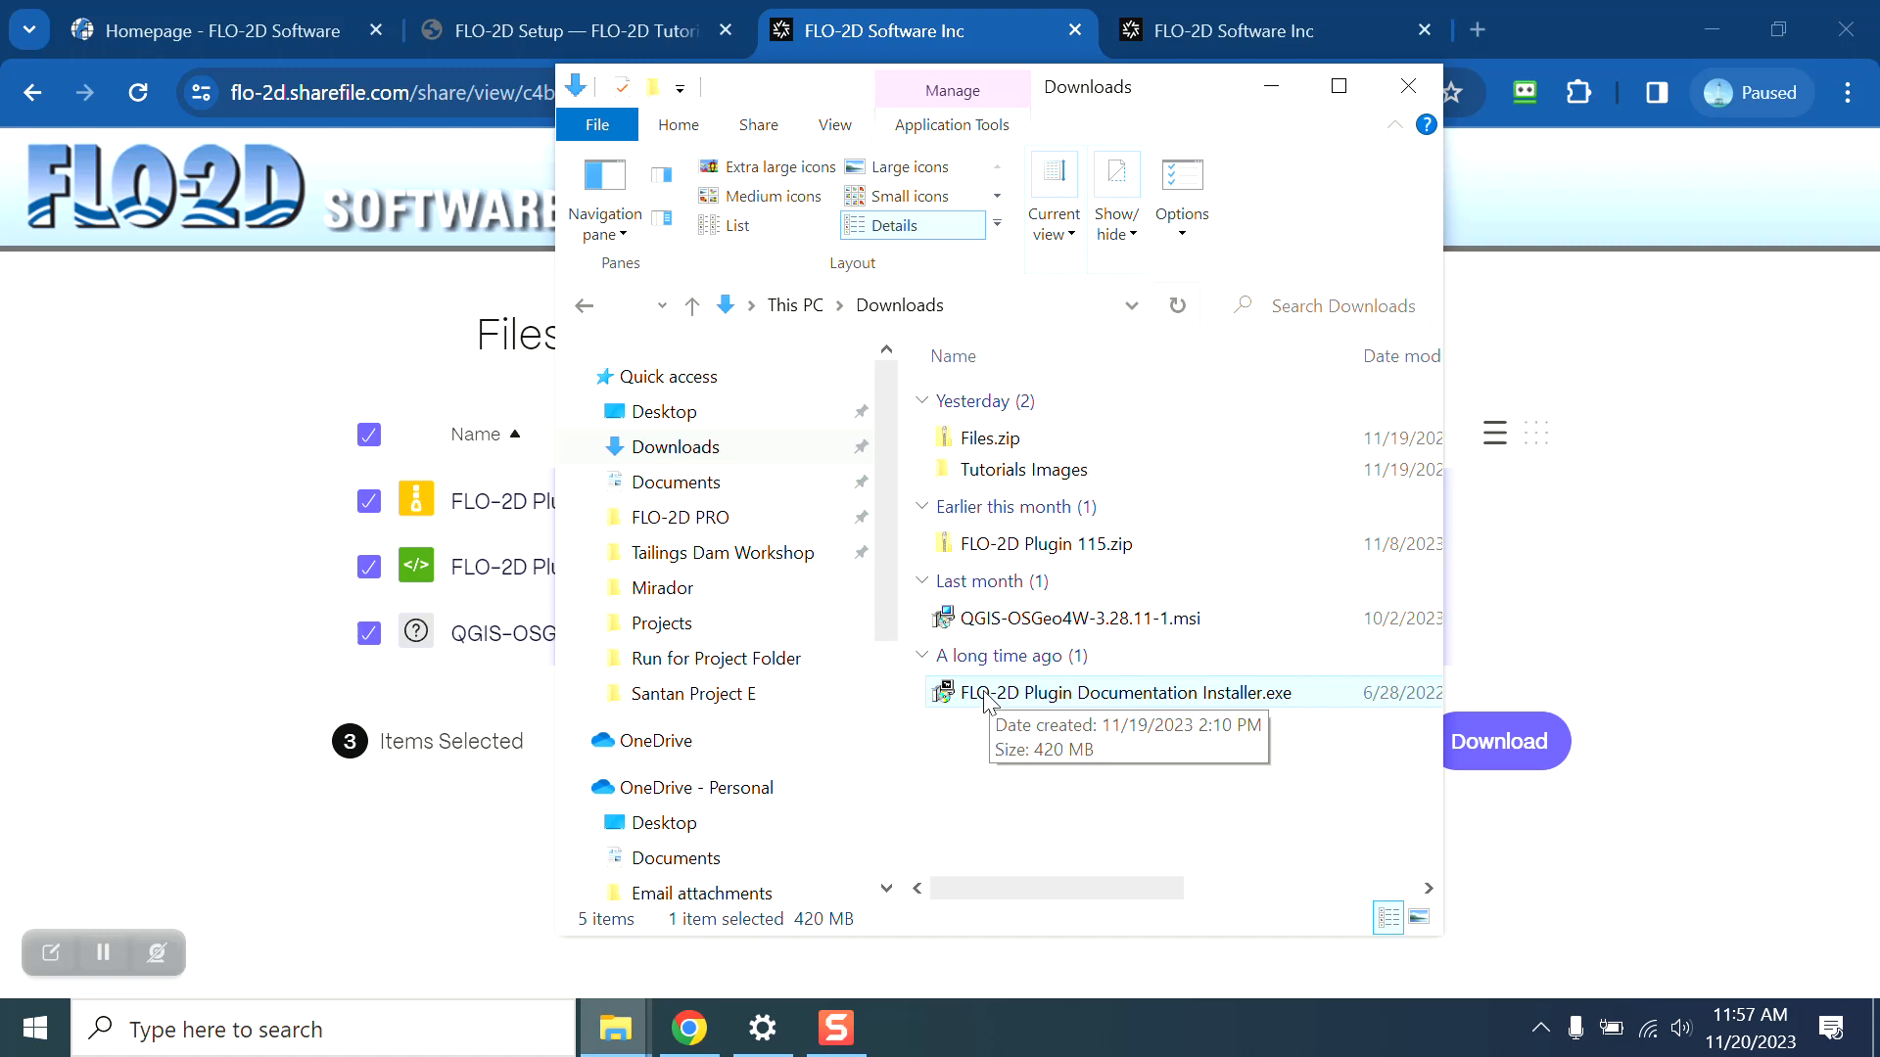
double_click(1018, 697)
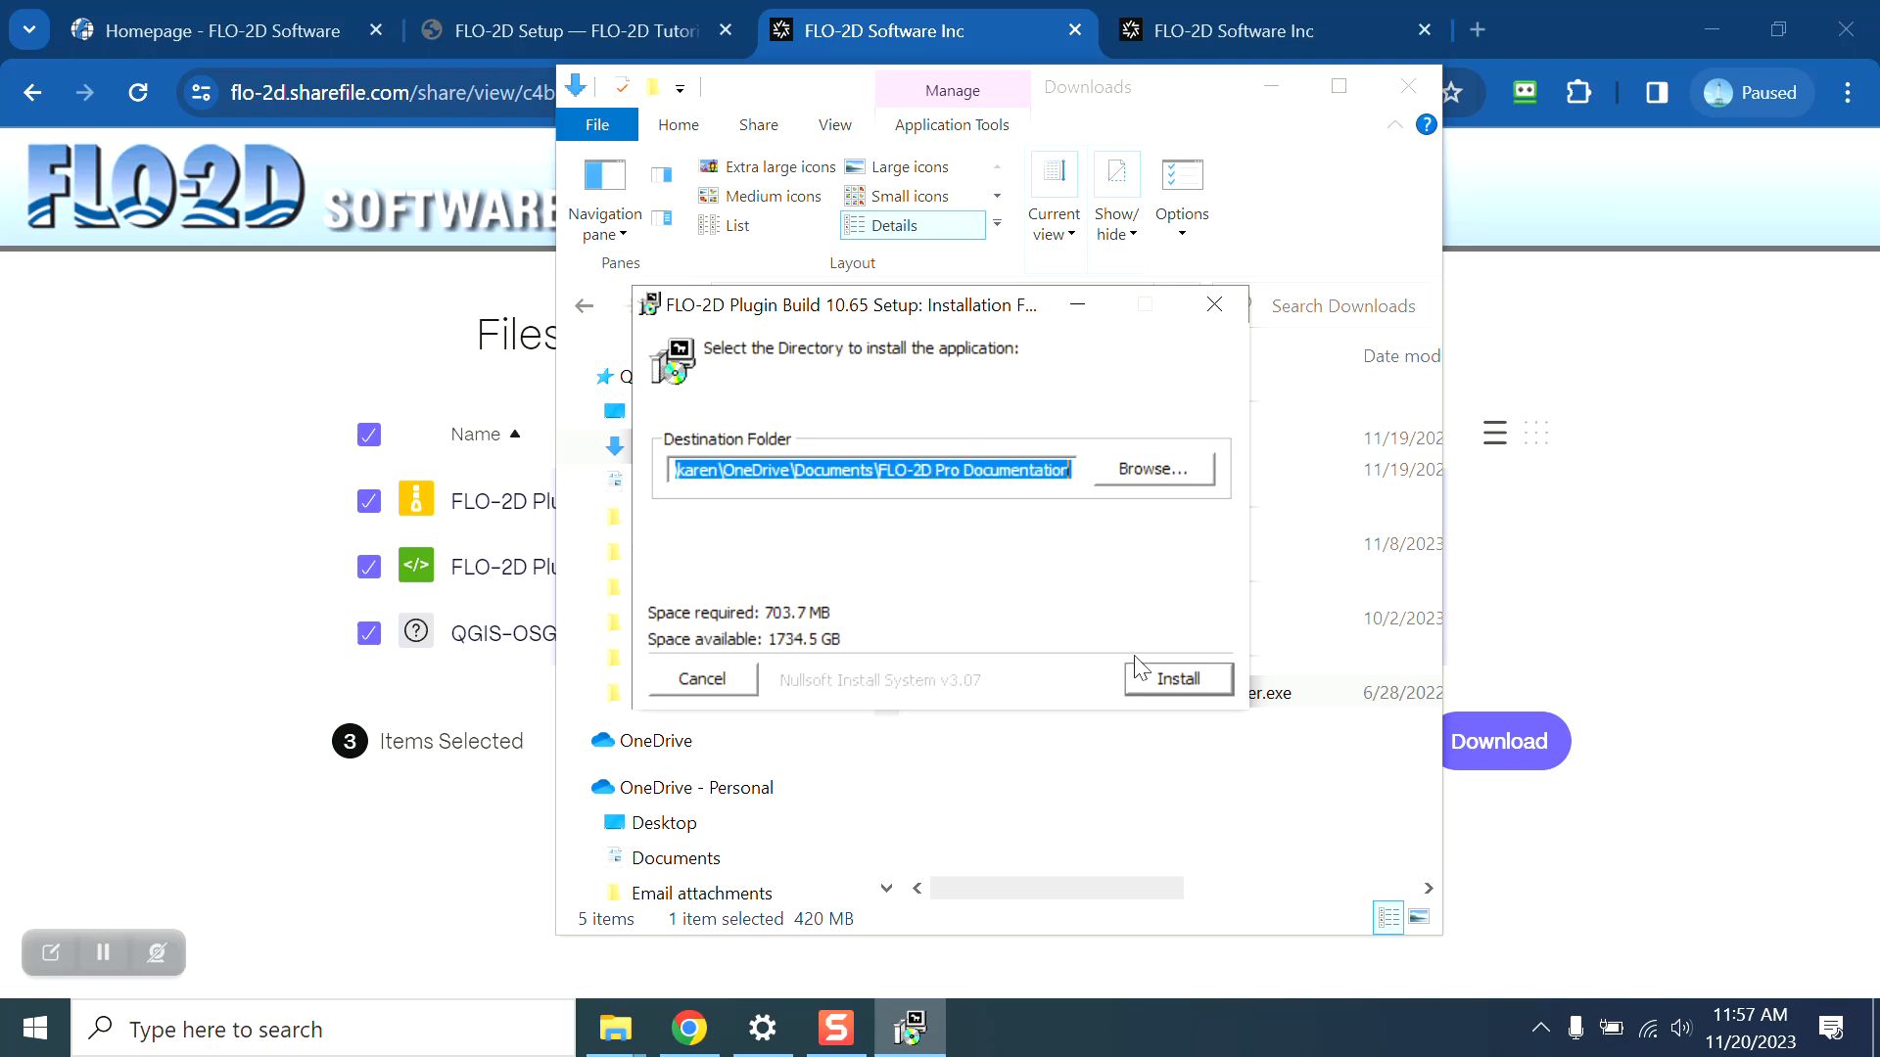
left_click(1204, 683)
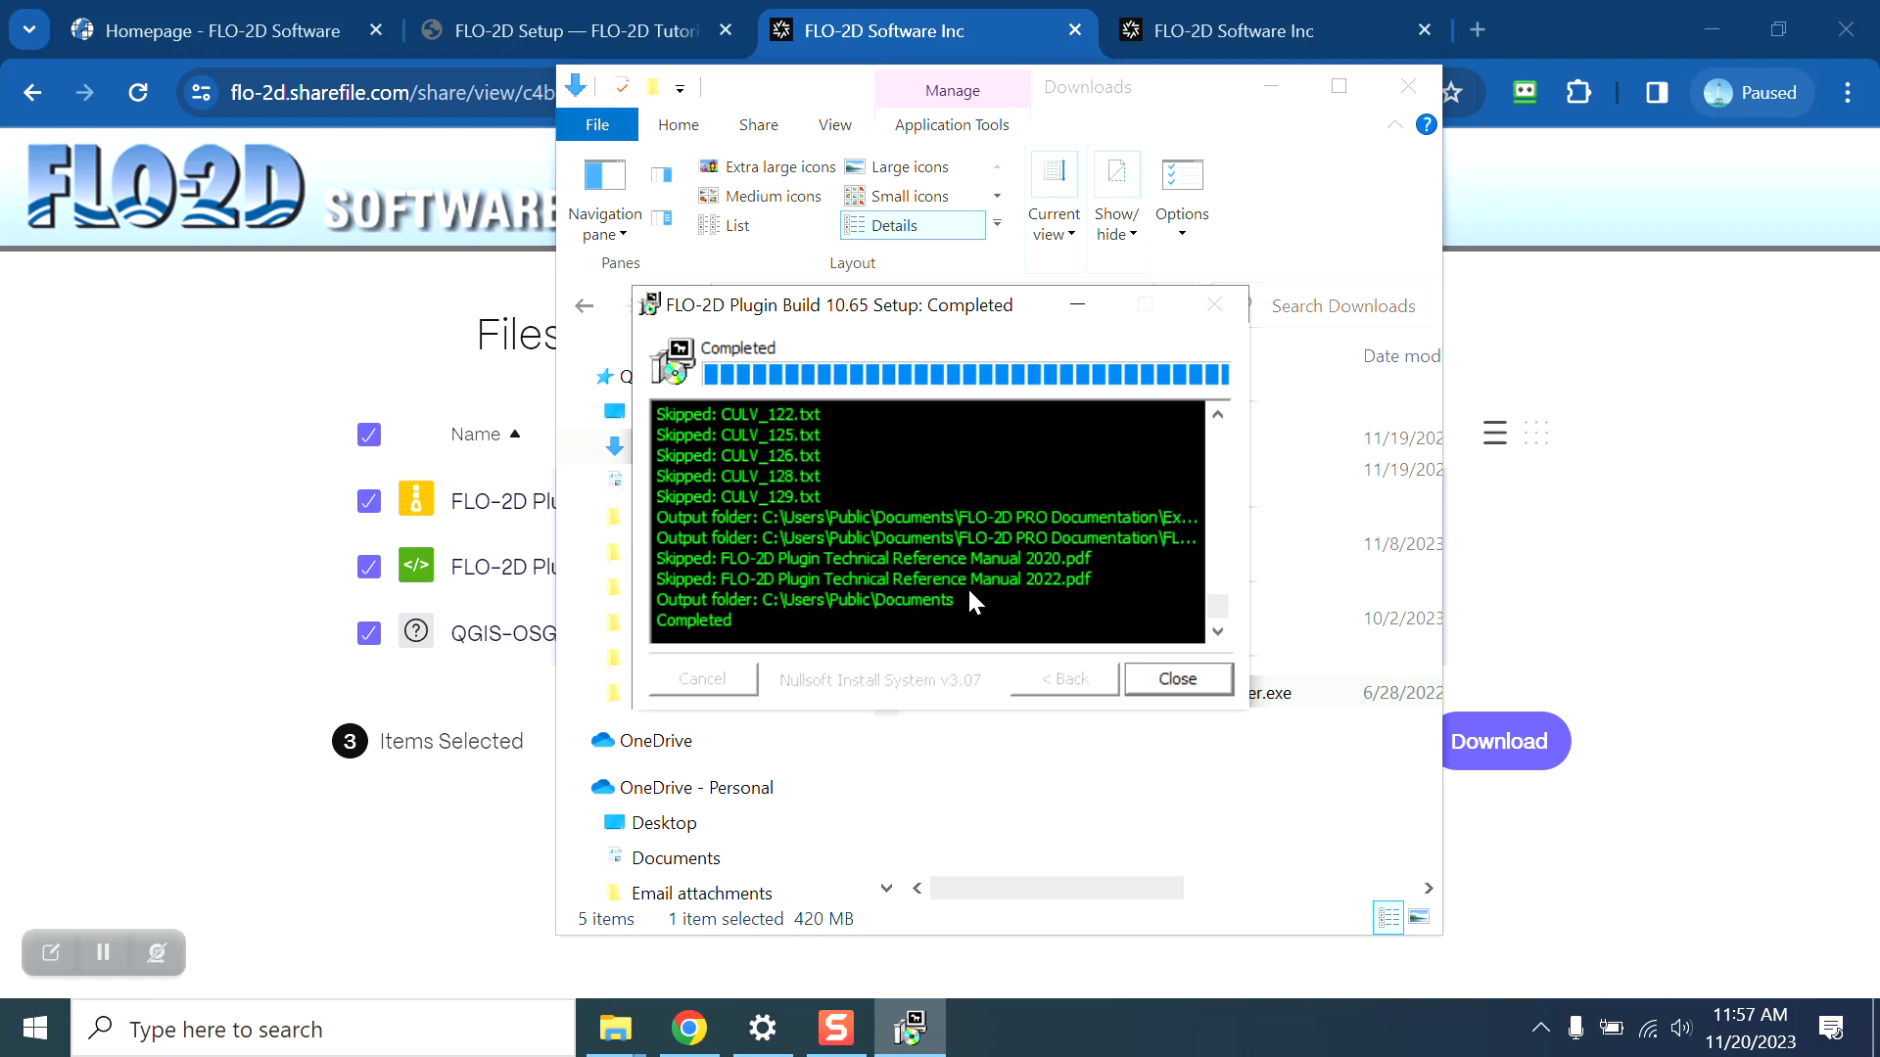
scroll(1048, 521, "up", 10)
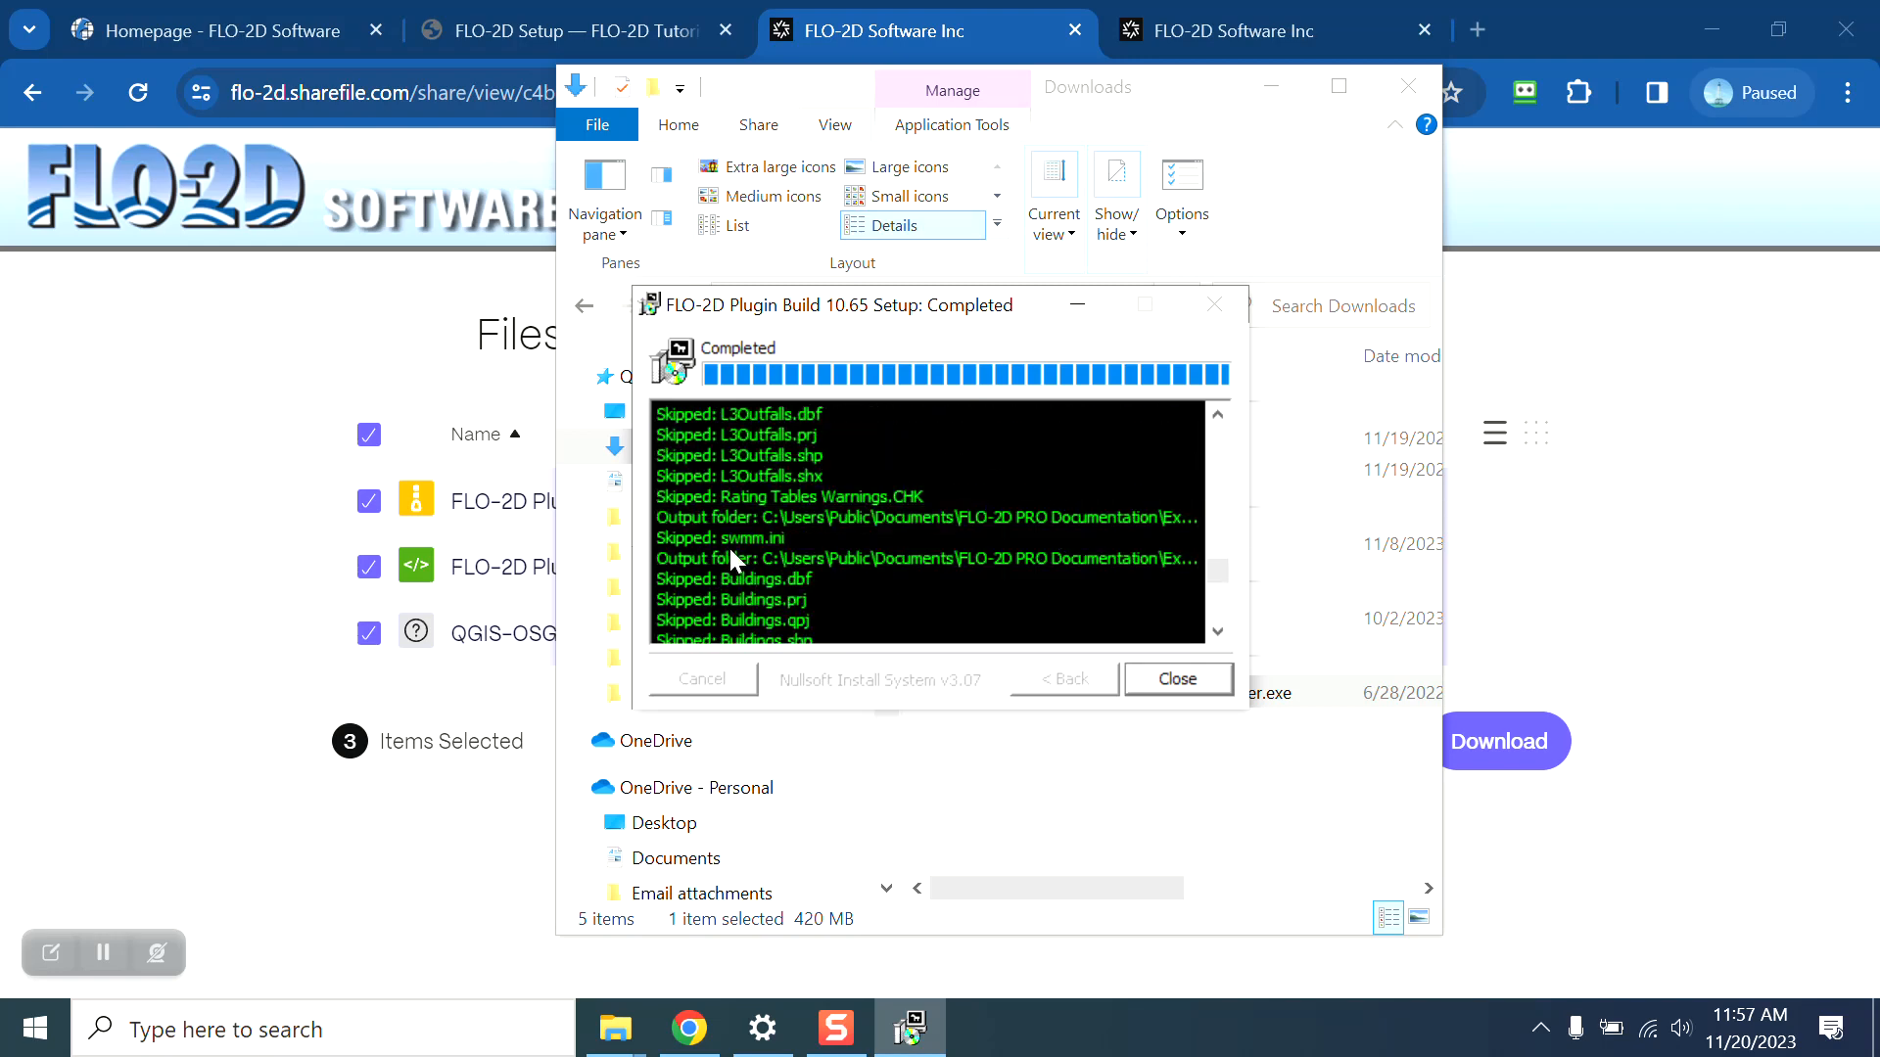
left_click(1177, 680)
left_click(1288, 73)
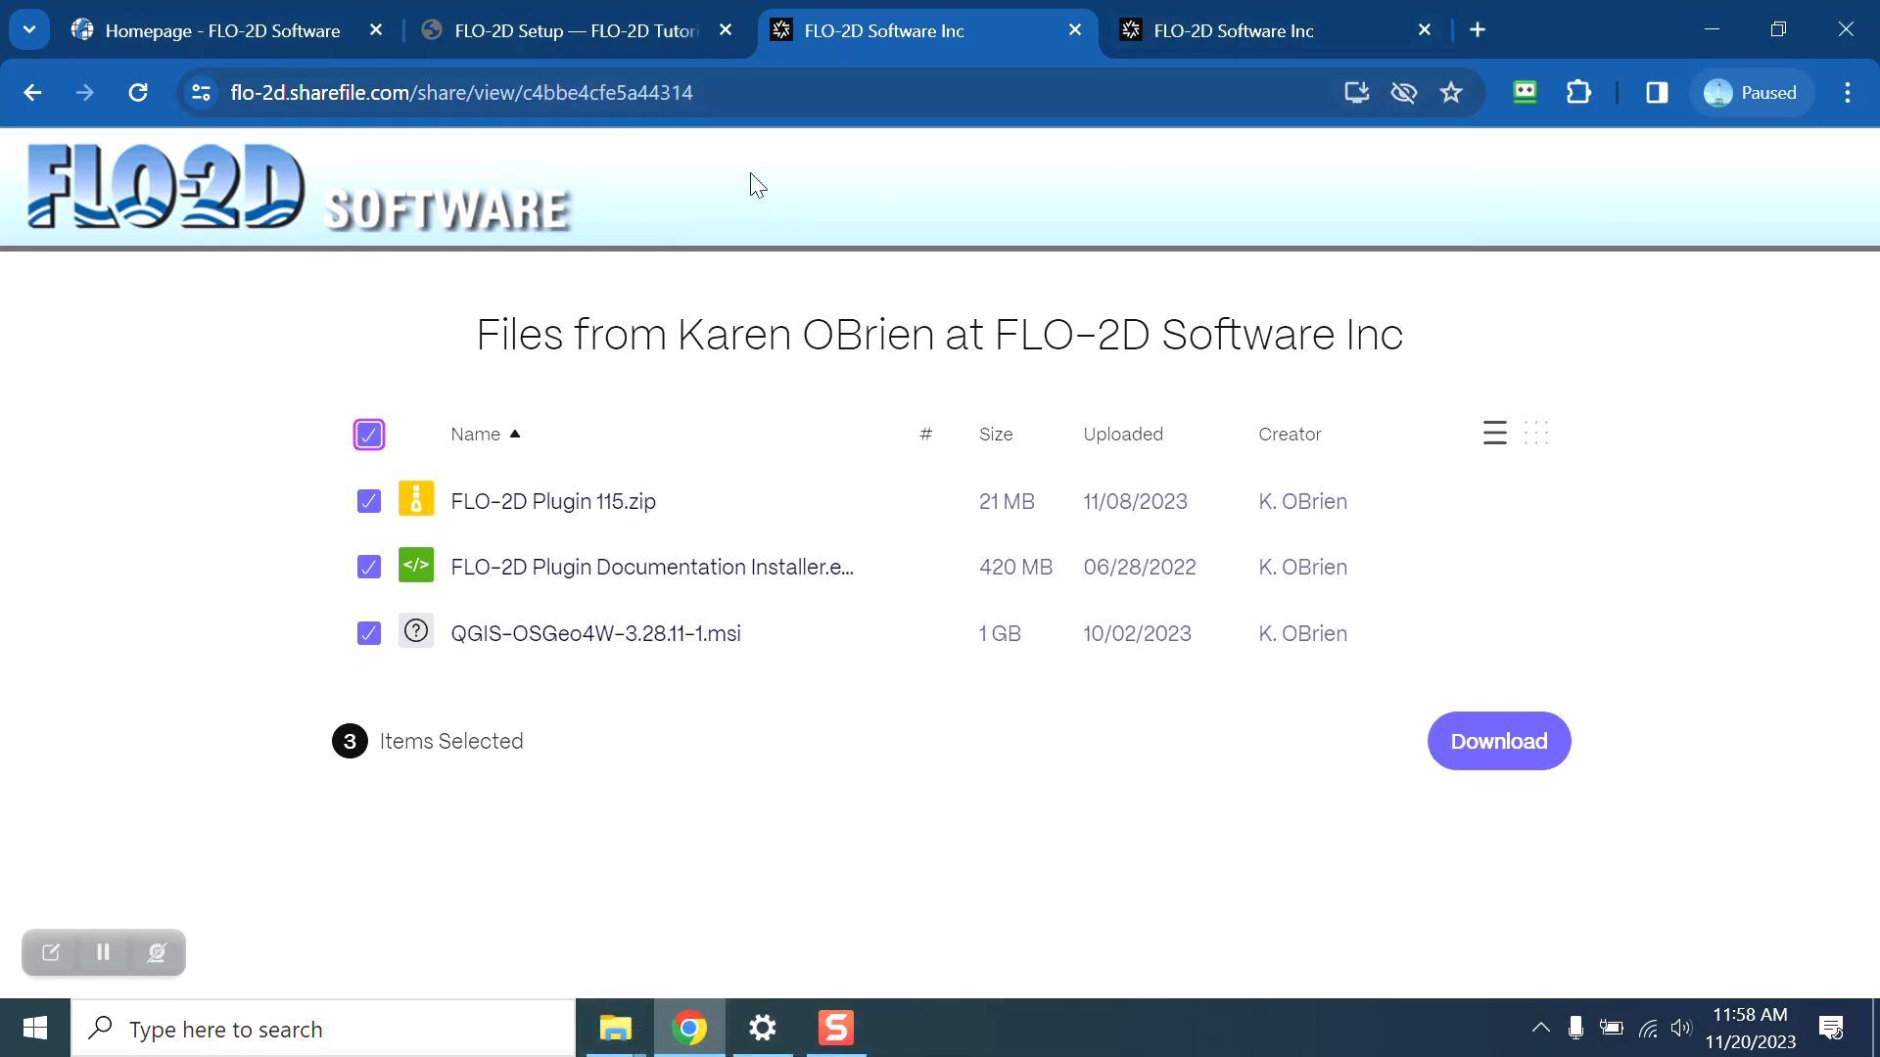
Step: Return to the FLO-2D Setup page in the browser and look over the Self-Help Kit and Advanced Modules lessons
left_click(507, 18)
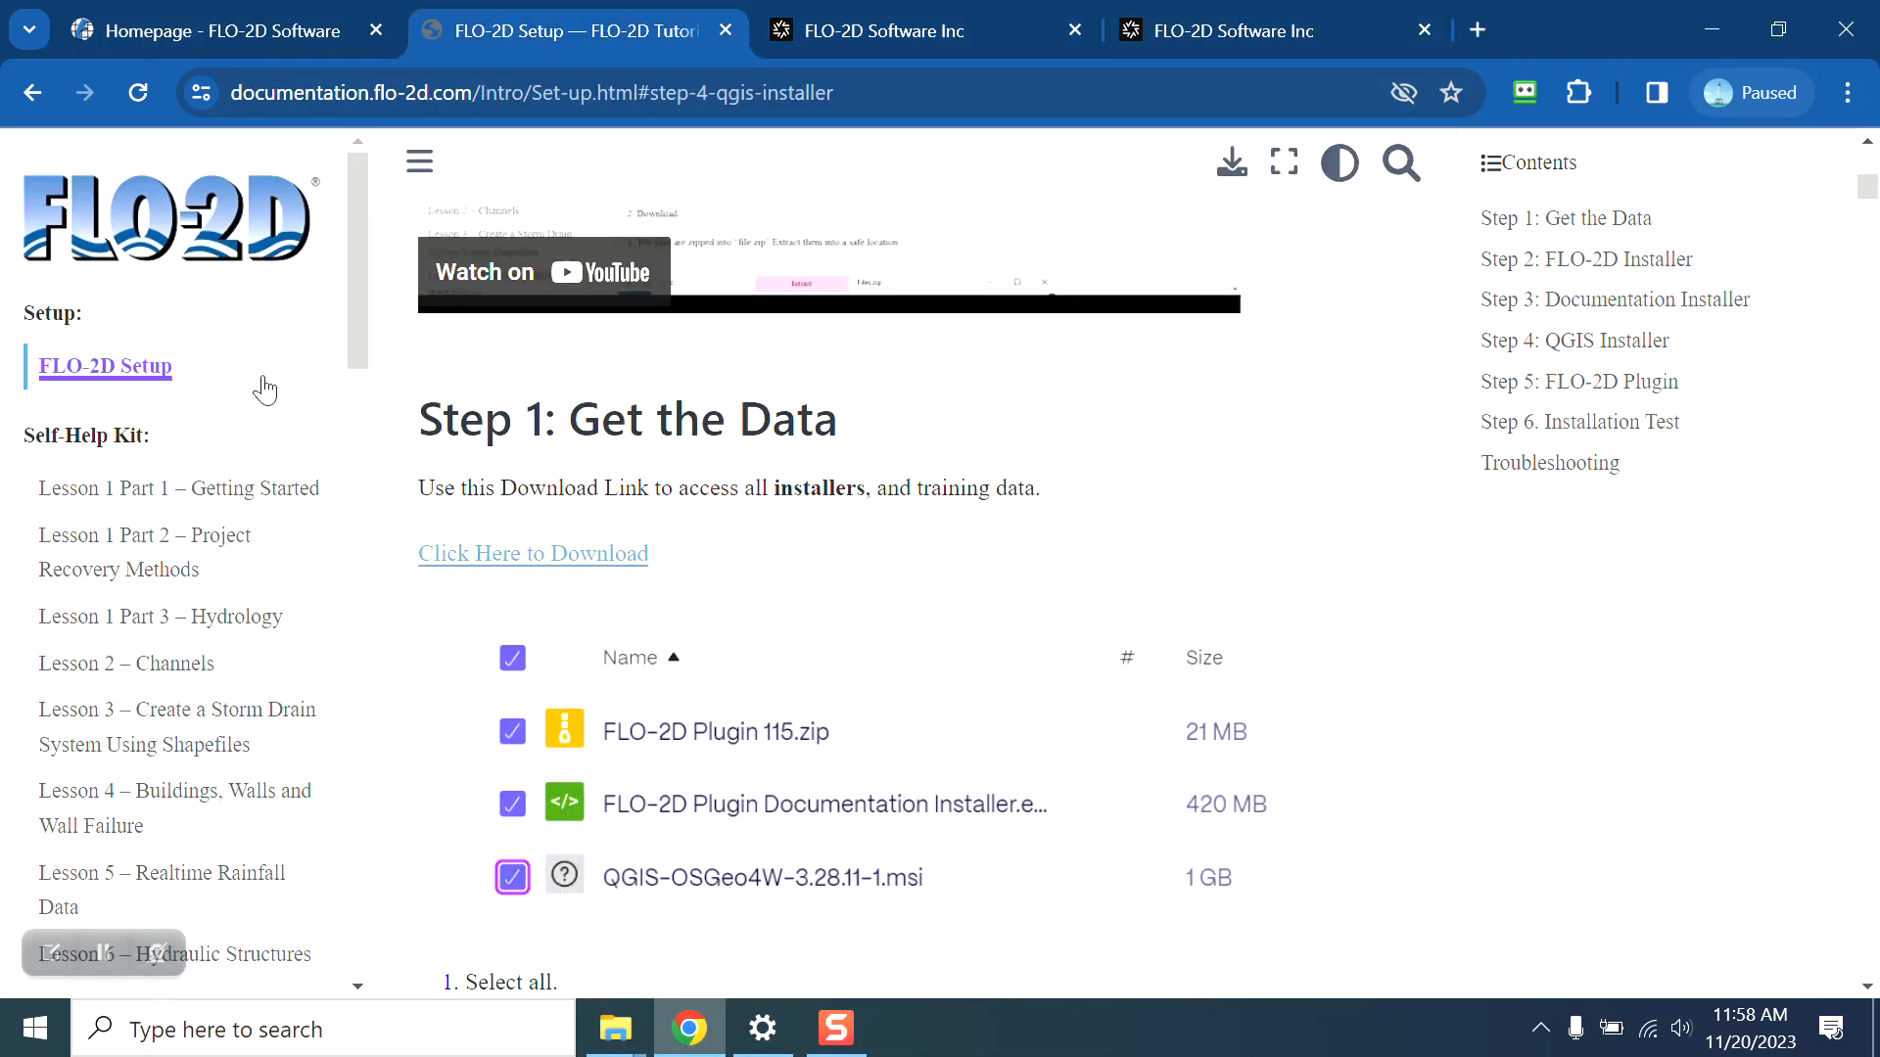
left_click_drag(352, 339, 357, 397)
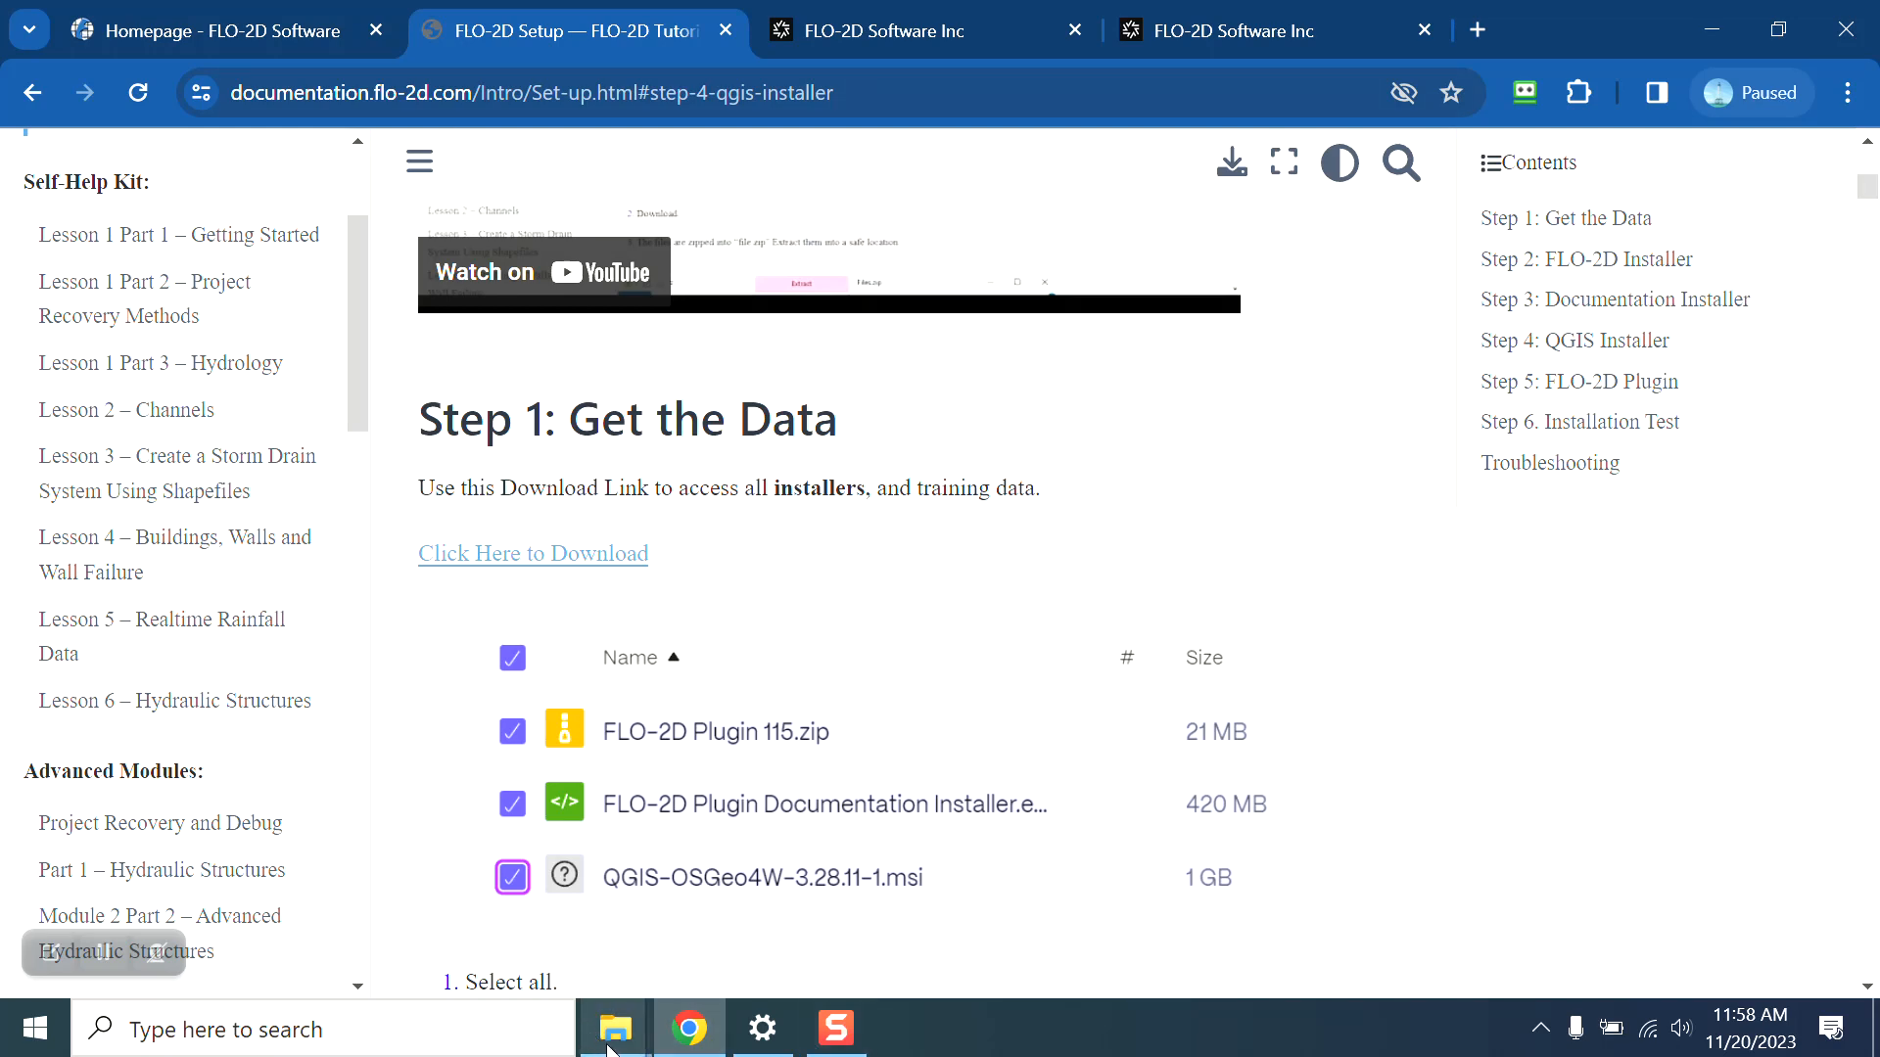
Step: In File Explorer, open FLO-2D PRO Documentation under C:\Users\Public\Public Documents and look over its subfolders
mouse_move(615, 1028)
left_click(527, 955)
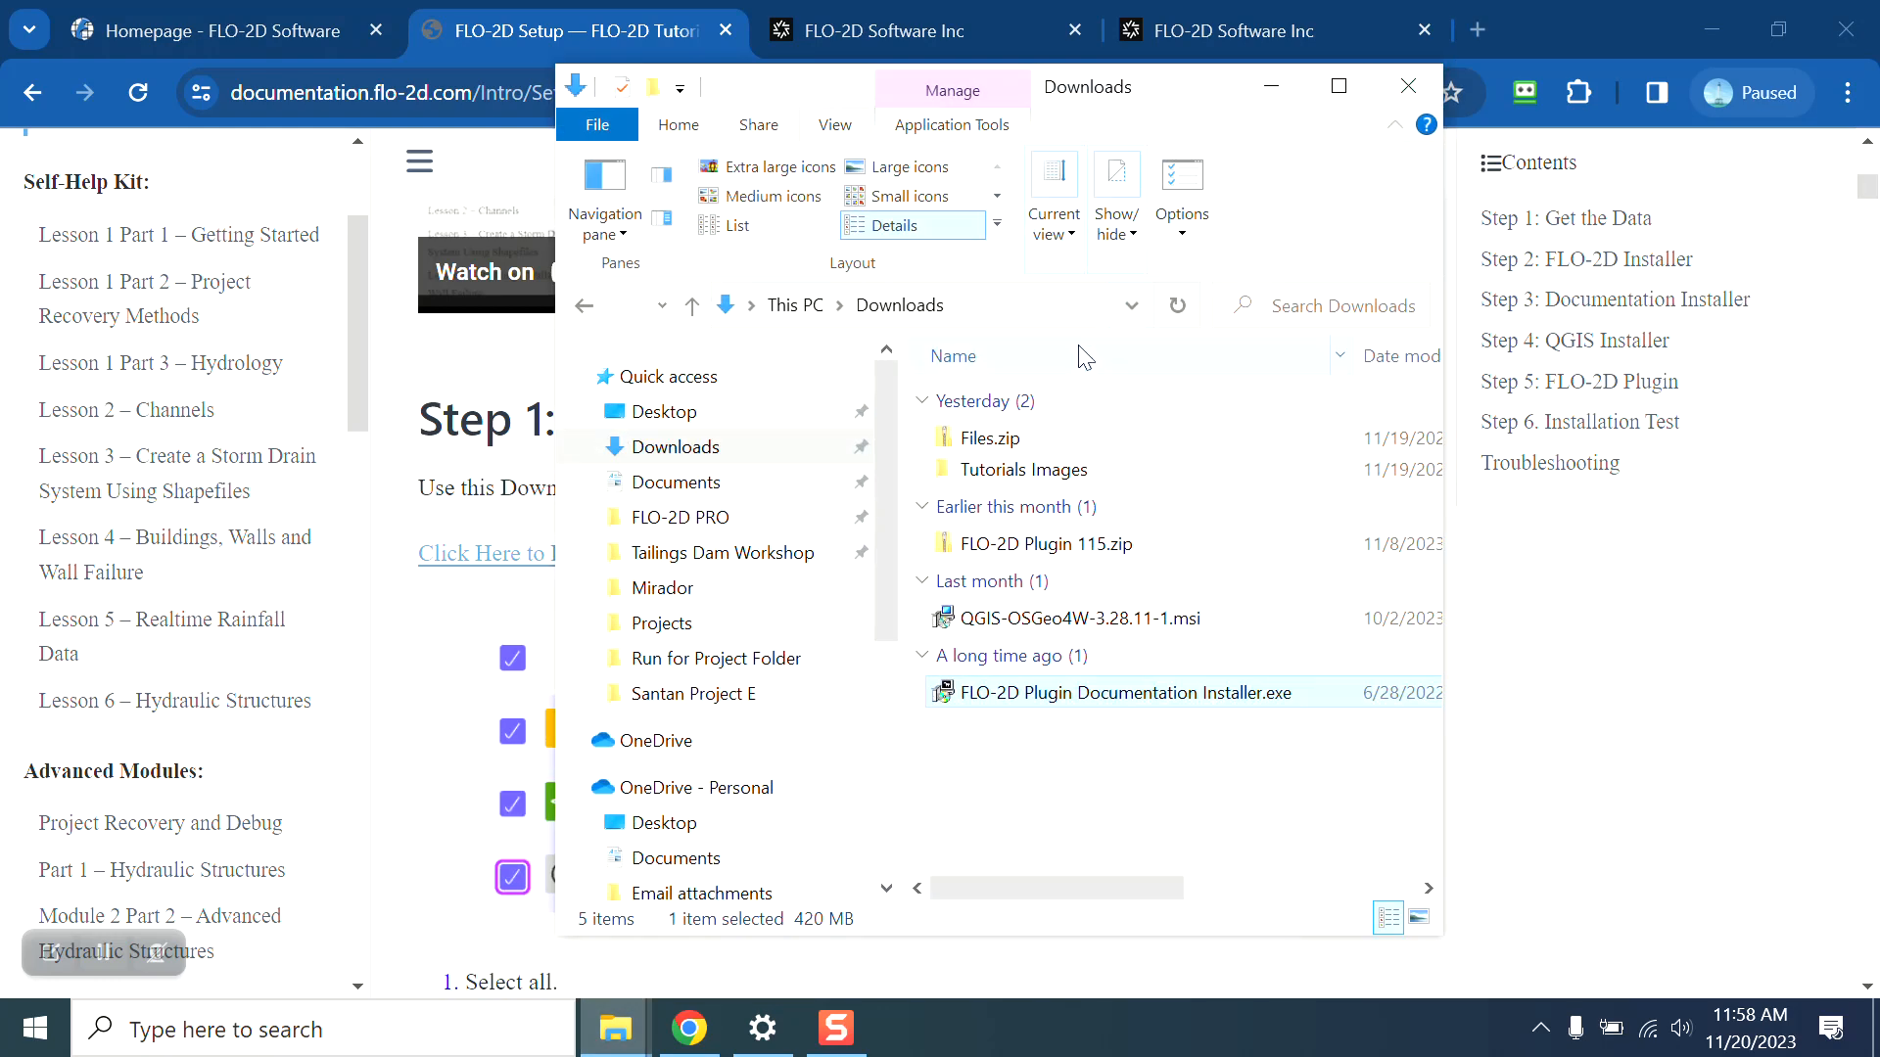
left_click_drag(886, 523, 869, 832)
left_click(652, 832)
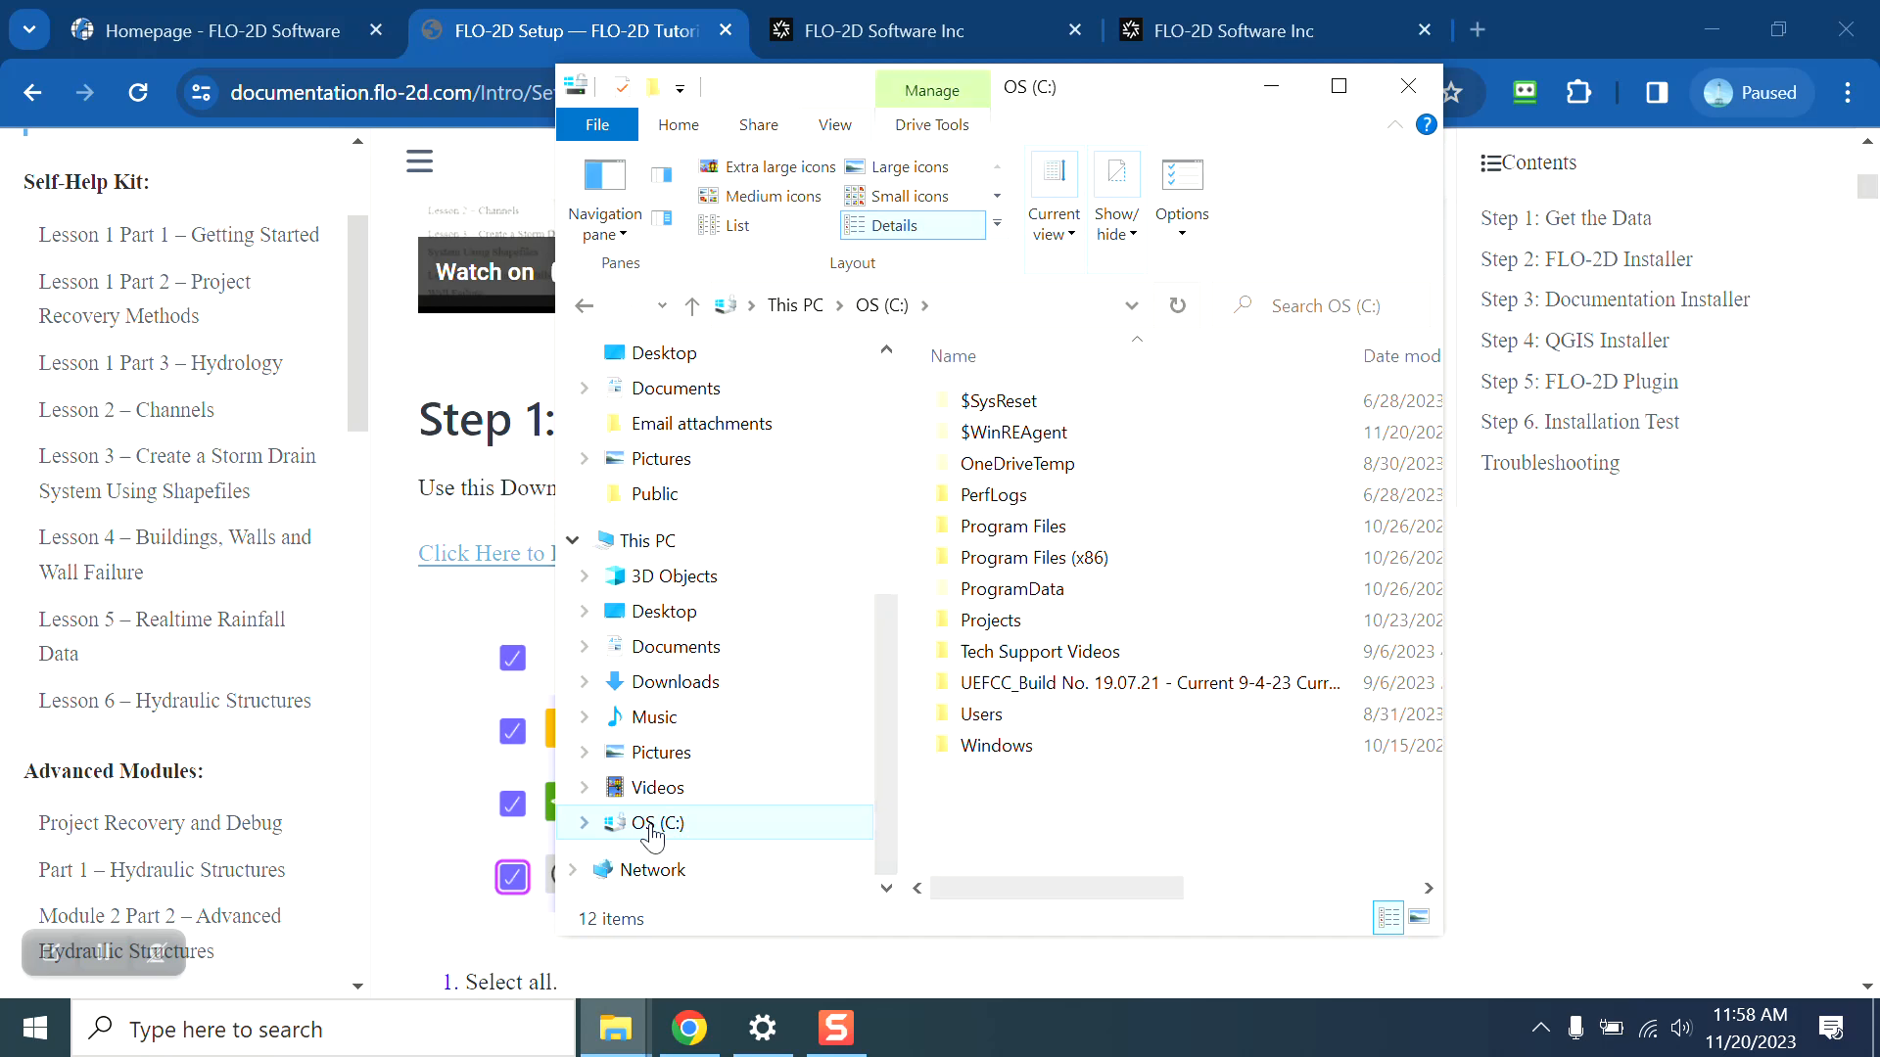
double_click(994, 716)
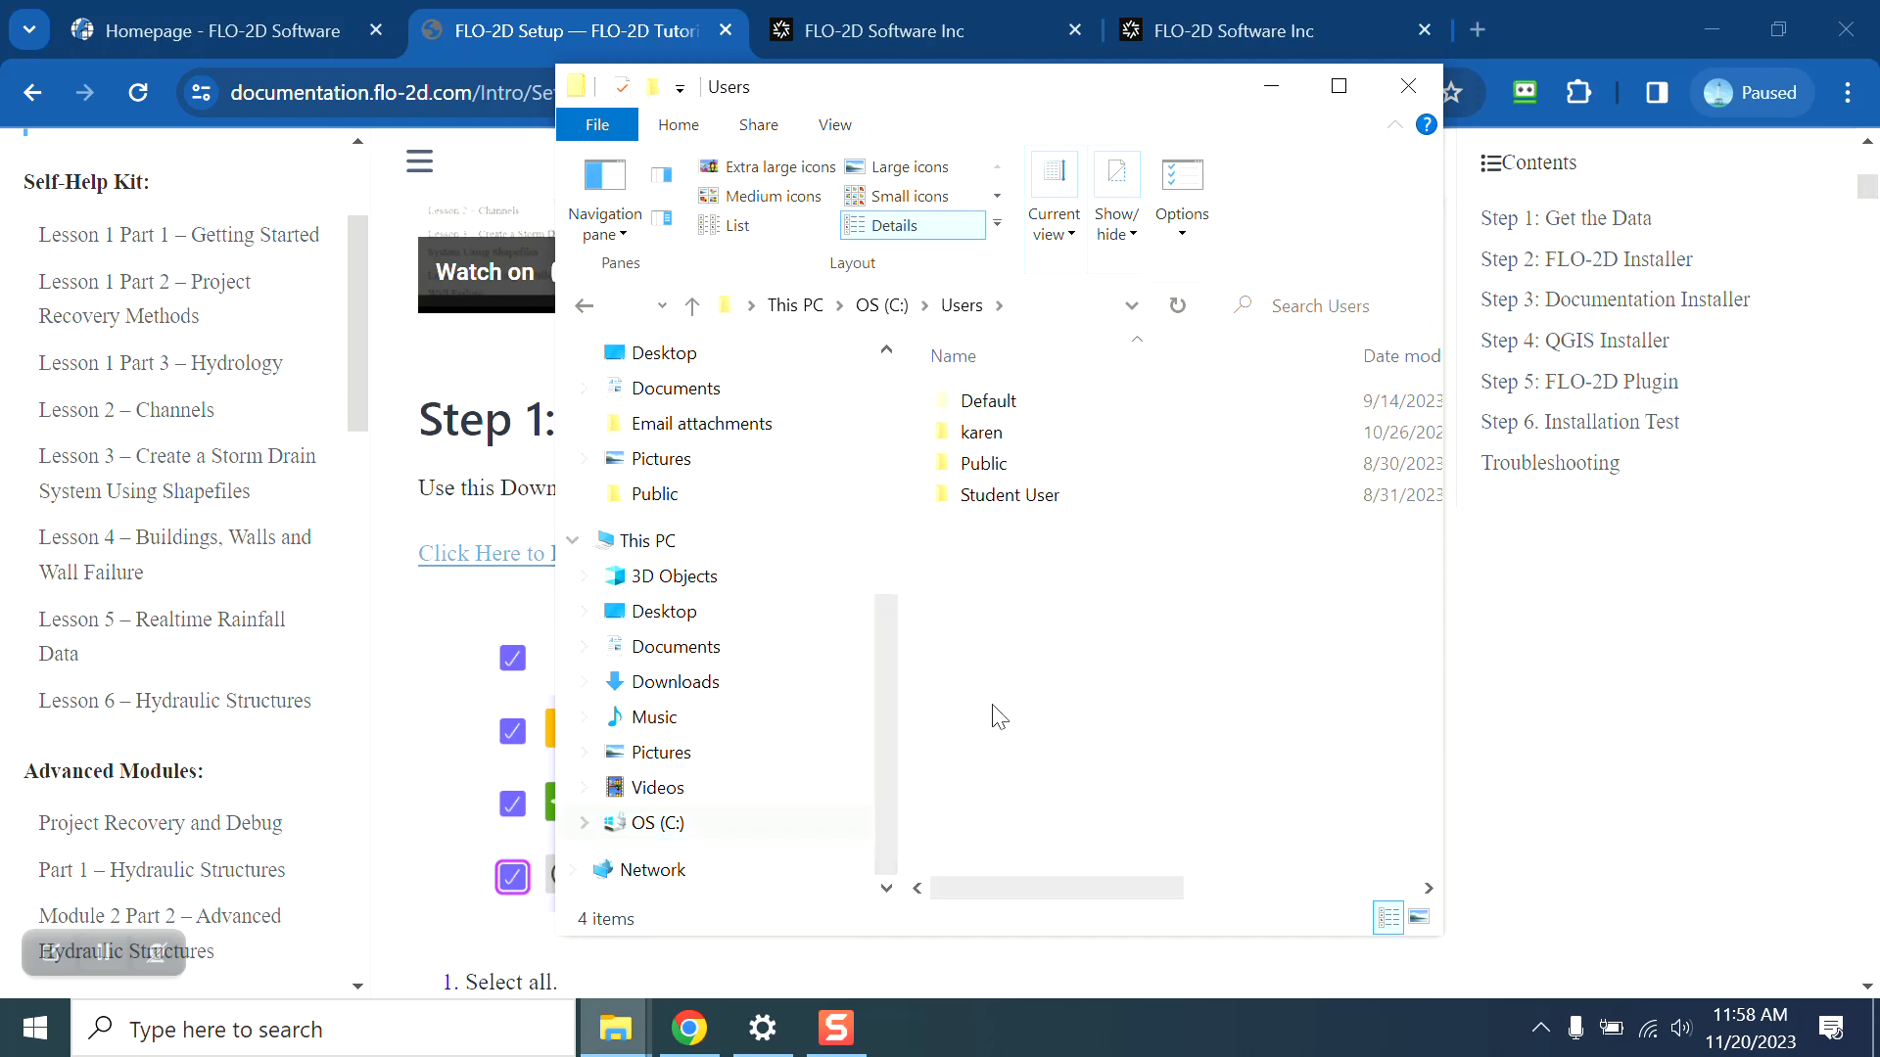
double_click(982, 463)
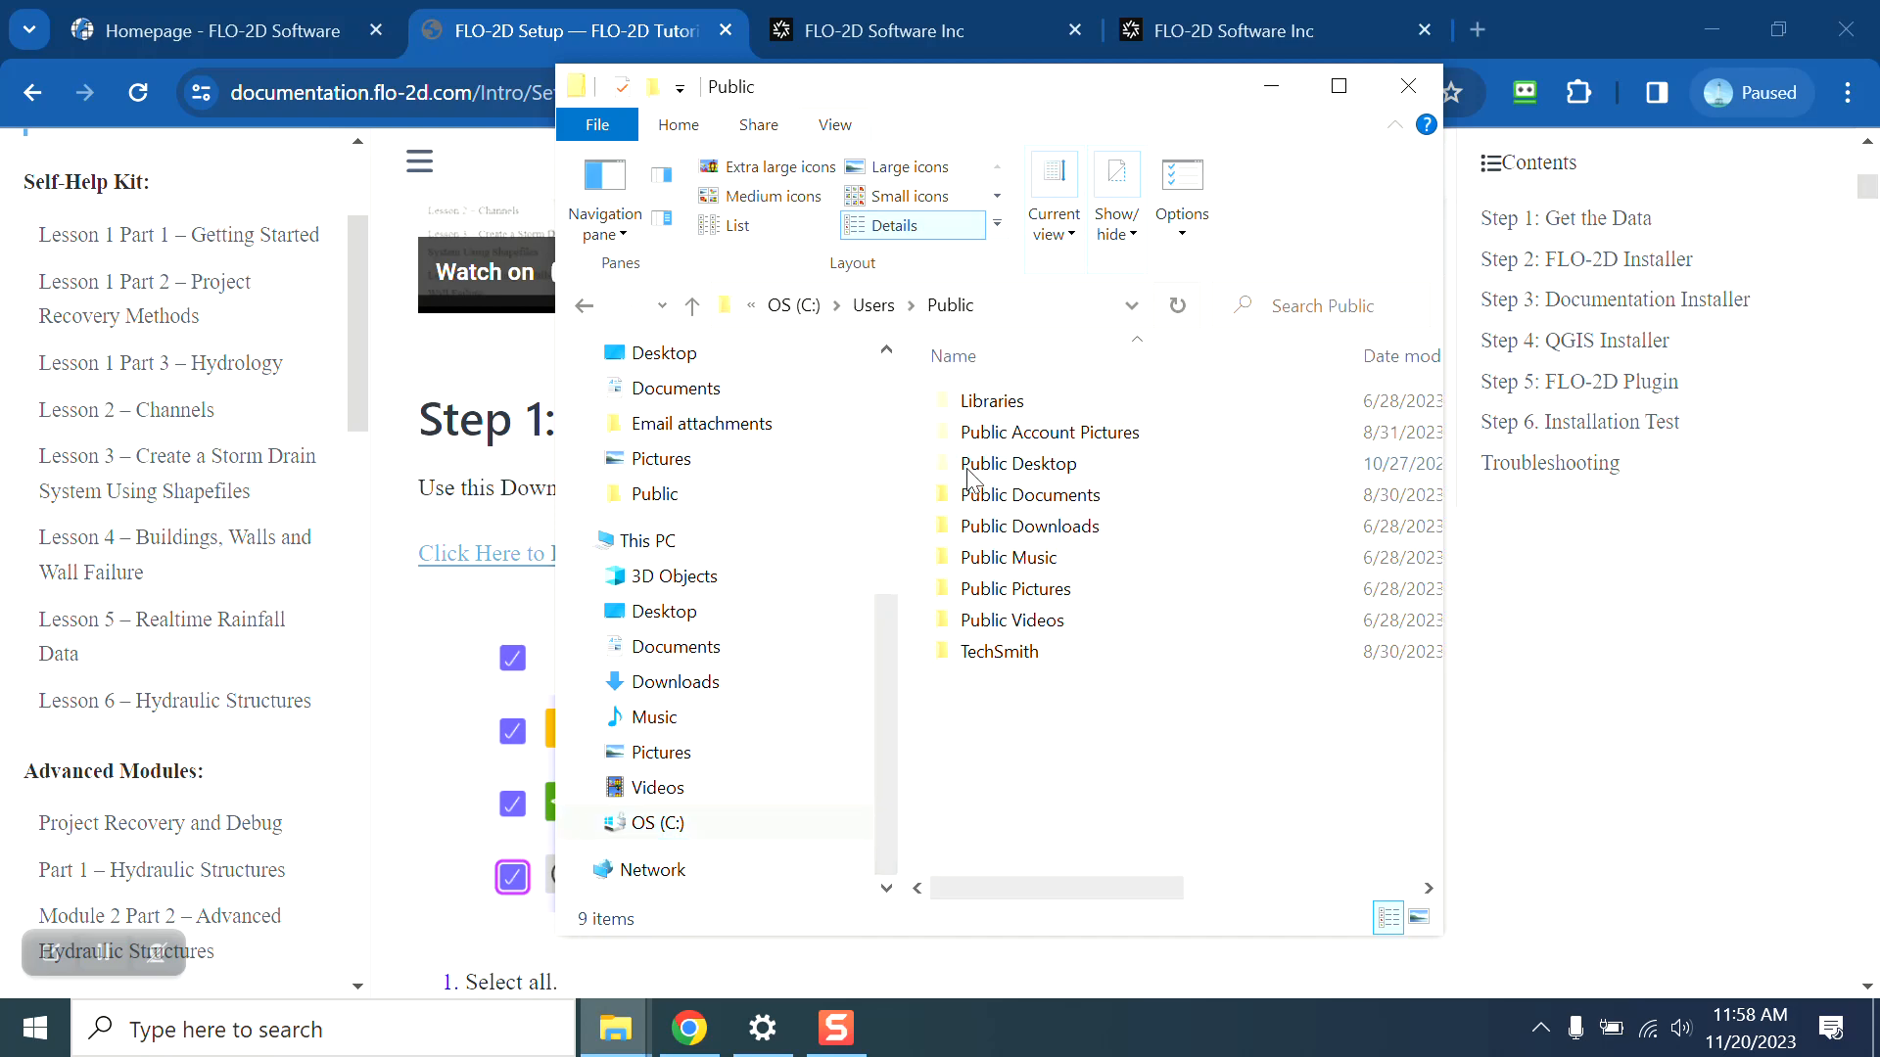
double_click(1044, 496)
left_click(1049, 403)
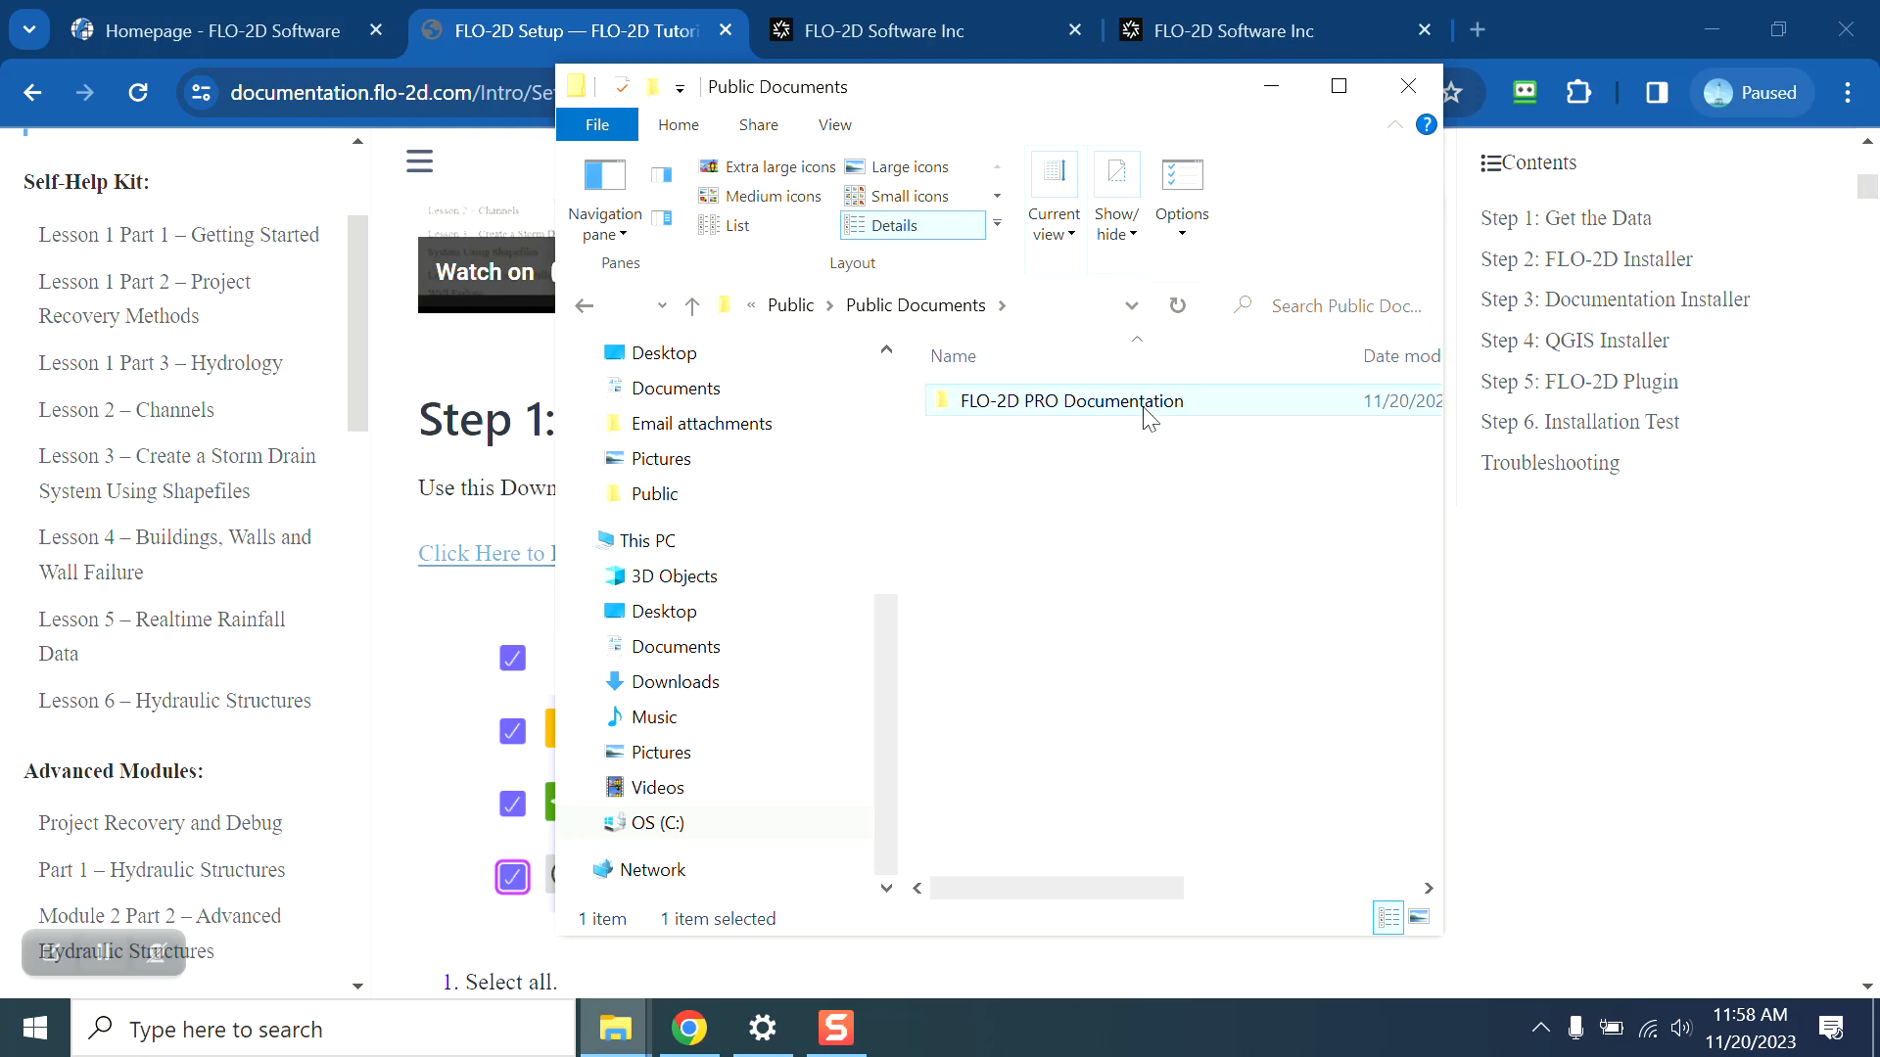
double_click(975, 409)
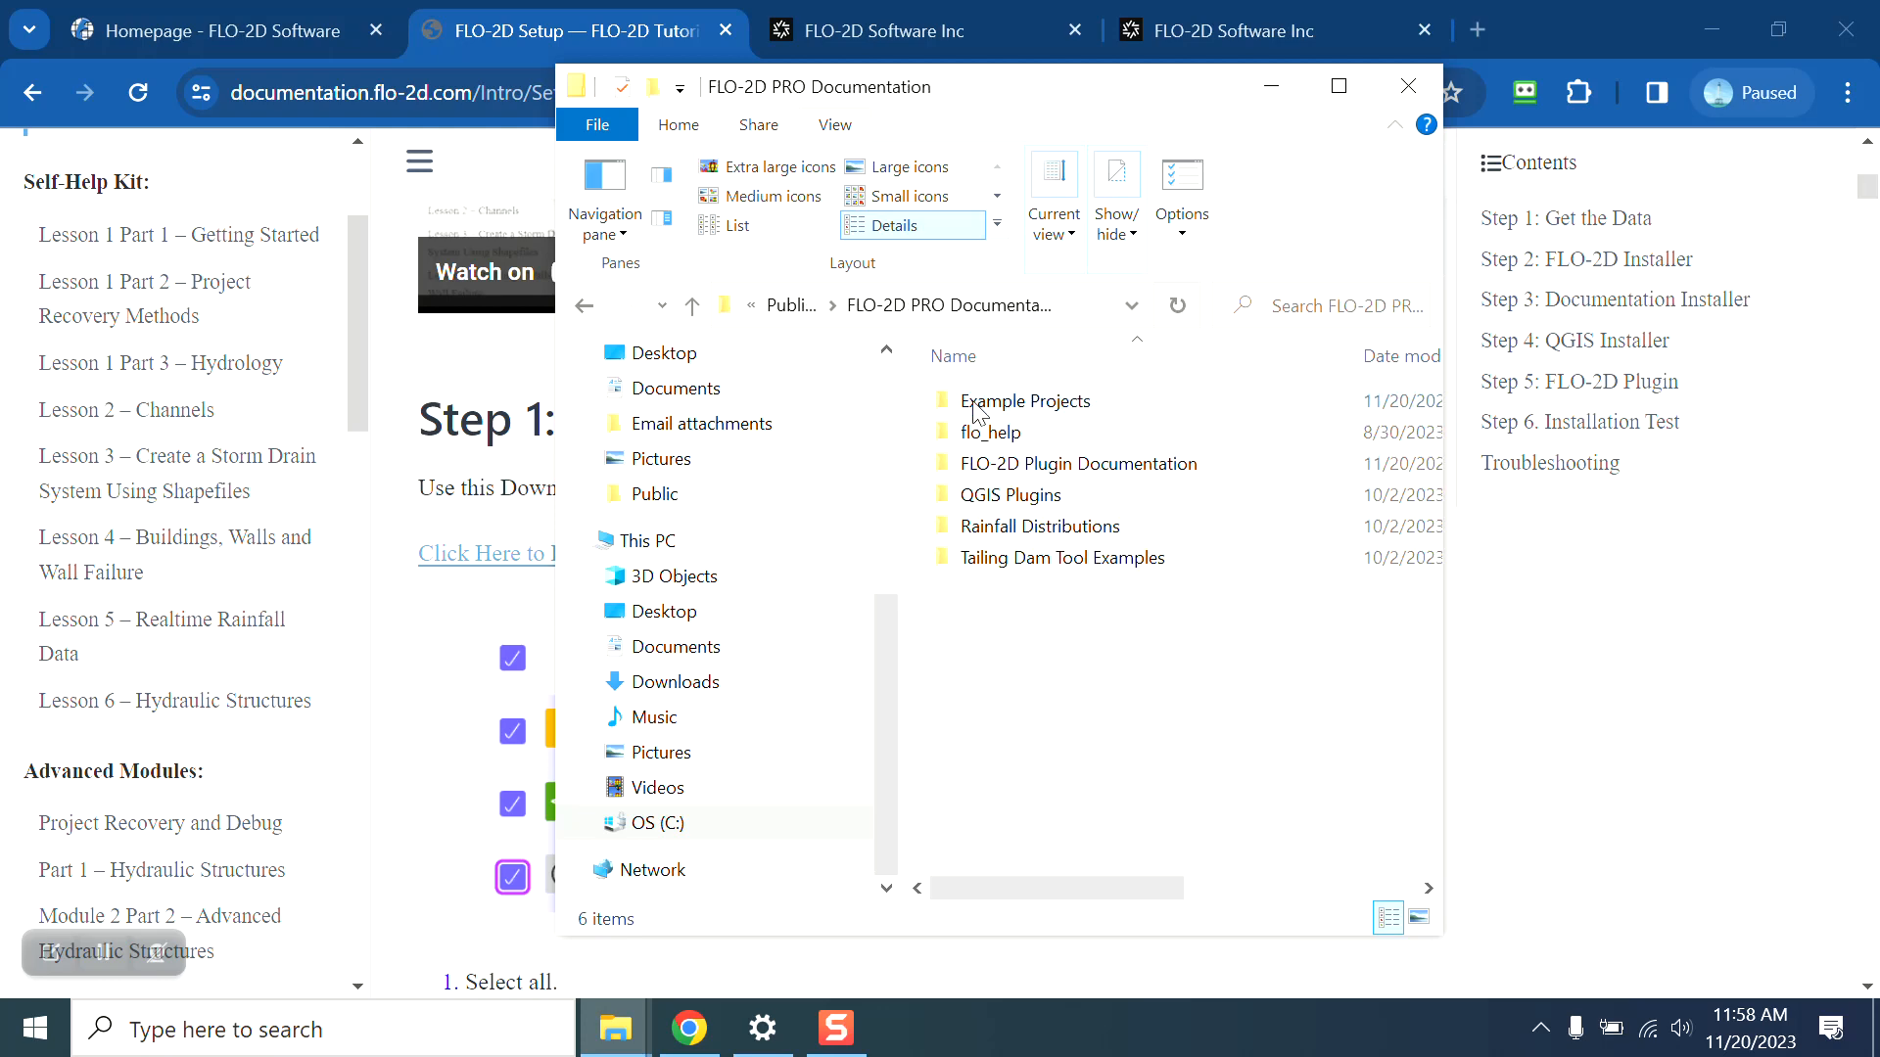
left_click(1033, 404)
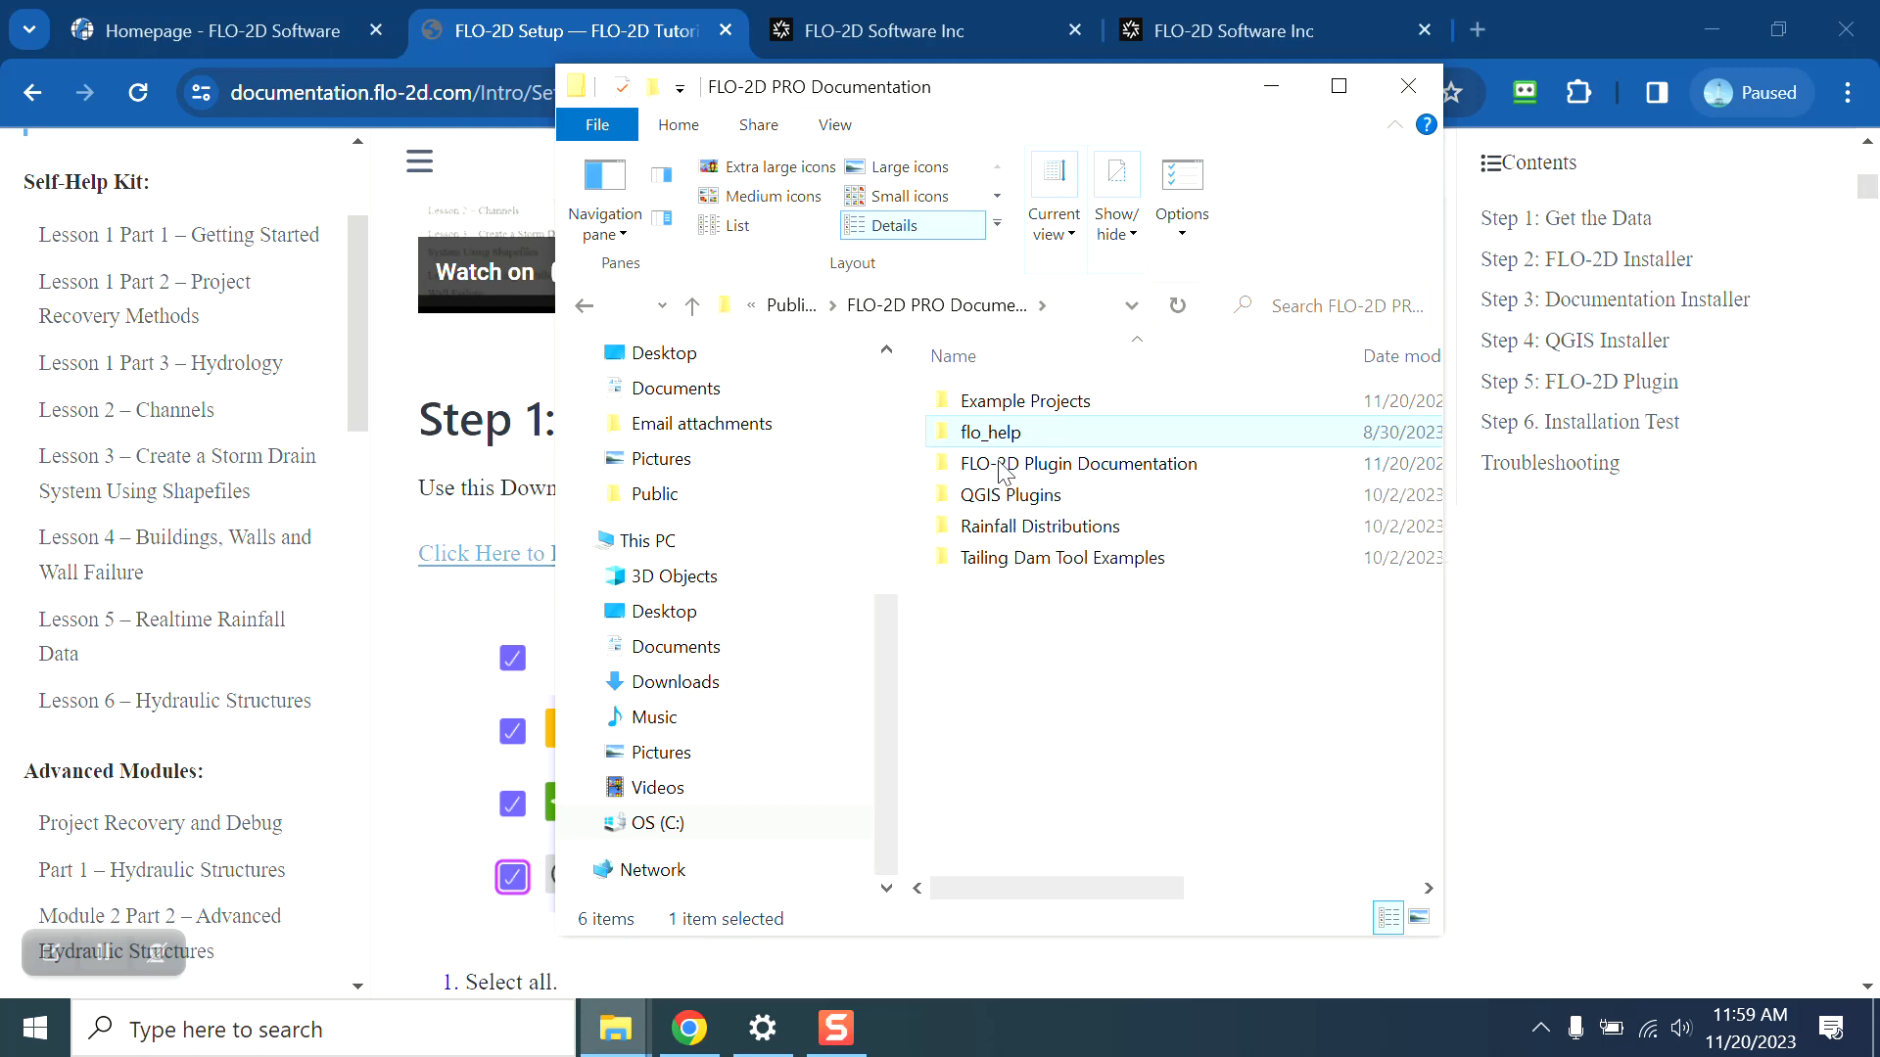
left_click(1032, 471)
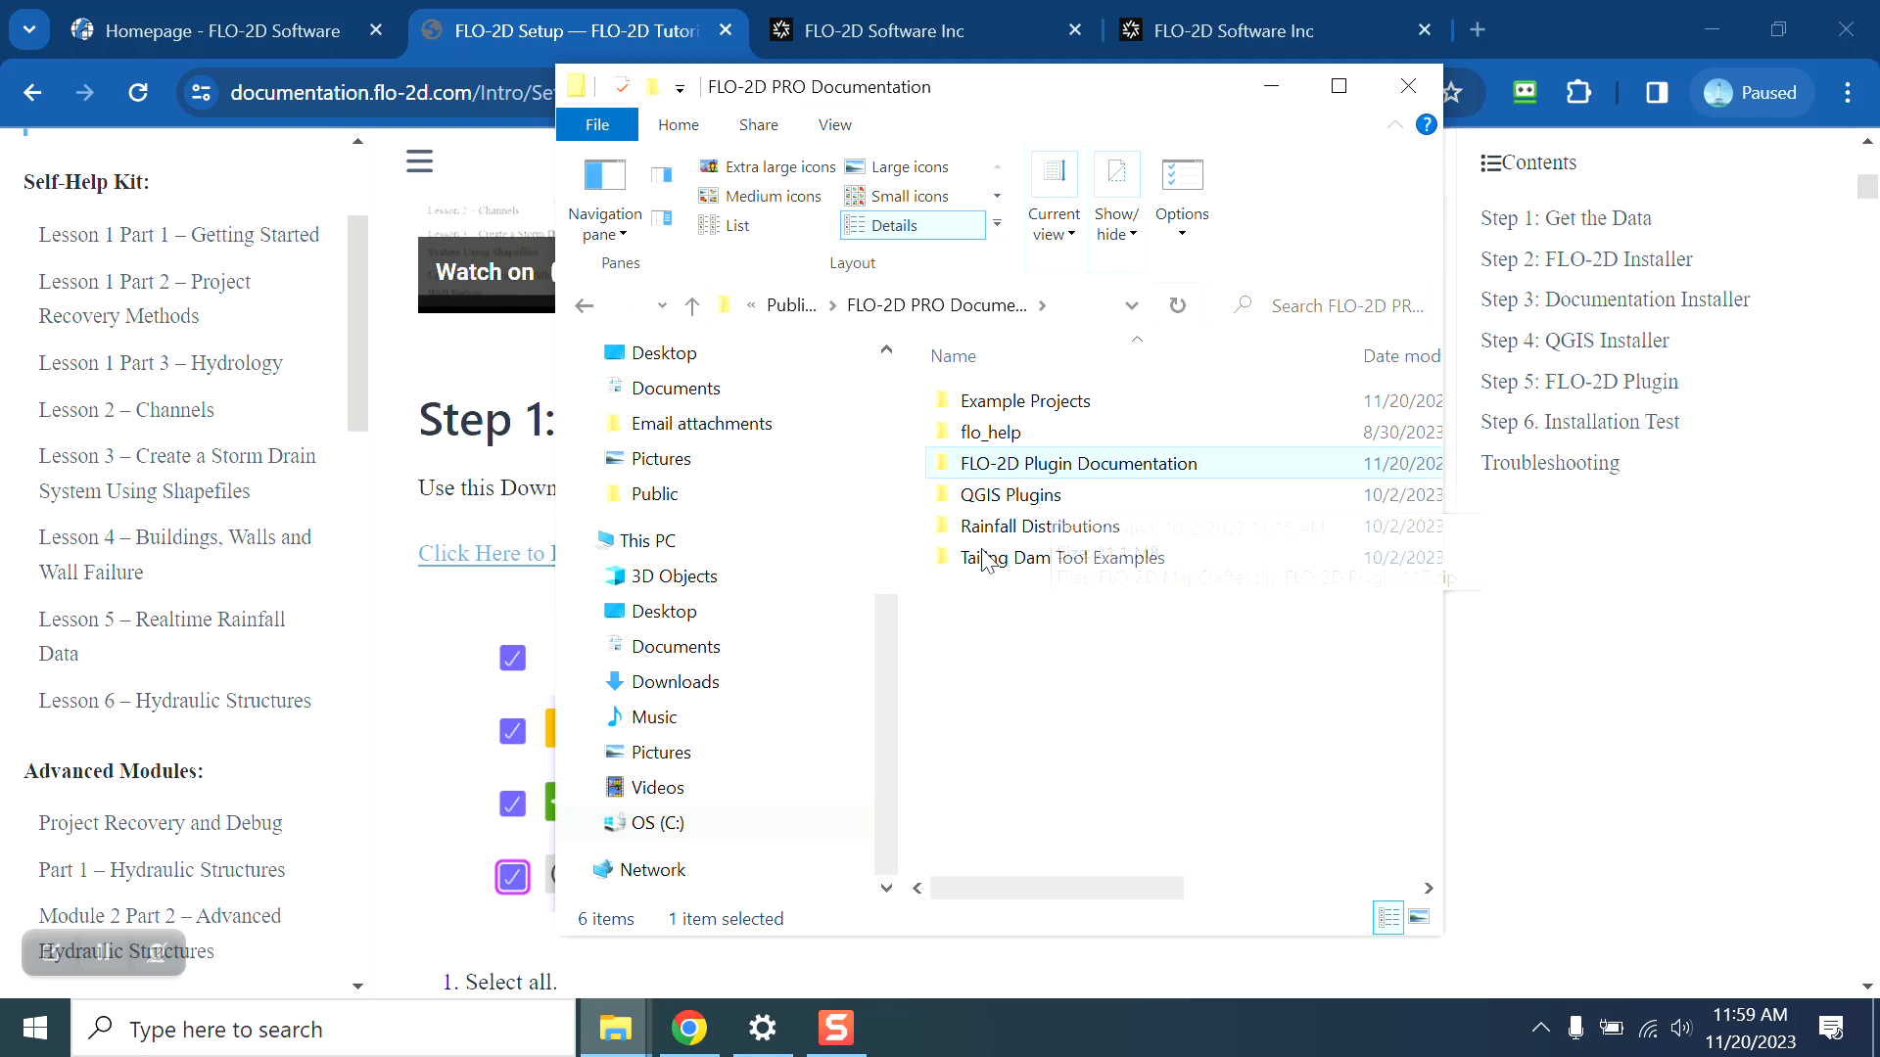
Step: Examine the QGIS Lesson 1 data files under Example Projects\QGIS Tutorials, and return to the setup page
double_click(984, 403)
left_click(1060, 499)
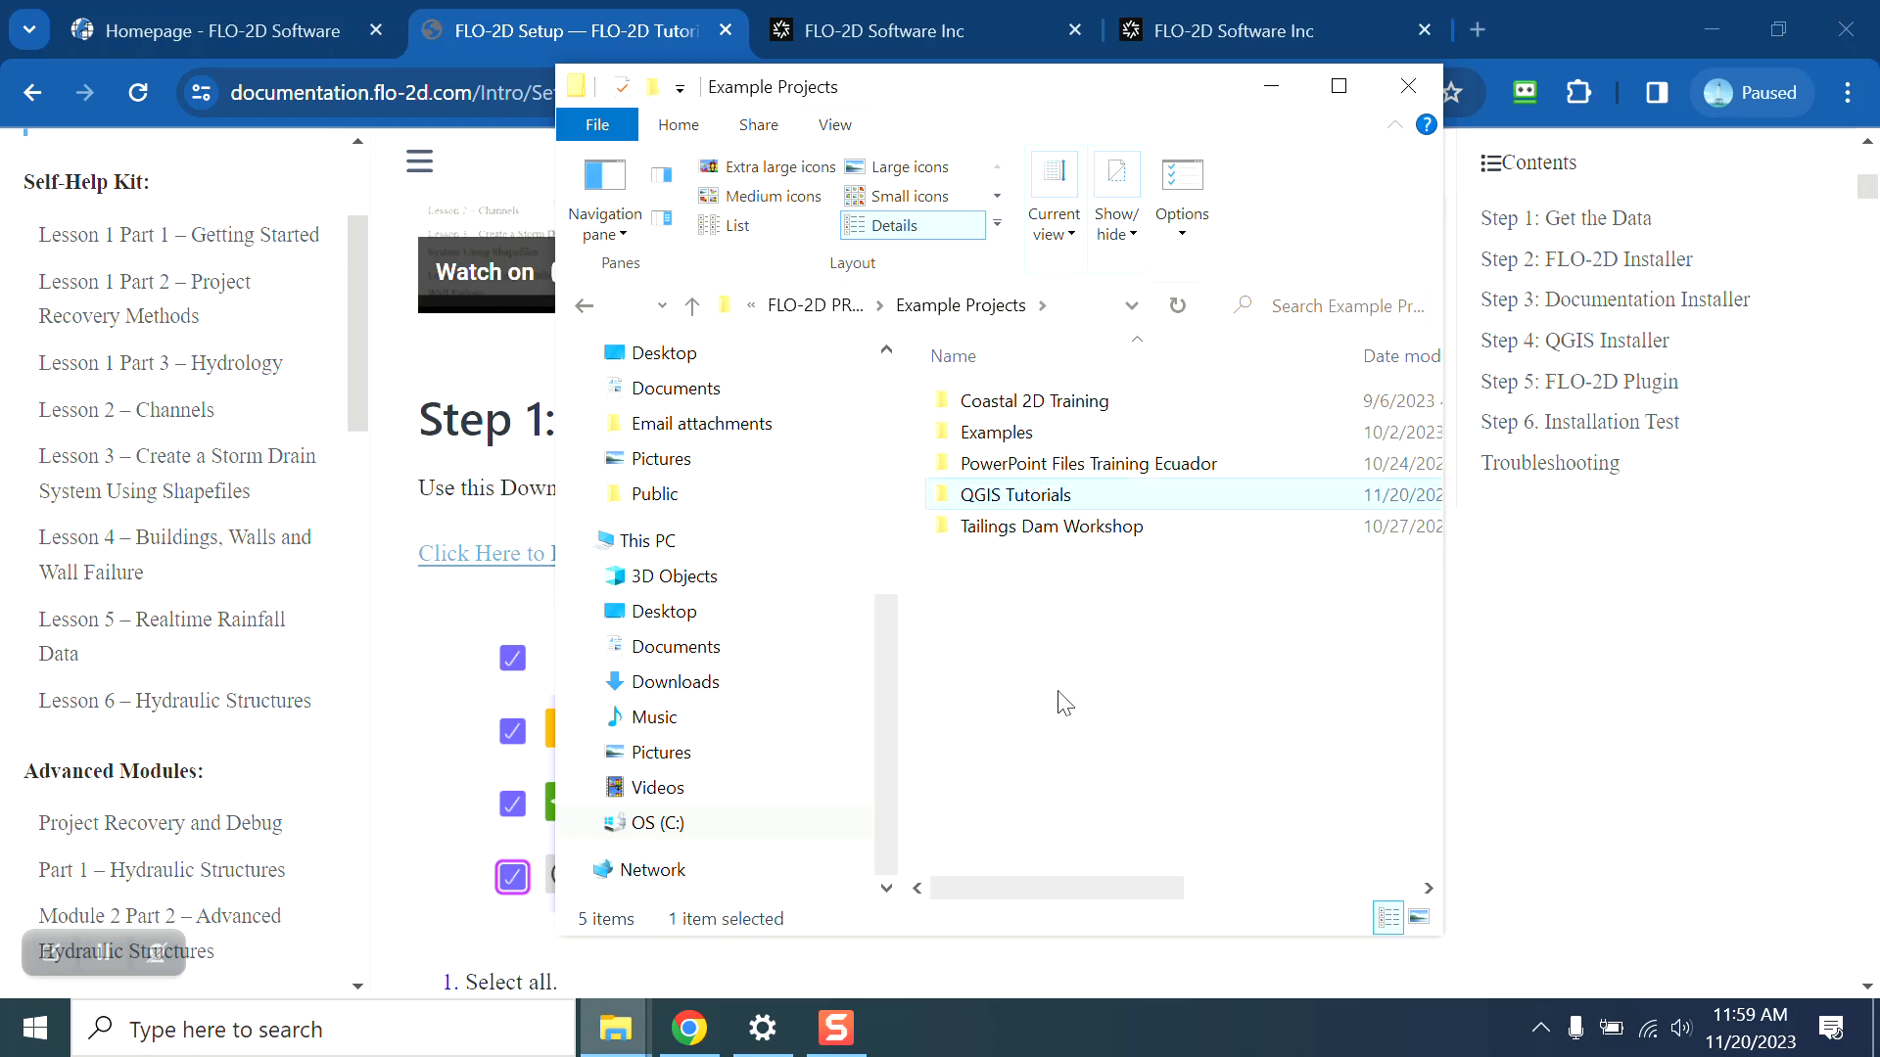
double_click(1025, 496)
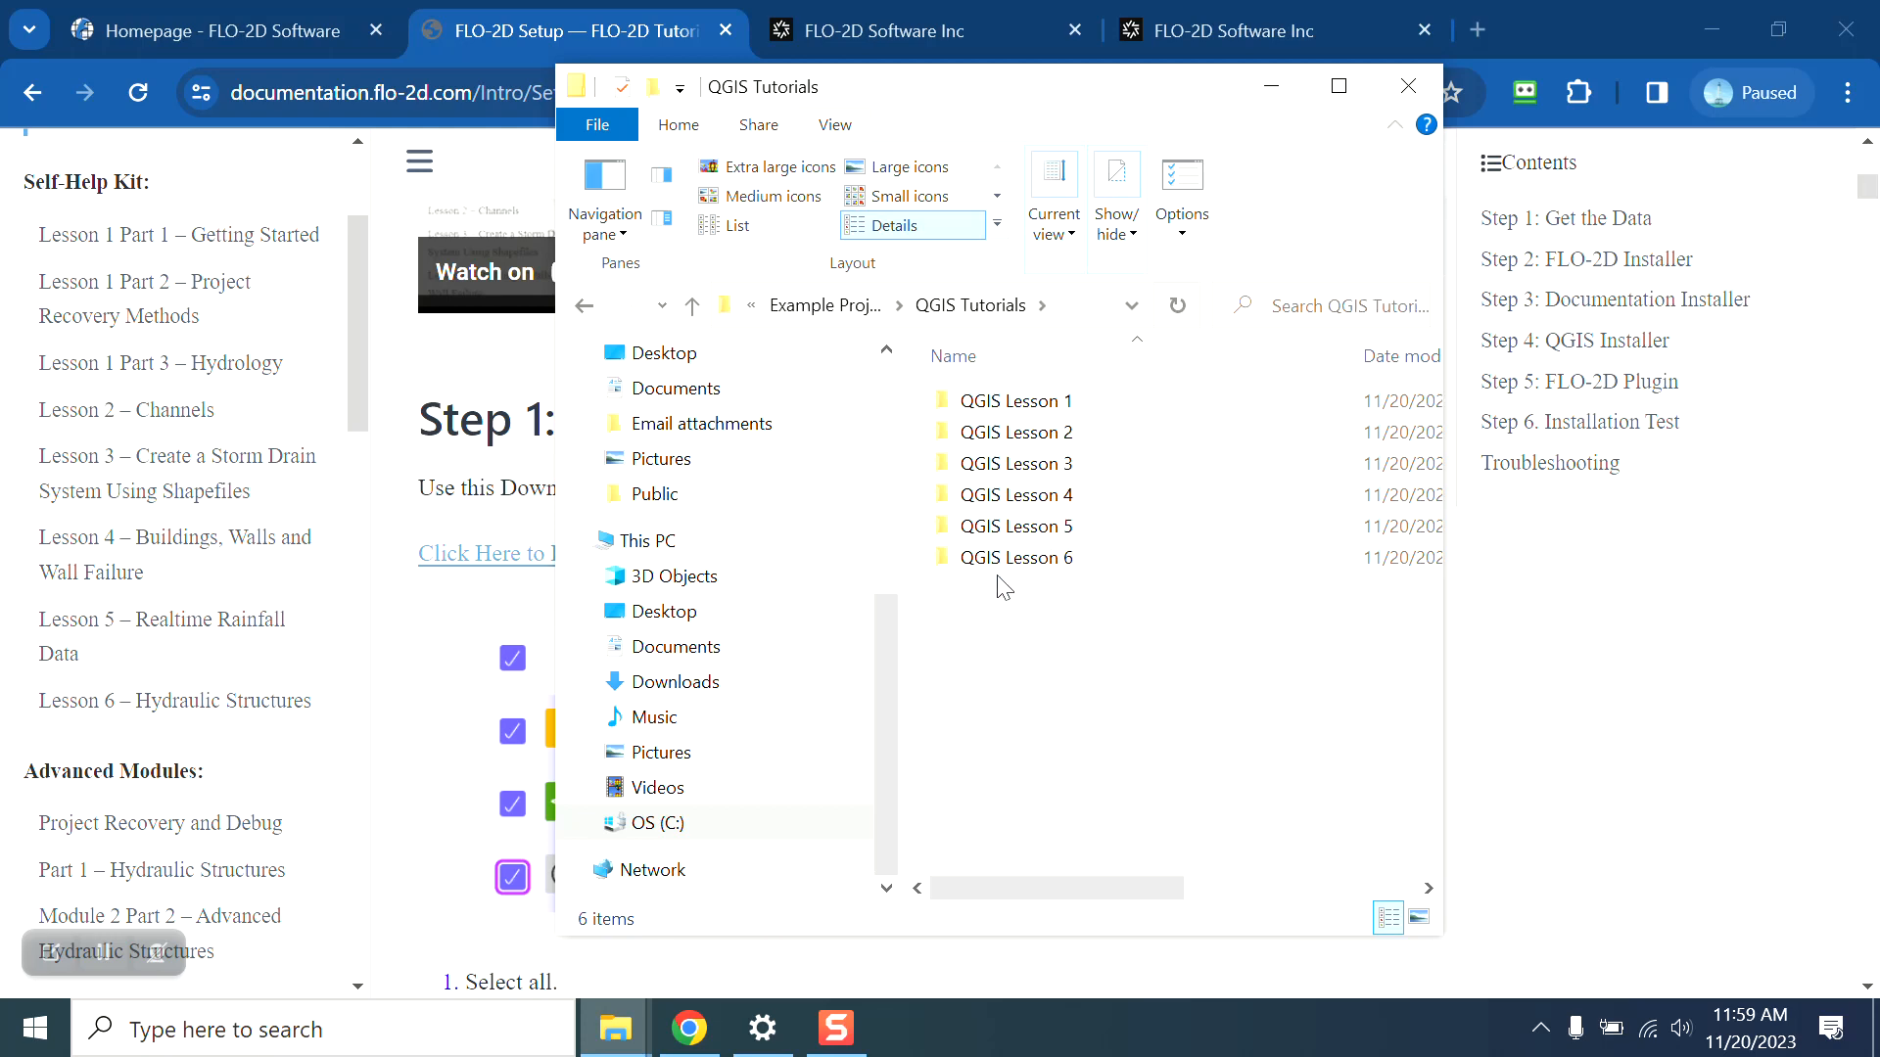
double_click(1028, 401)
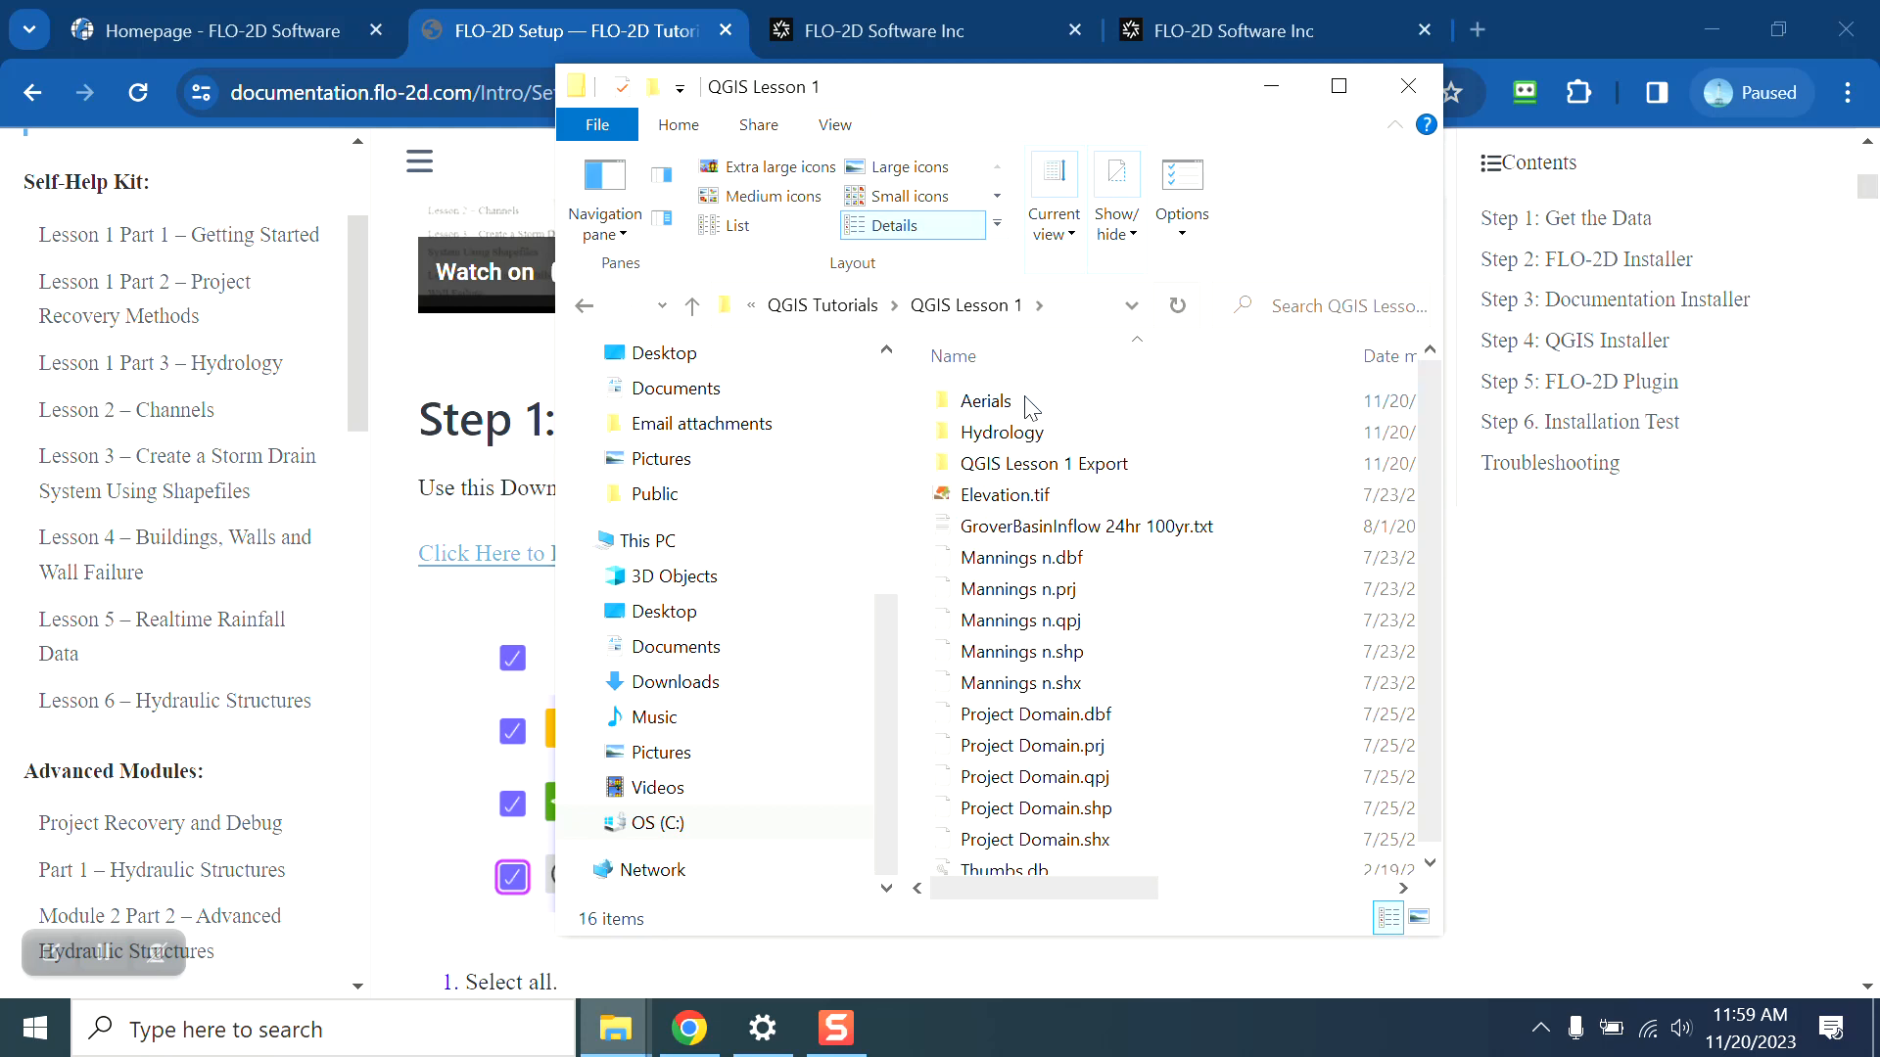
left_click(1054, 501)
left_click(1052, 656)
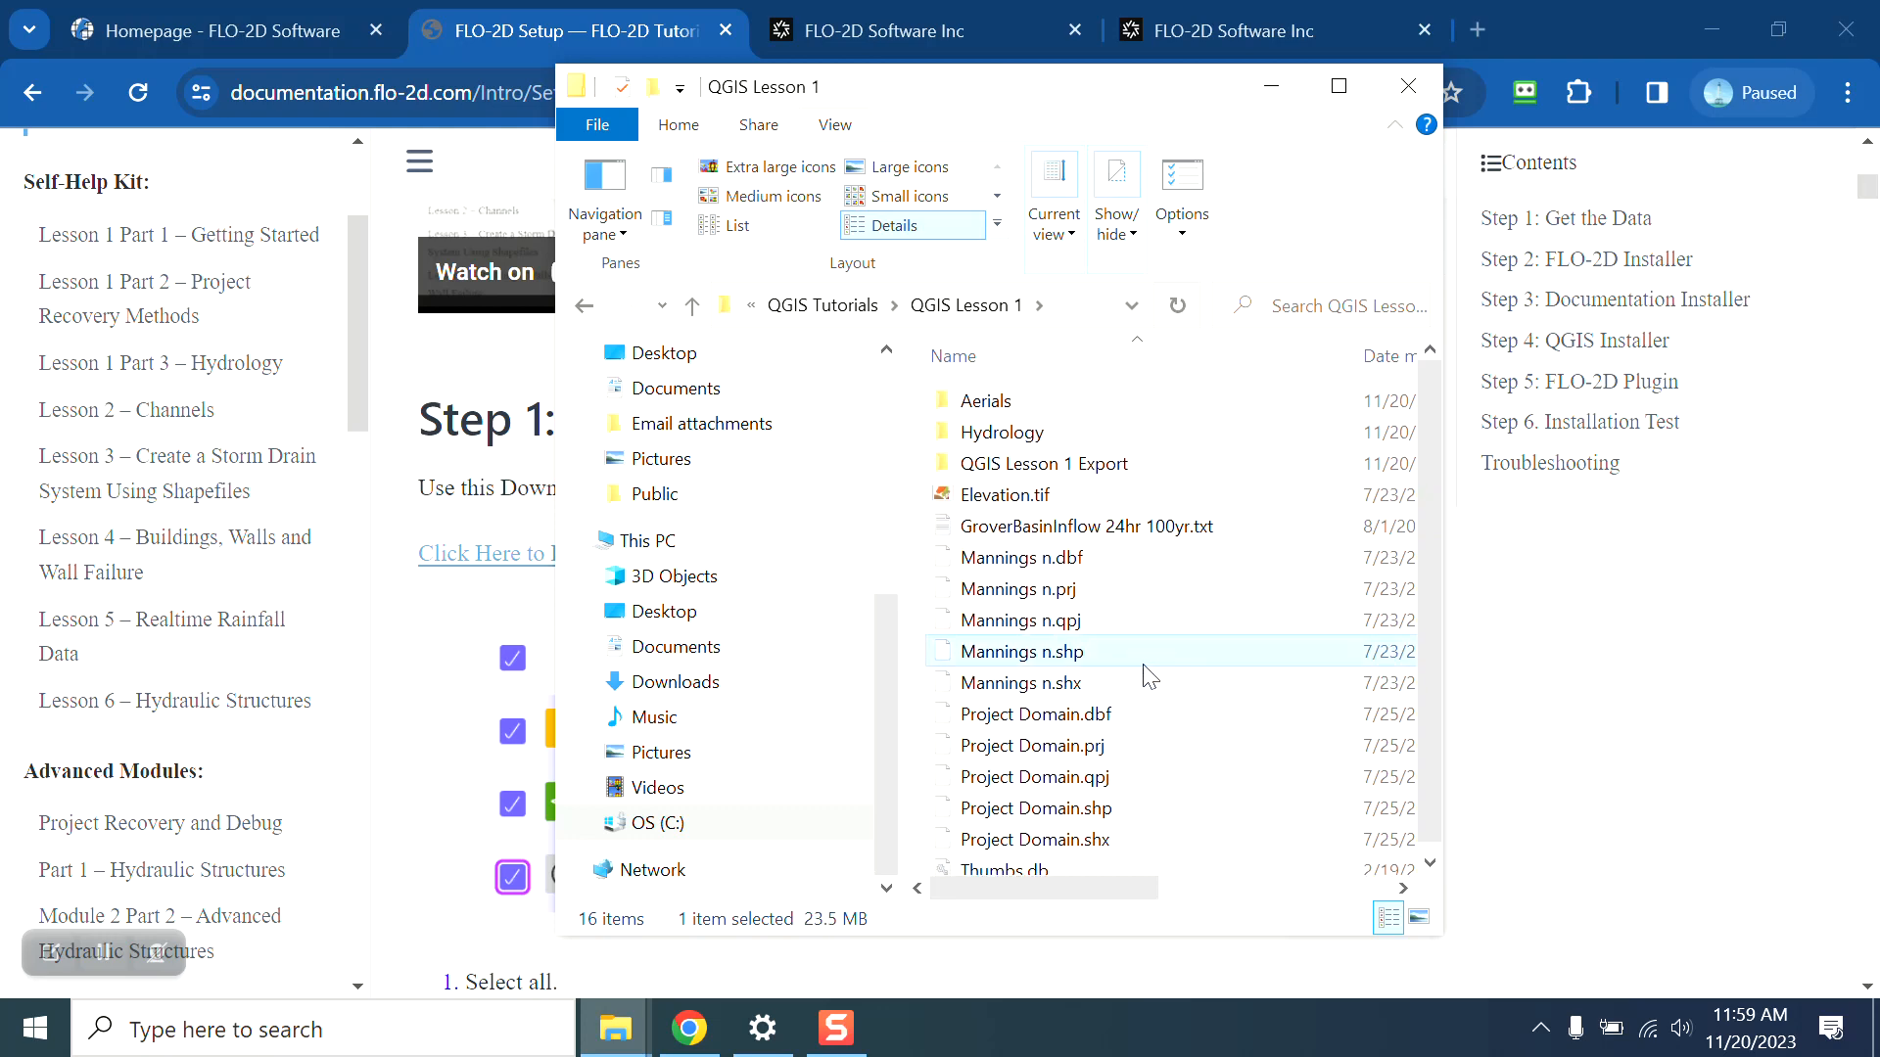
left_click(834, 305)
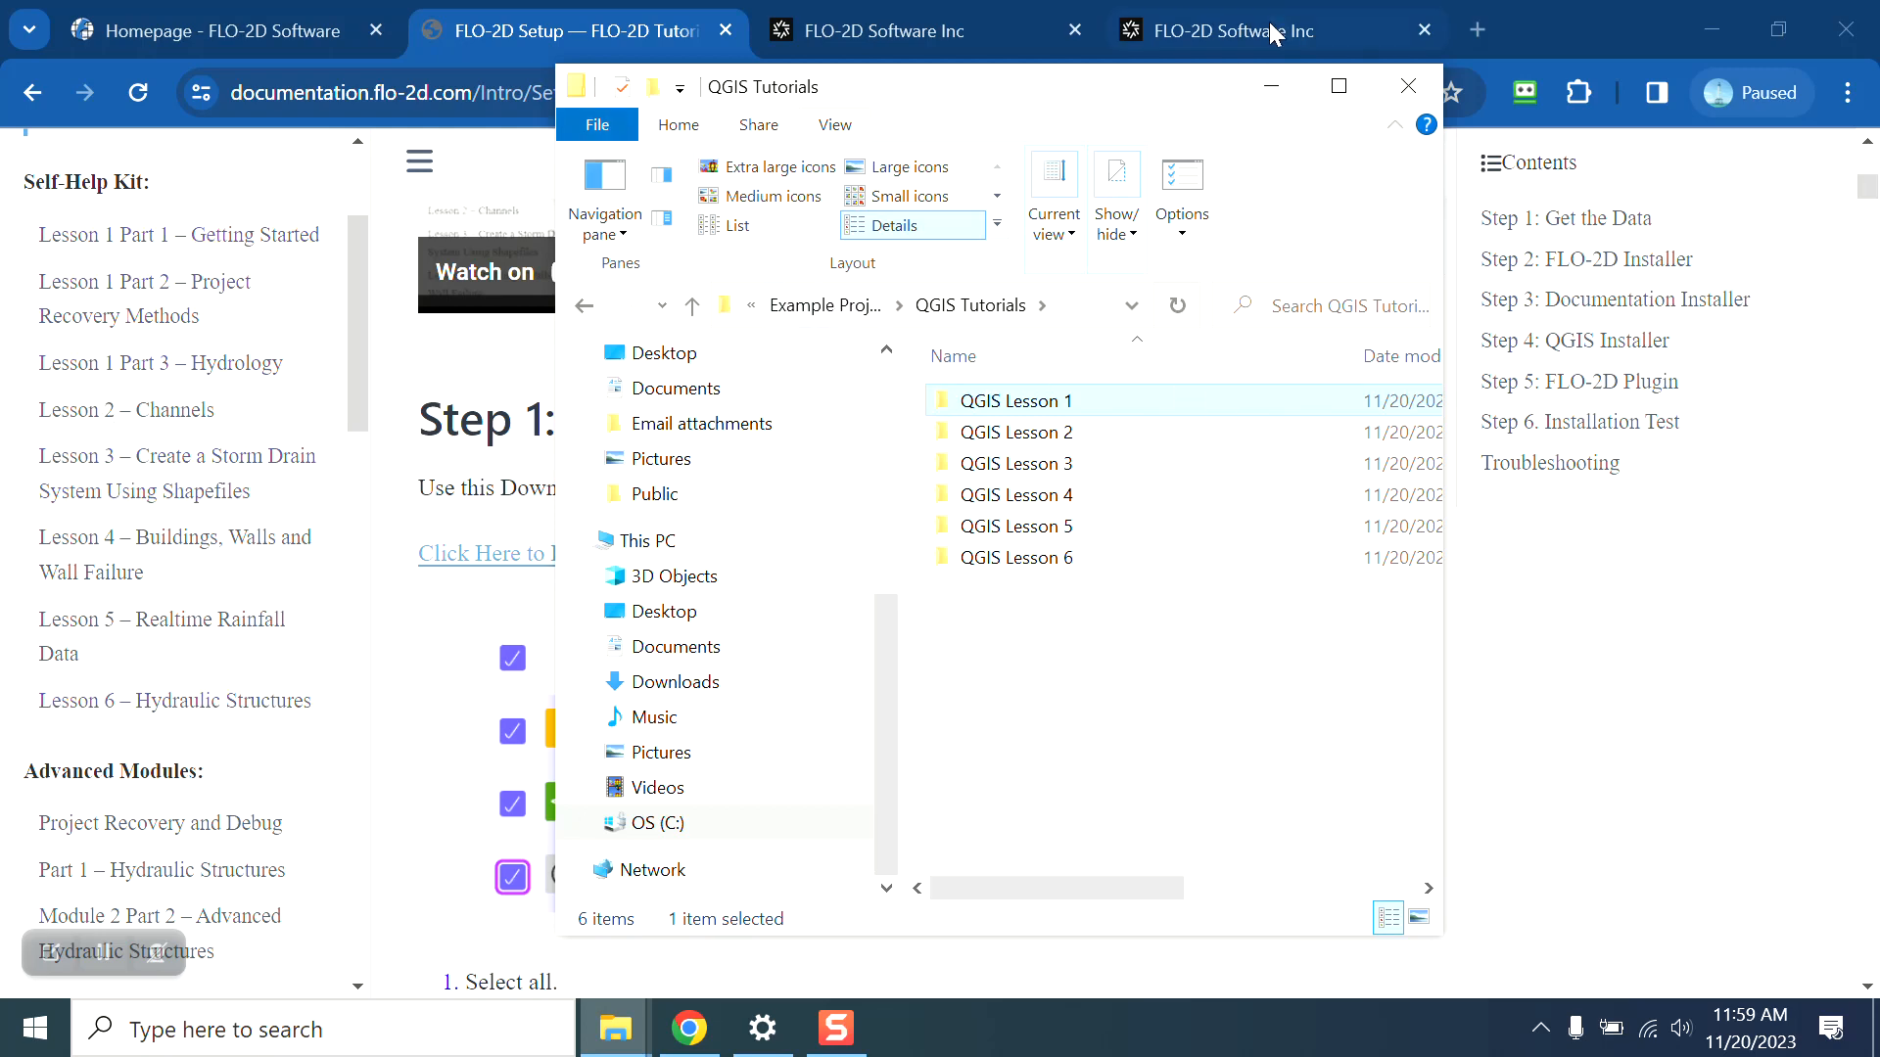
left_click(1270, 90)
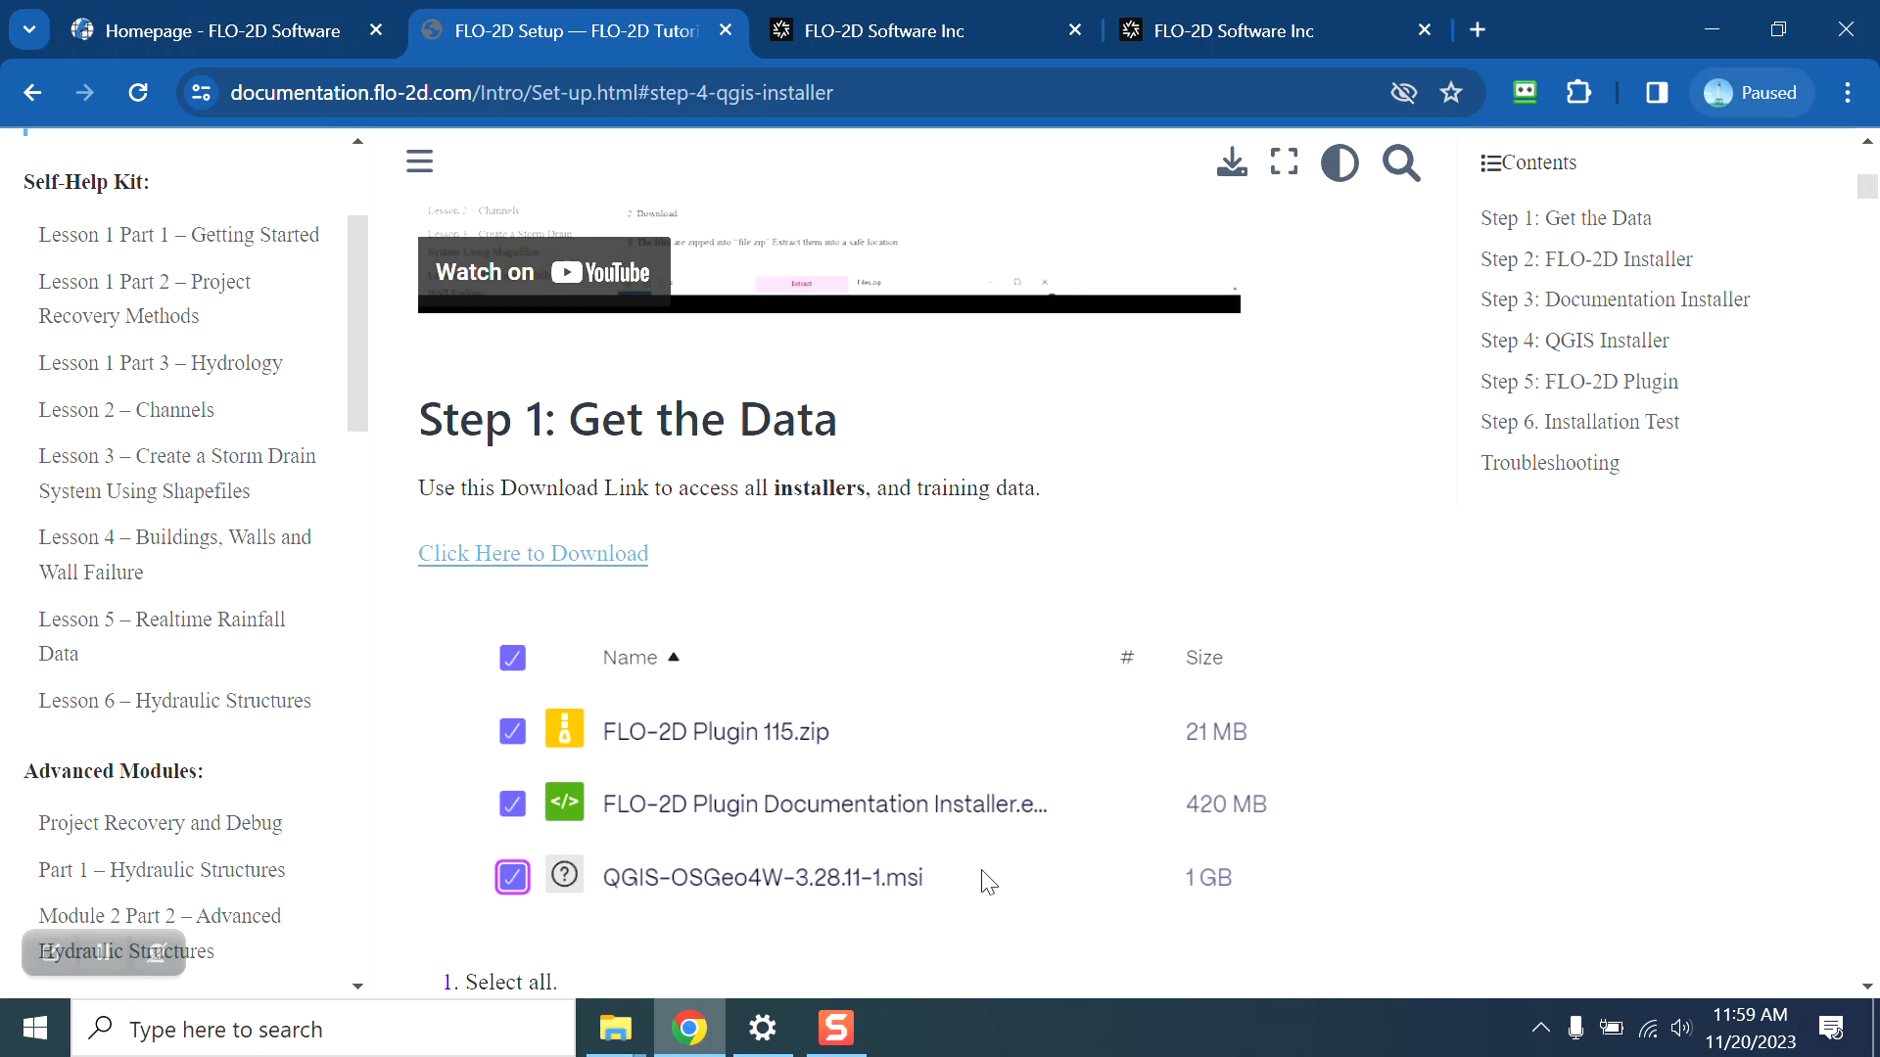
Step: Open the Downloads folder in File Explorer and launch the QGIS-OSGeo4W-3.28.11-1.msi installer
left_click(615, 1028)
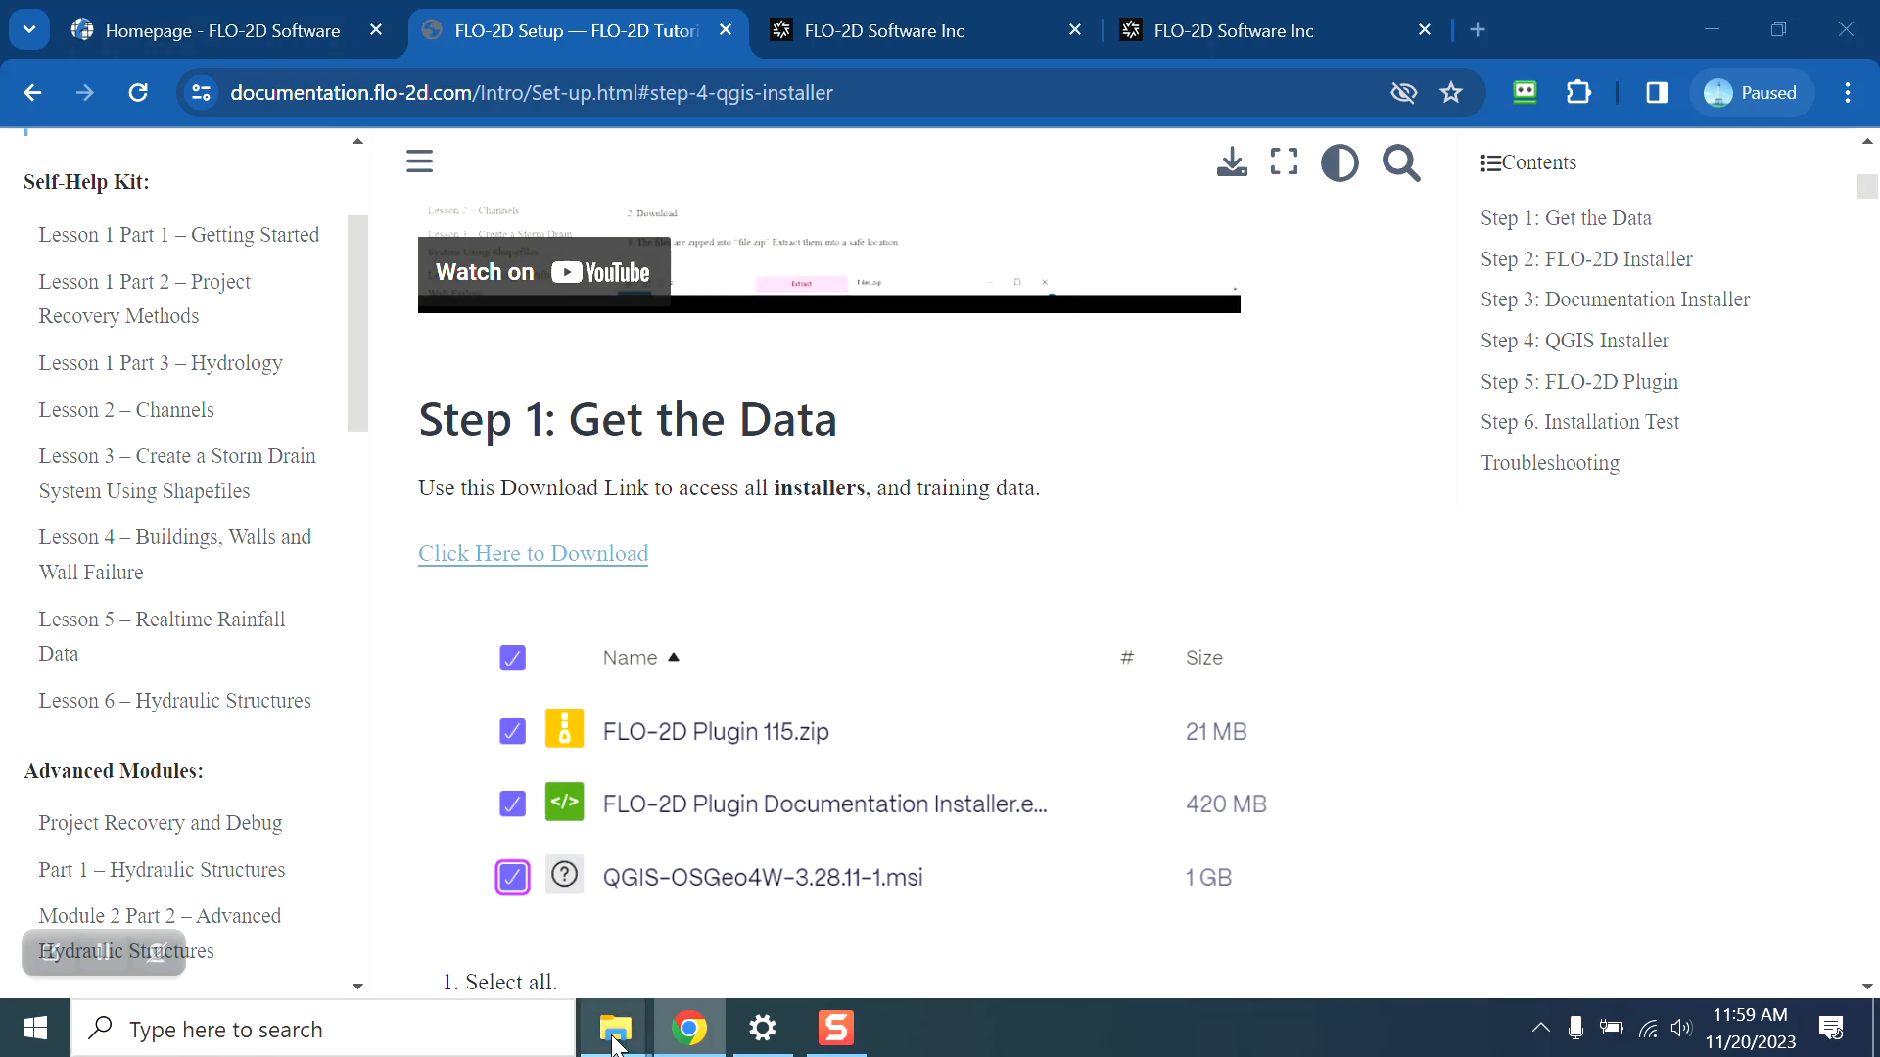
left_click(556, 984)
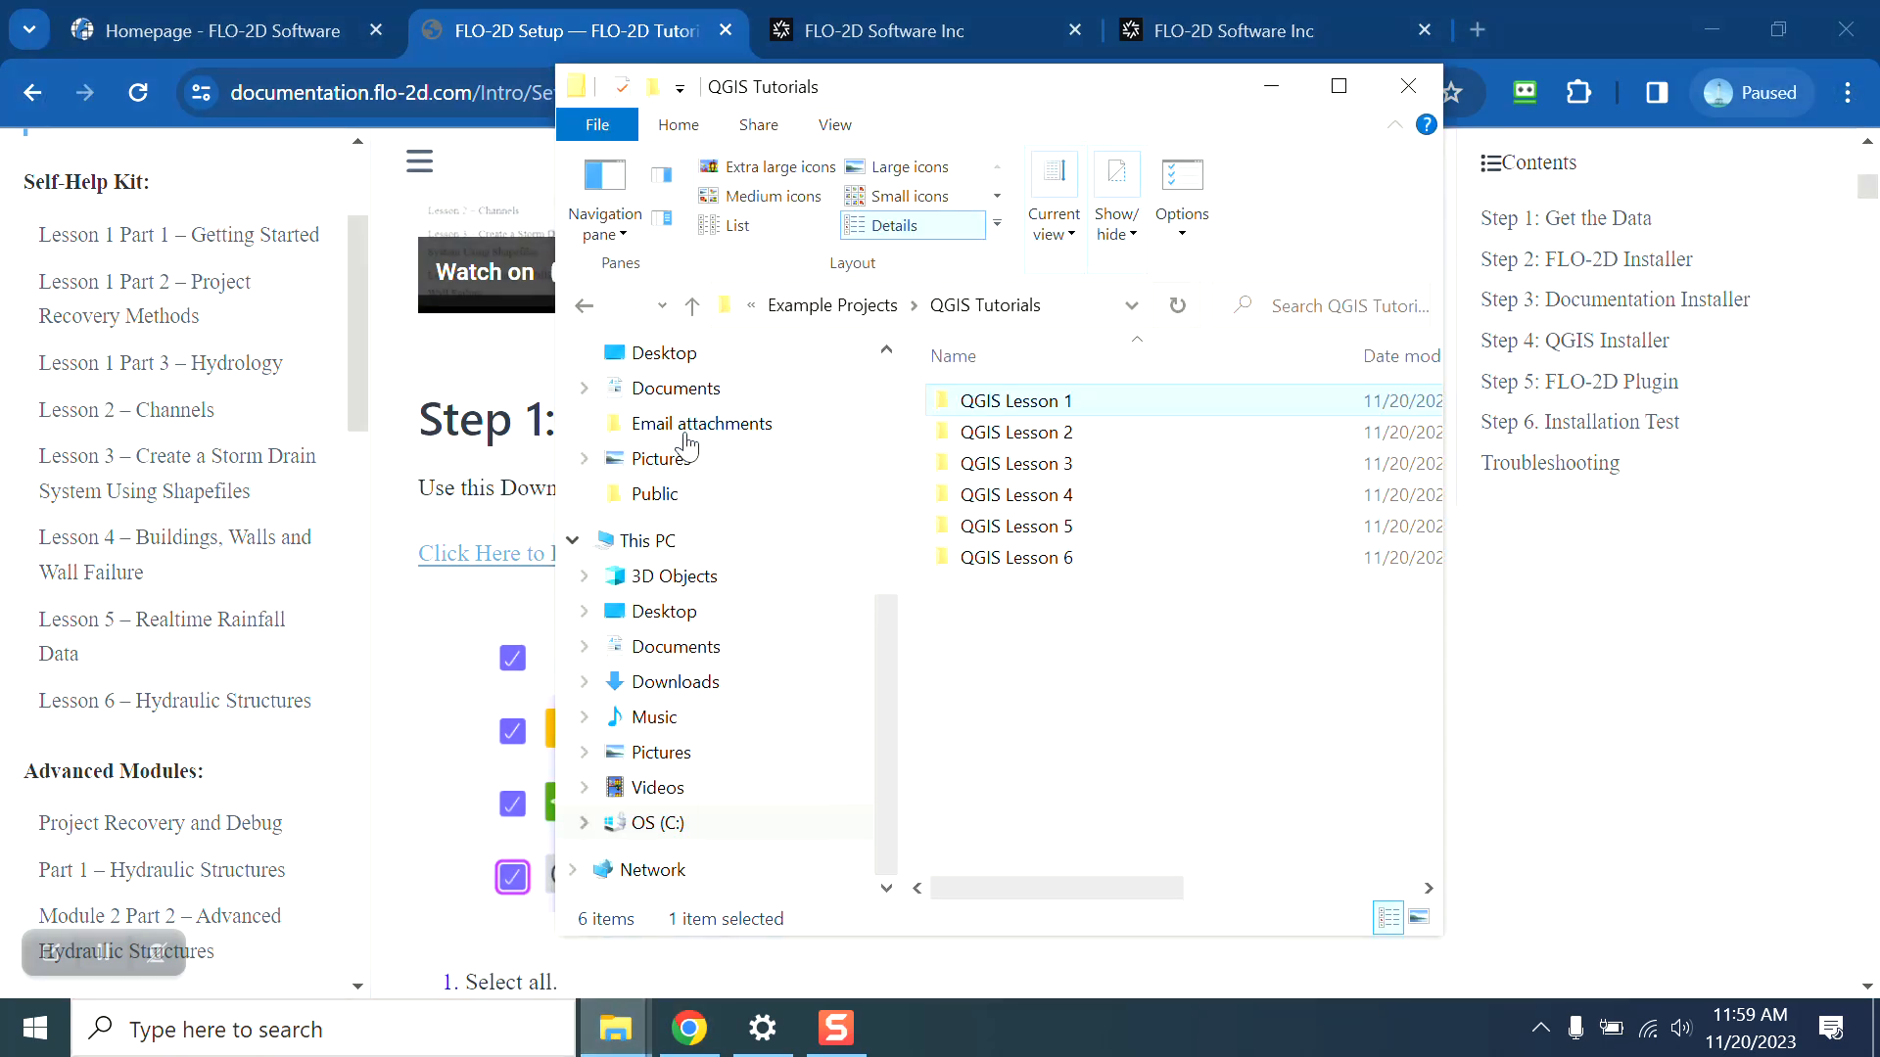
left_click(889, 407)
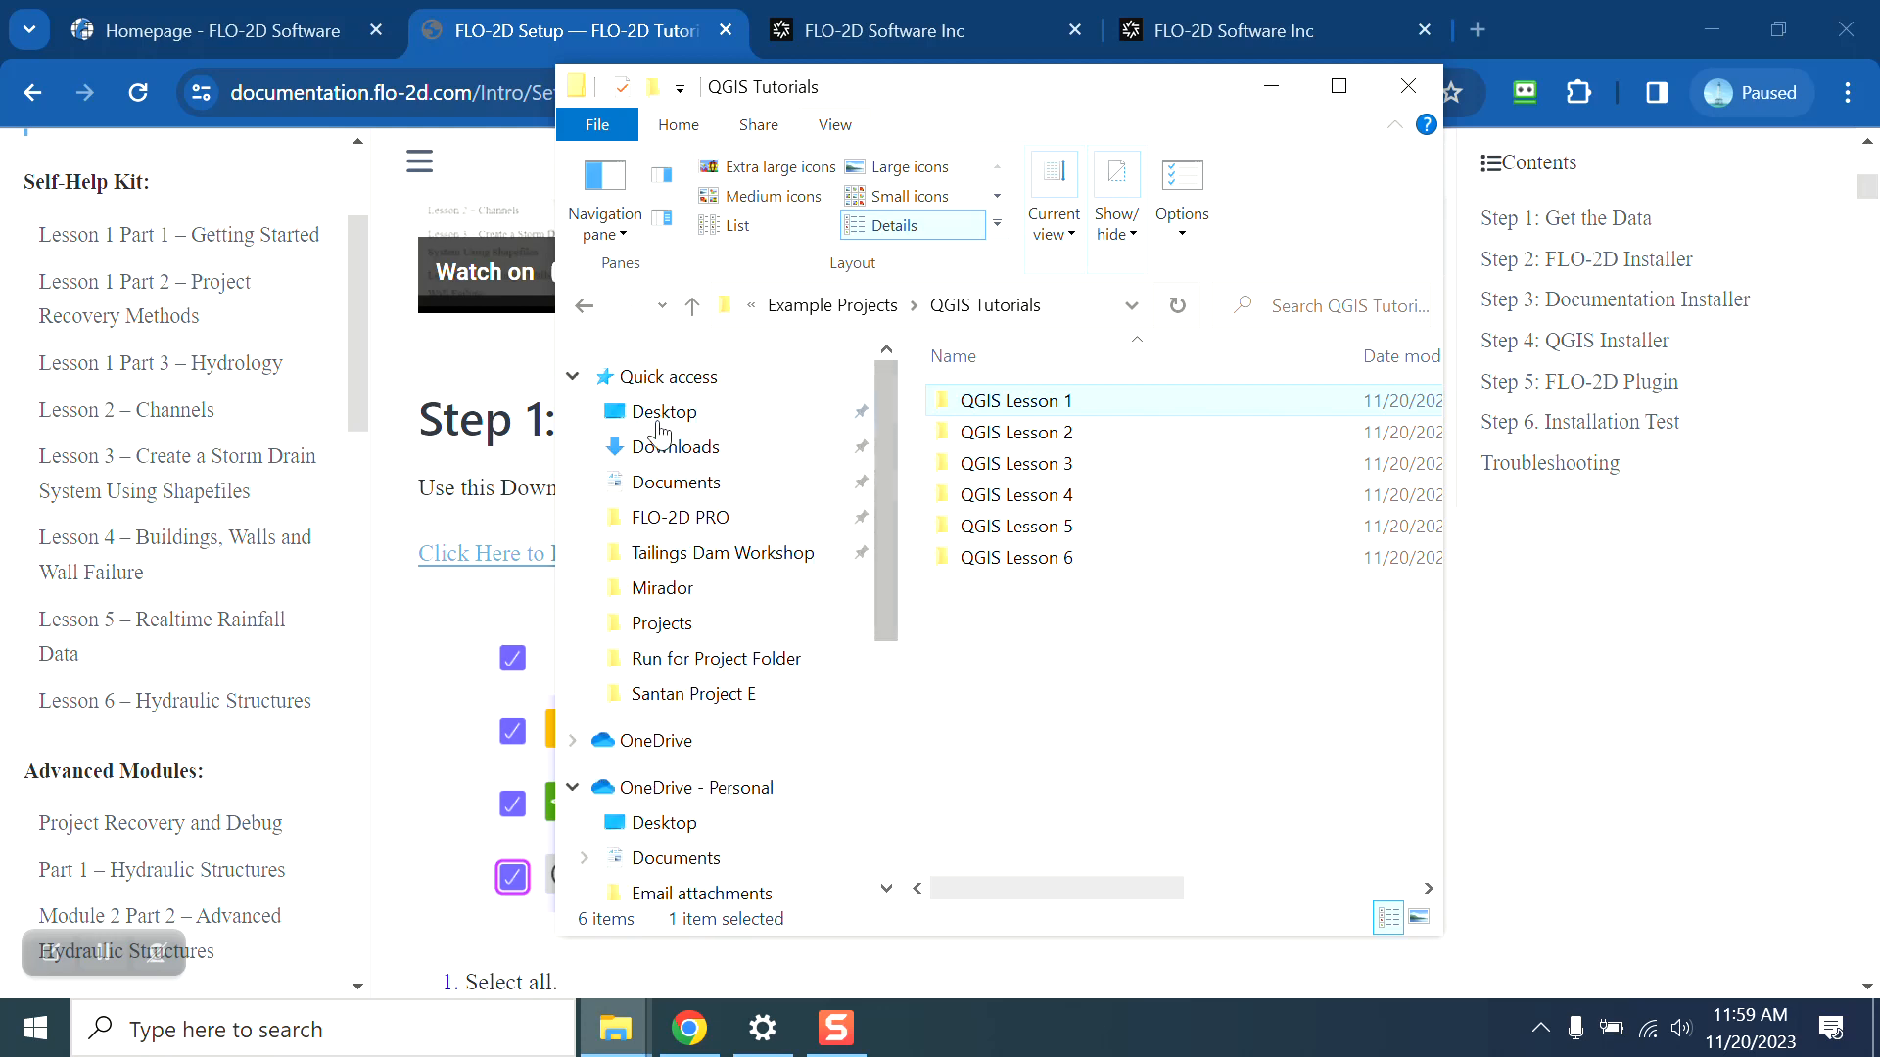
left_click(659, 446)
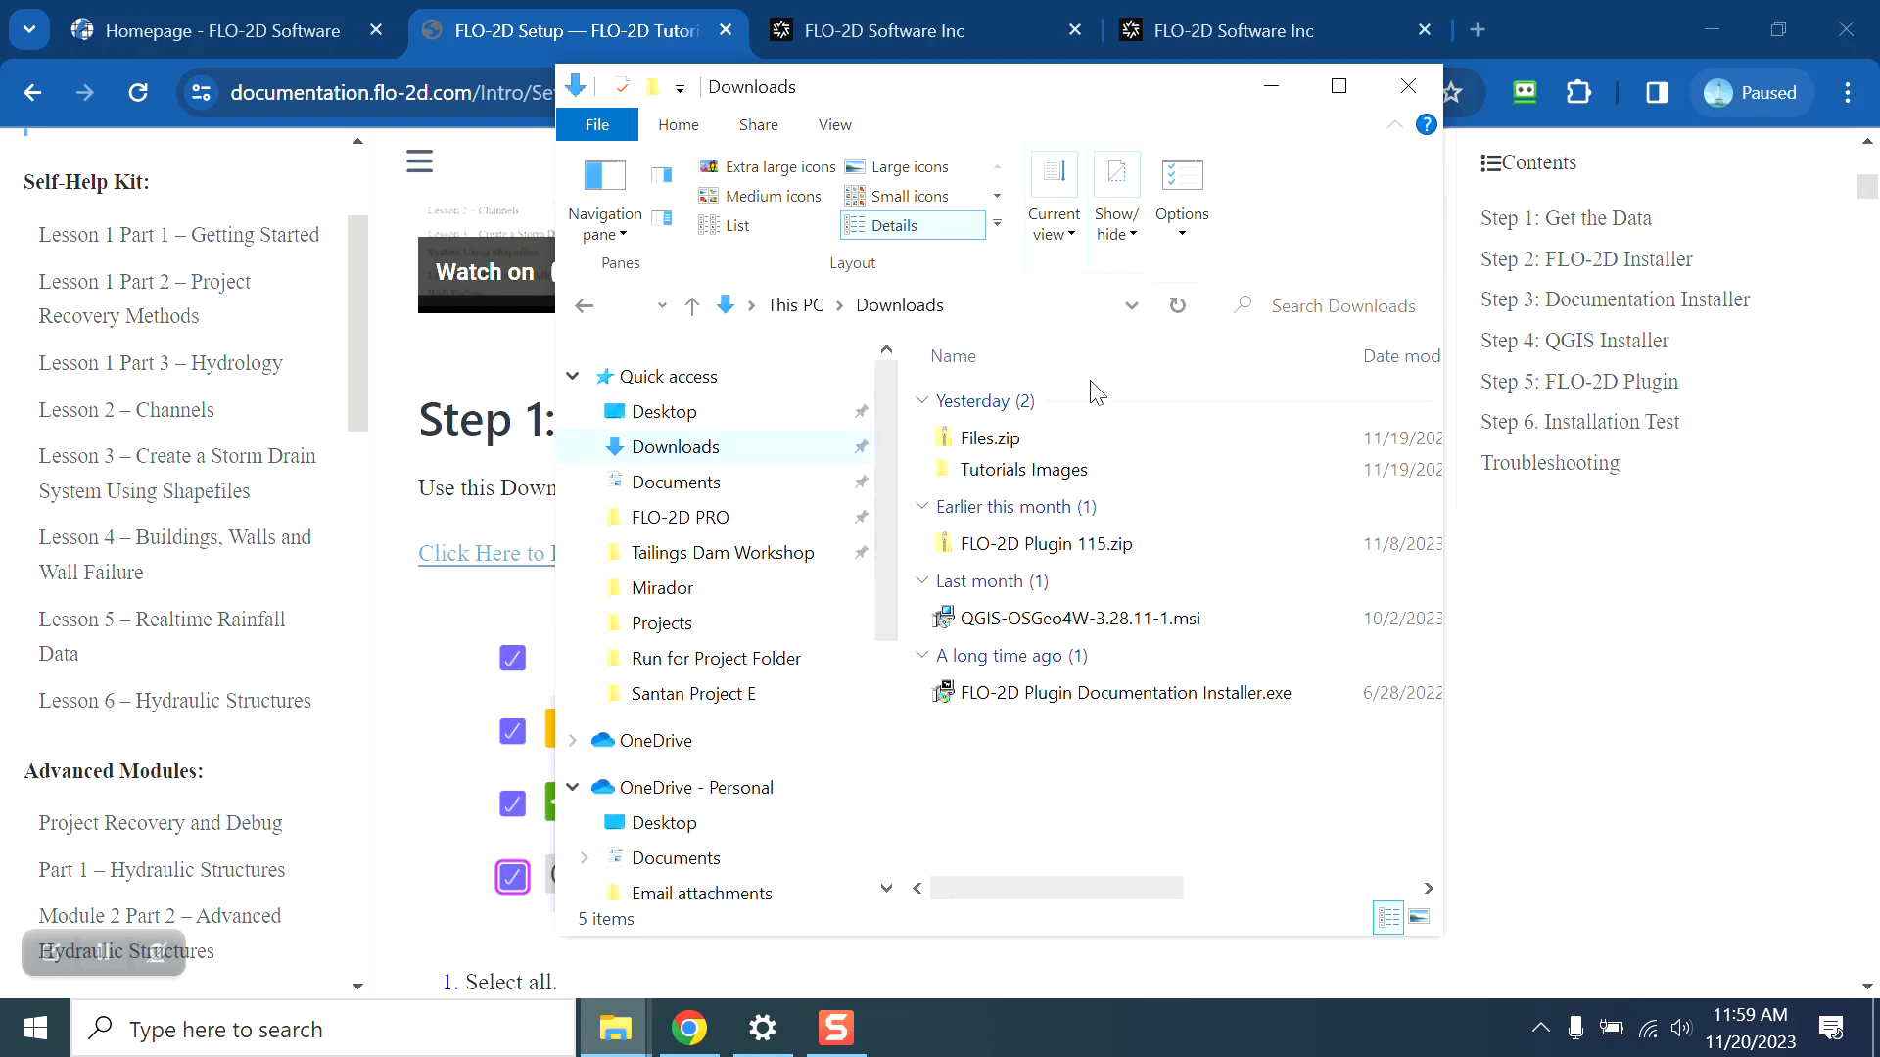
left_click(998, 627)
double_click(998, 627)
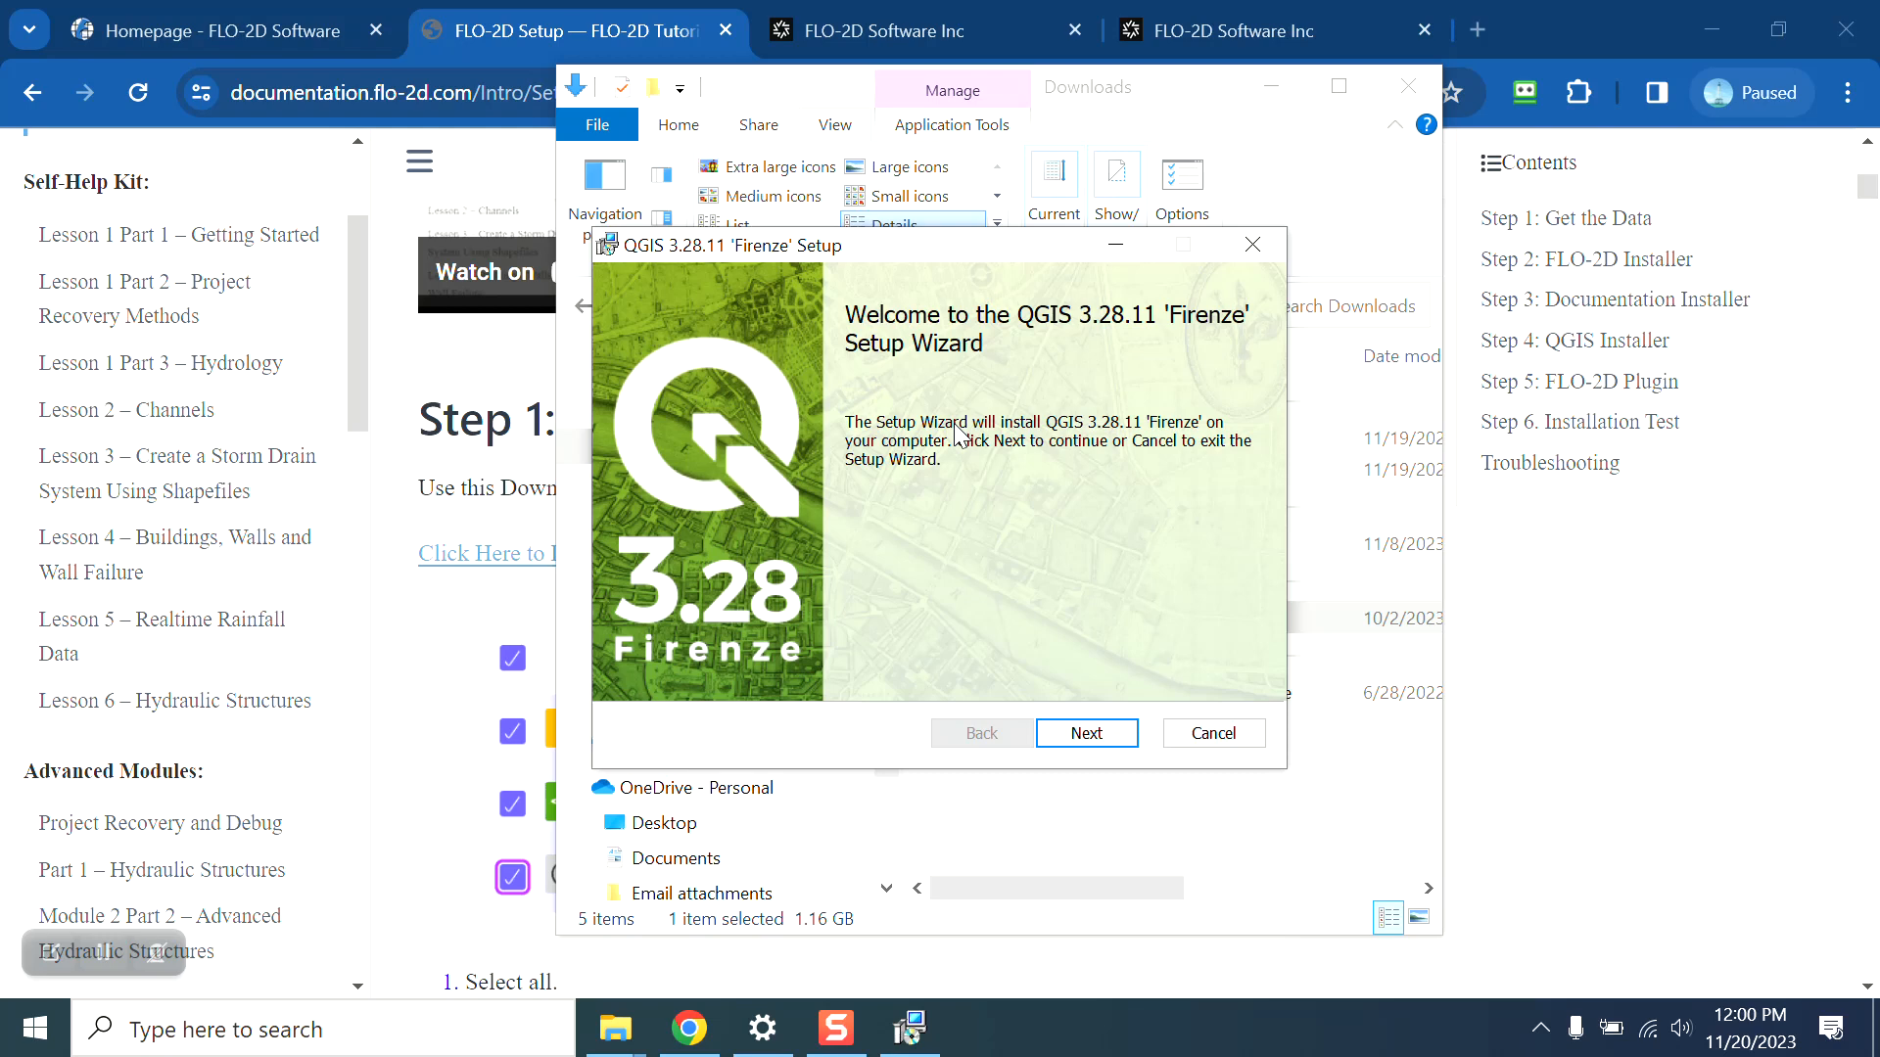
Step: Go through the QGIS 3.28.11 setup wizard, accepting the license and the default destination folder, and cancel it before installing
left_click(1118, 730)
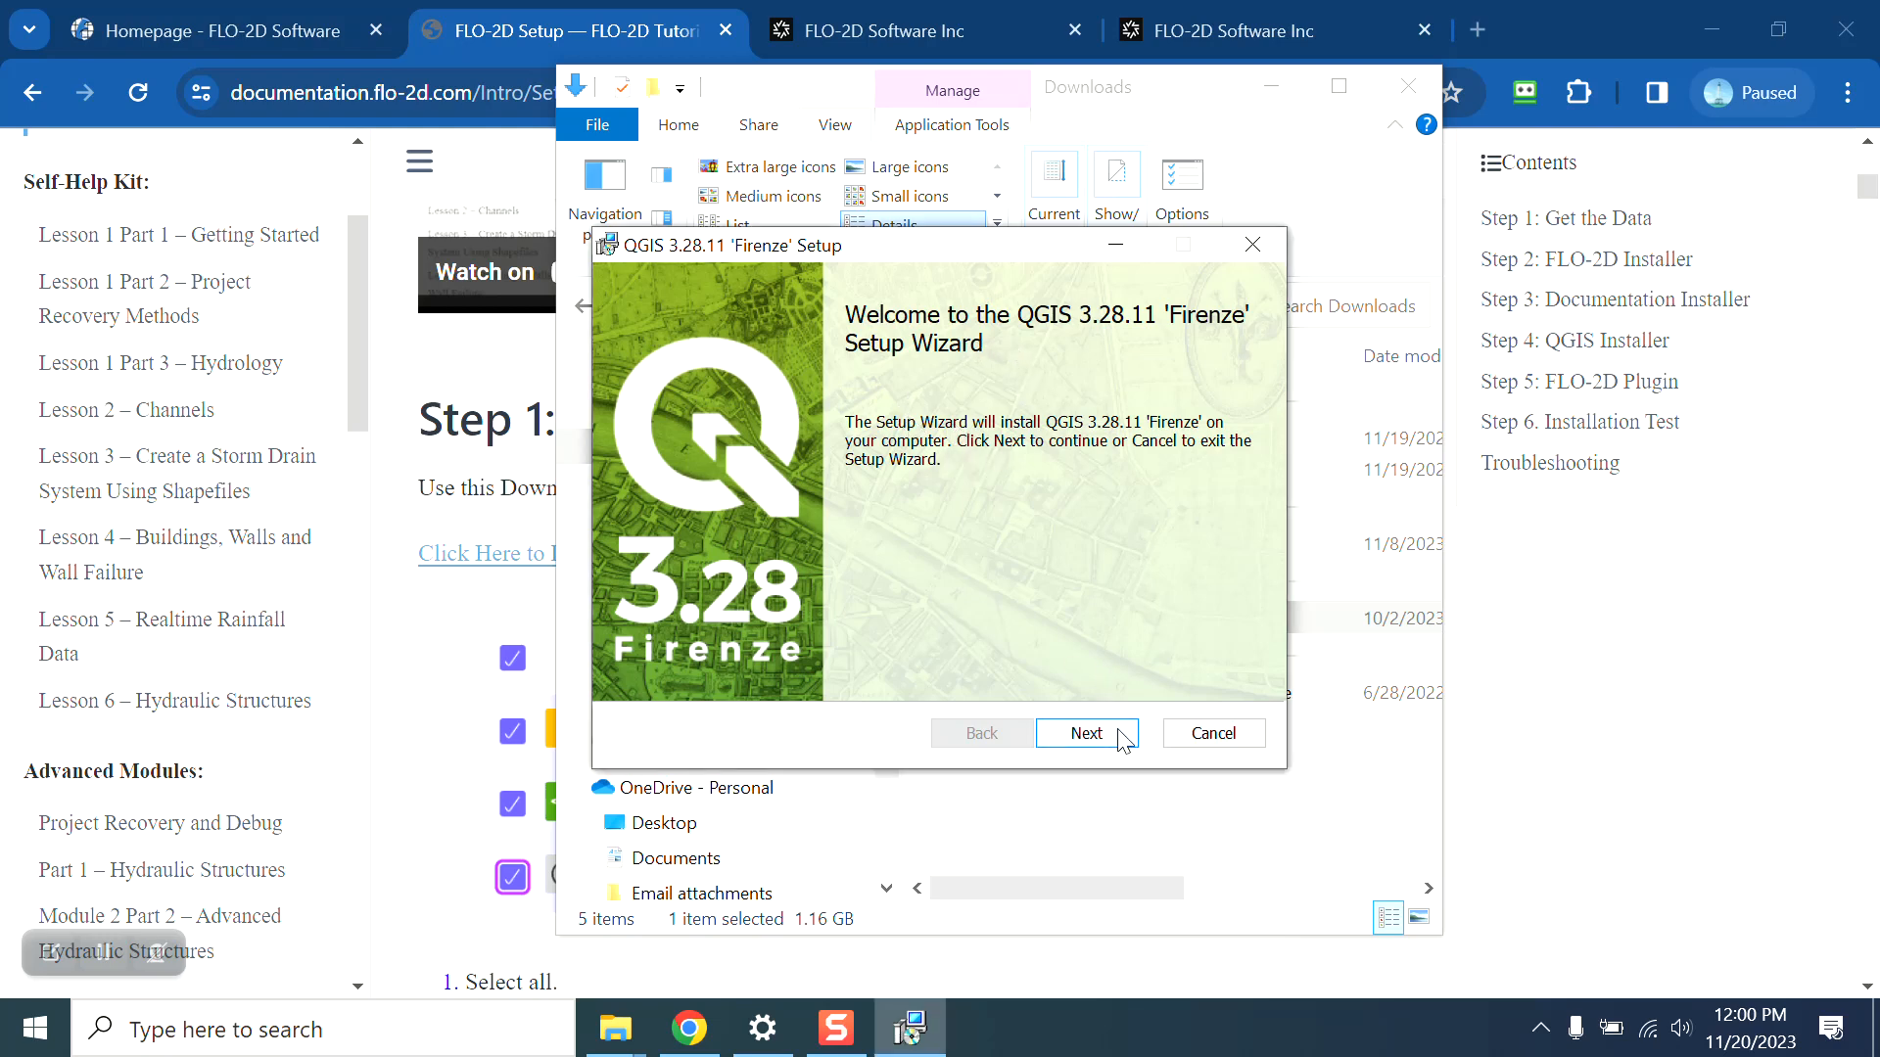
left_click(1119, 734)
left_click(733, 669)
left_click(1086, 732)
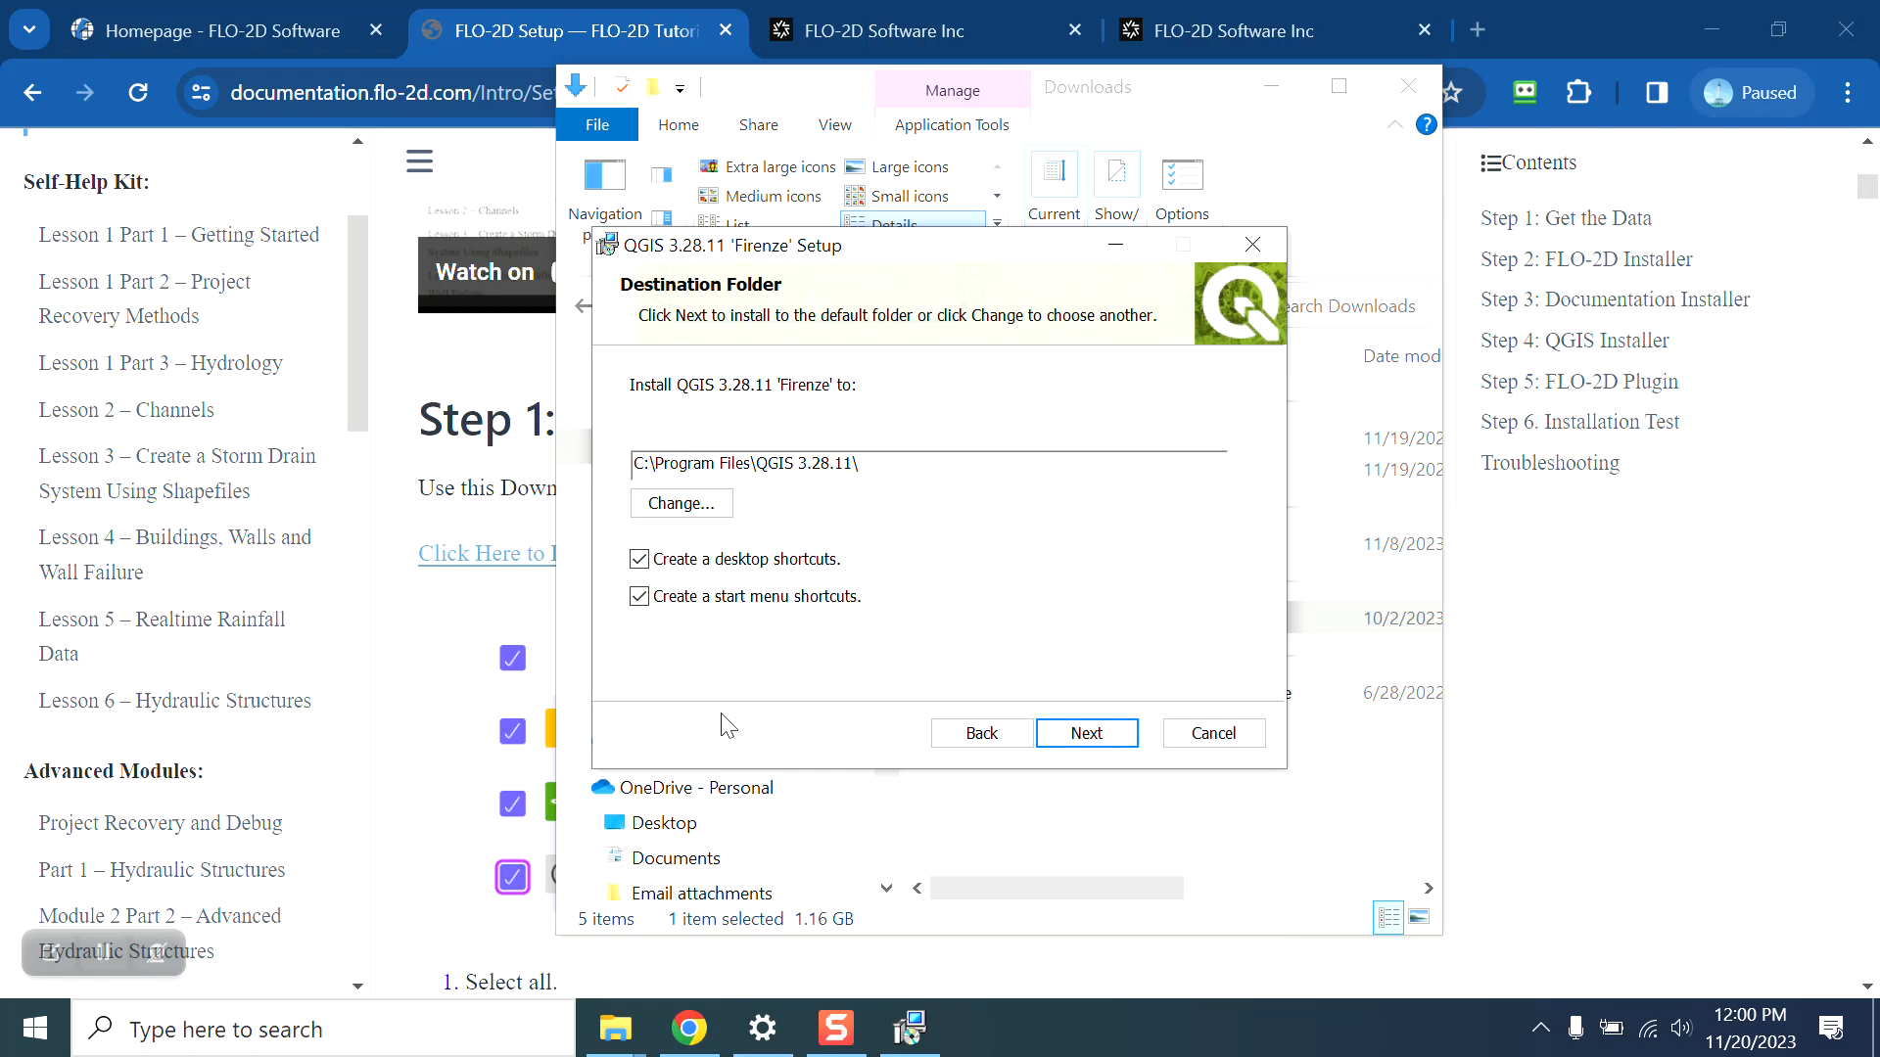
left_click(1084, 732)
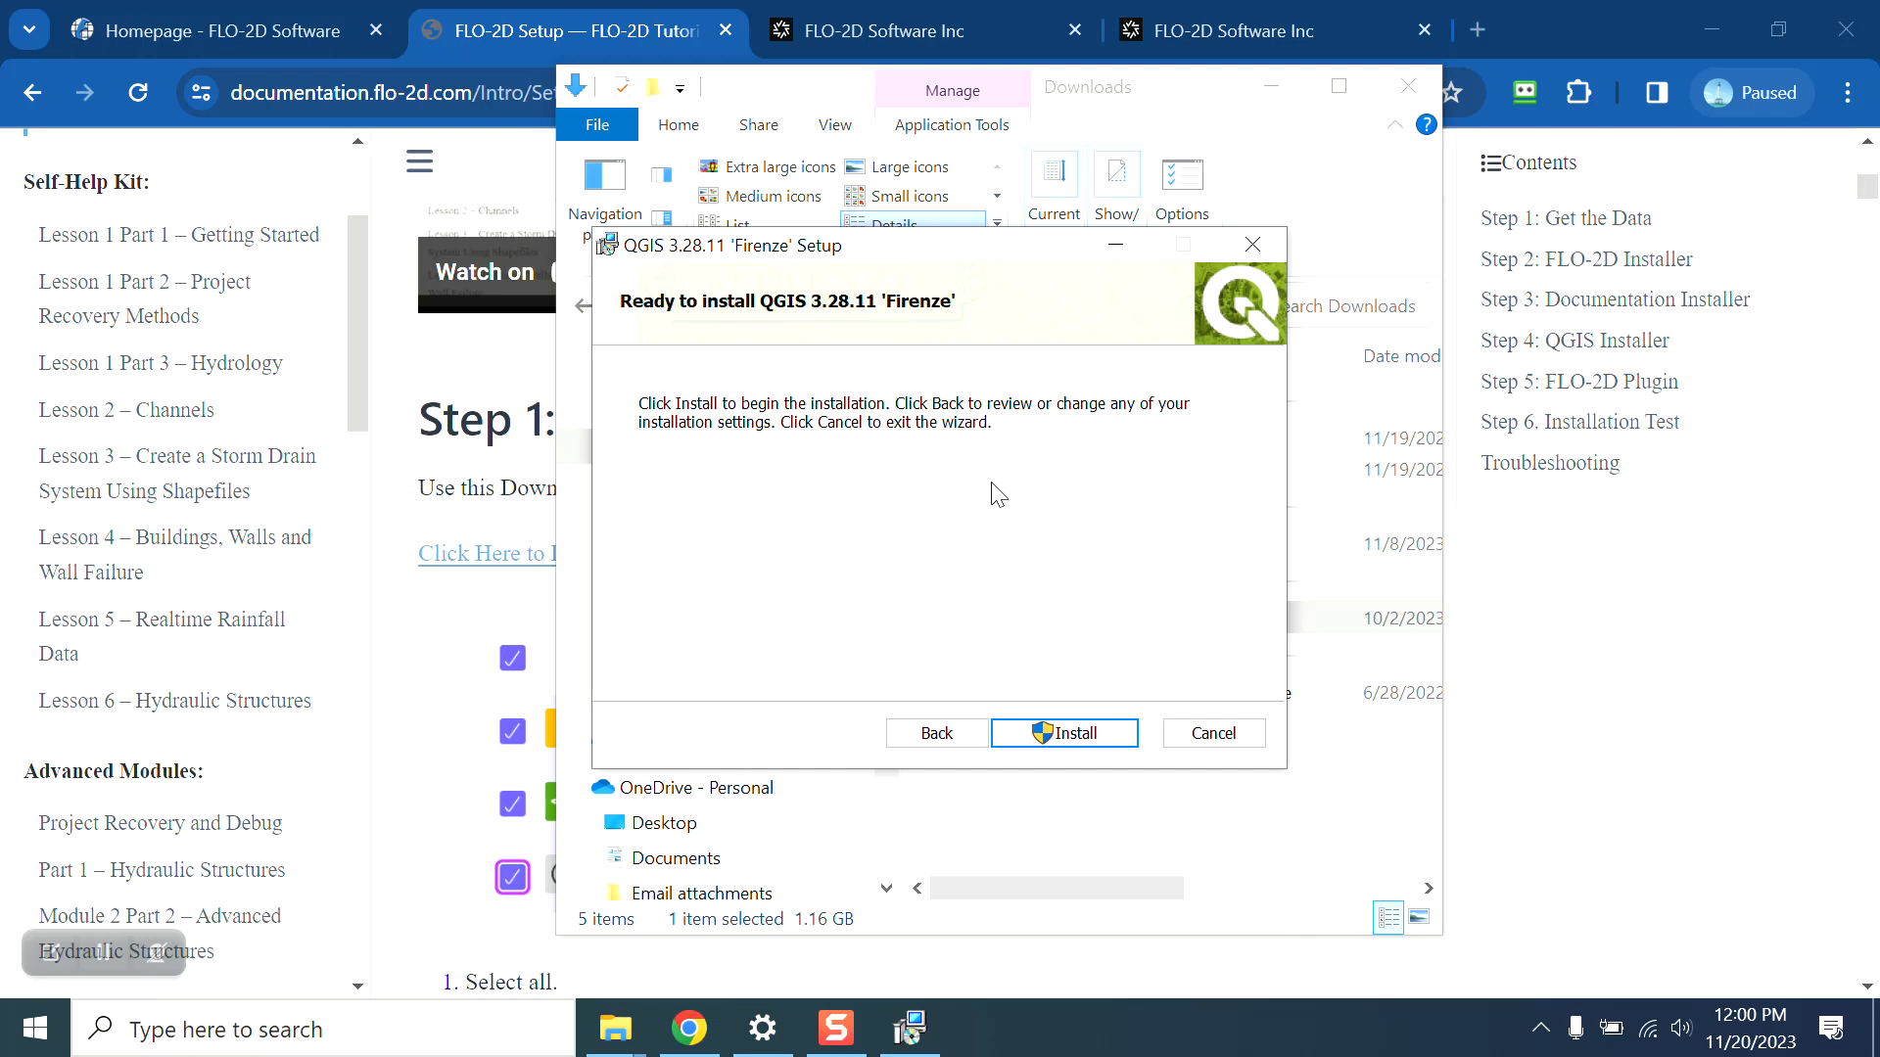
left_click(1236, 740)
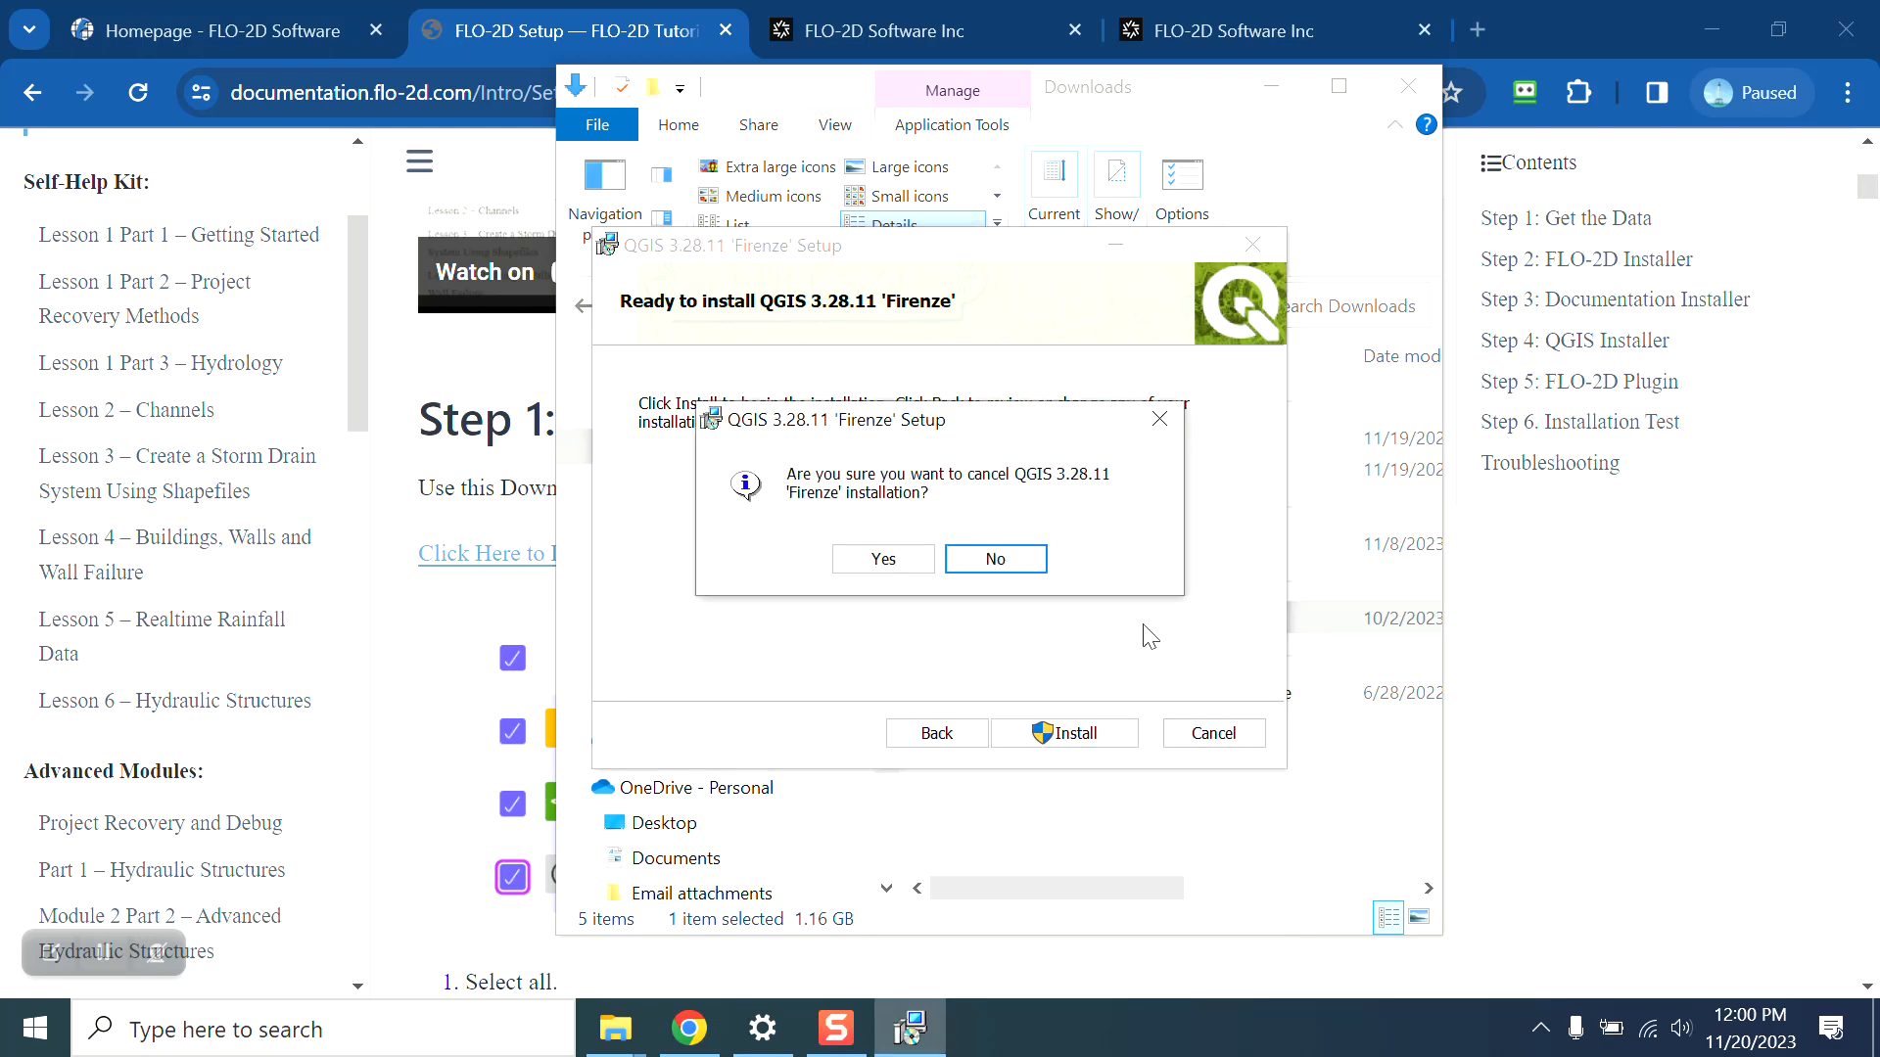
left_click(881, 559)
left_click(1102, 737)
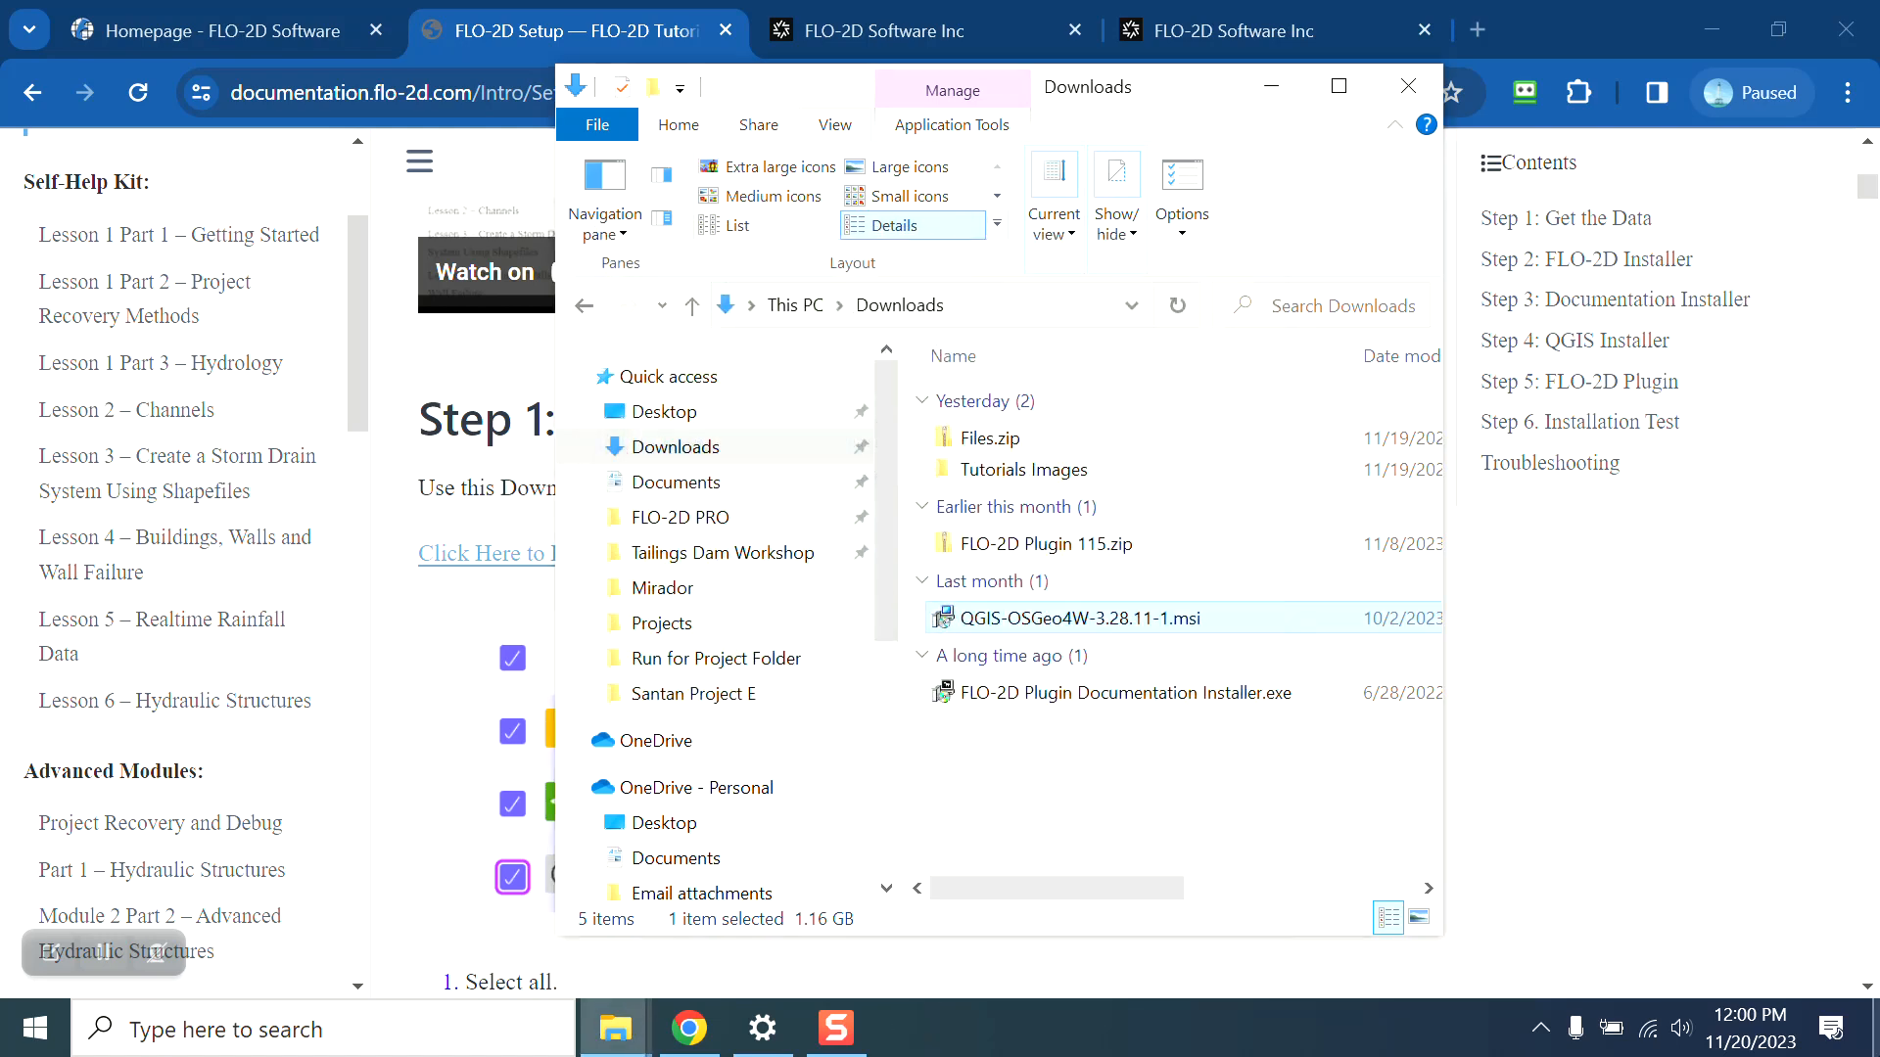
Step: Launch QGIS Desktop 3.28.10 from the QGIS 3.28.10 folder on the desktop and create a new empty project
key("super+d")
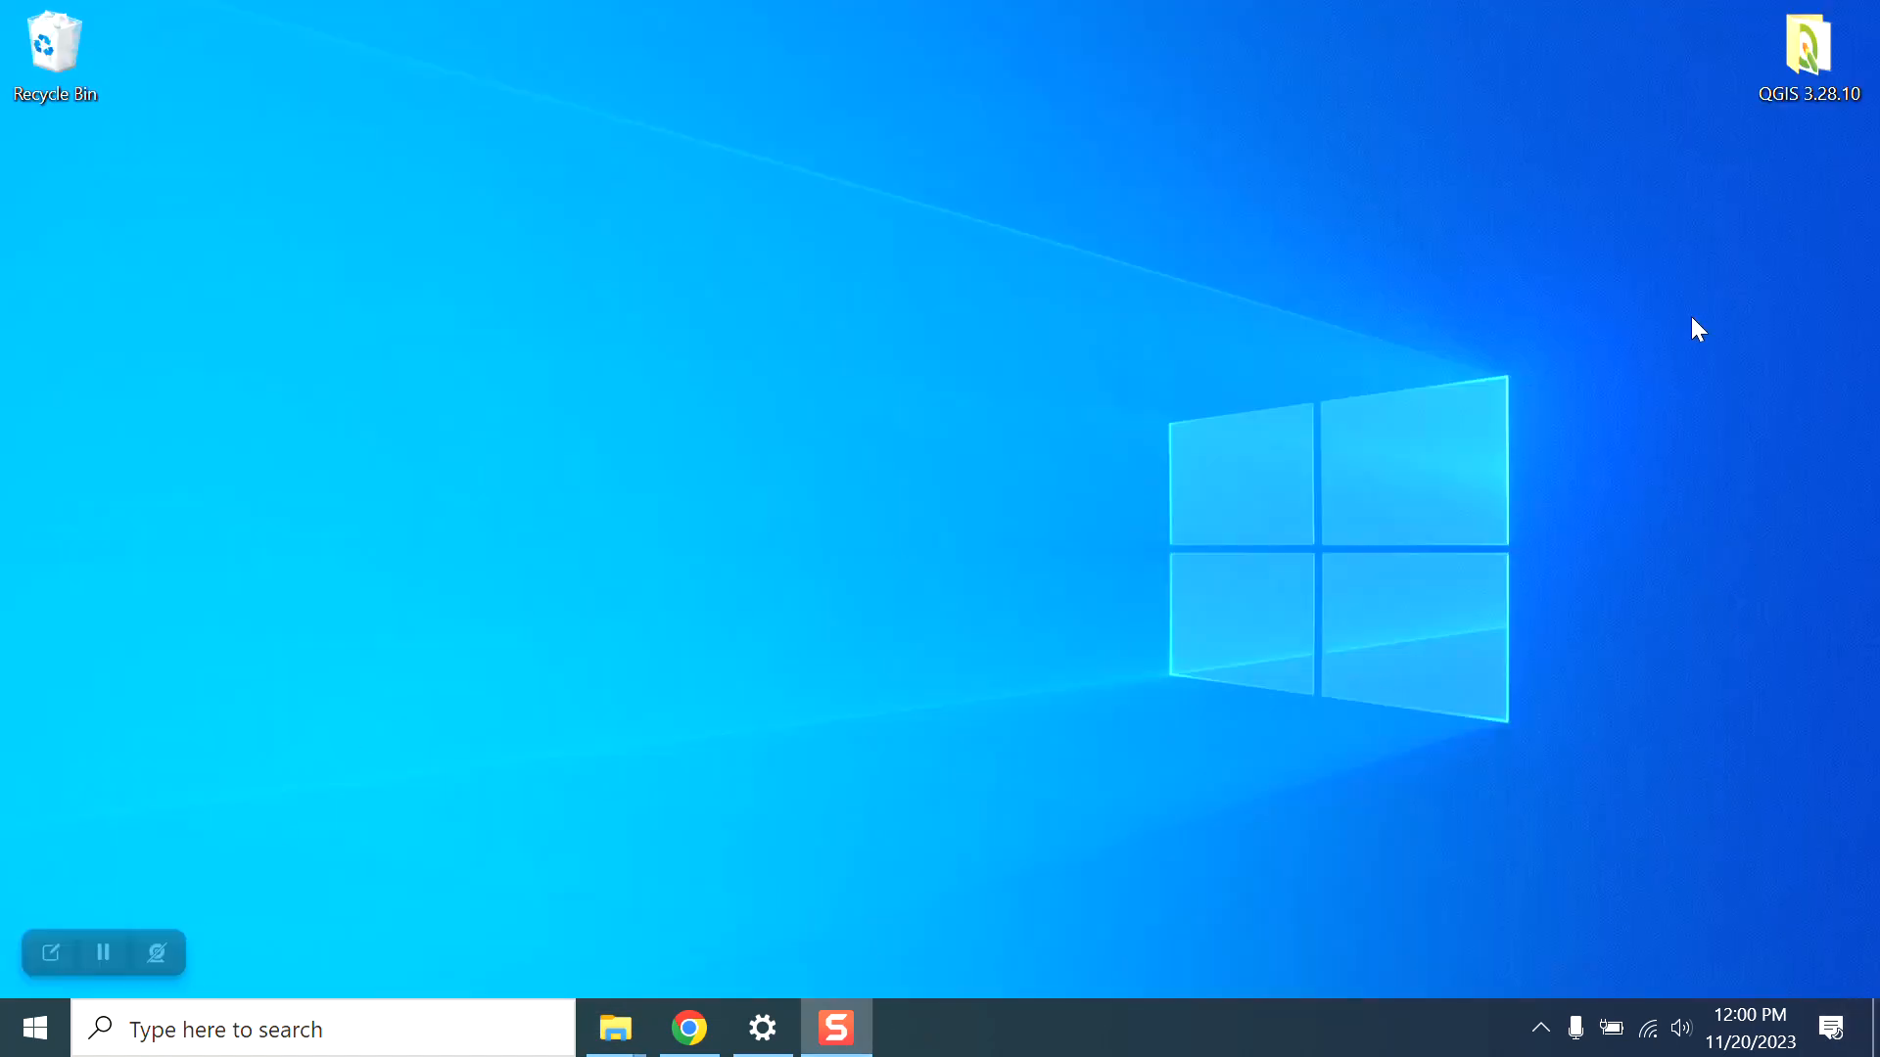
double_click(1819, 52)
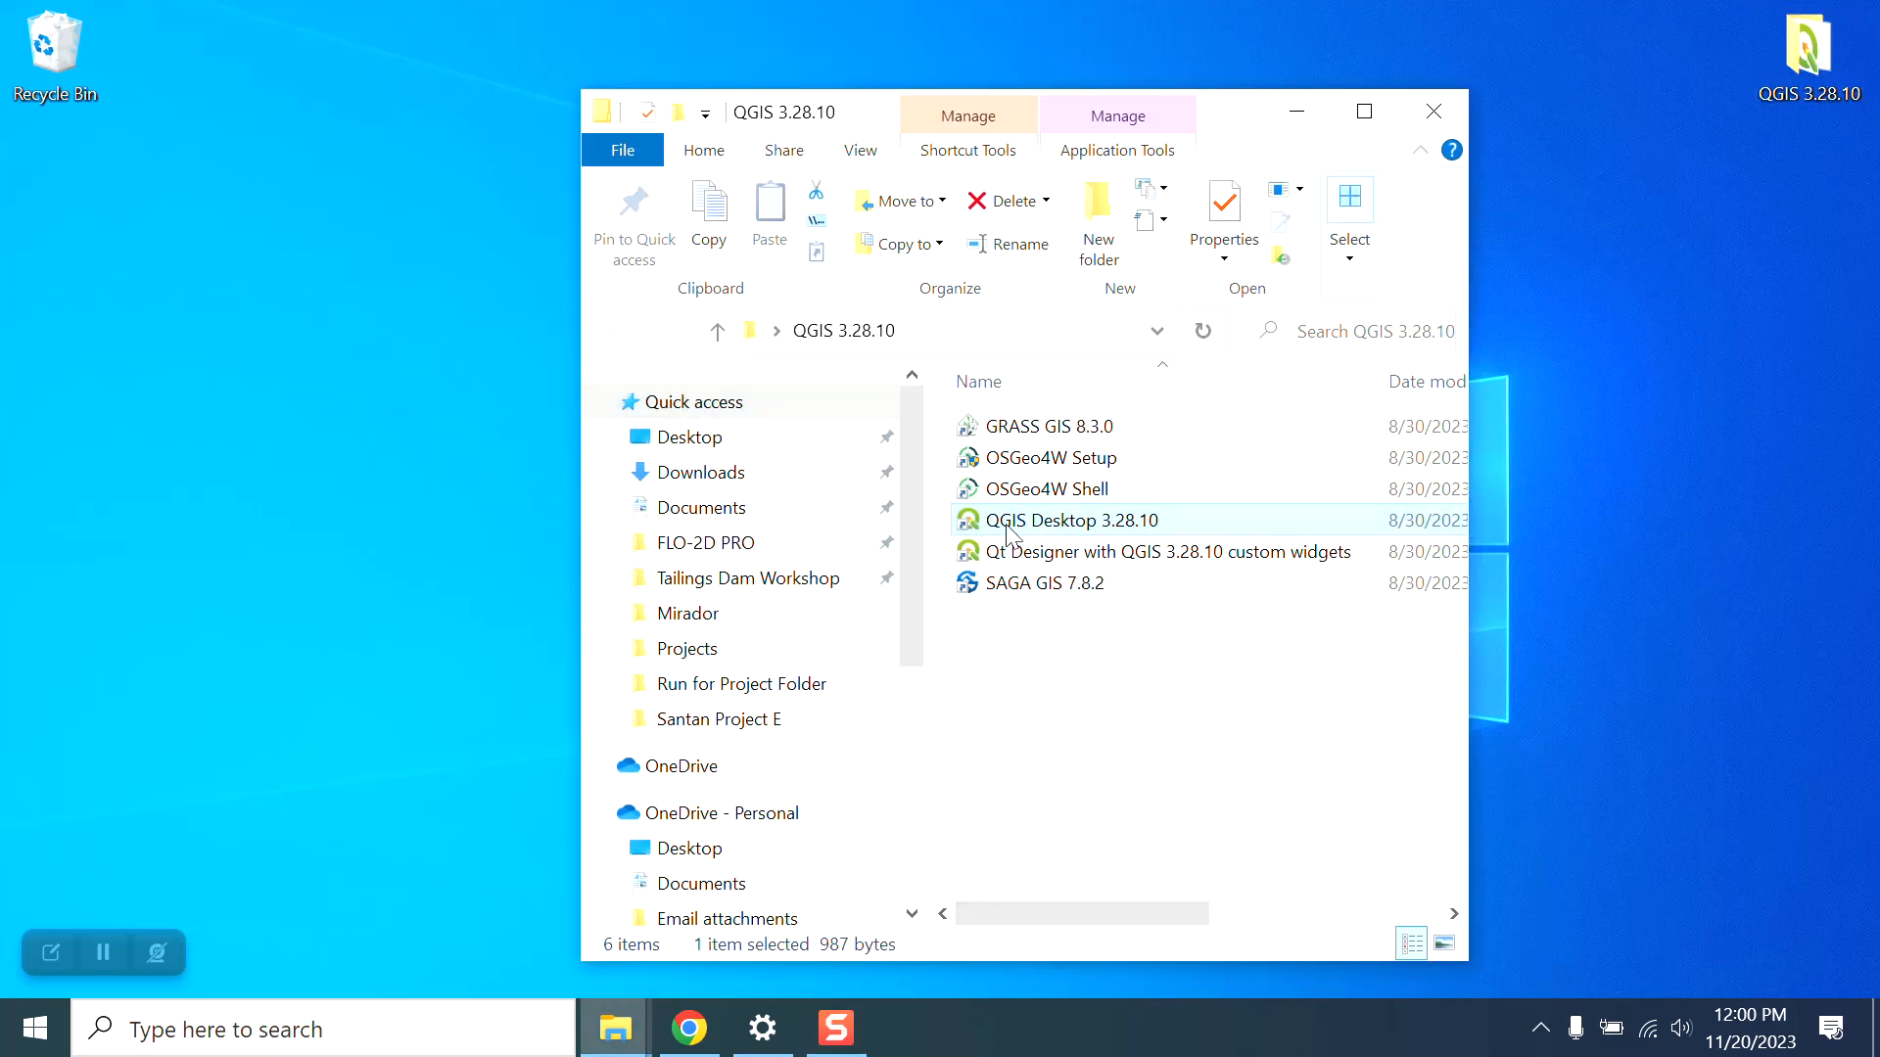
double_click(1007, 521)
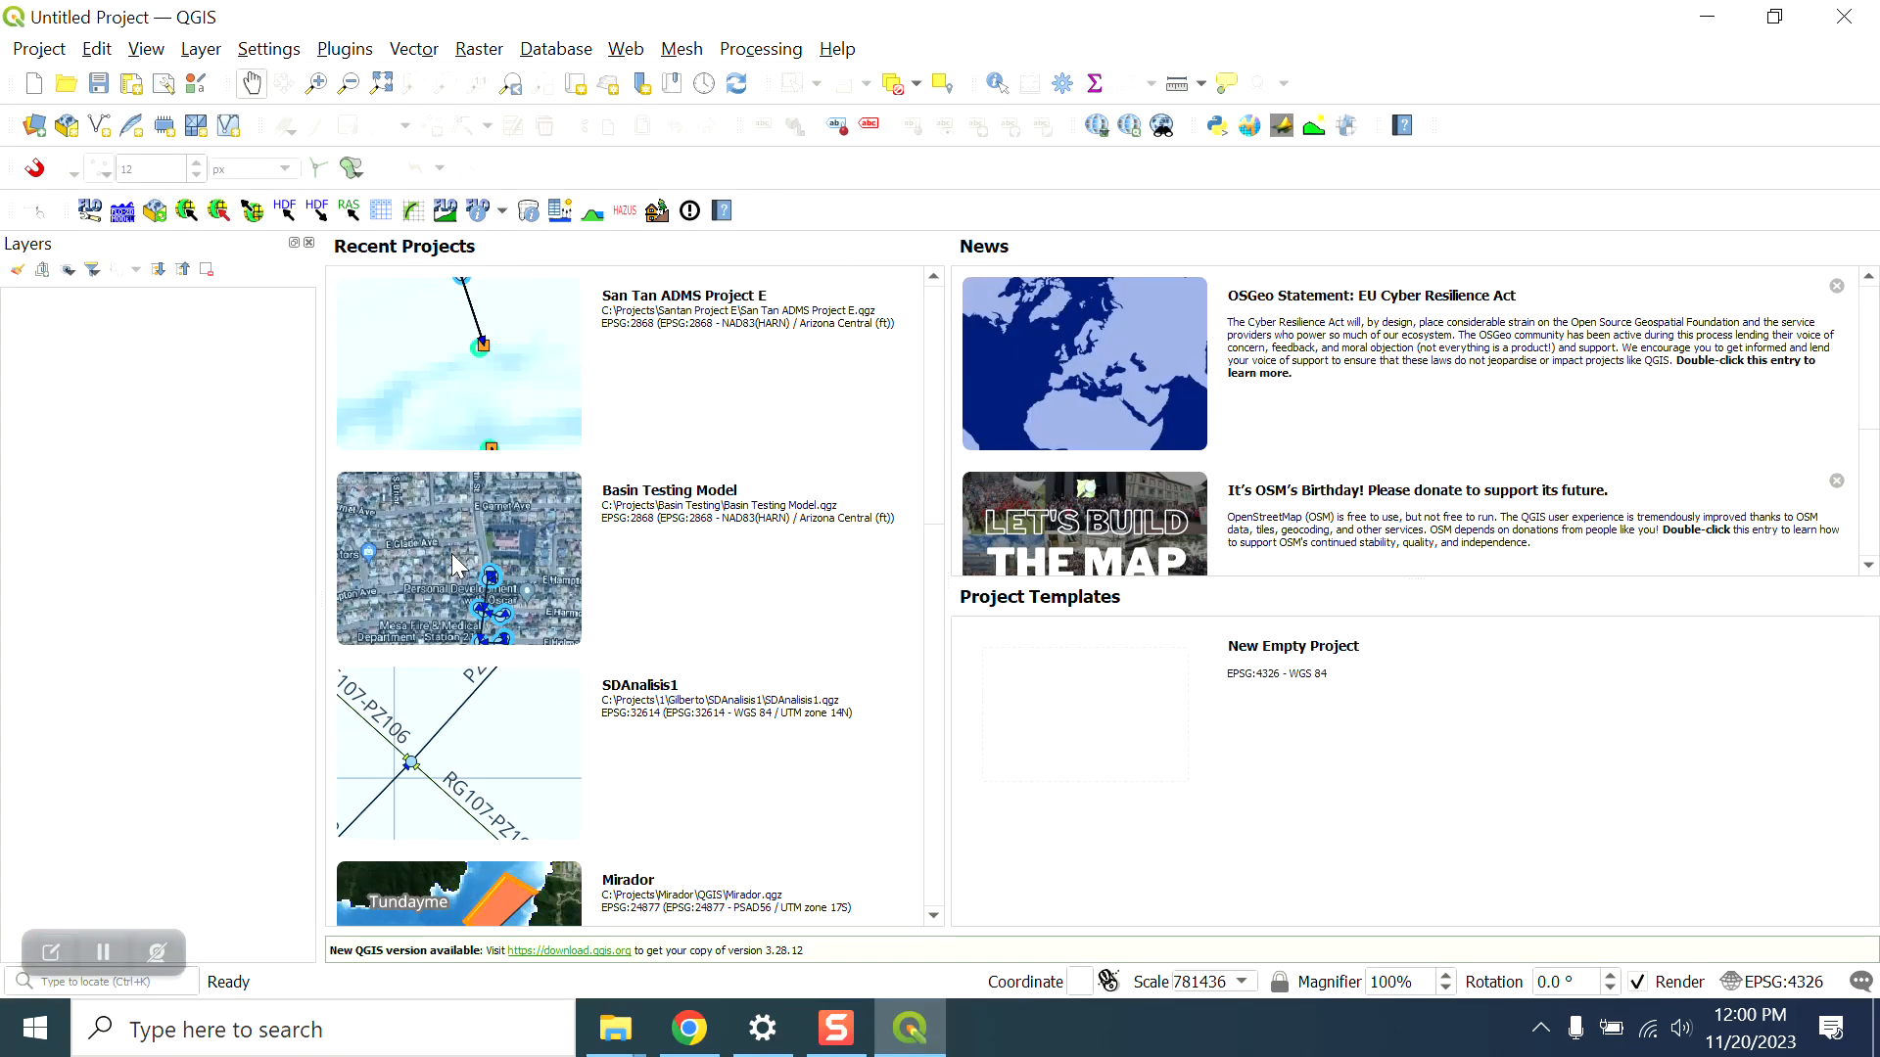
left_click(34, 86)
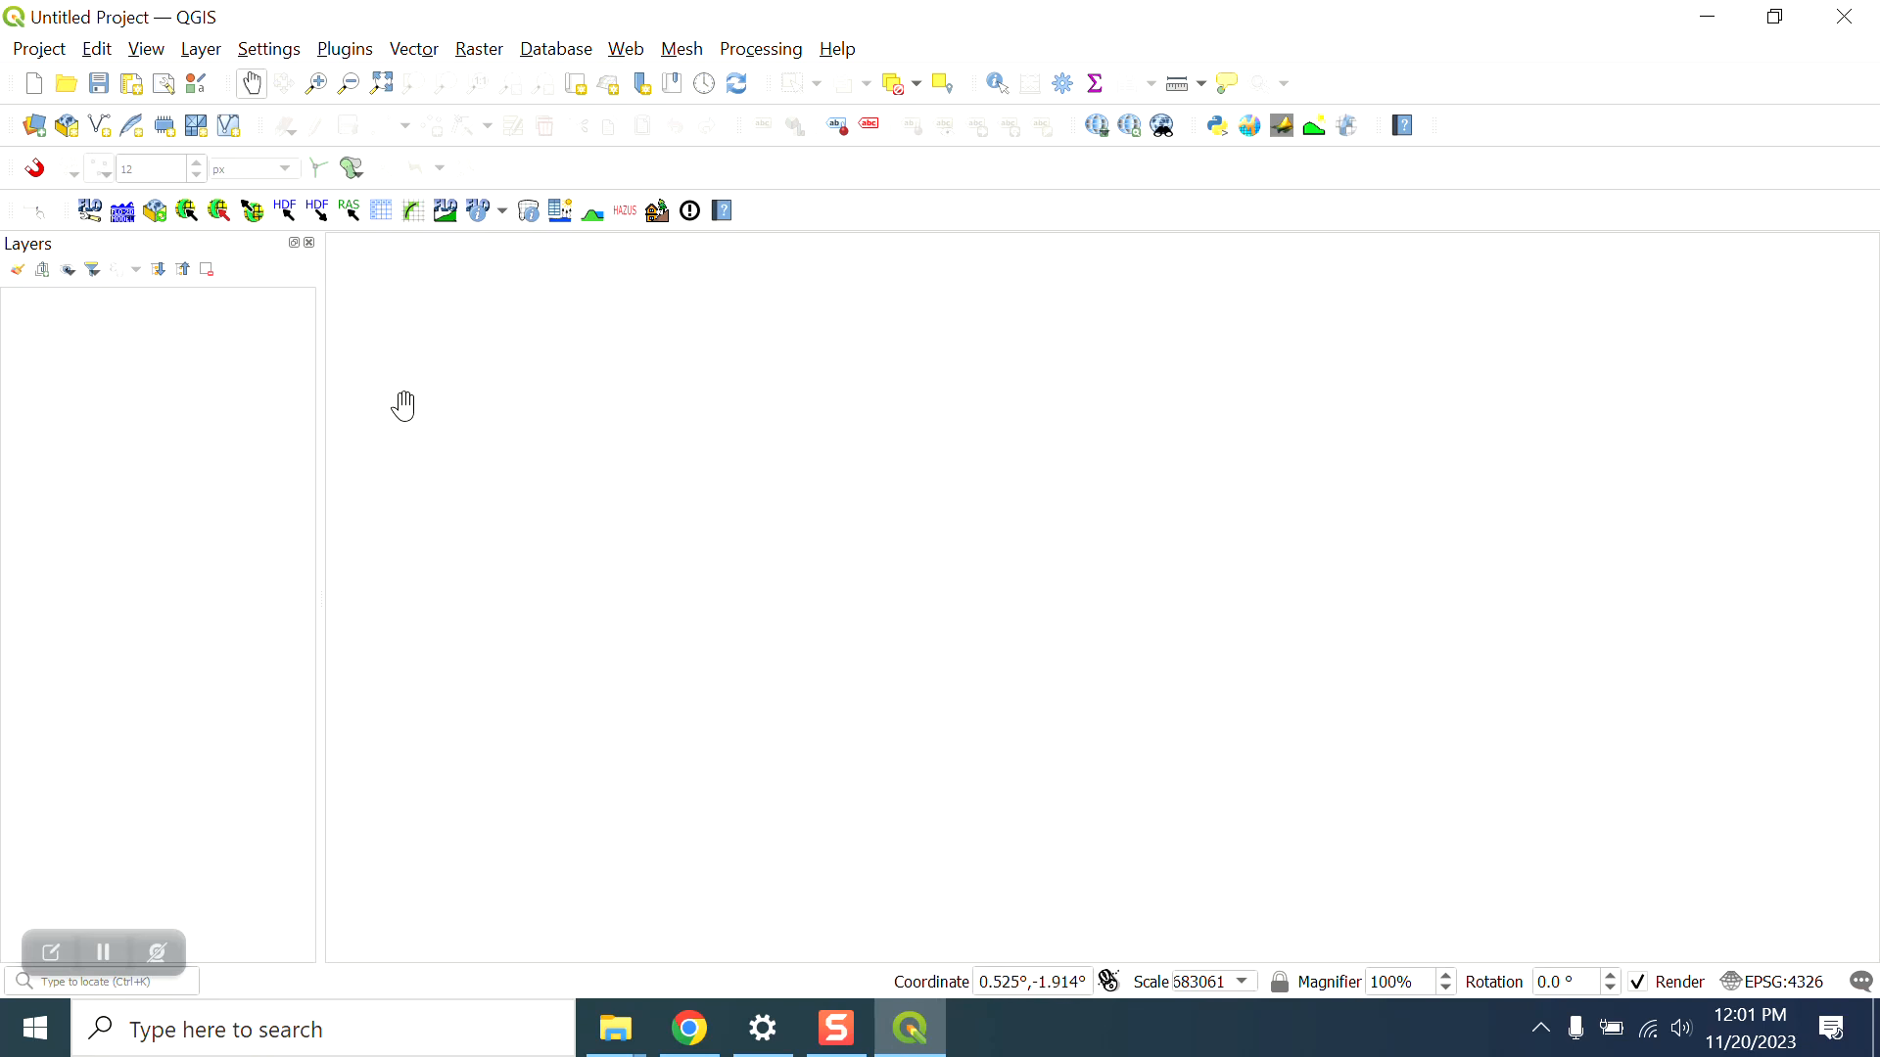
Step: Review the CRS Handling options for projects and layers, and close the options without changing them
left_click(284, 51)
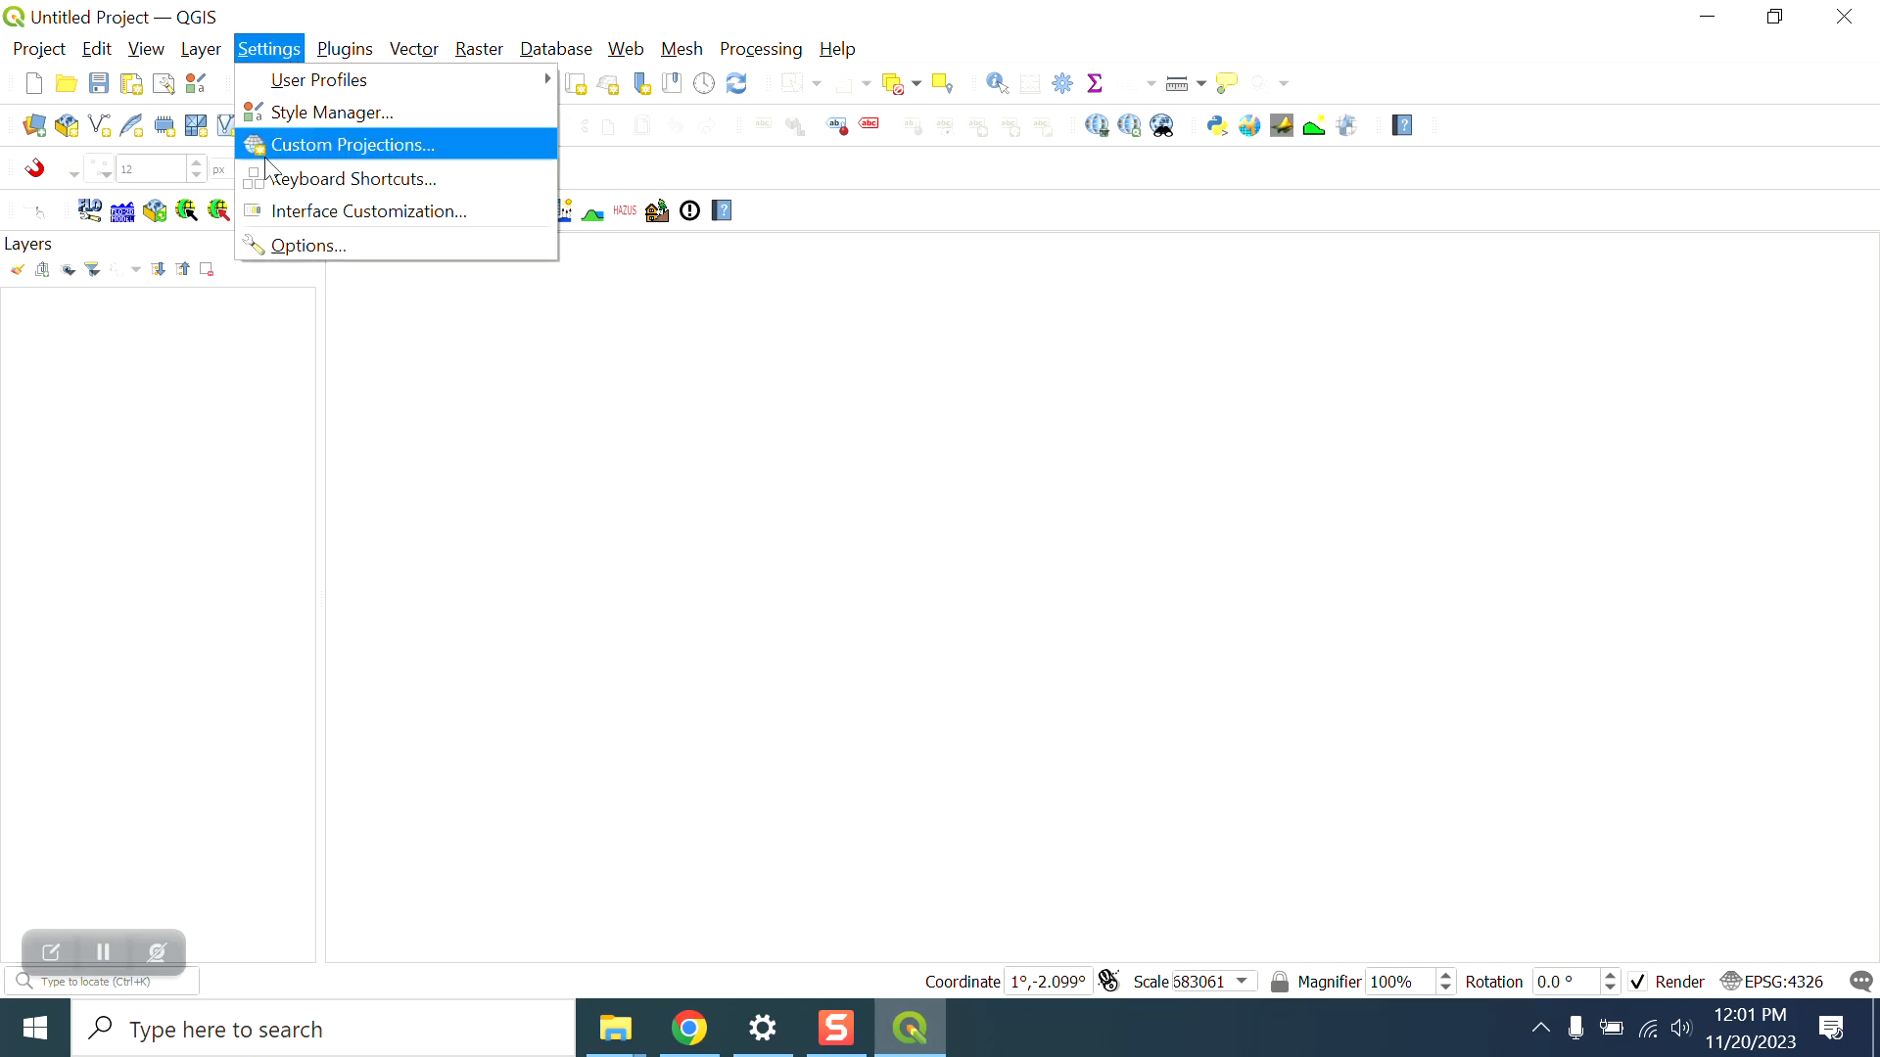
left_click(290, 244)
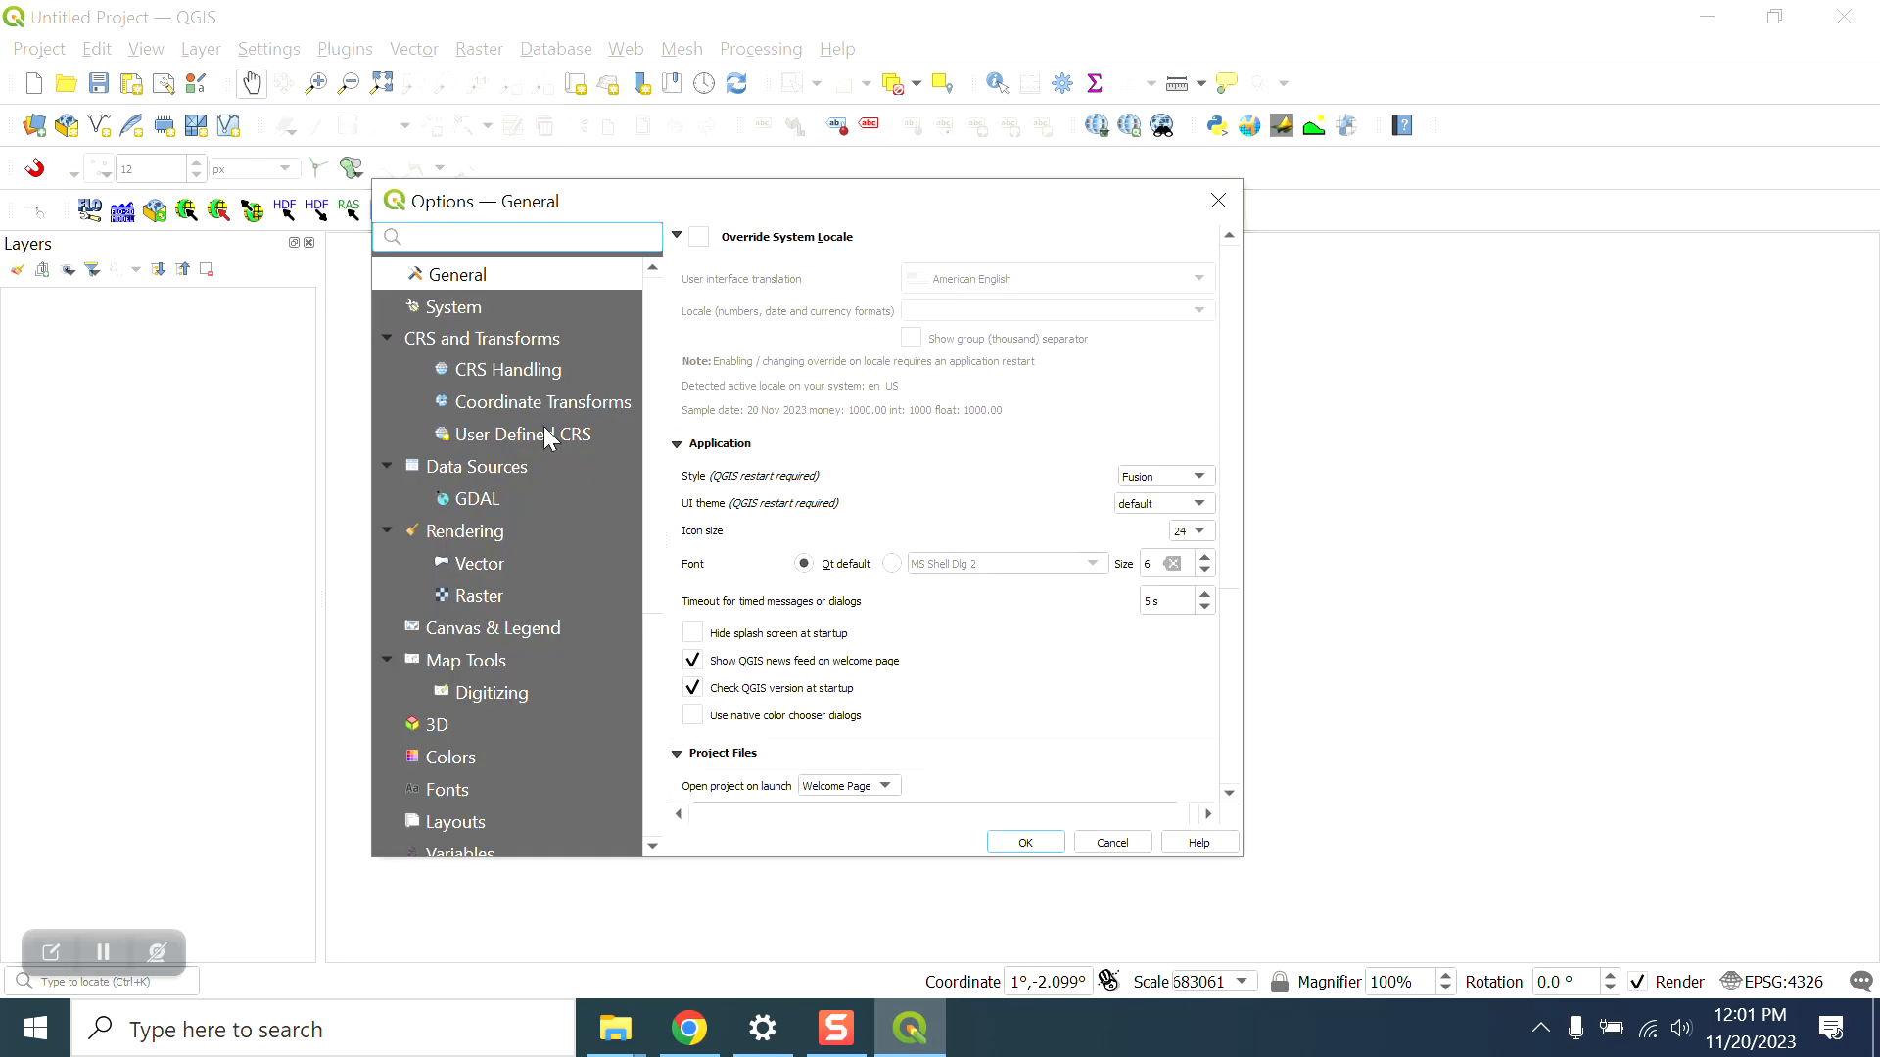
left_click(511, 370)
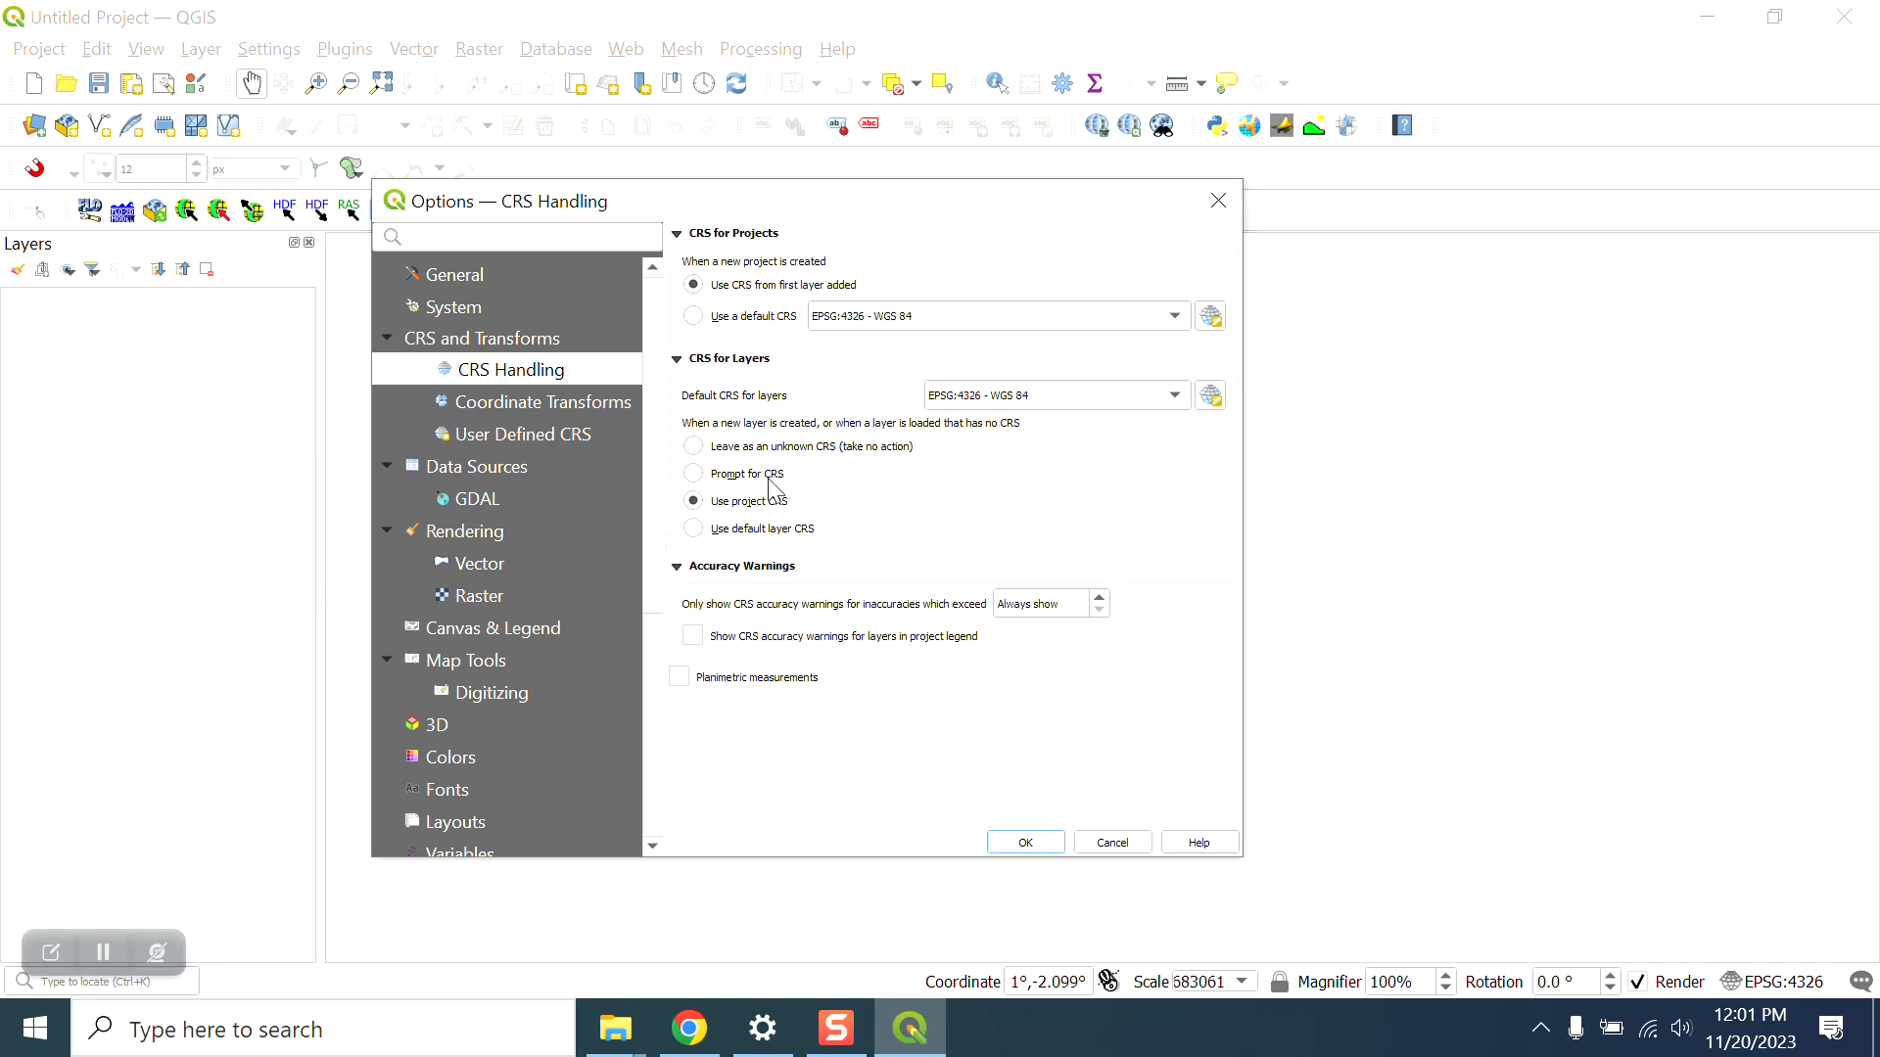
left_click(1100, 844)
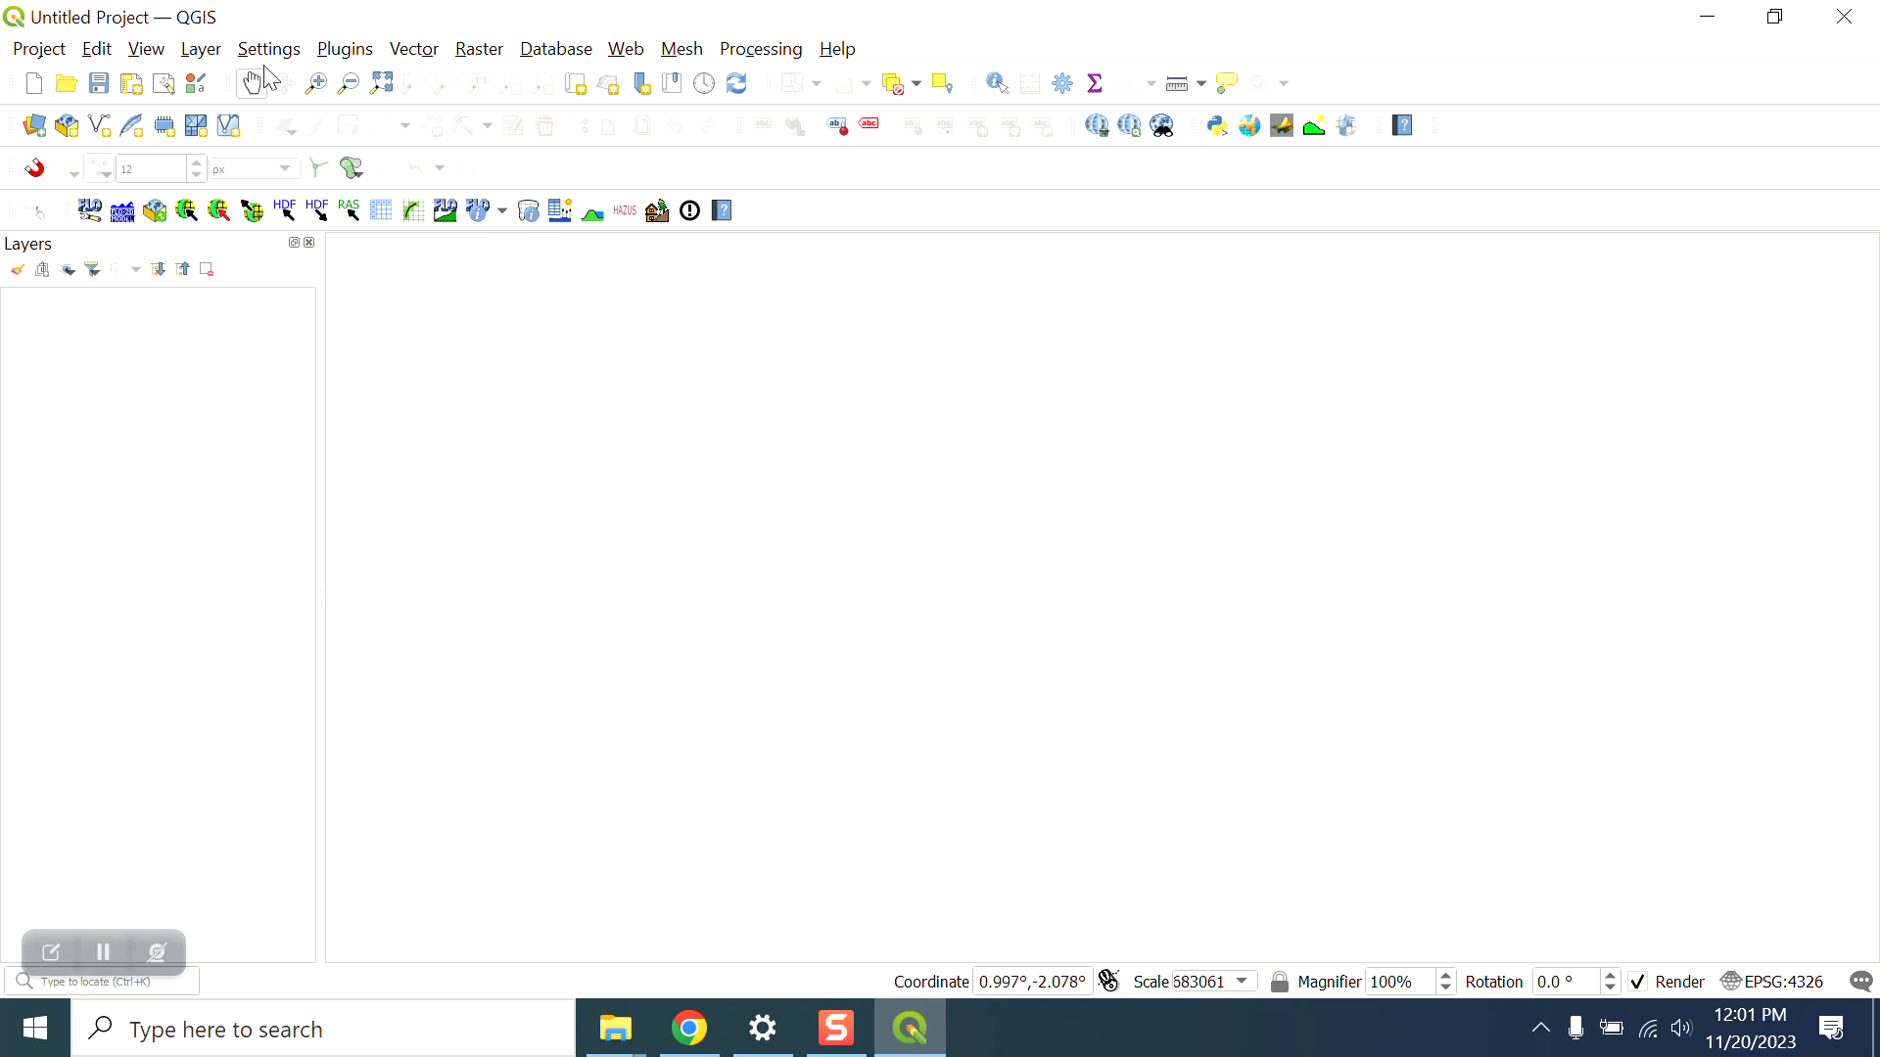
Step: Open the plugin manager, filter all plugins for FLO-2D, and review the details of the FLO-2D plugin
left_click(344, 49)
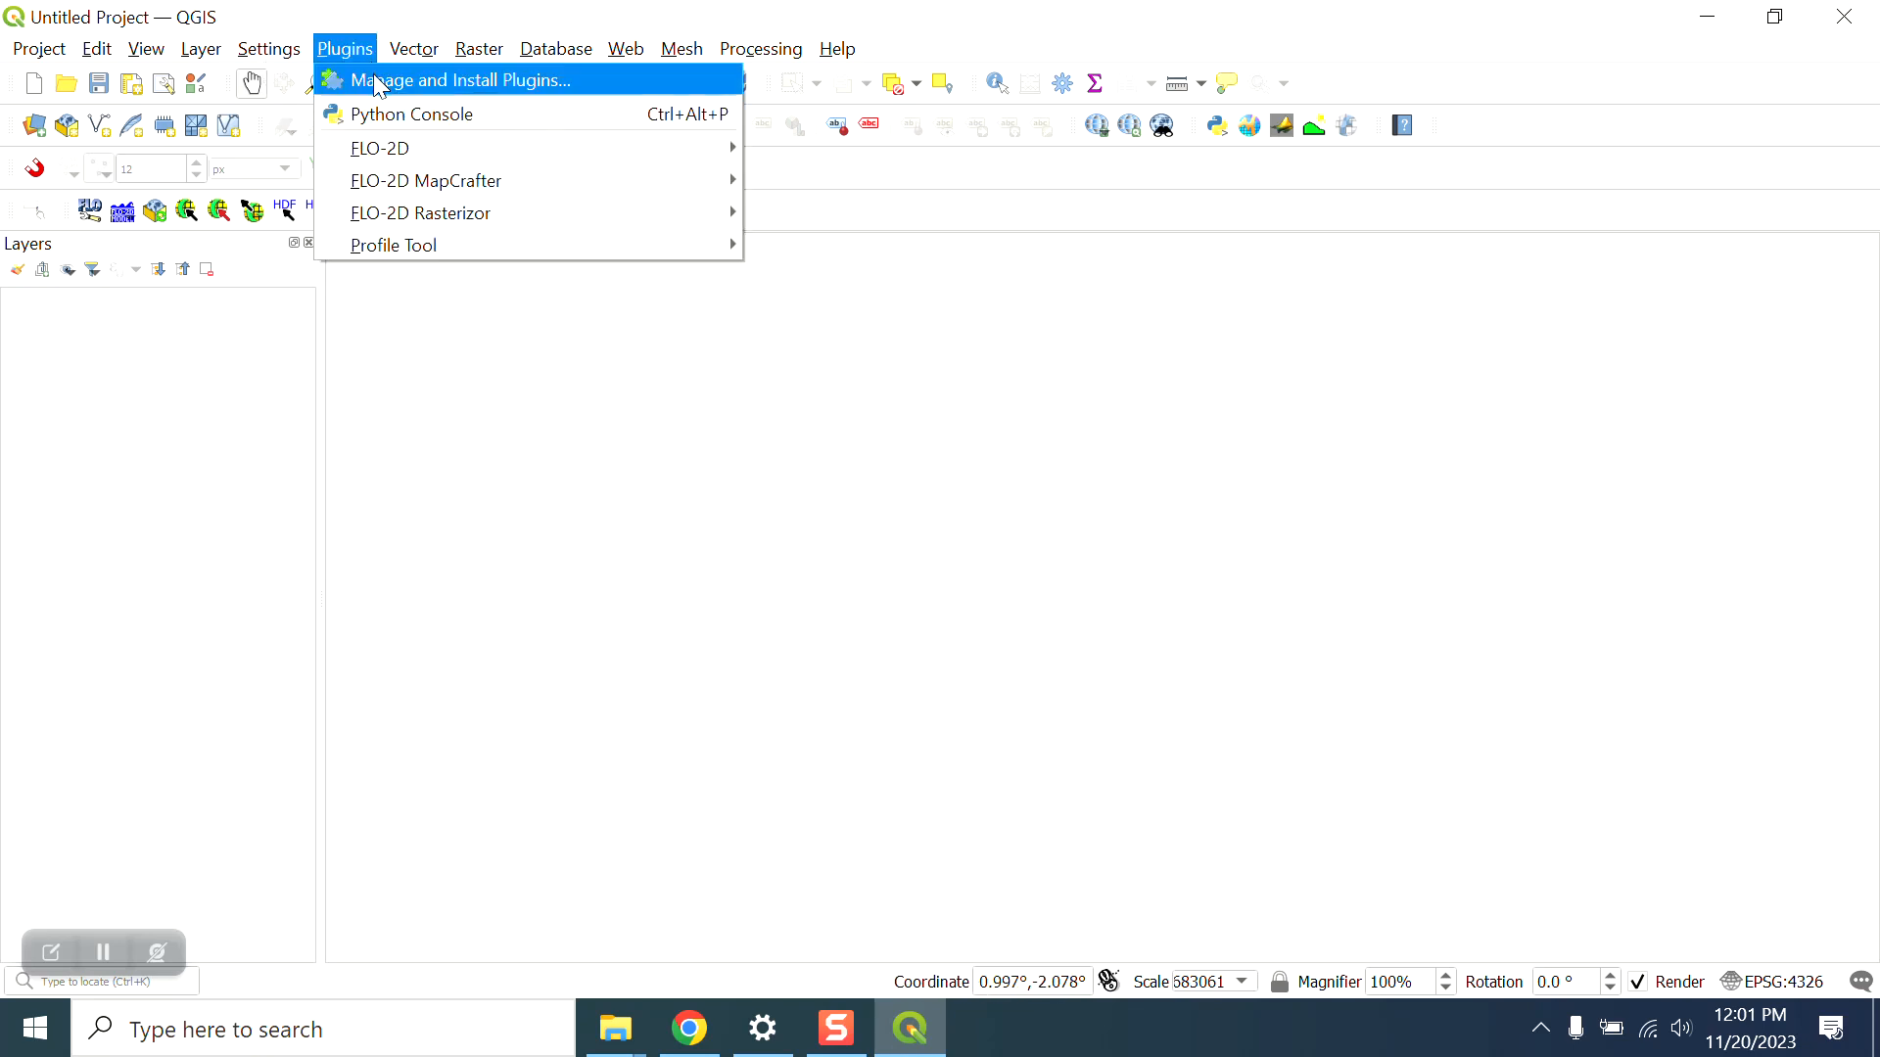
left_click(381, 82)
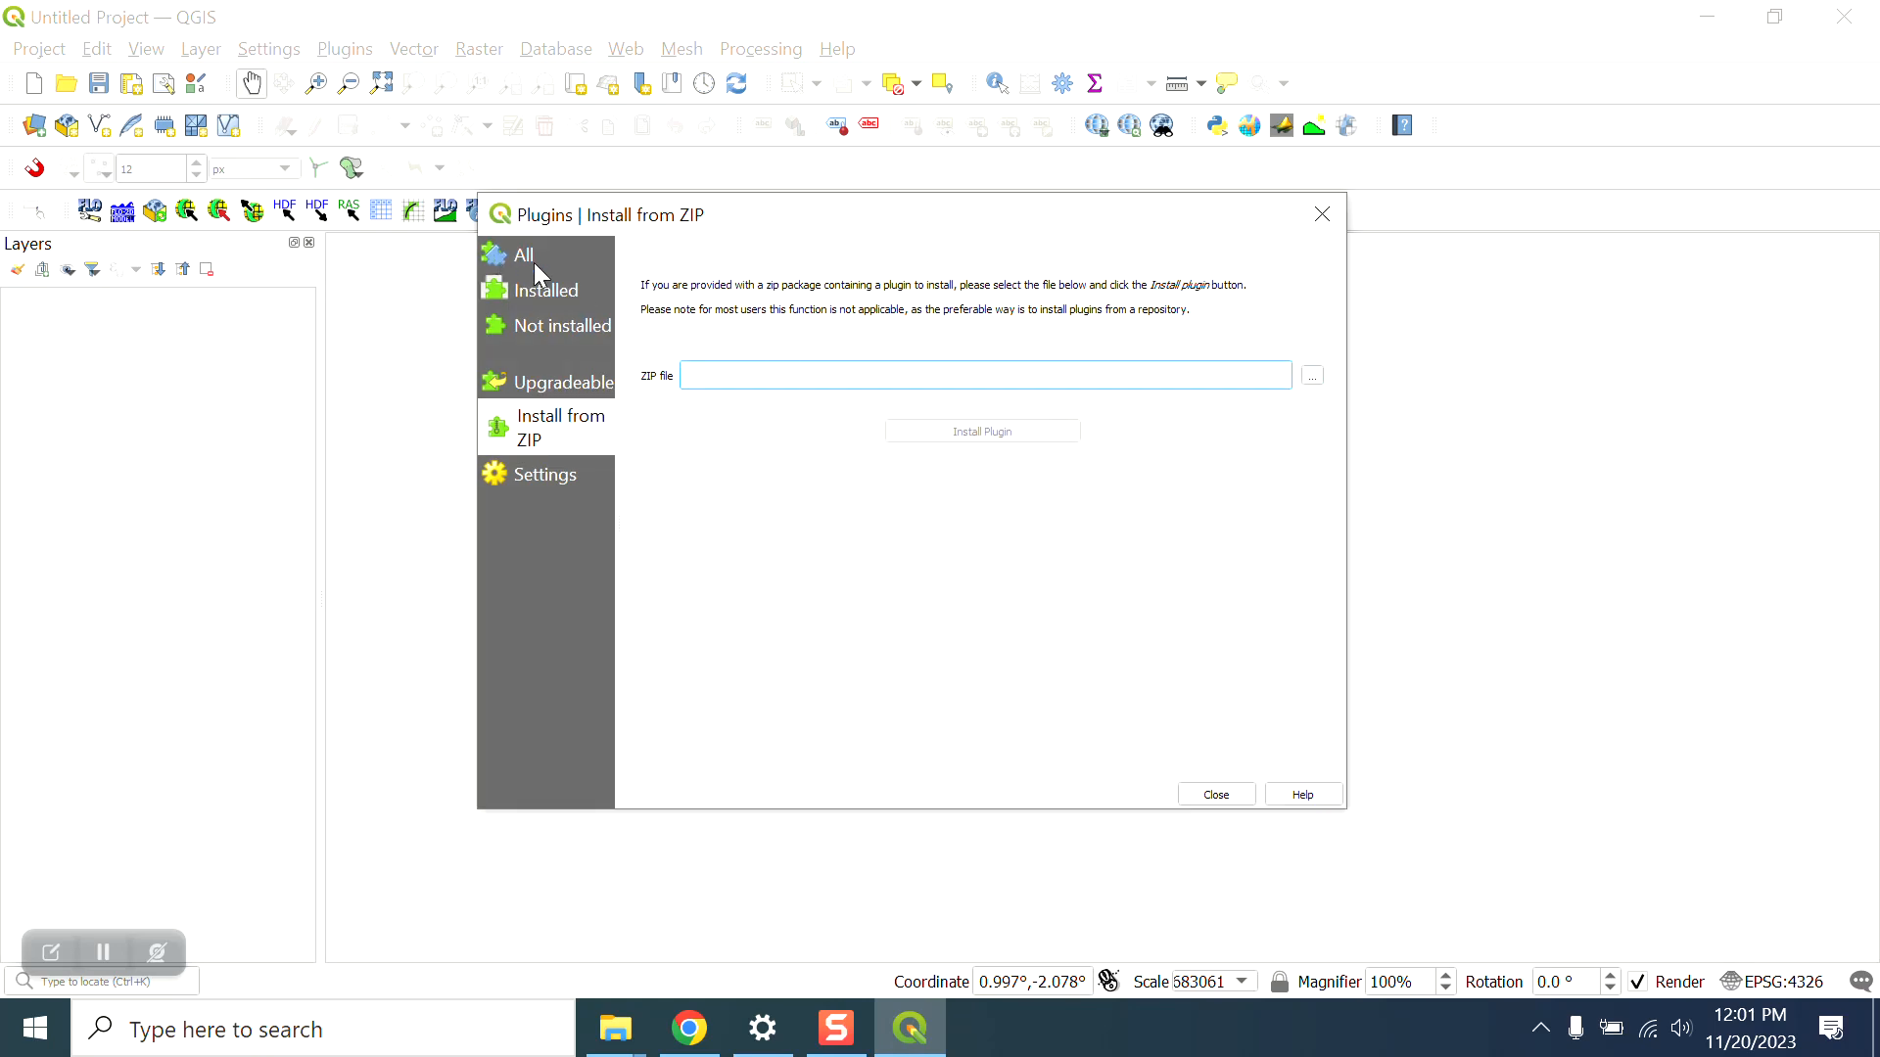
left_click(533, 262)
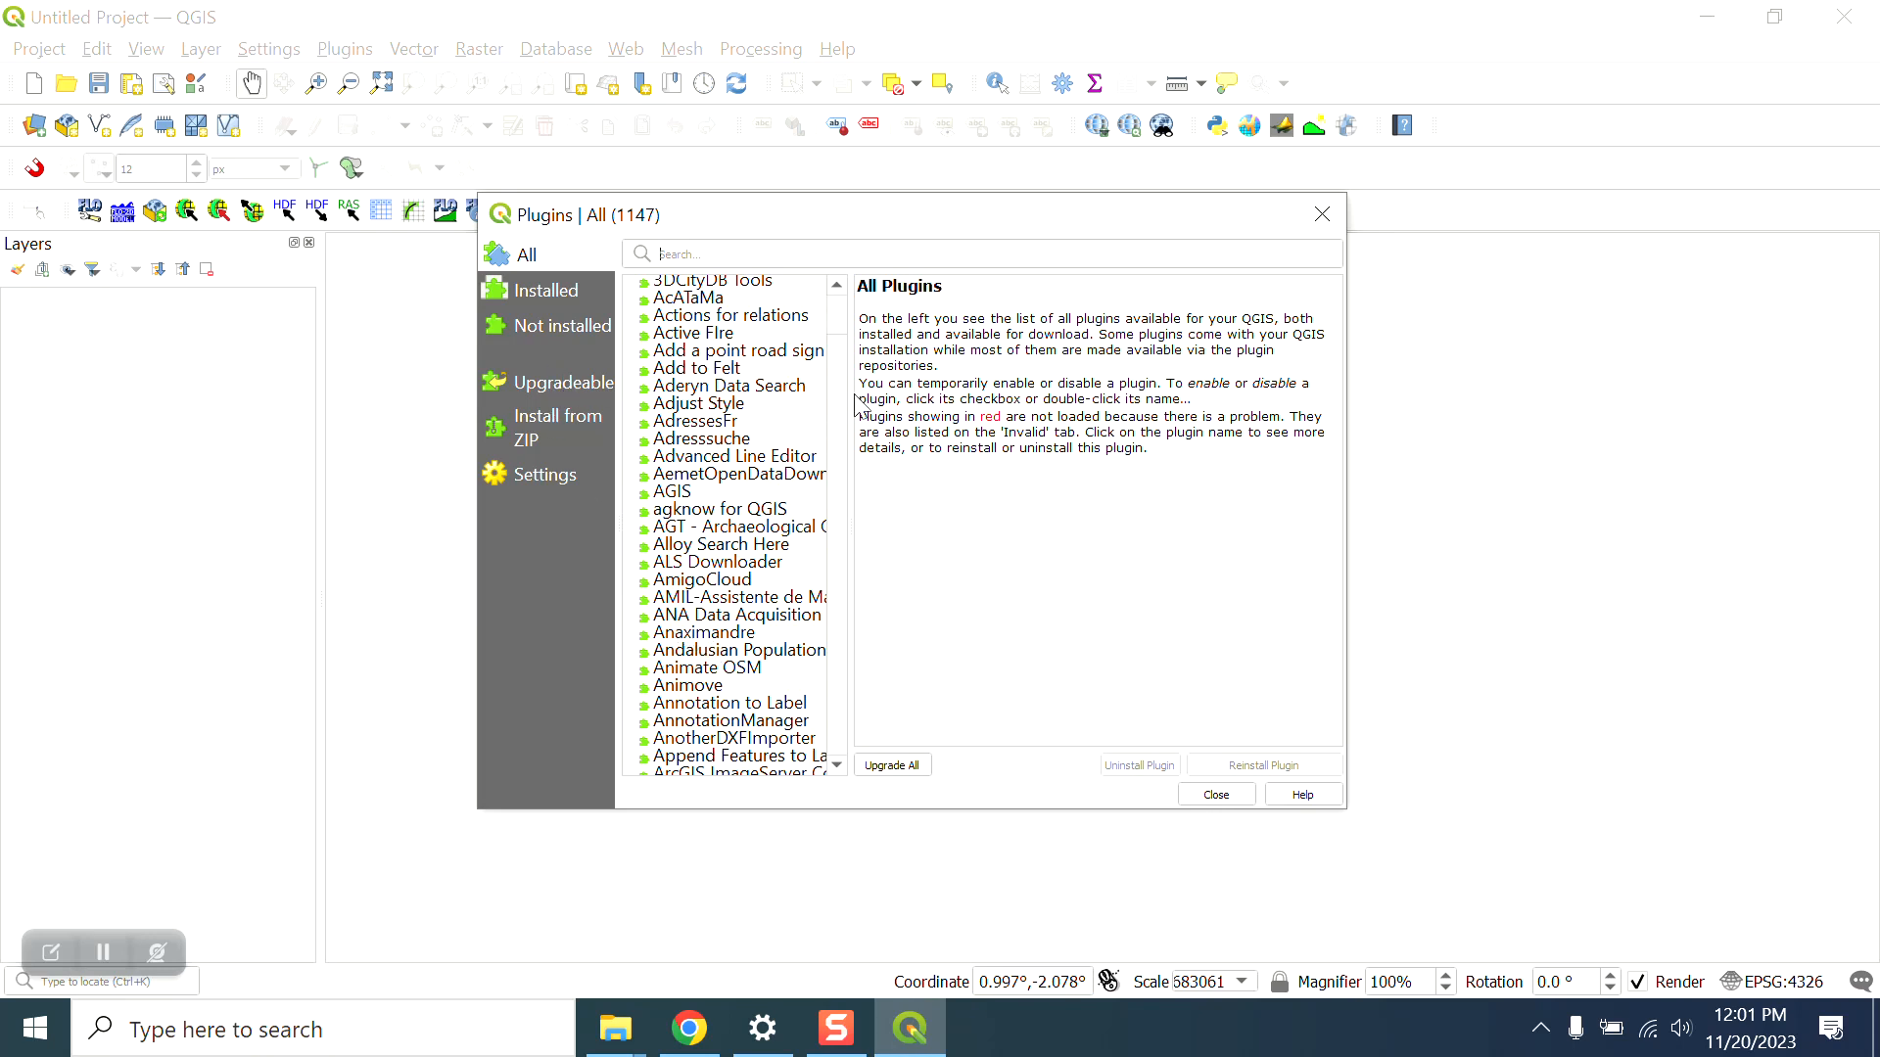
left_click(690, 388)
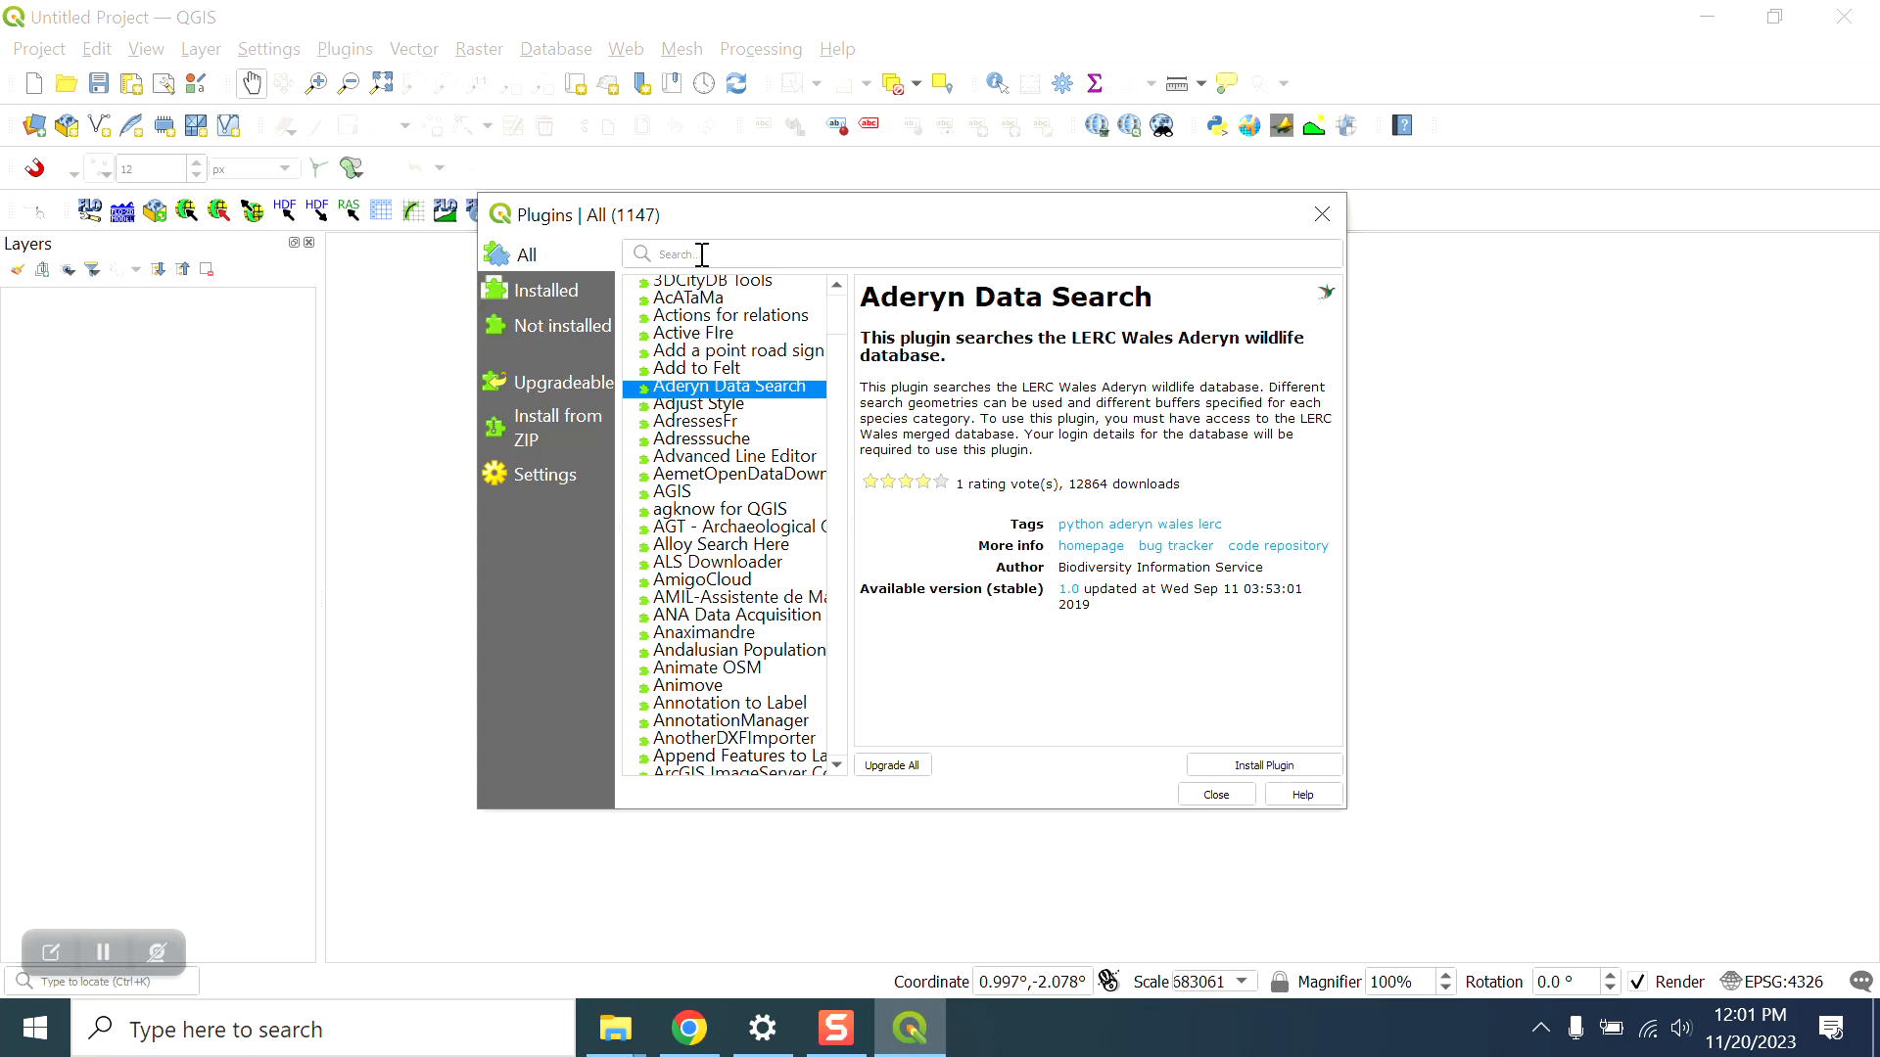
type("flo")
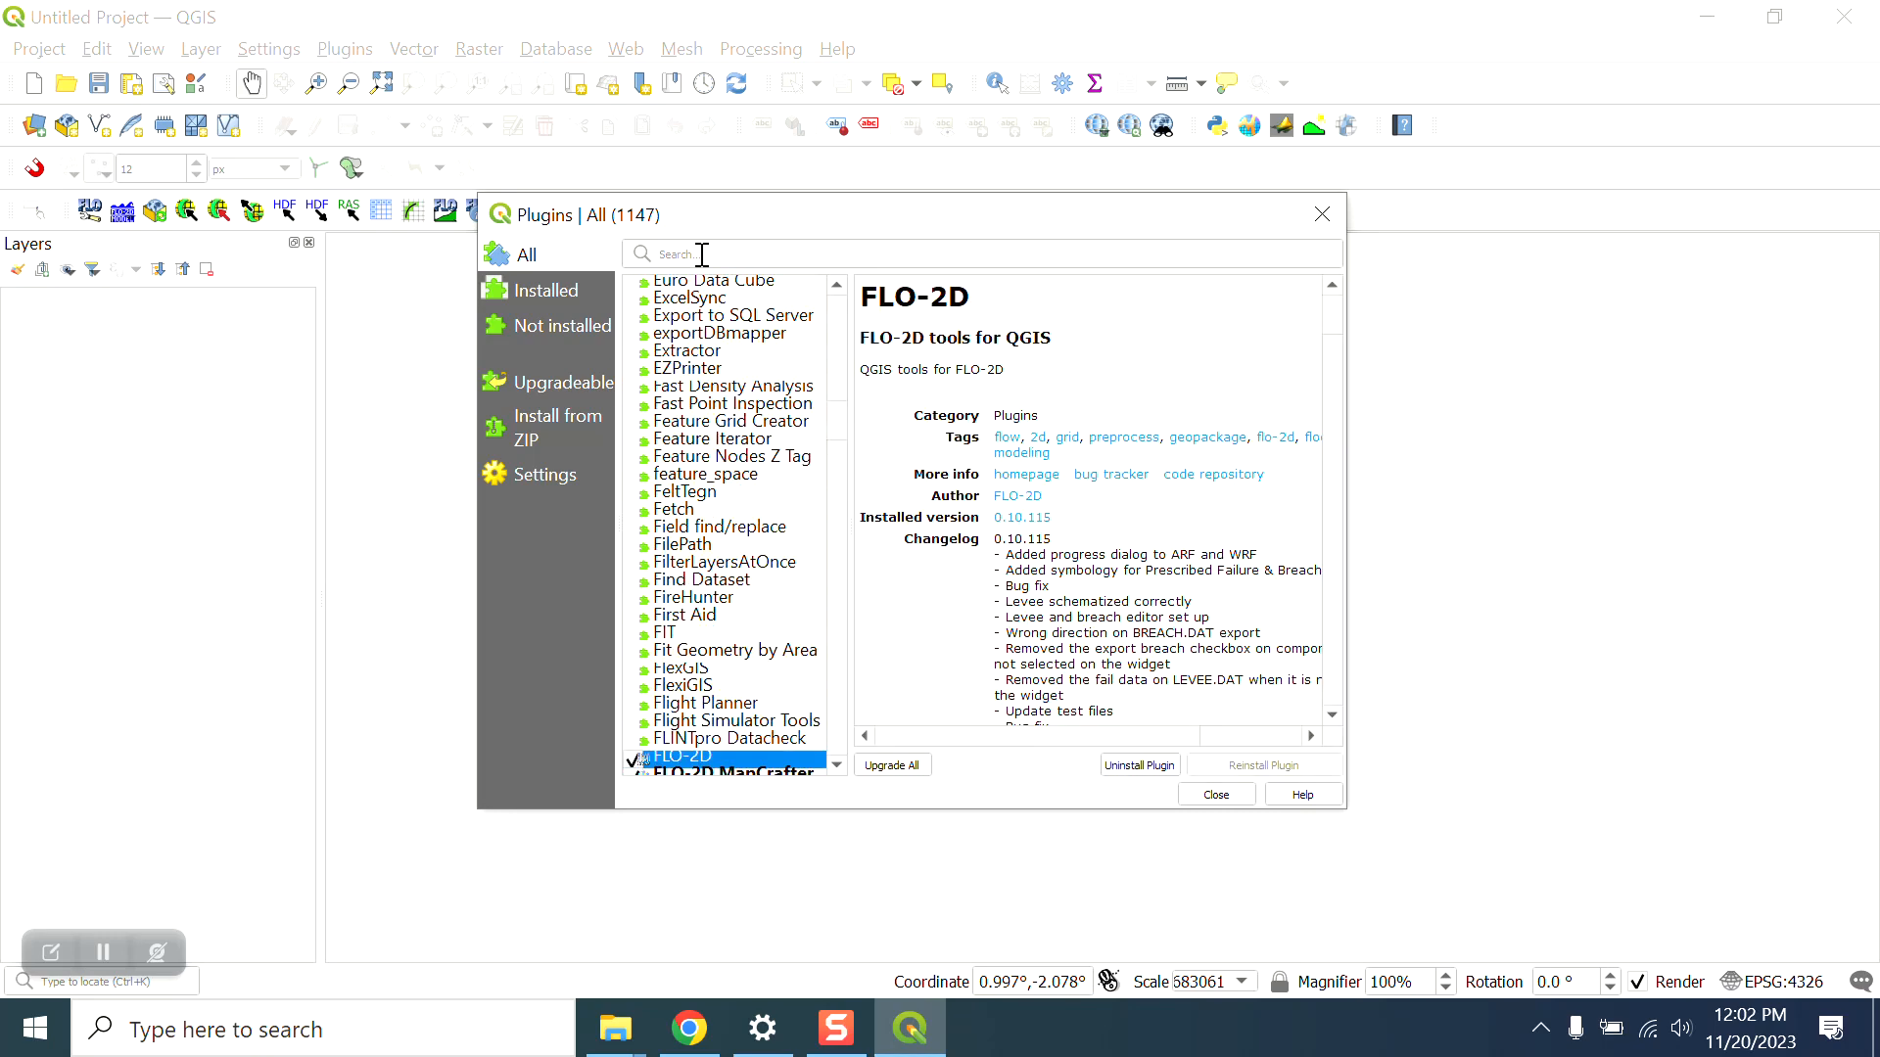
left_click(702, 254)
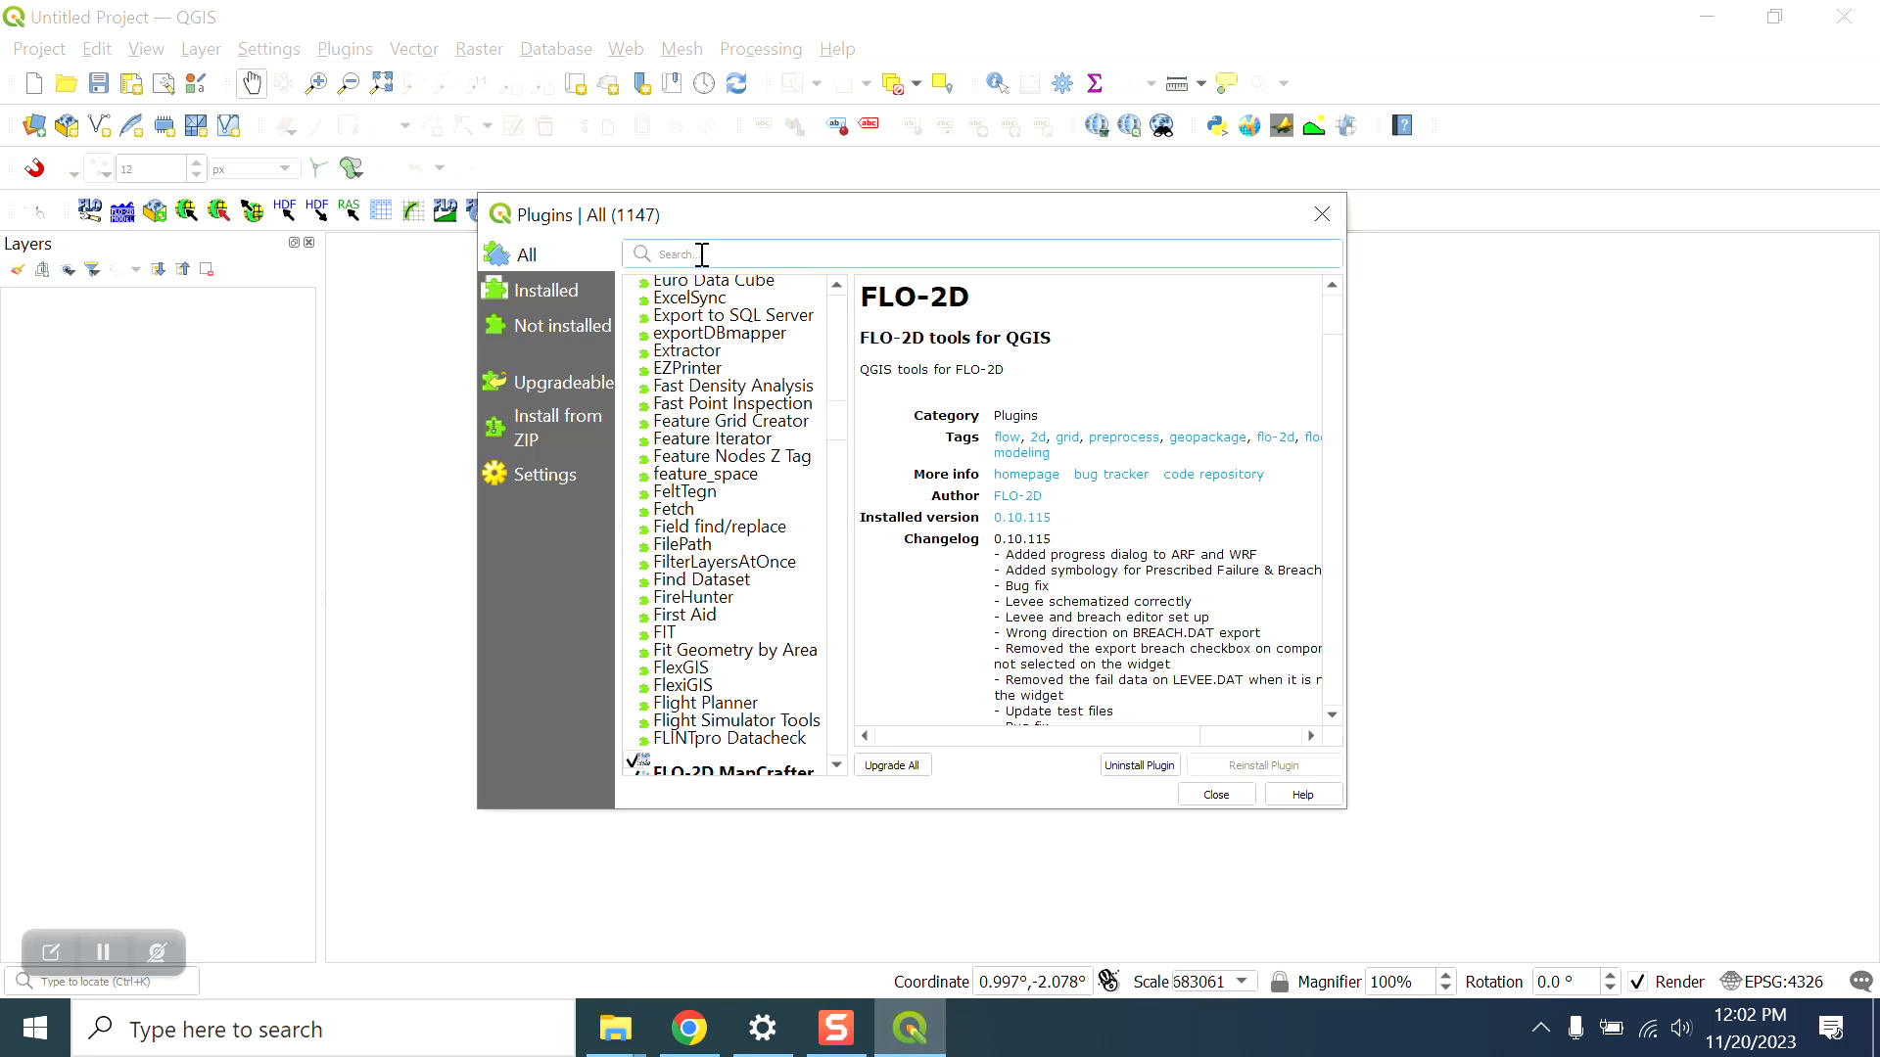
type("LF")
type("LO-2D")
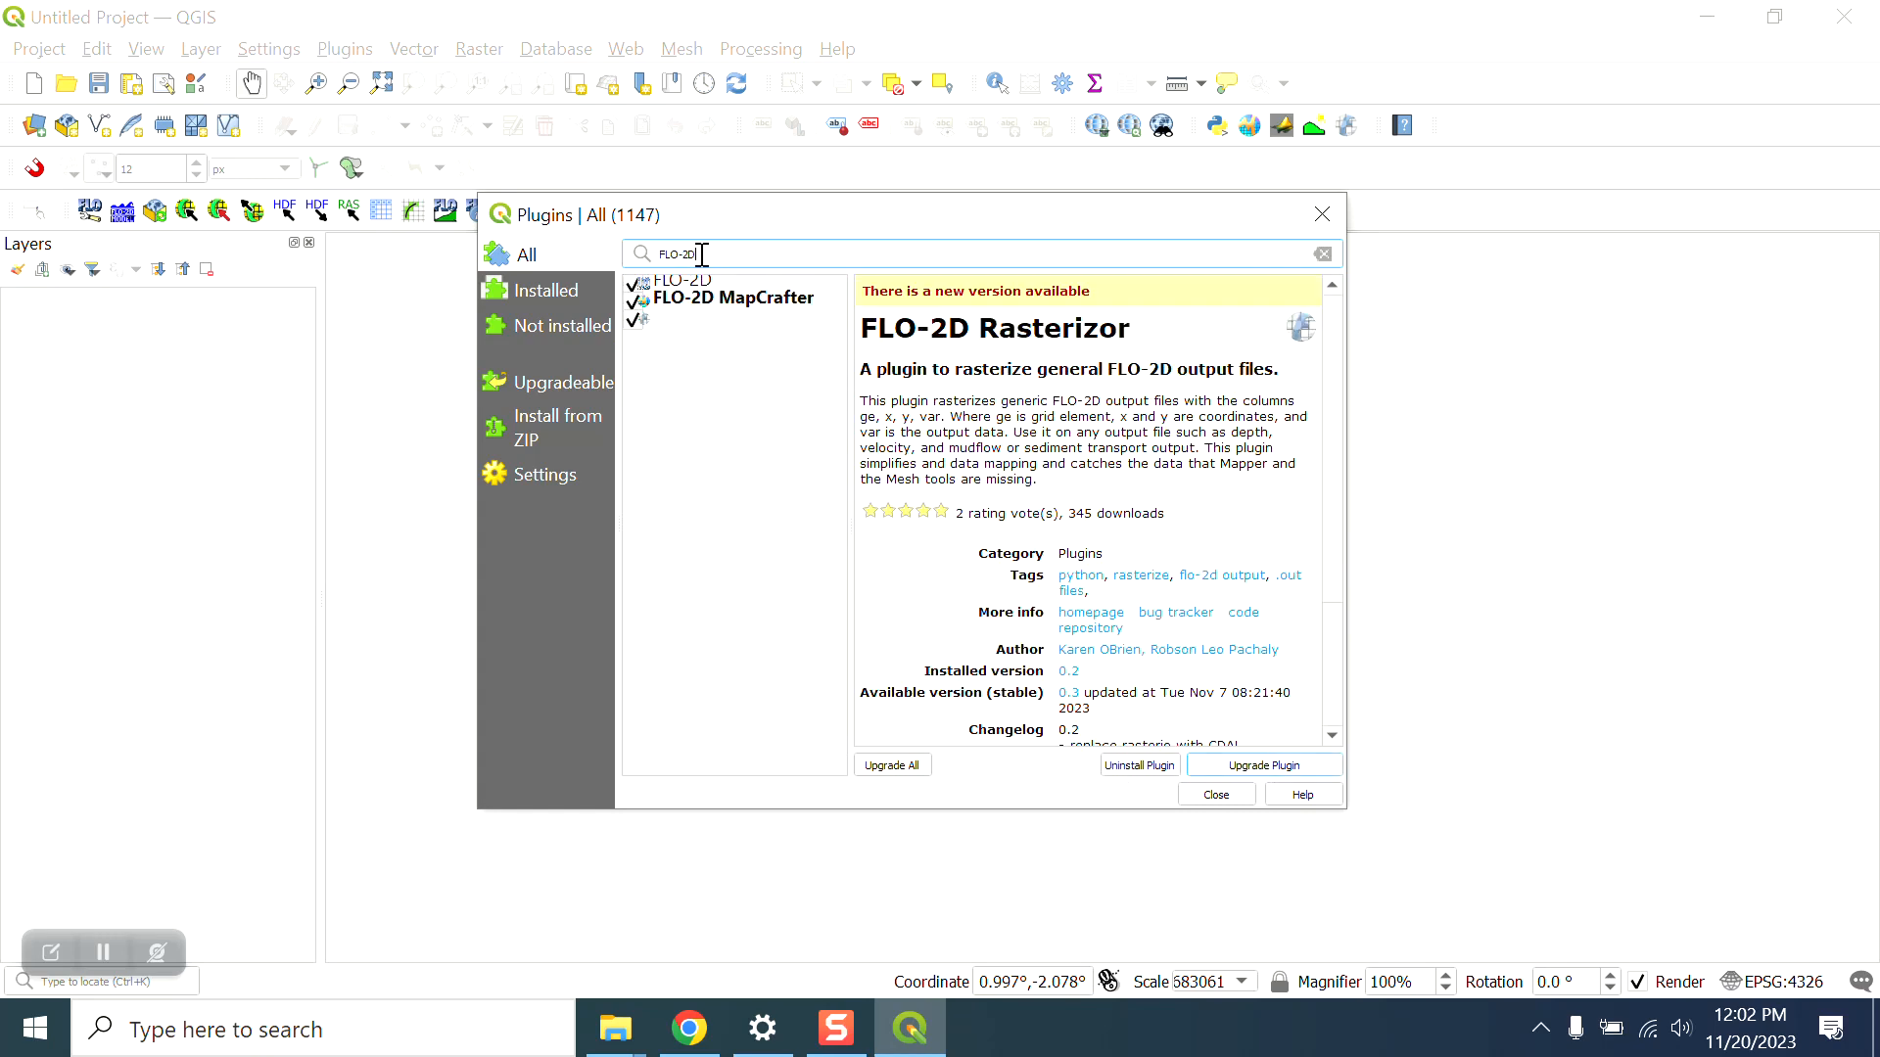
left_click(690, 350)
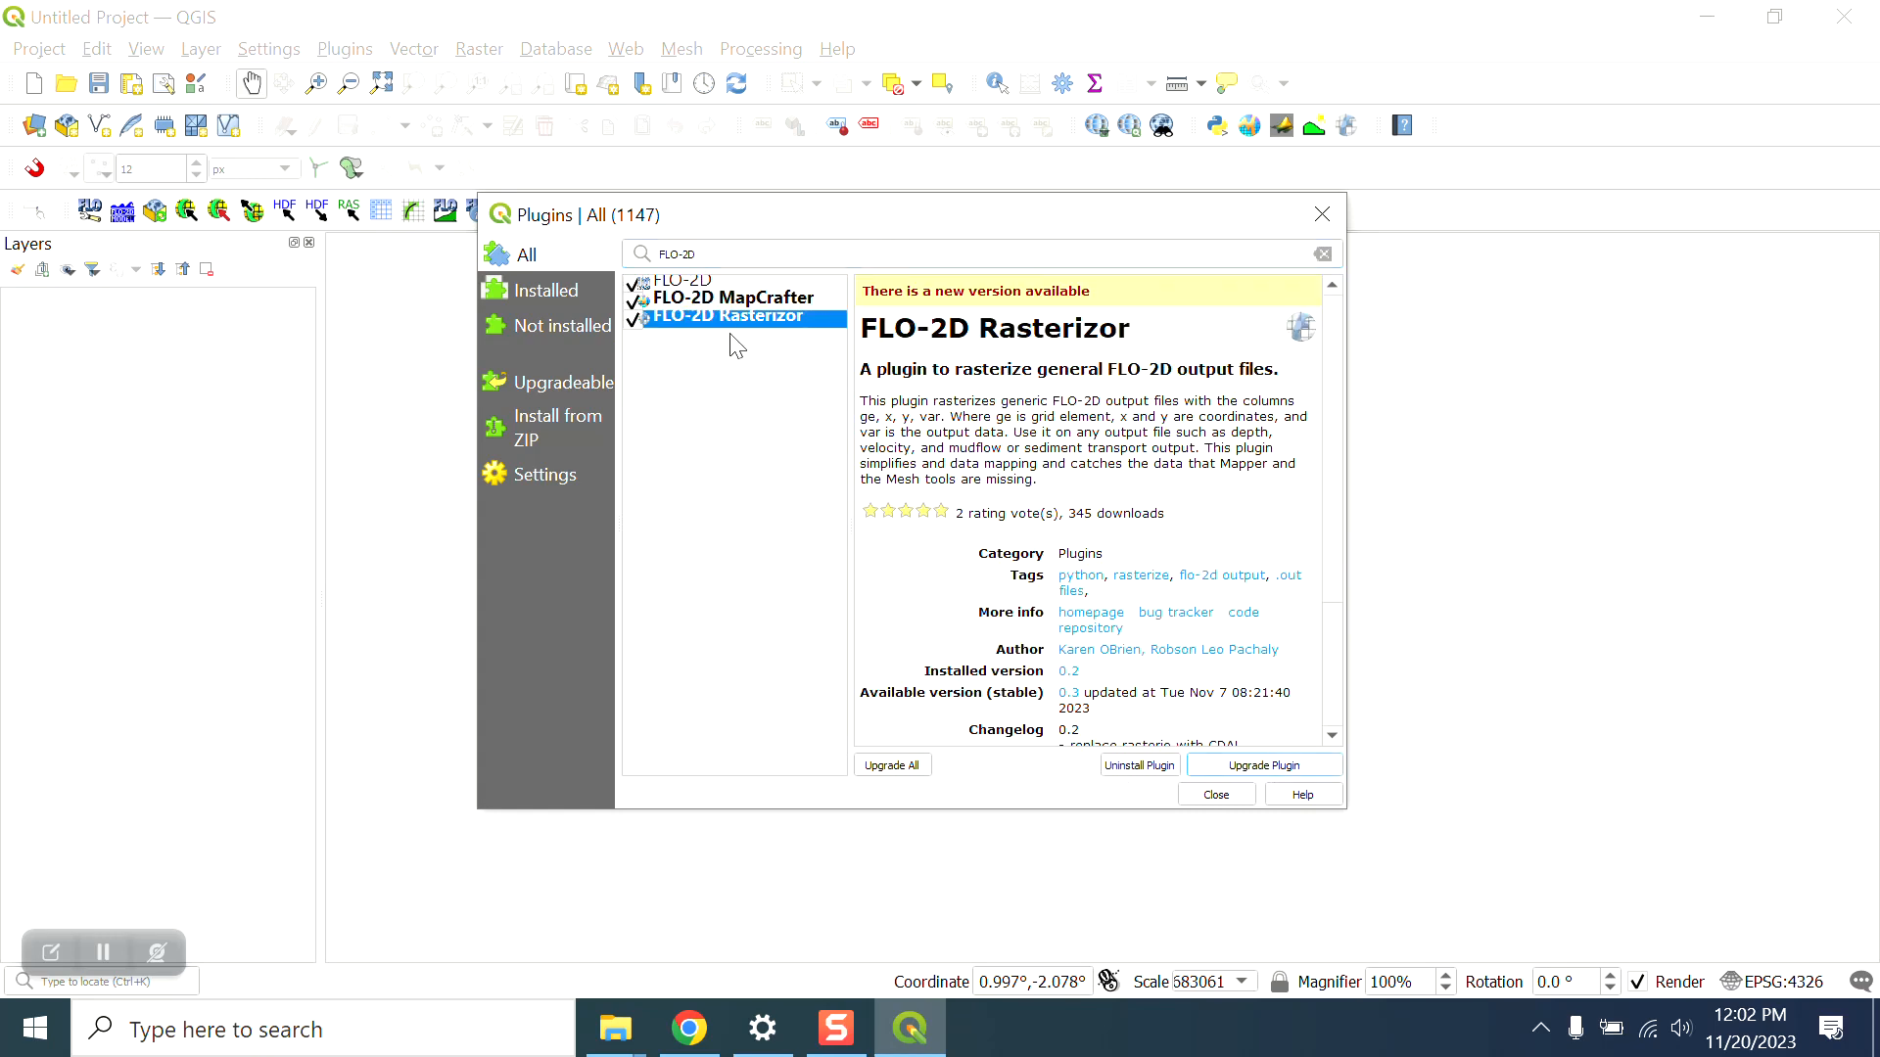
left_click(707, 283)
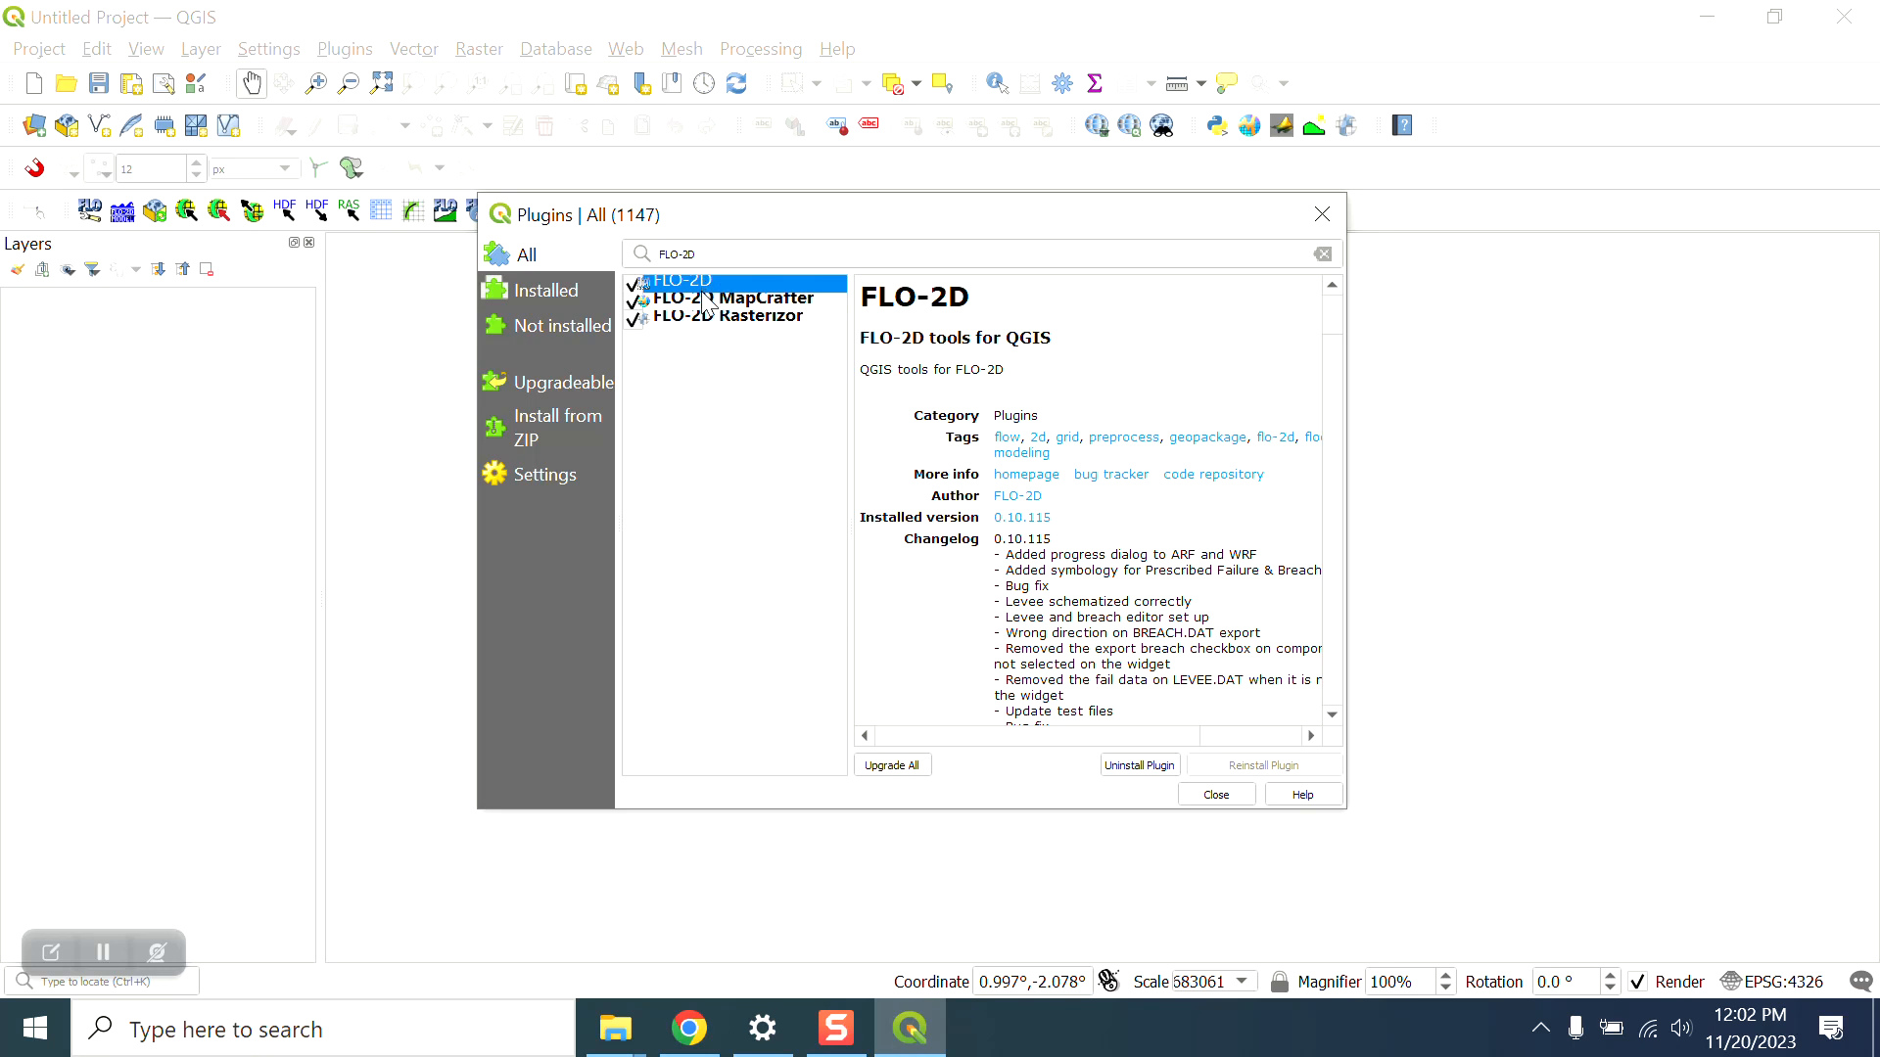
Step: Upgrade the FLO-2D MapCrafter and FLO-2D Rasterizor plugins
left_click(711, 299)
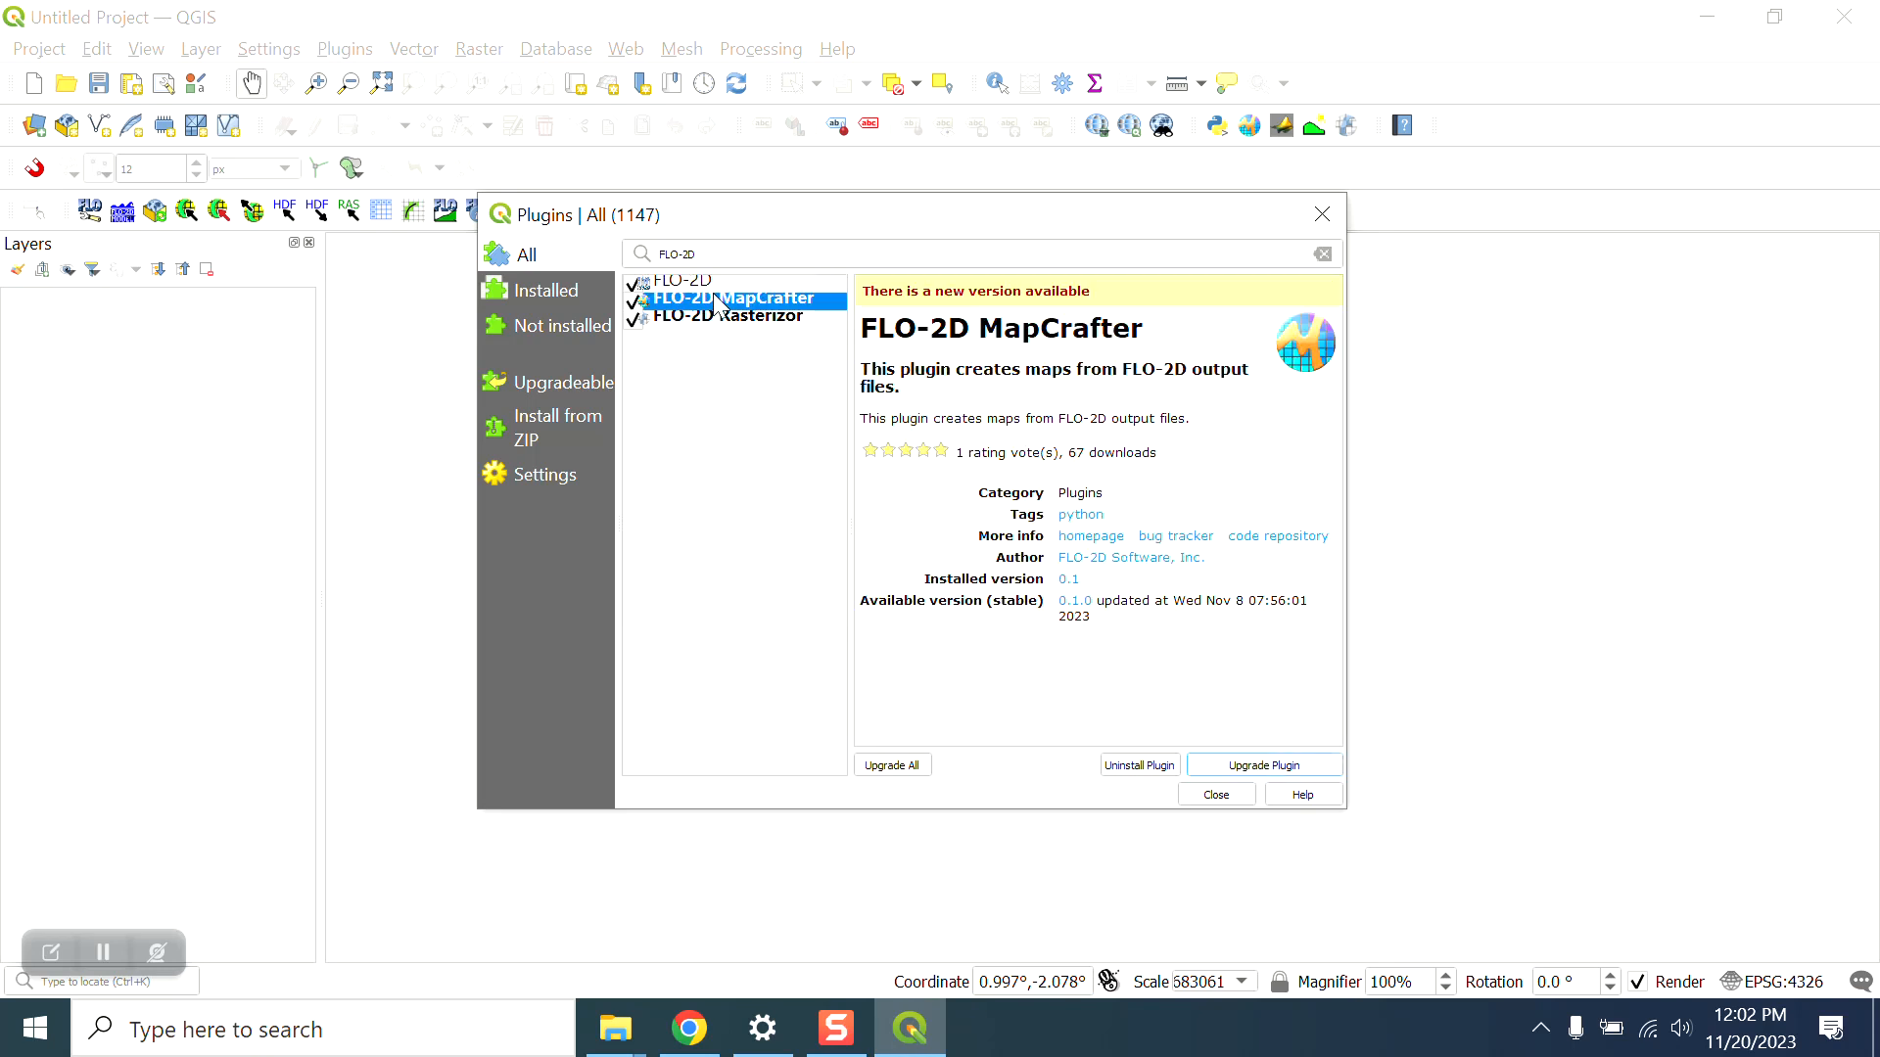
left_click(1259, 772)
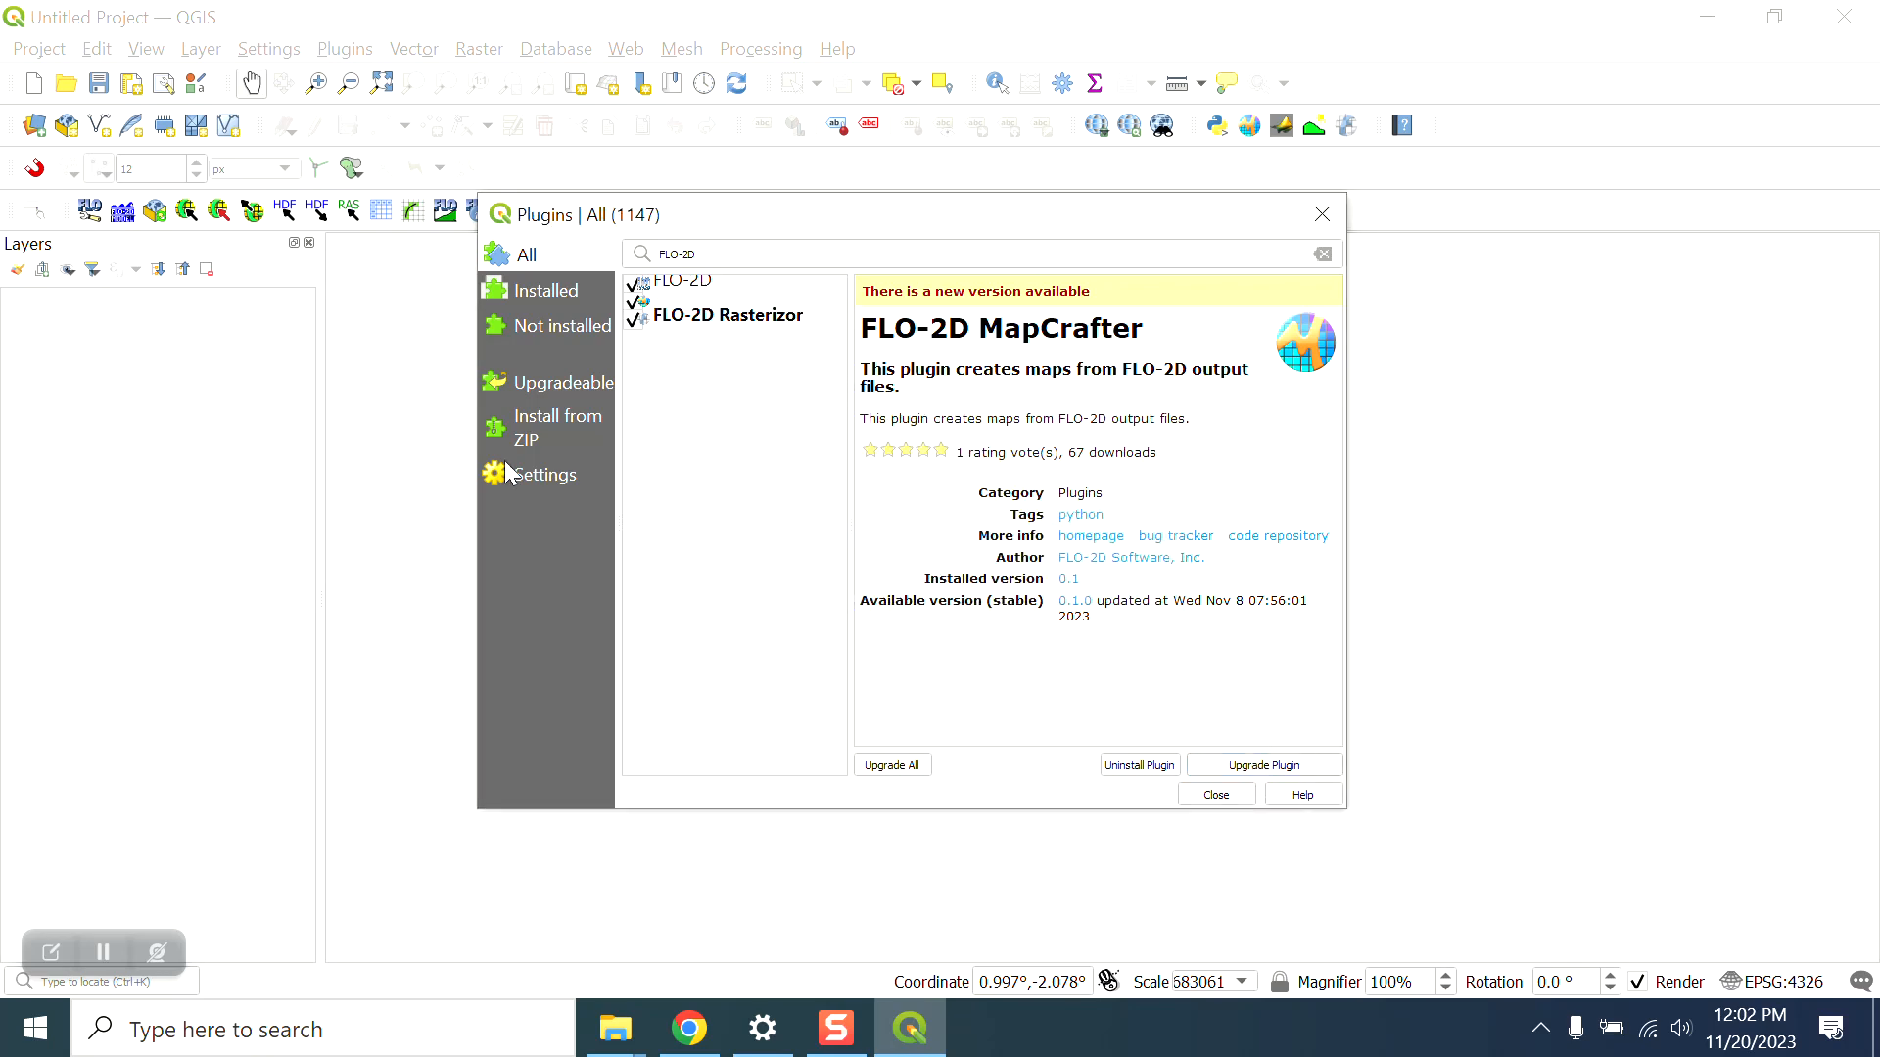
left_click(754, 353)
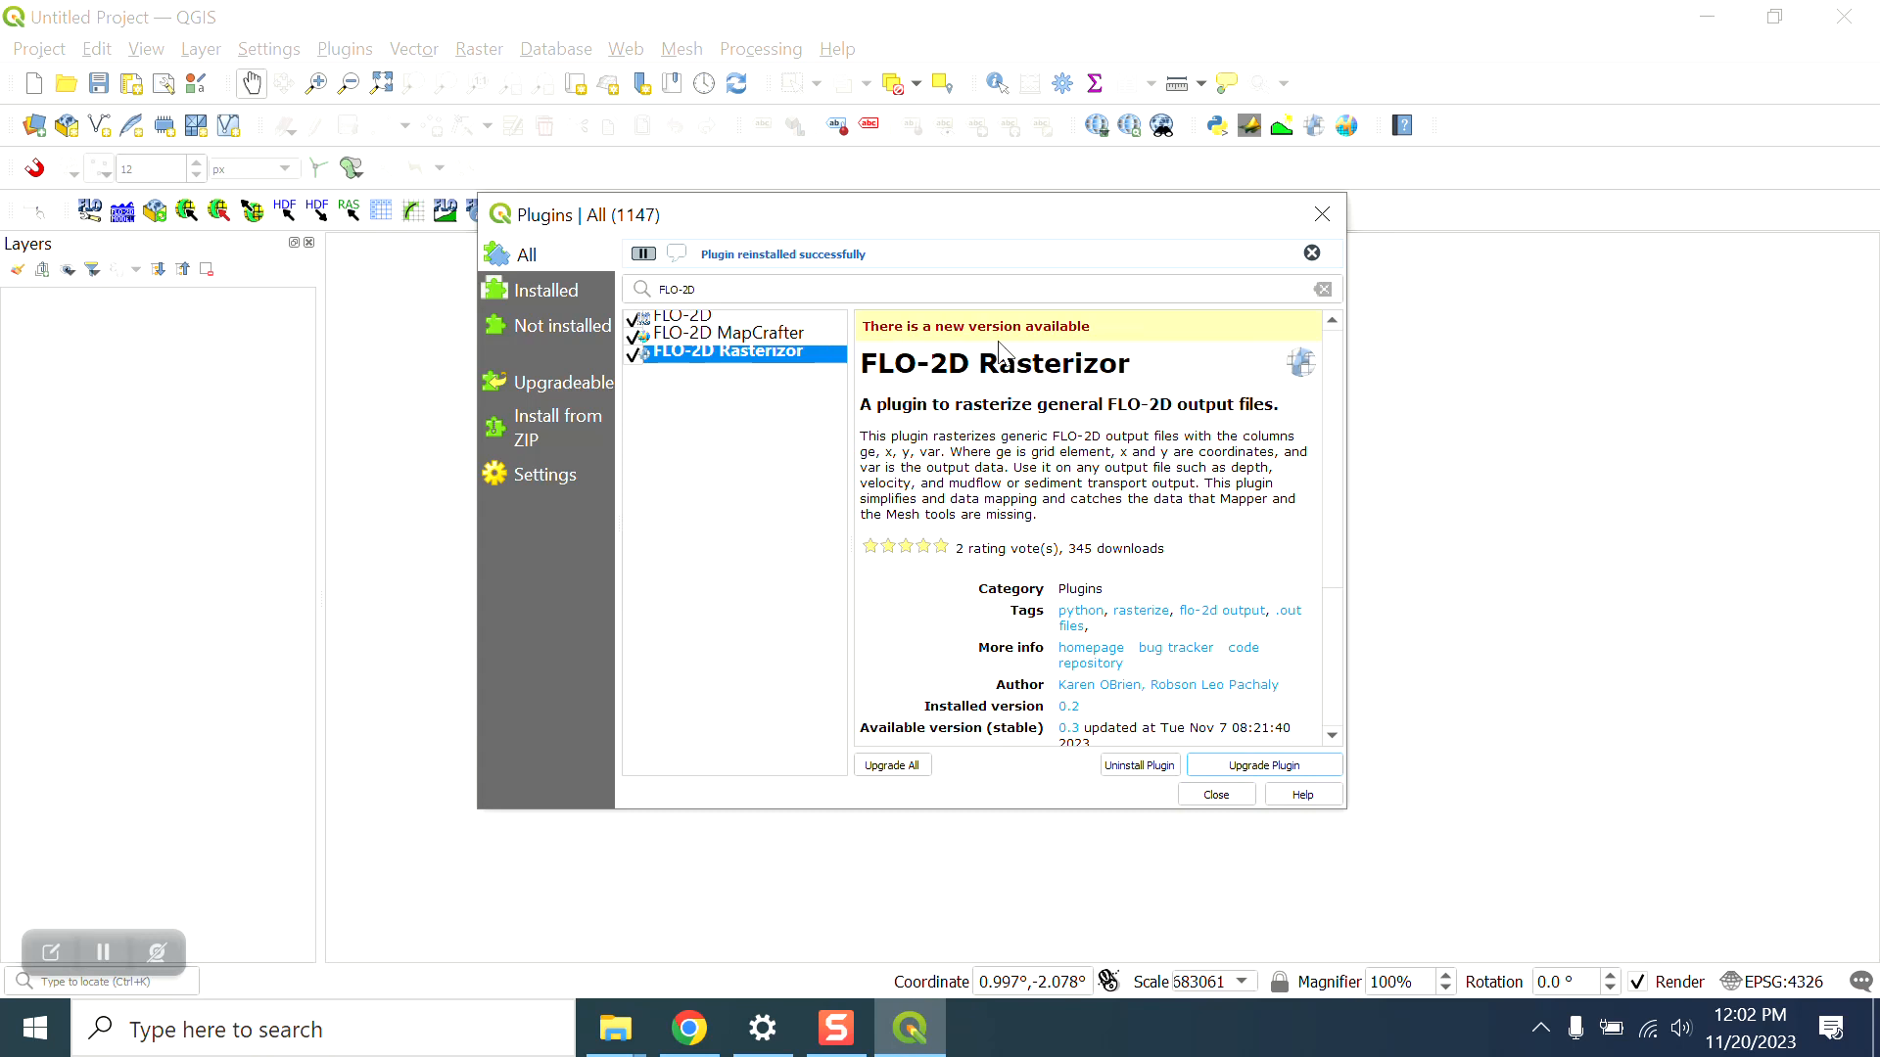
left_click(1275, 776)
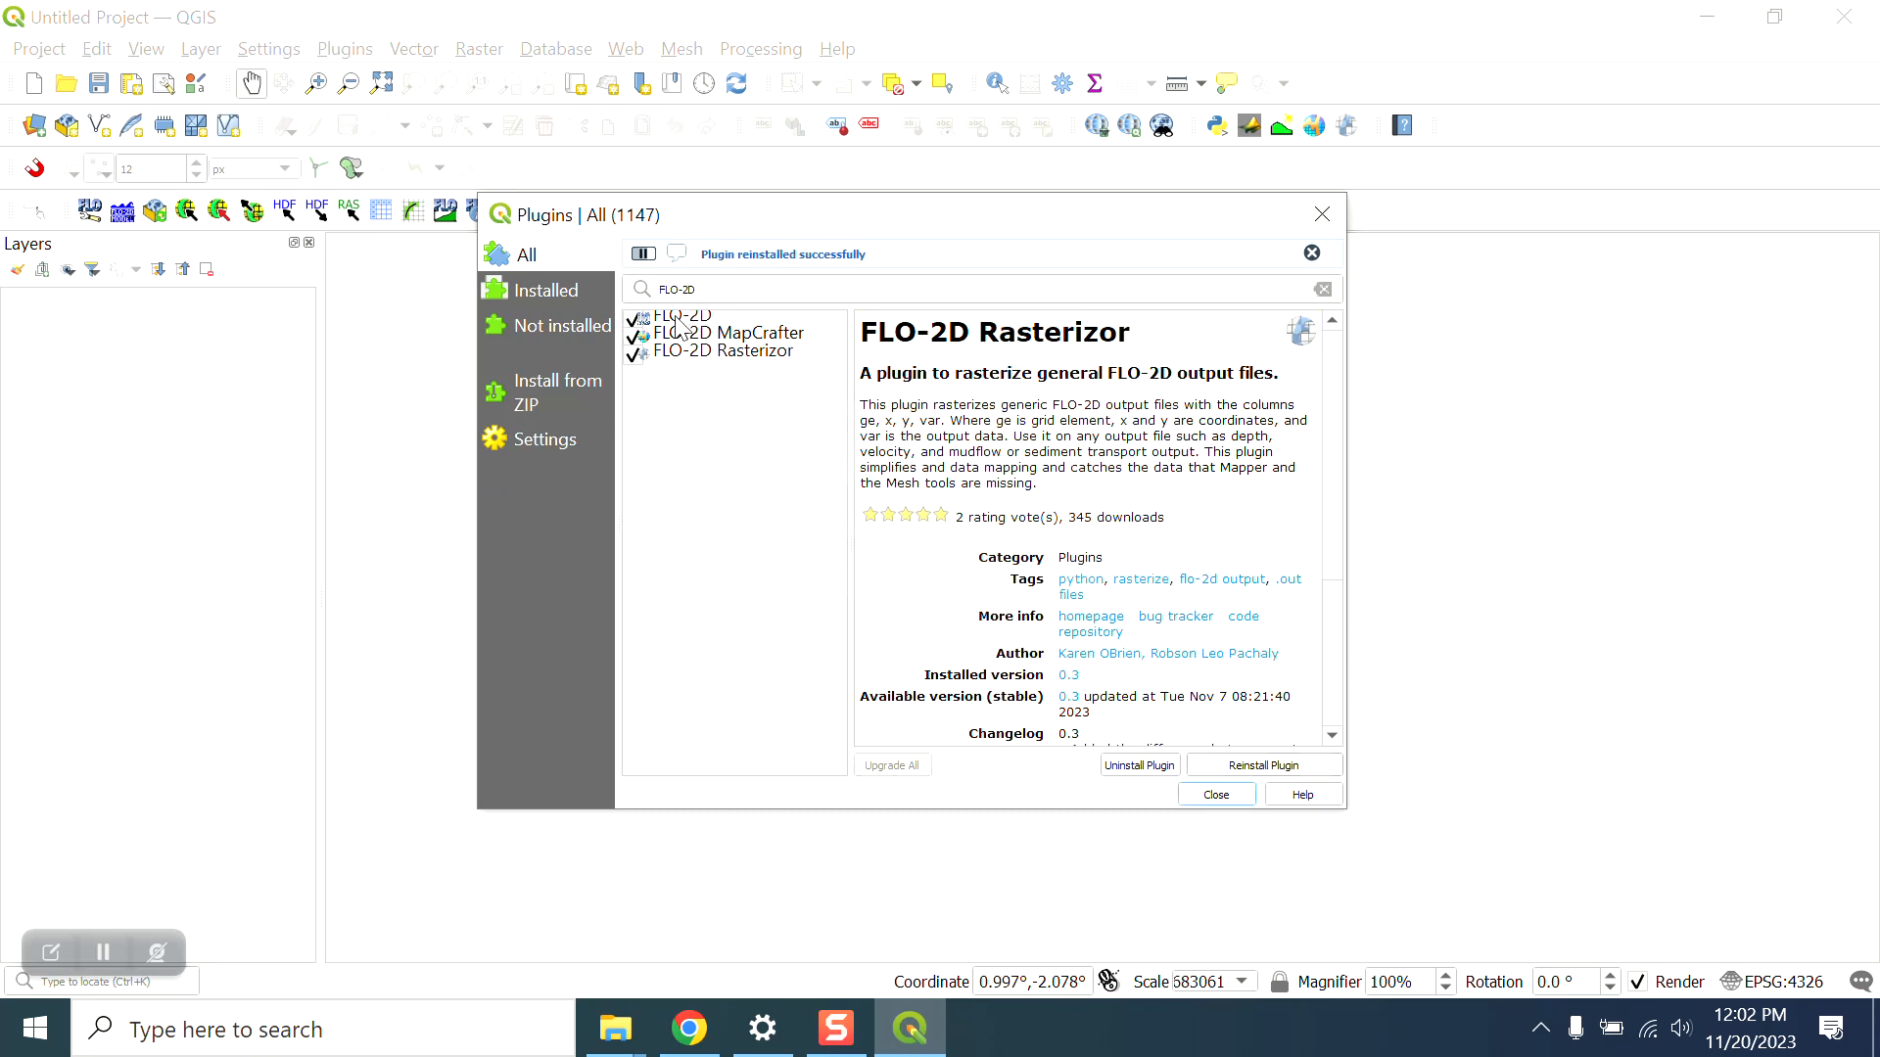
Step: Replace the plugin search with Quick and review the details of the QuickMapServices plugin
left_click(746, 293)
key("BackSpace")
key("BackSpace")
key("BackSpace")
key("BackSpace")
key("BackSpace")
key("BackSpace")
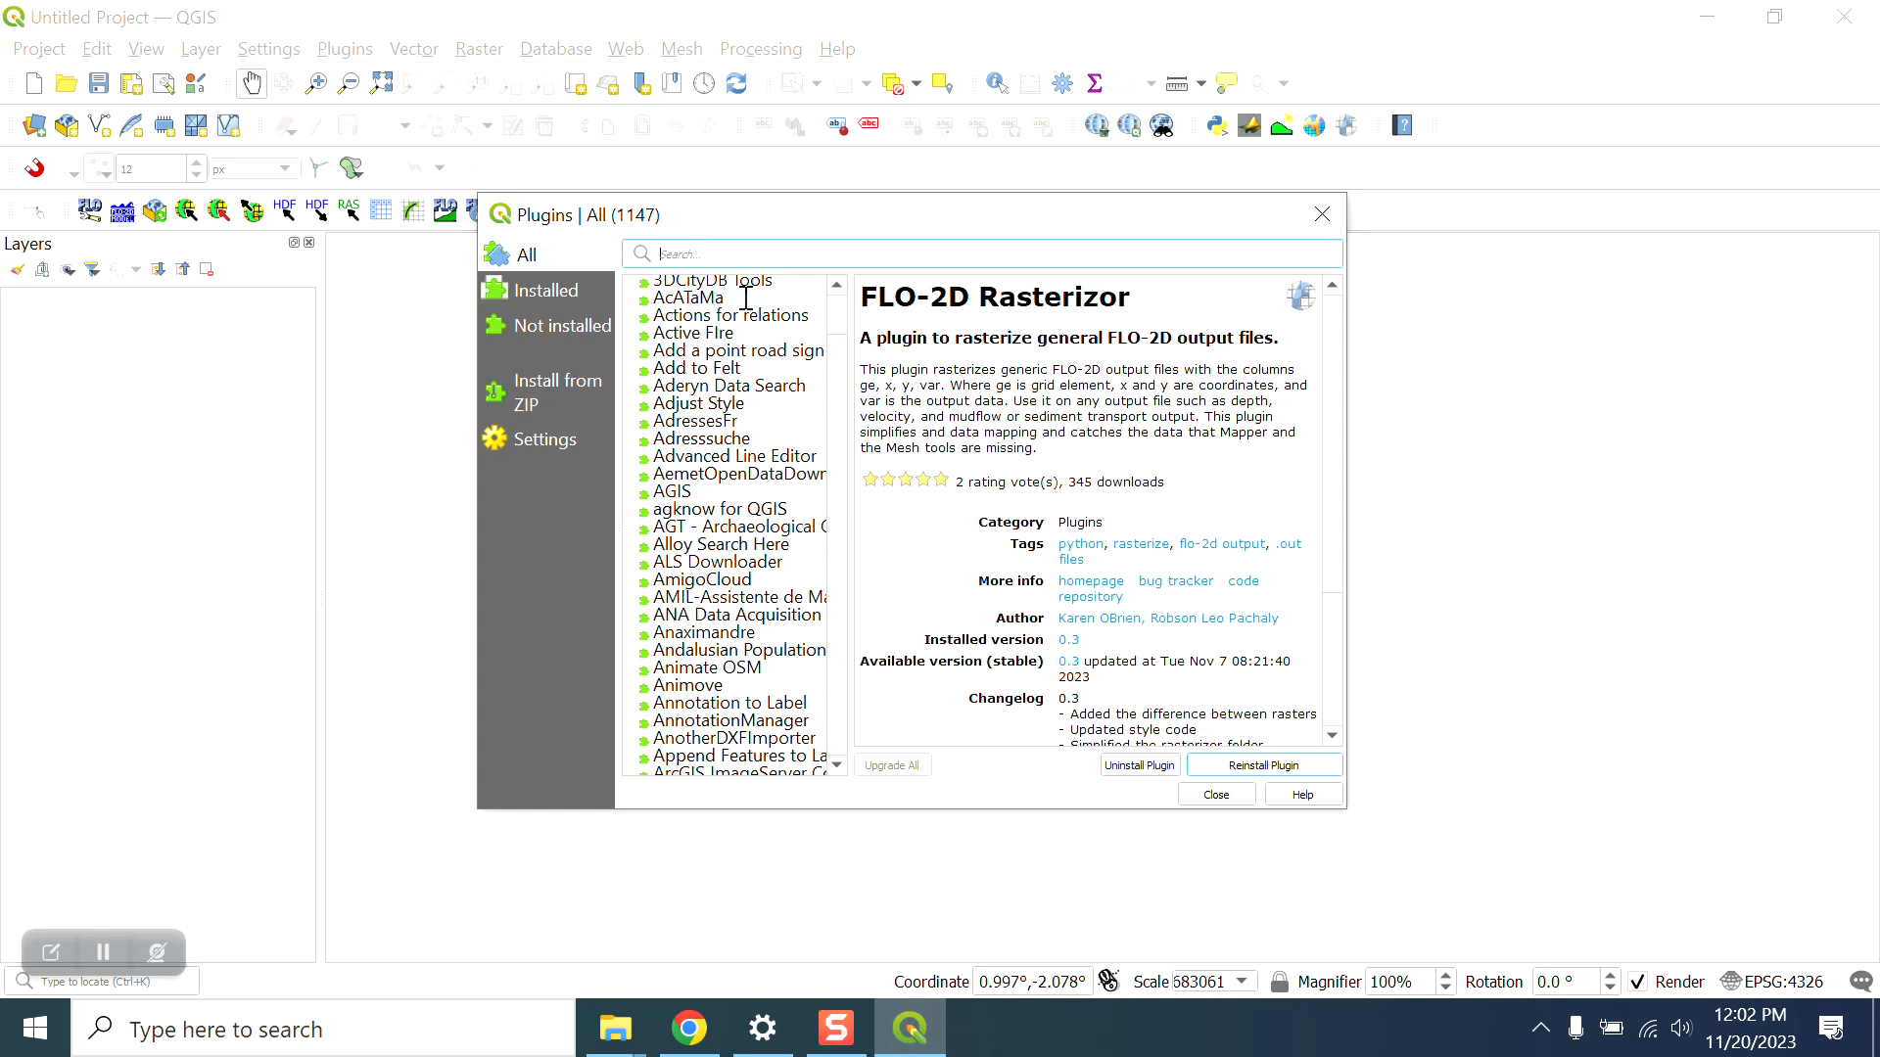
type("Quick")
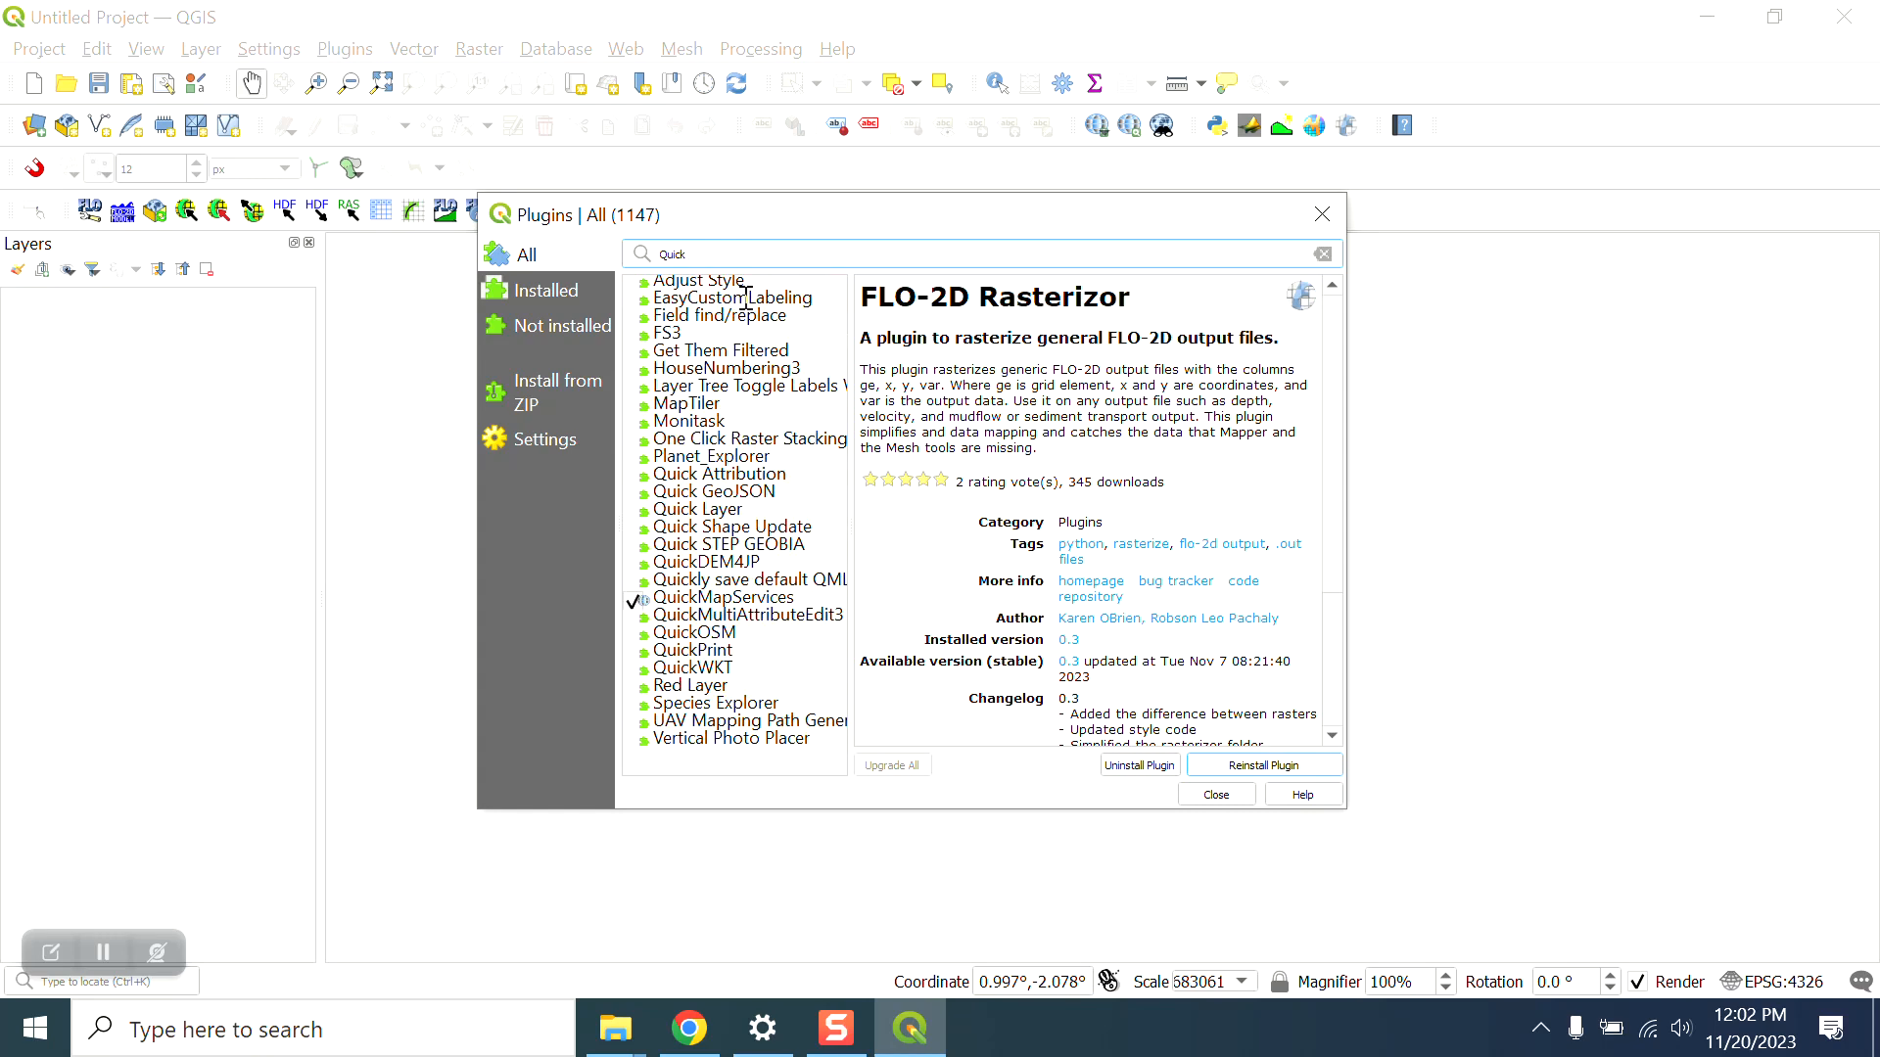
left_click(721, 600)
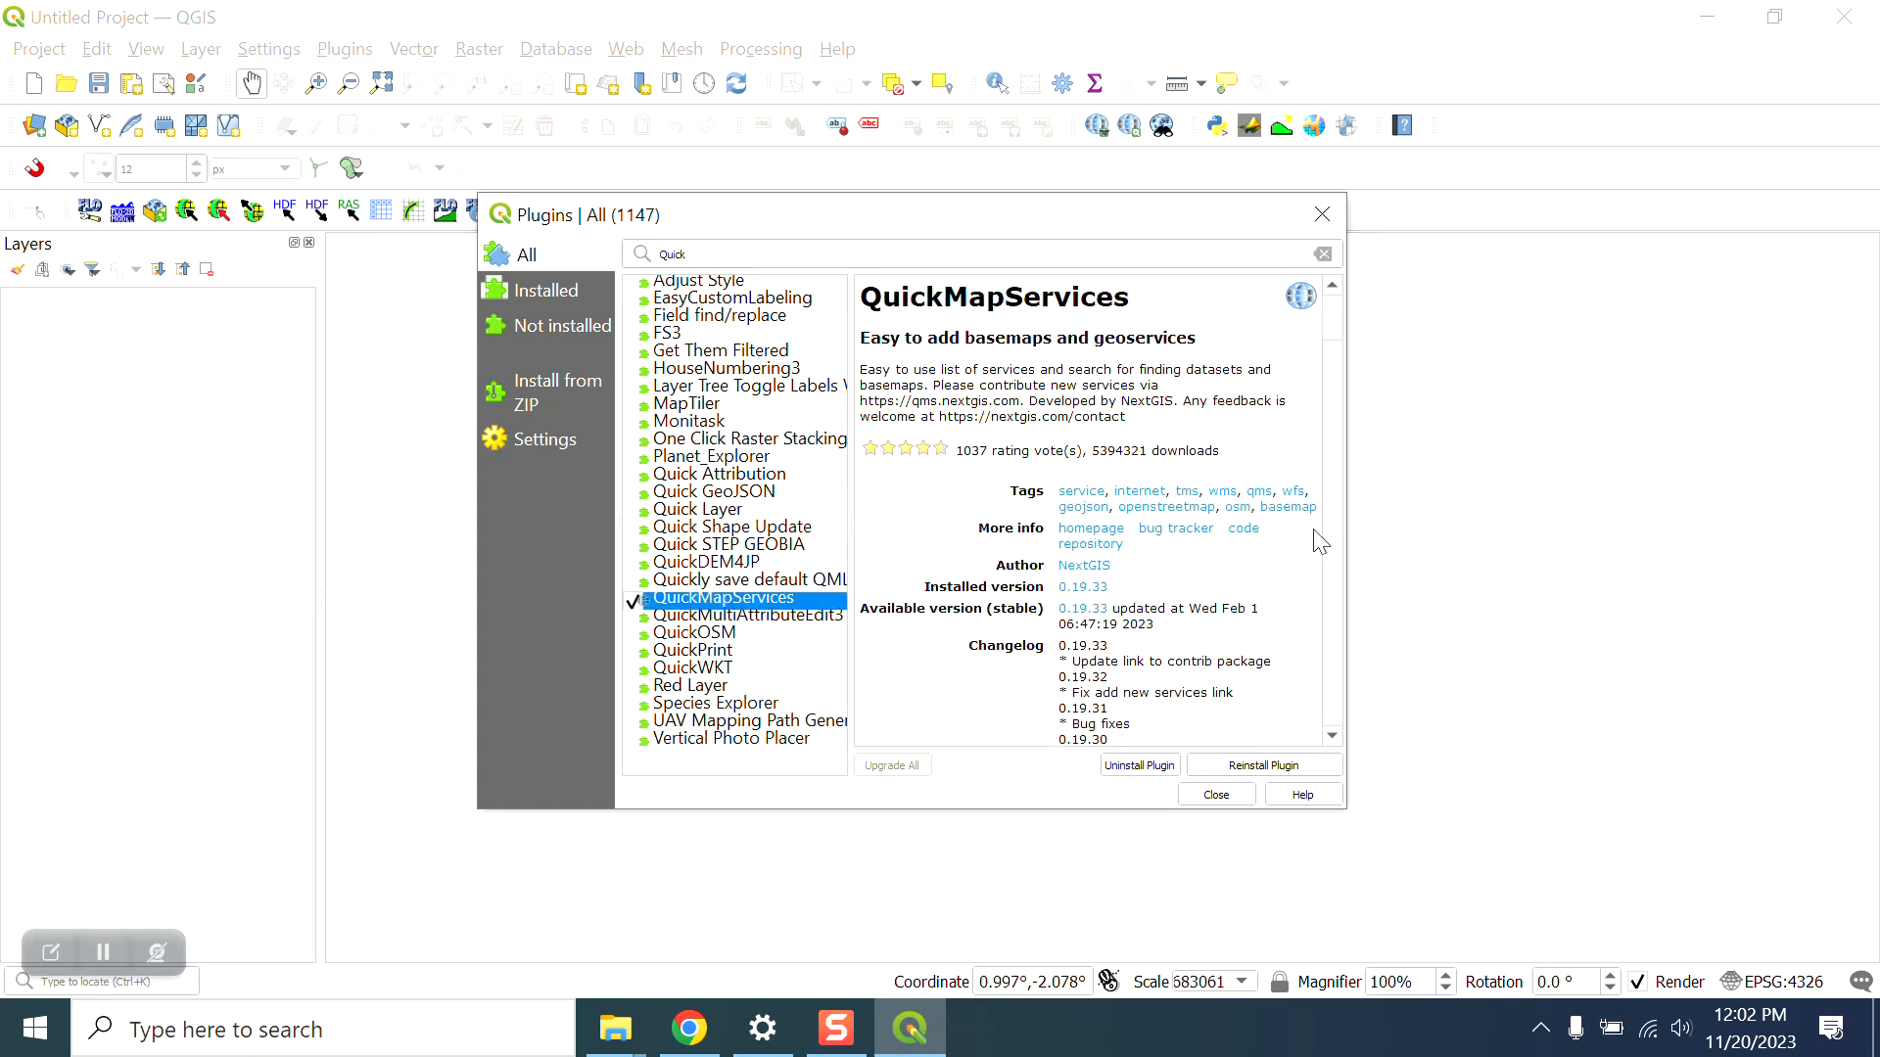
Step: Replace the plugin search with Profile T and review the details of the Profile tool plugin
double_click(712, 254)
type("Pro")
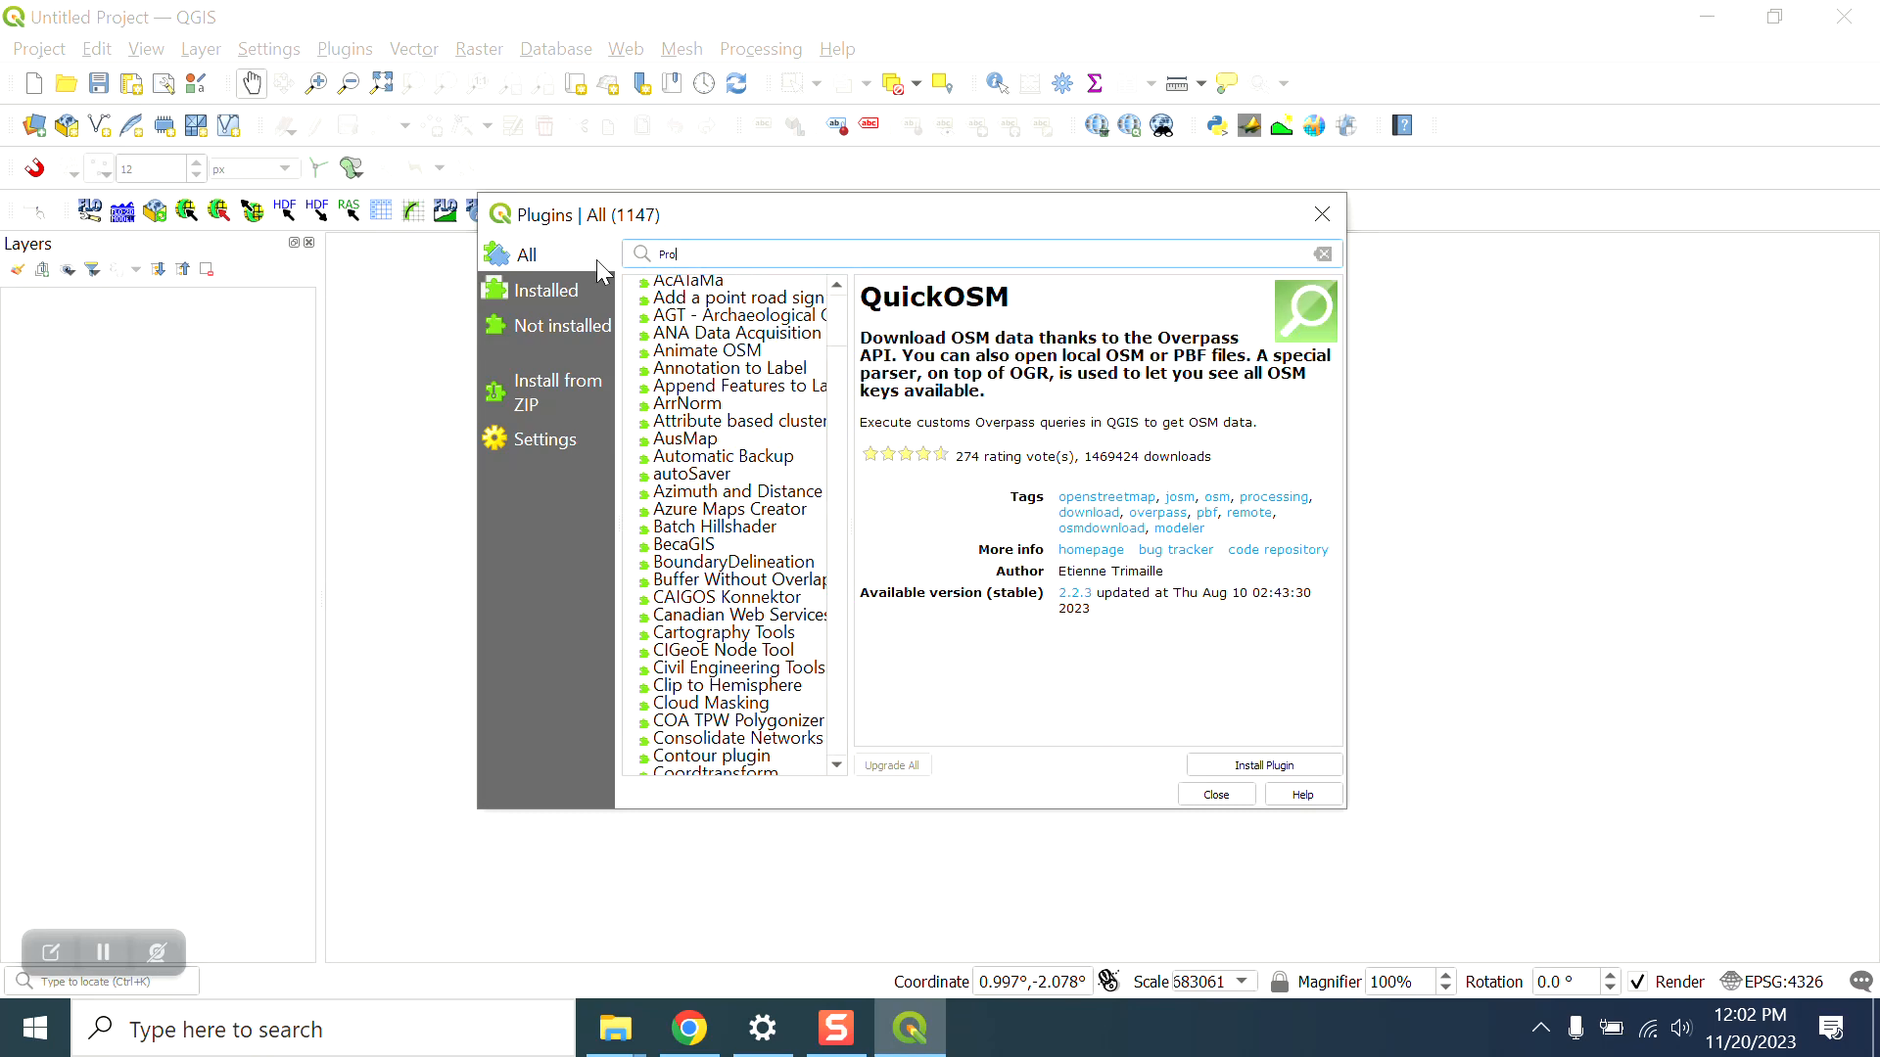
type("file T")
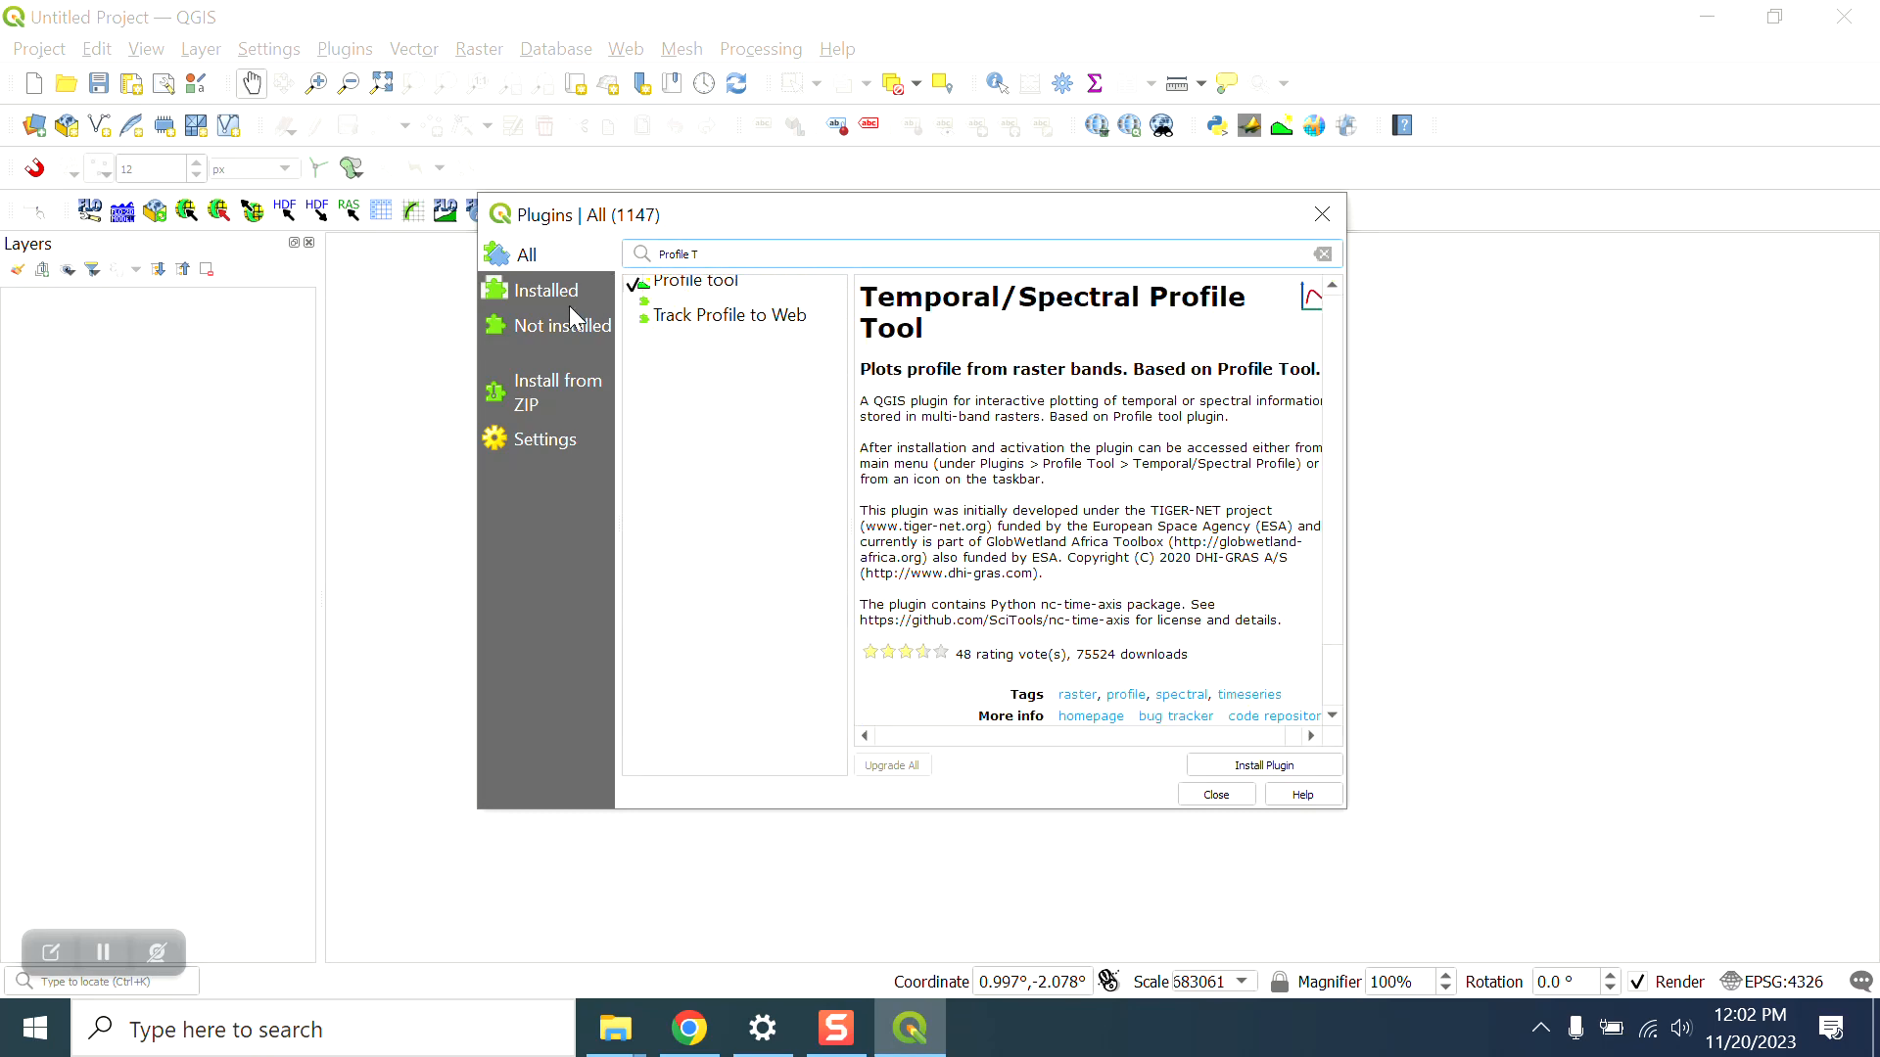
left_click(707, 287)
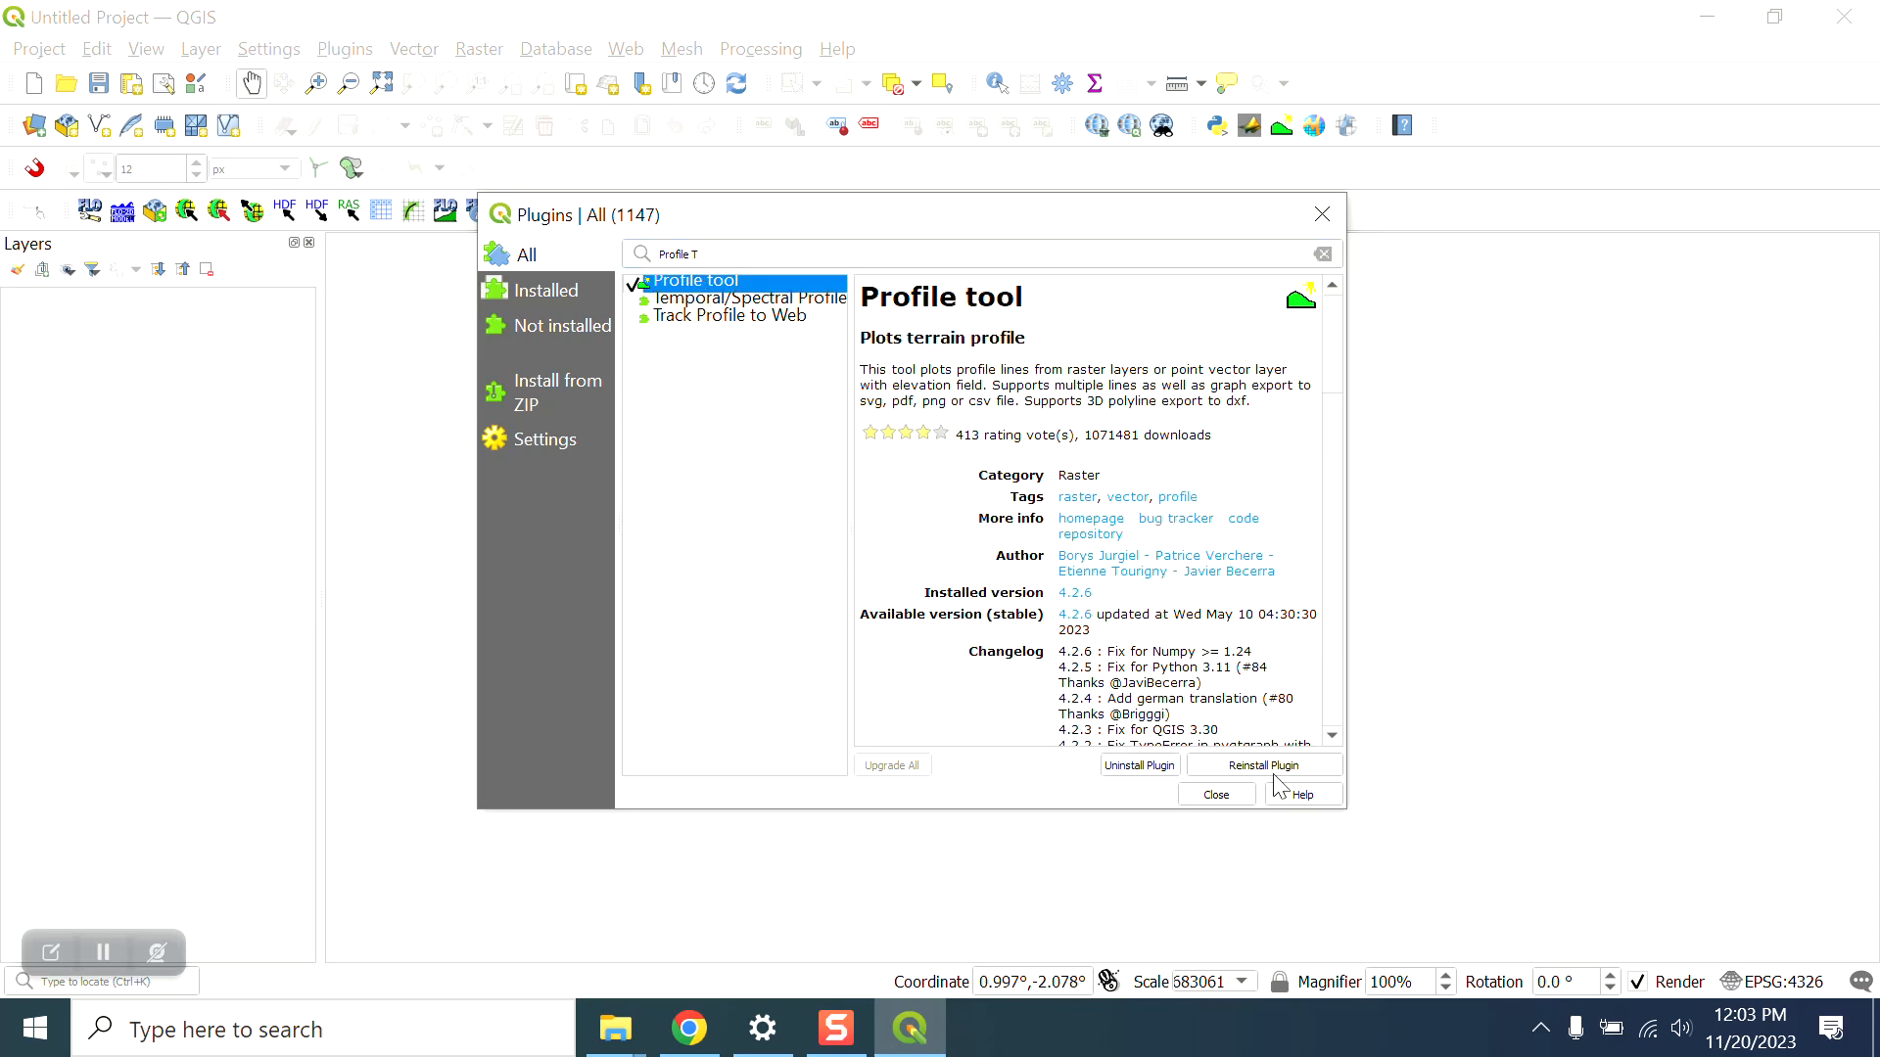
Step: Search the plugins for Curve and review the details of the Curve Number Generator plugin
left_click(726, 252)
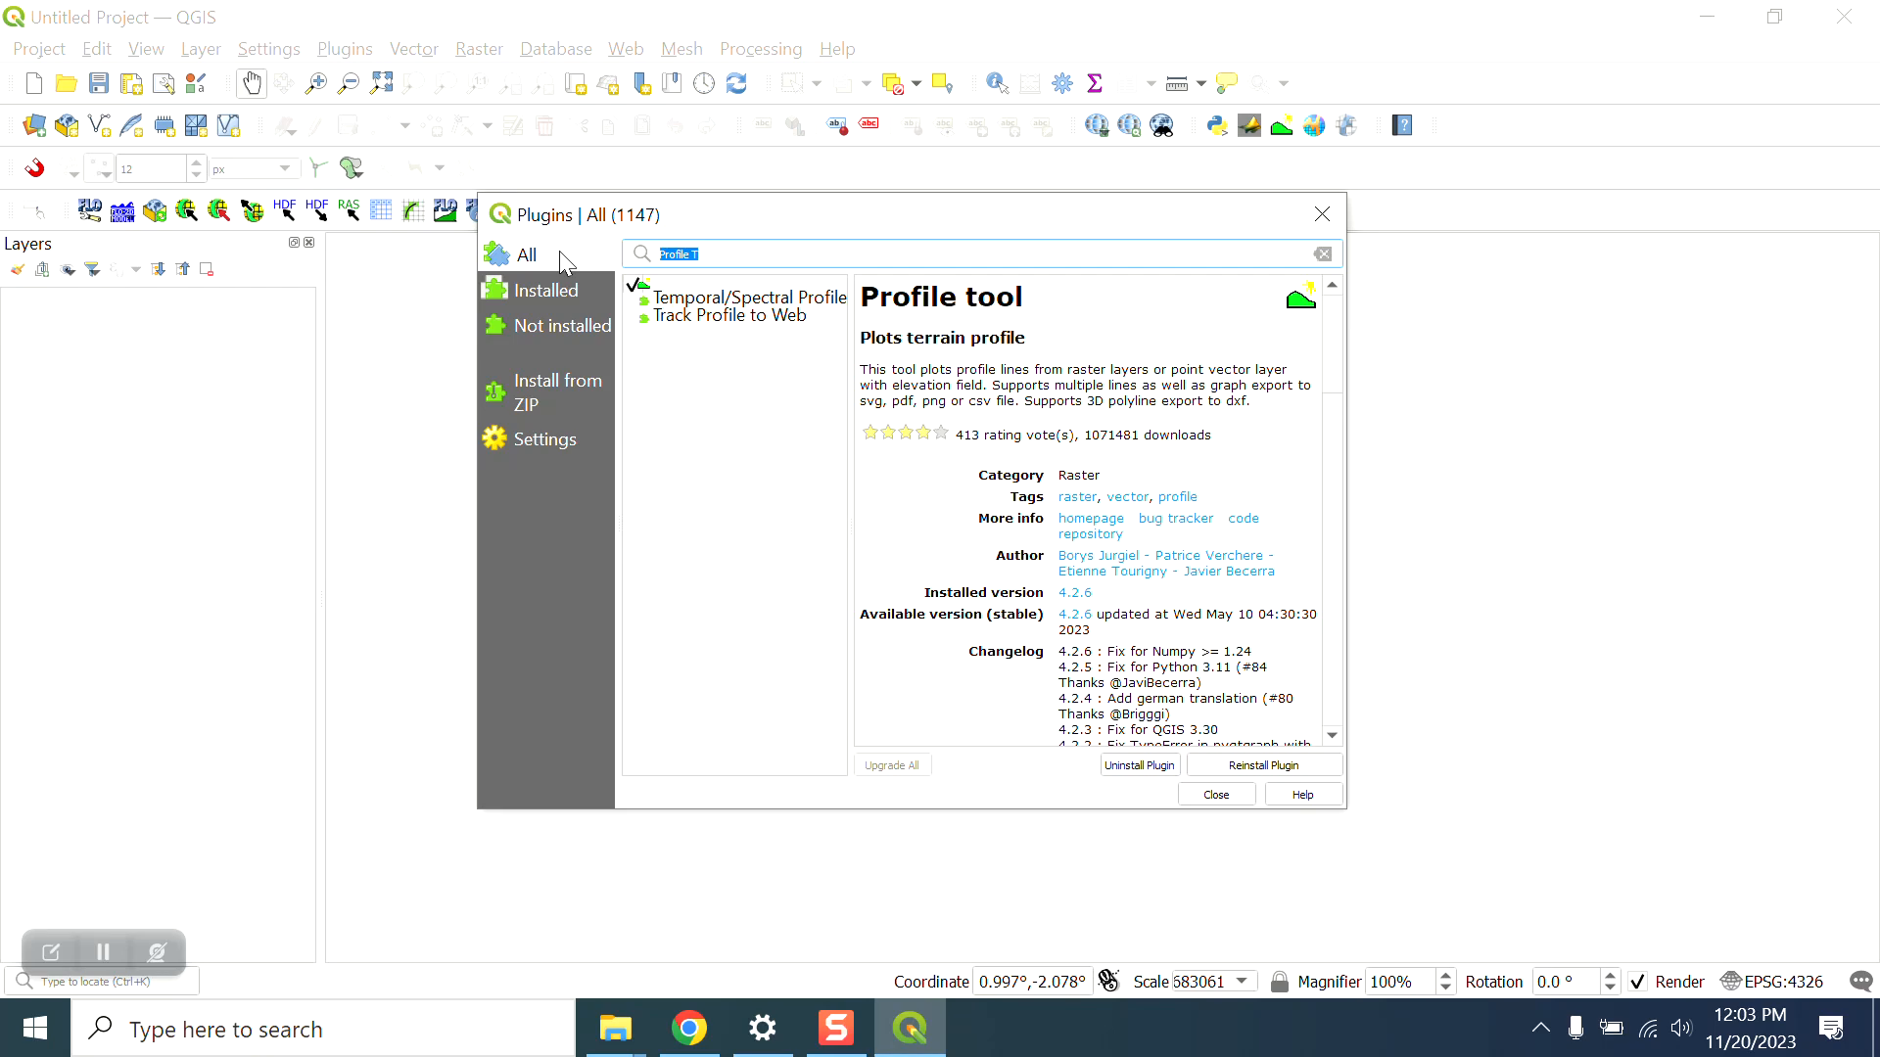
type("Curve")
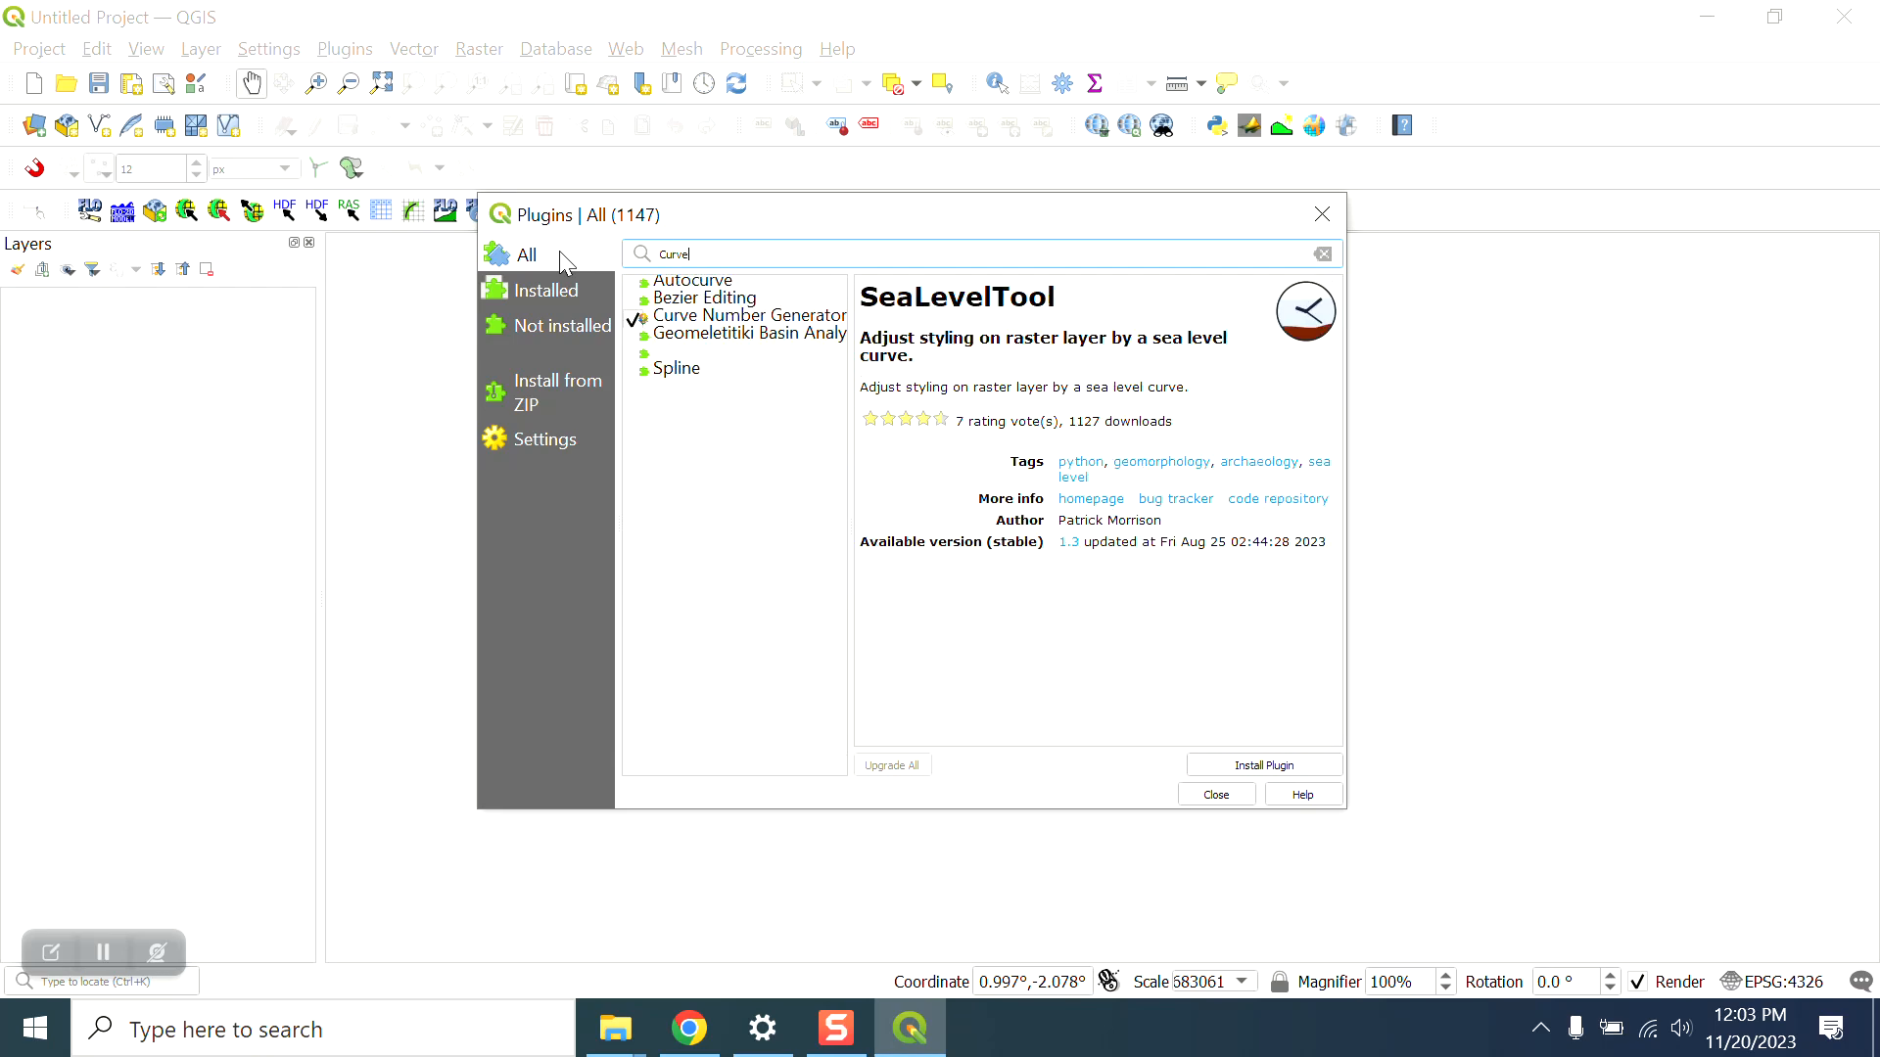
left_click(703, 315)
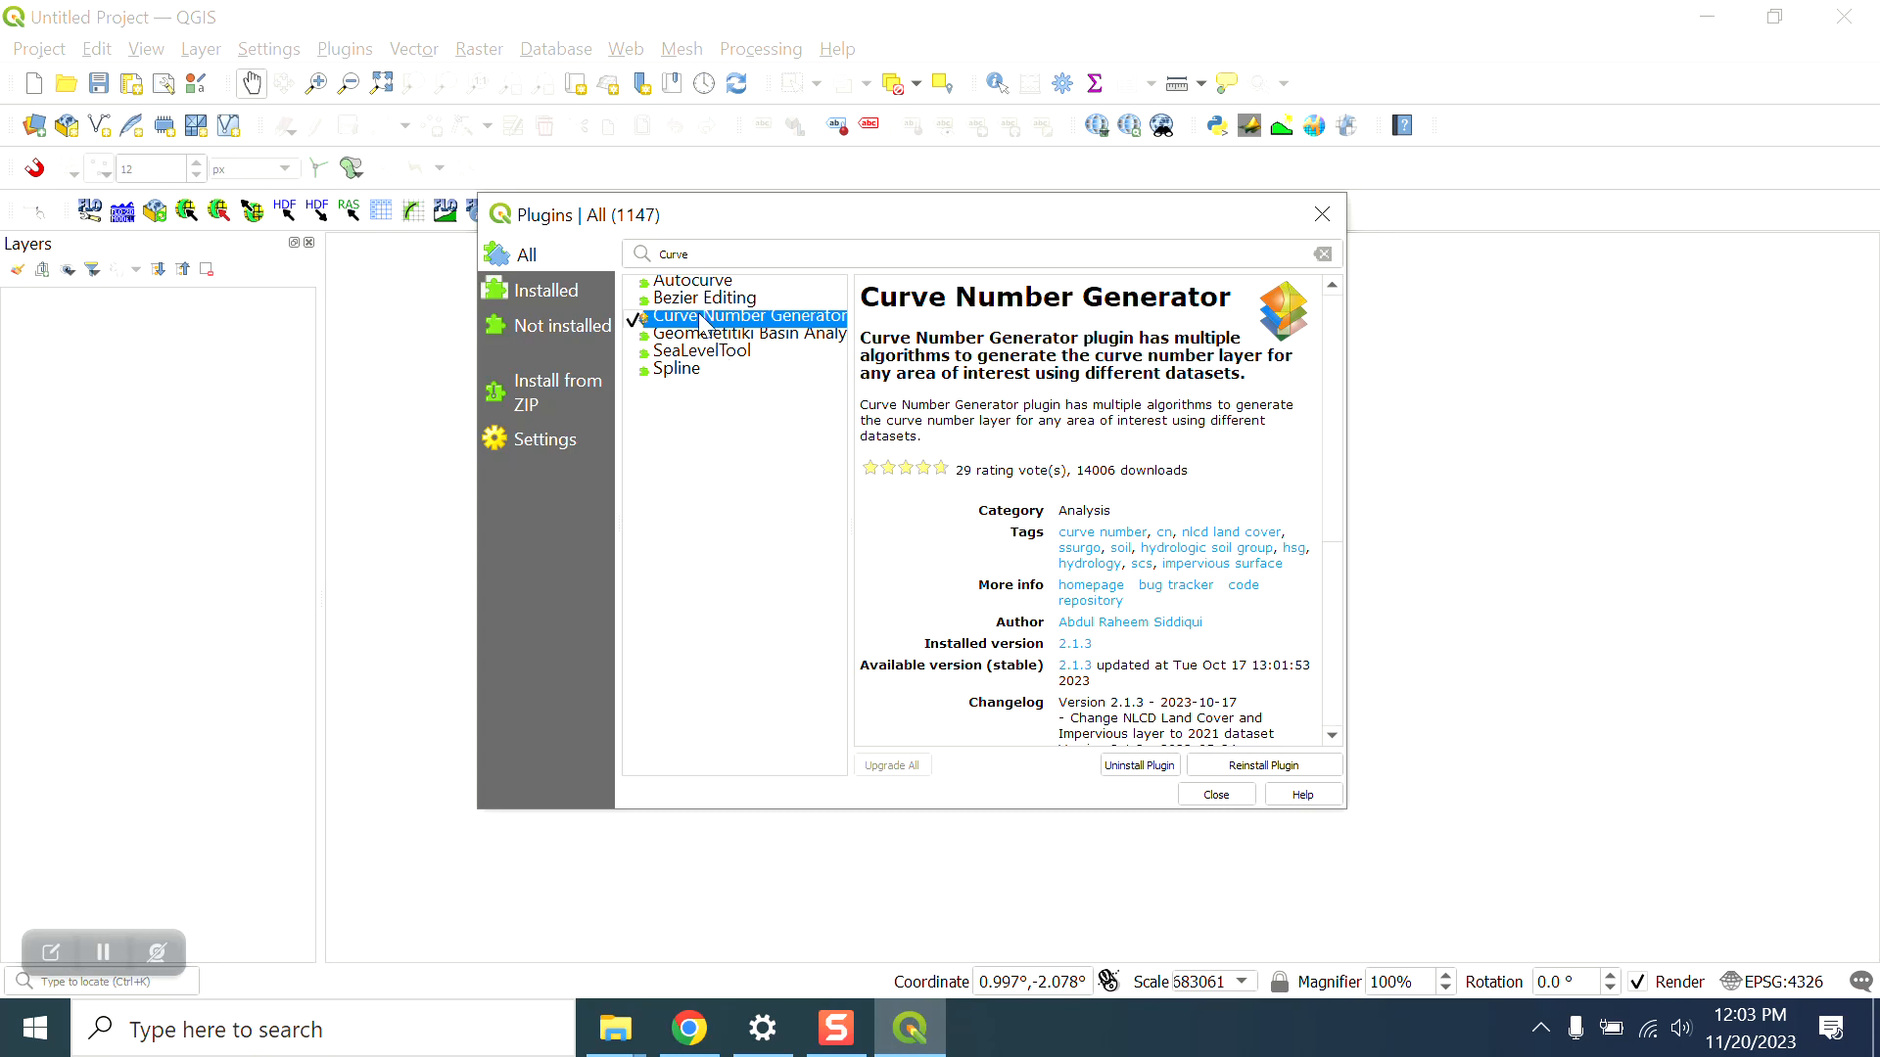
Step: Search the plugins for OpenT, review the OpenTopography DEM Downloader plugin's details, and disable that plugin
left_click_drag(734, 247, 634, 247)
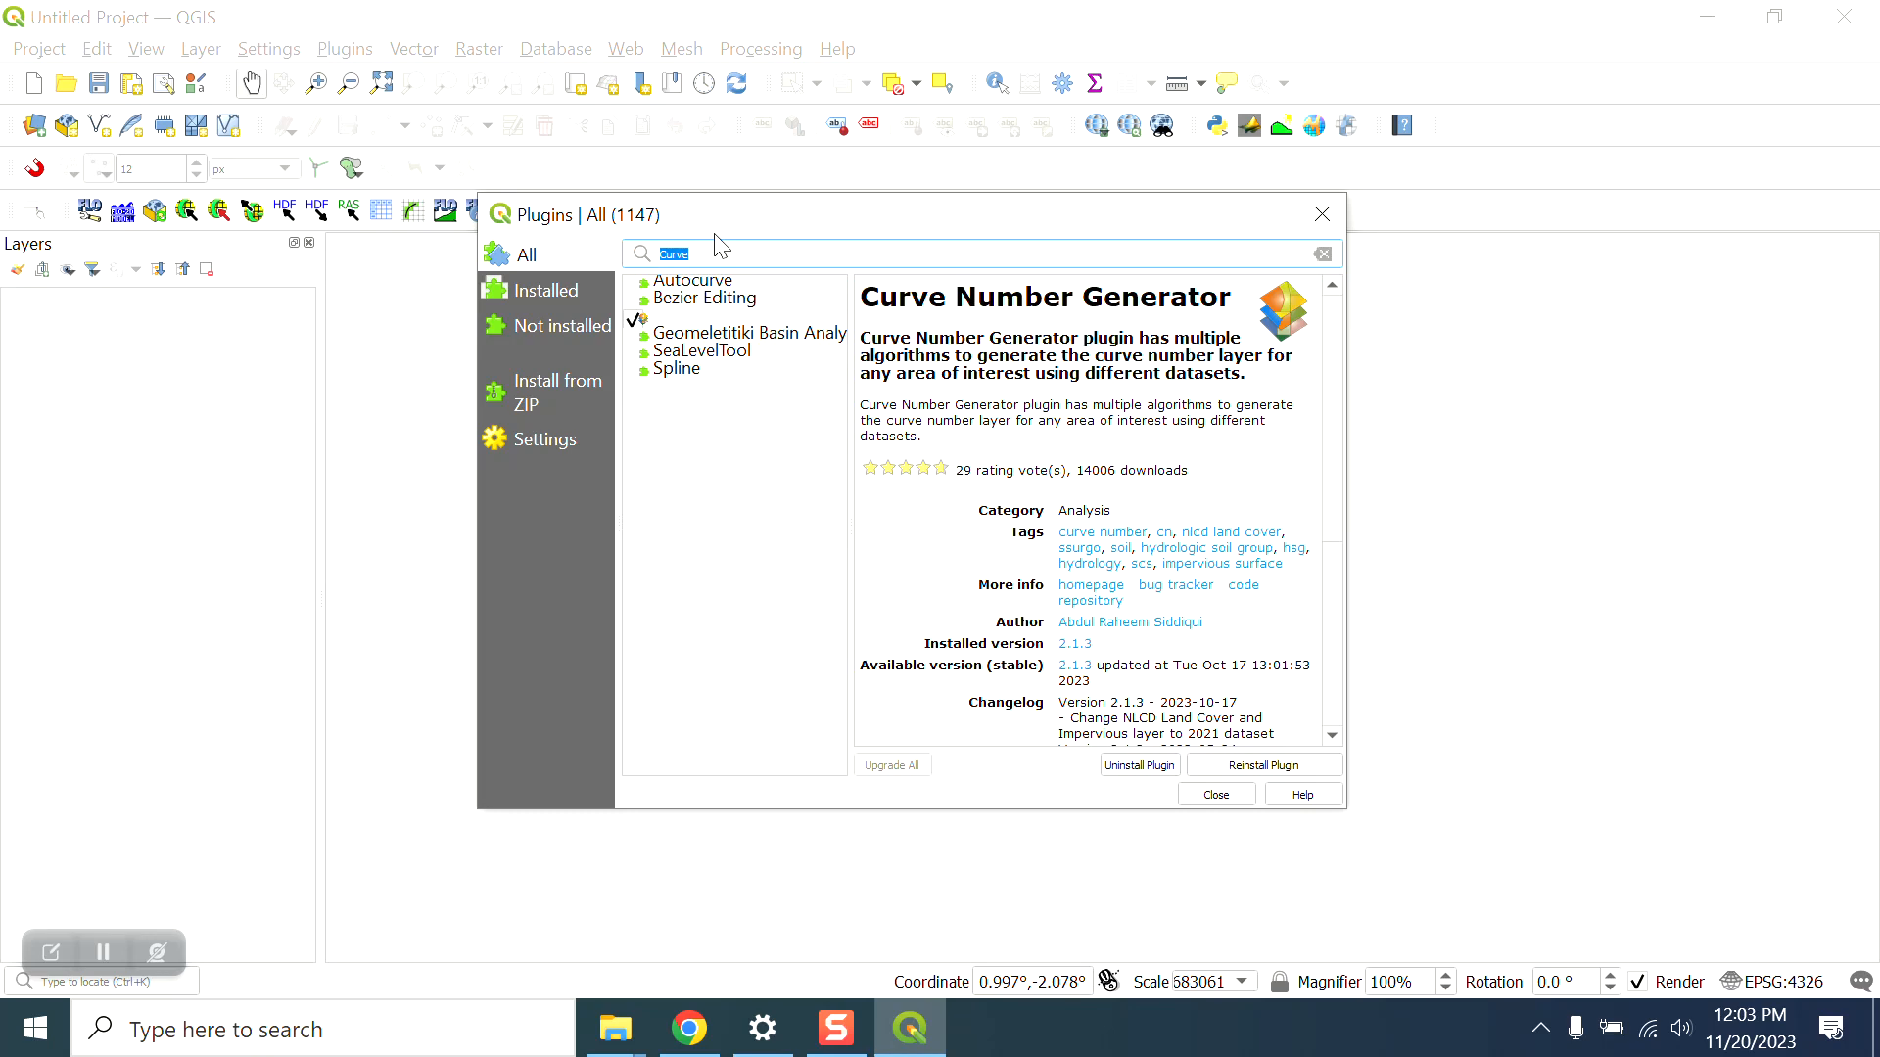
type("o")
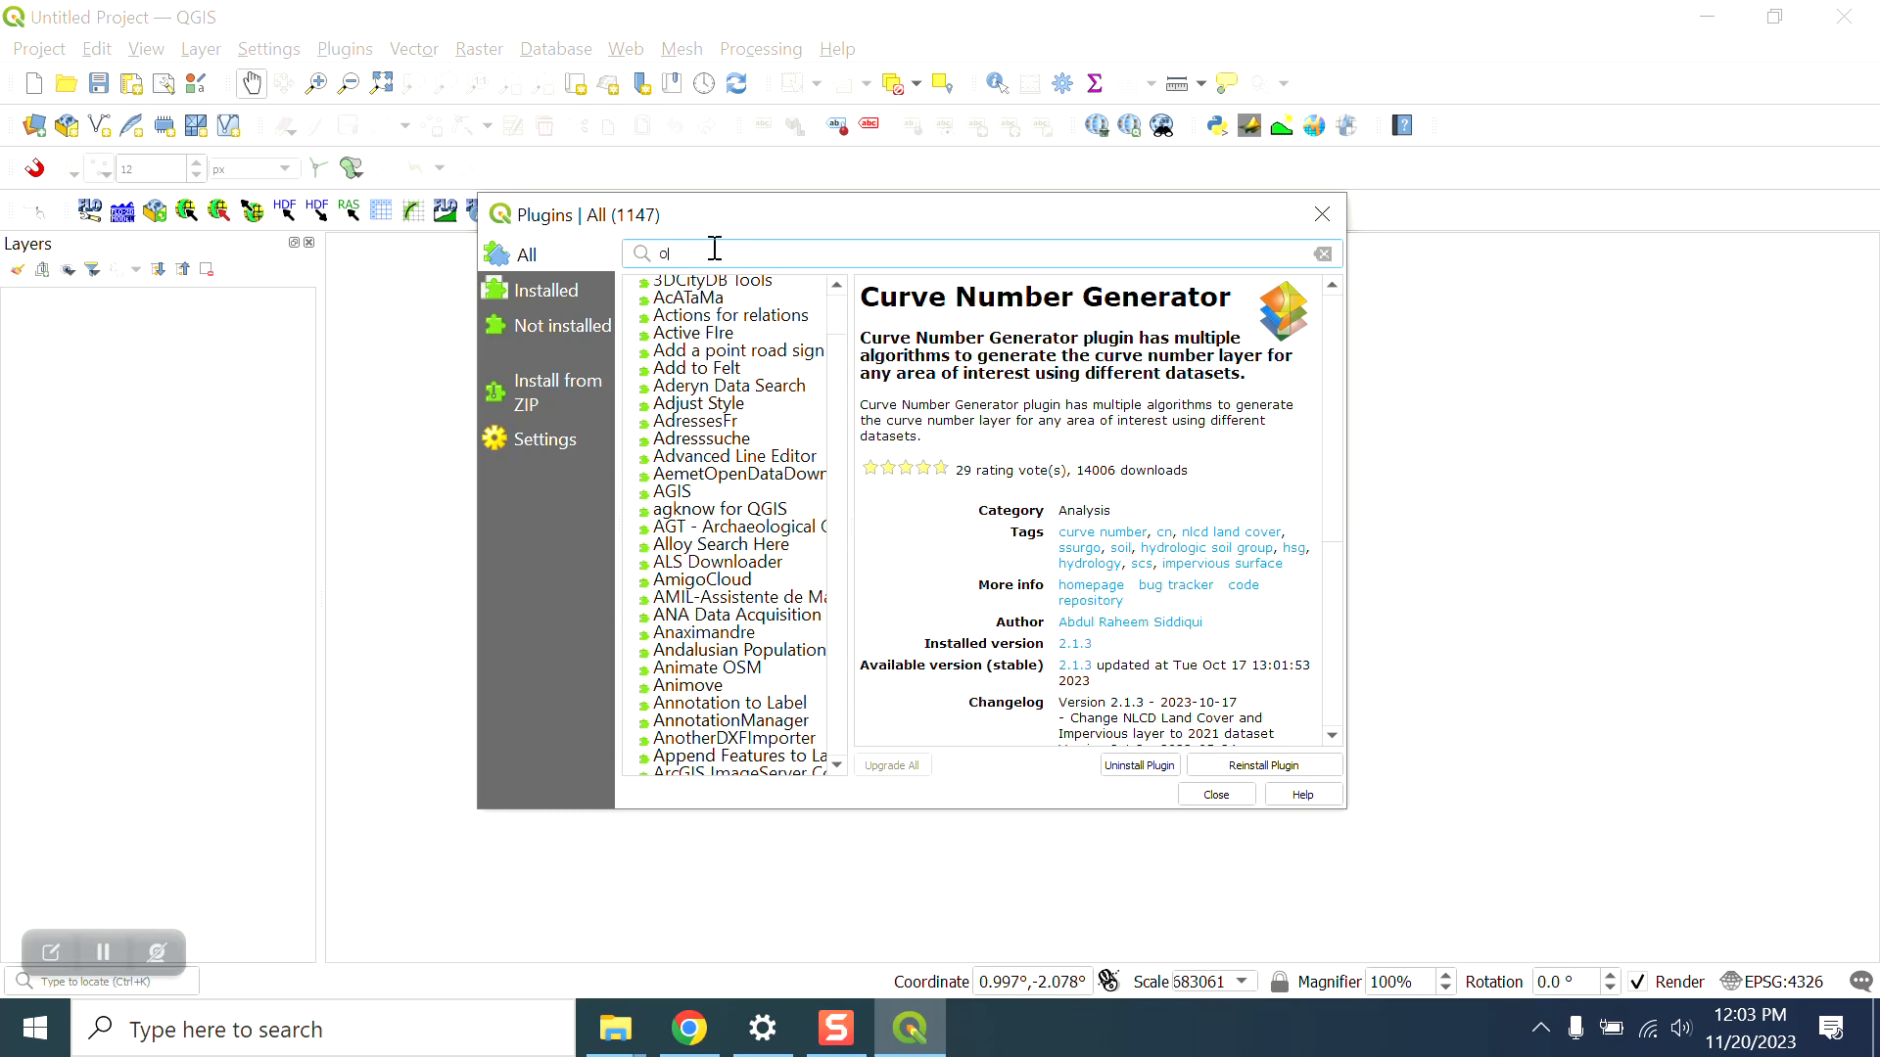
type("pen")
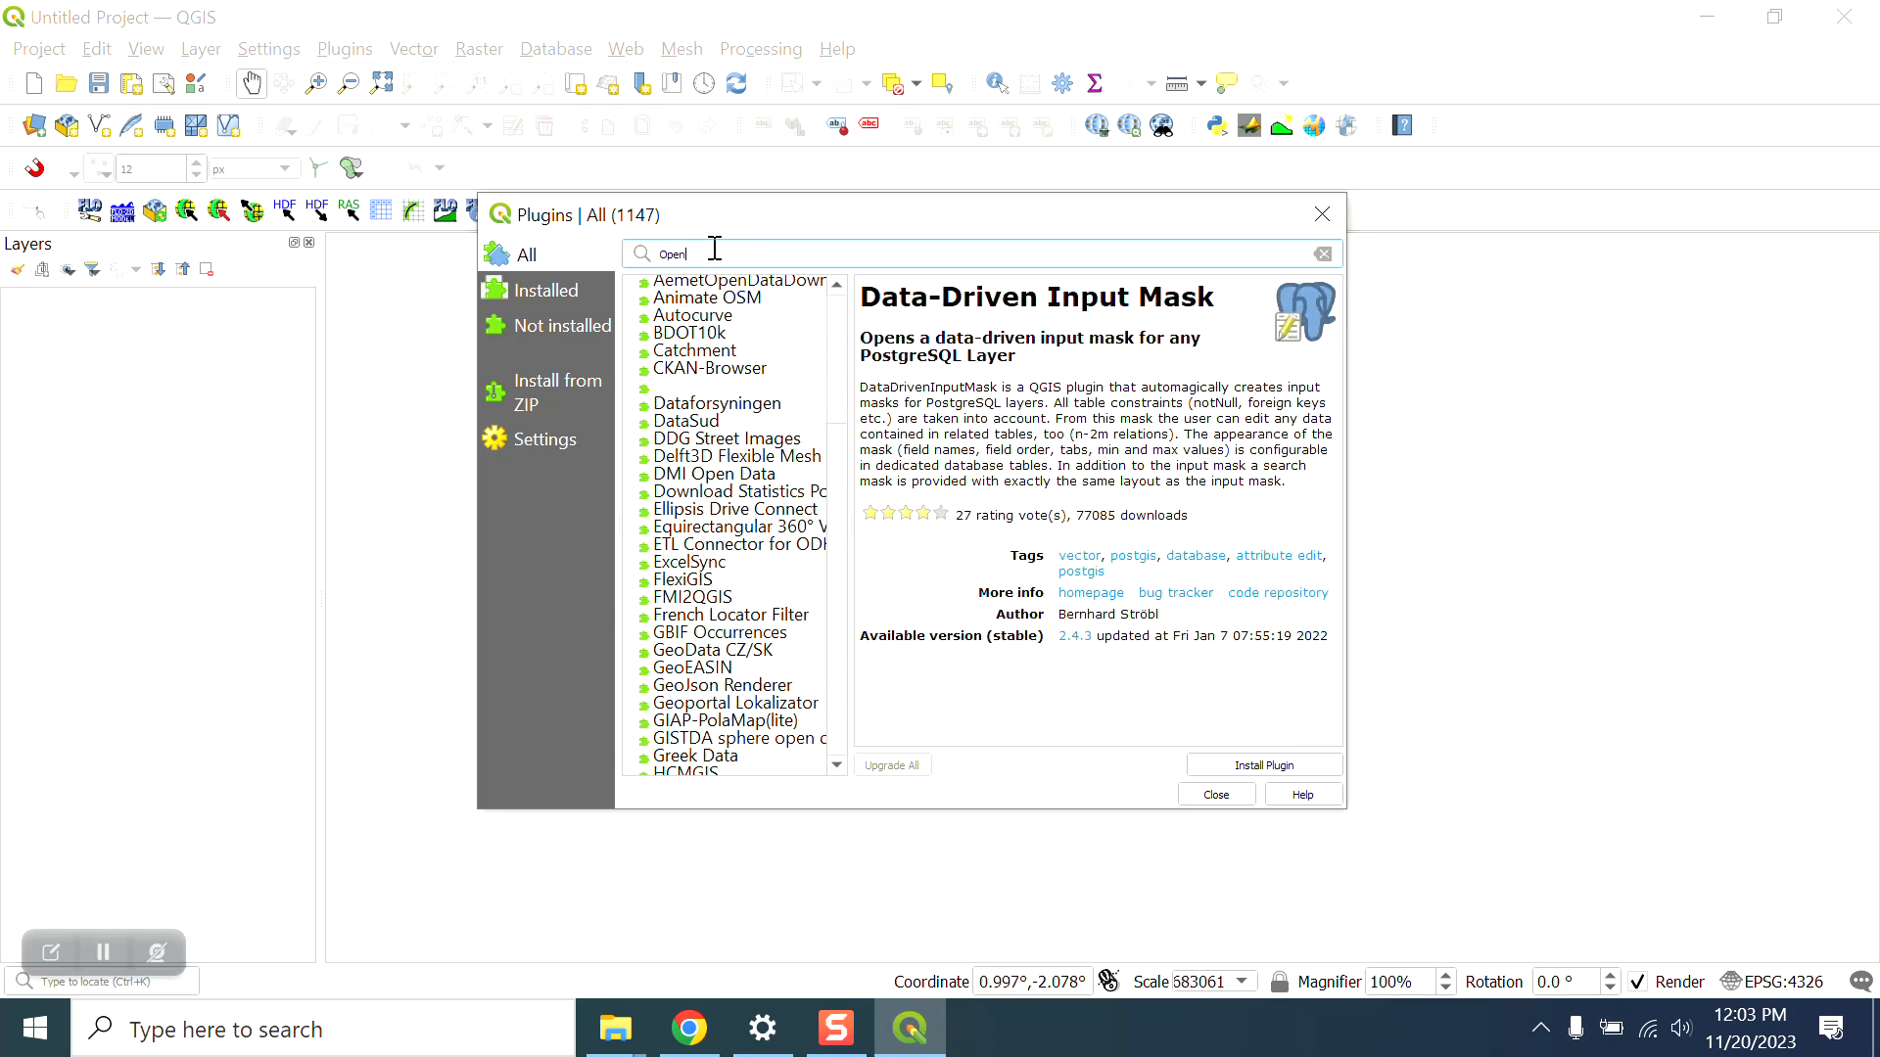
type("T")
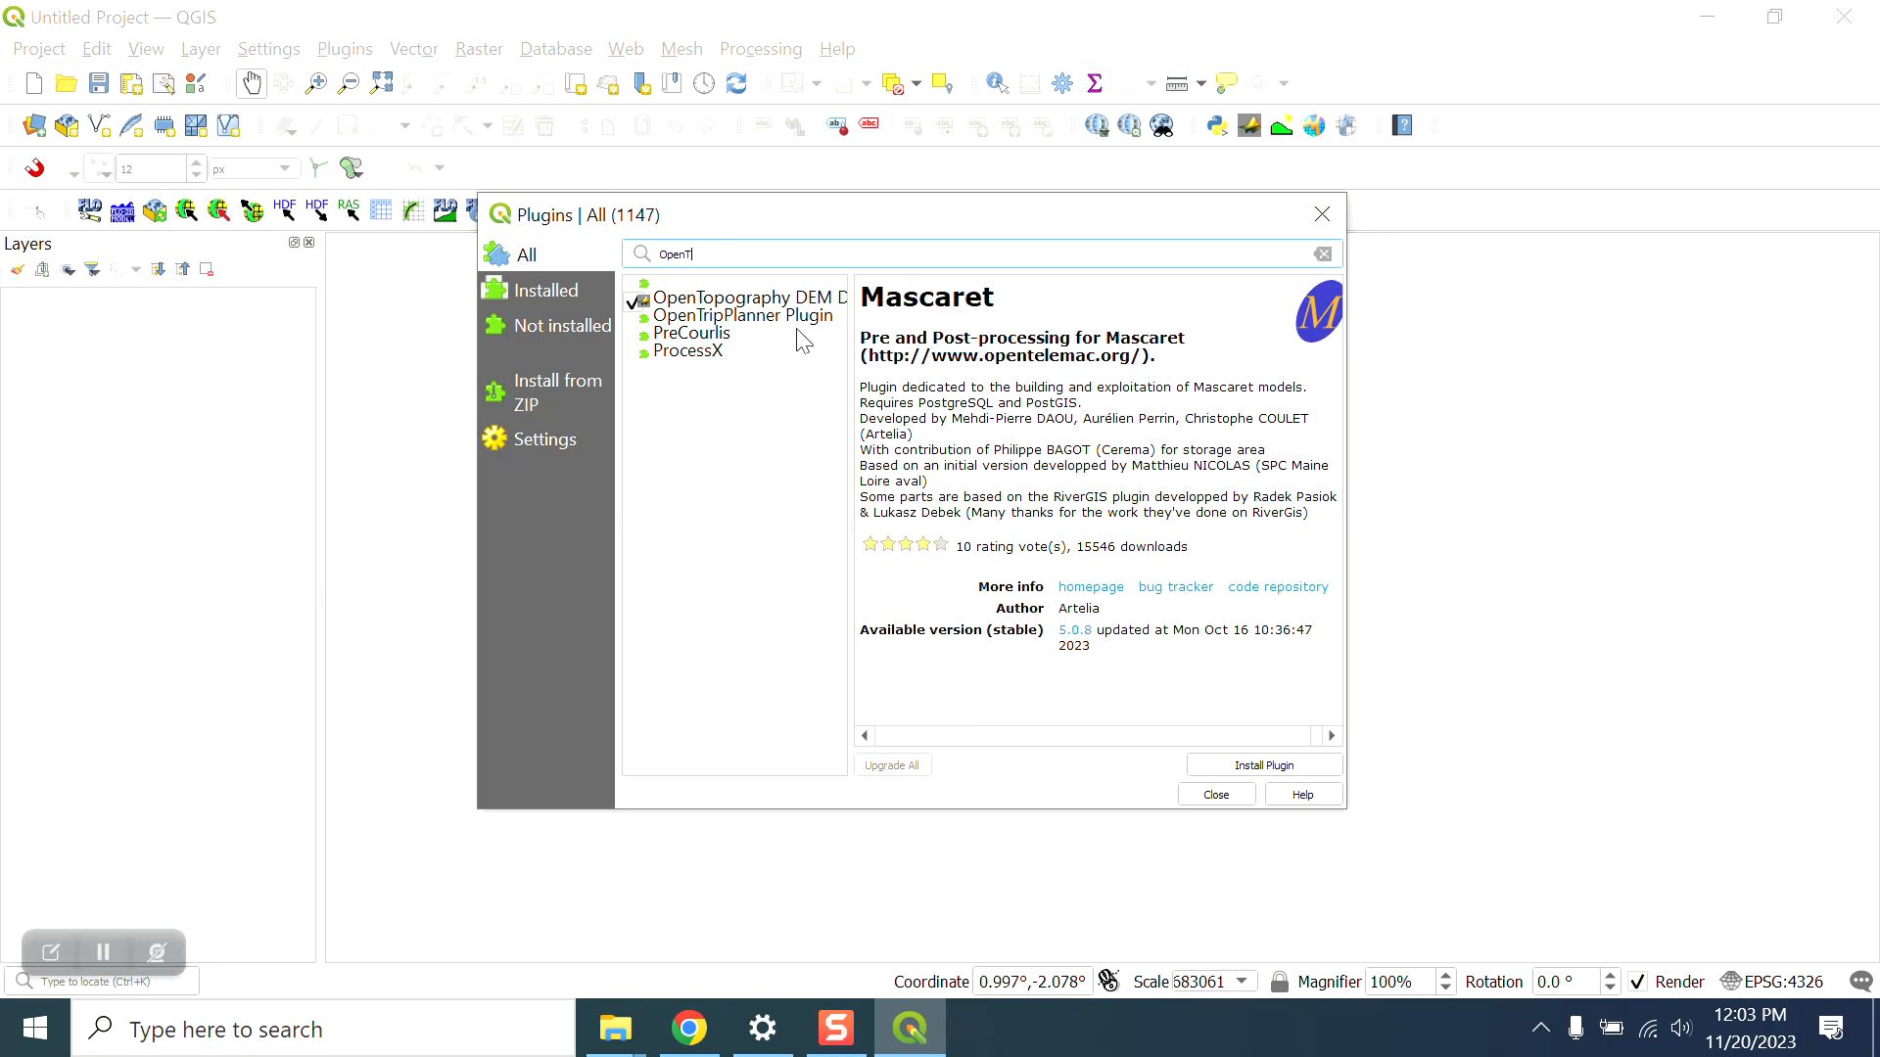
left_click(798, 300)
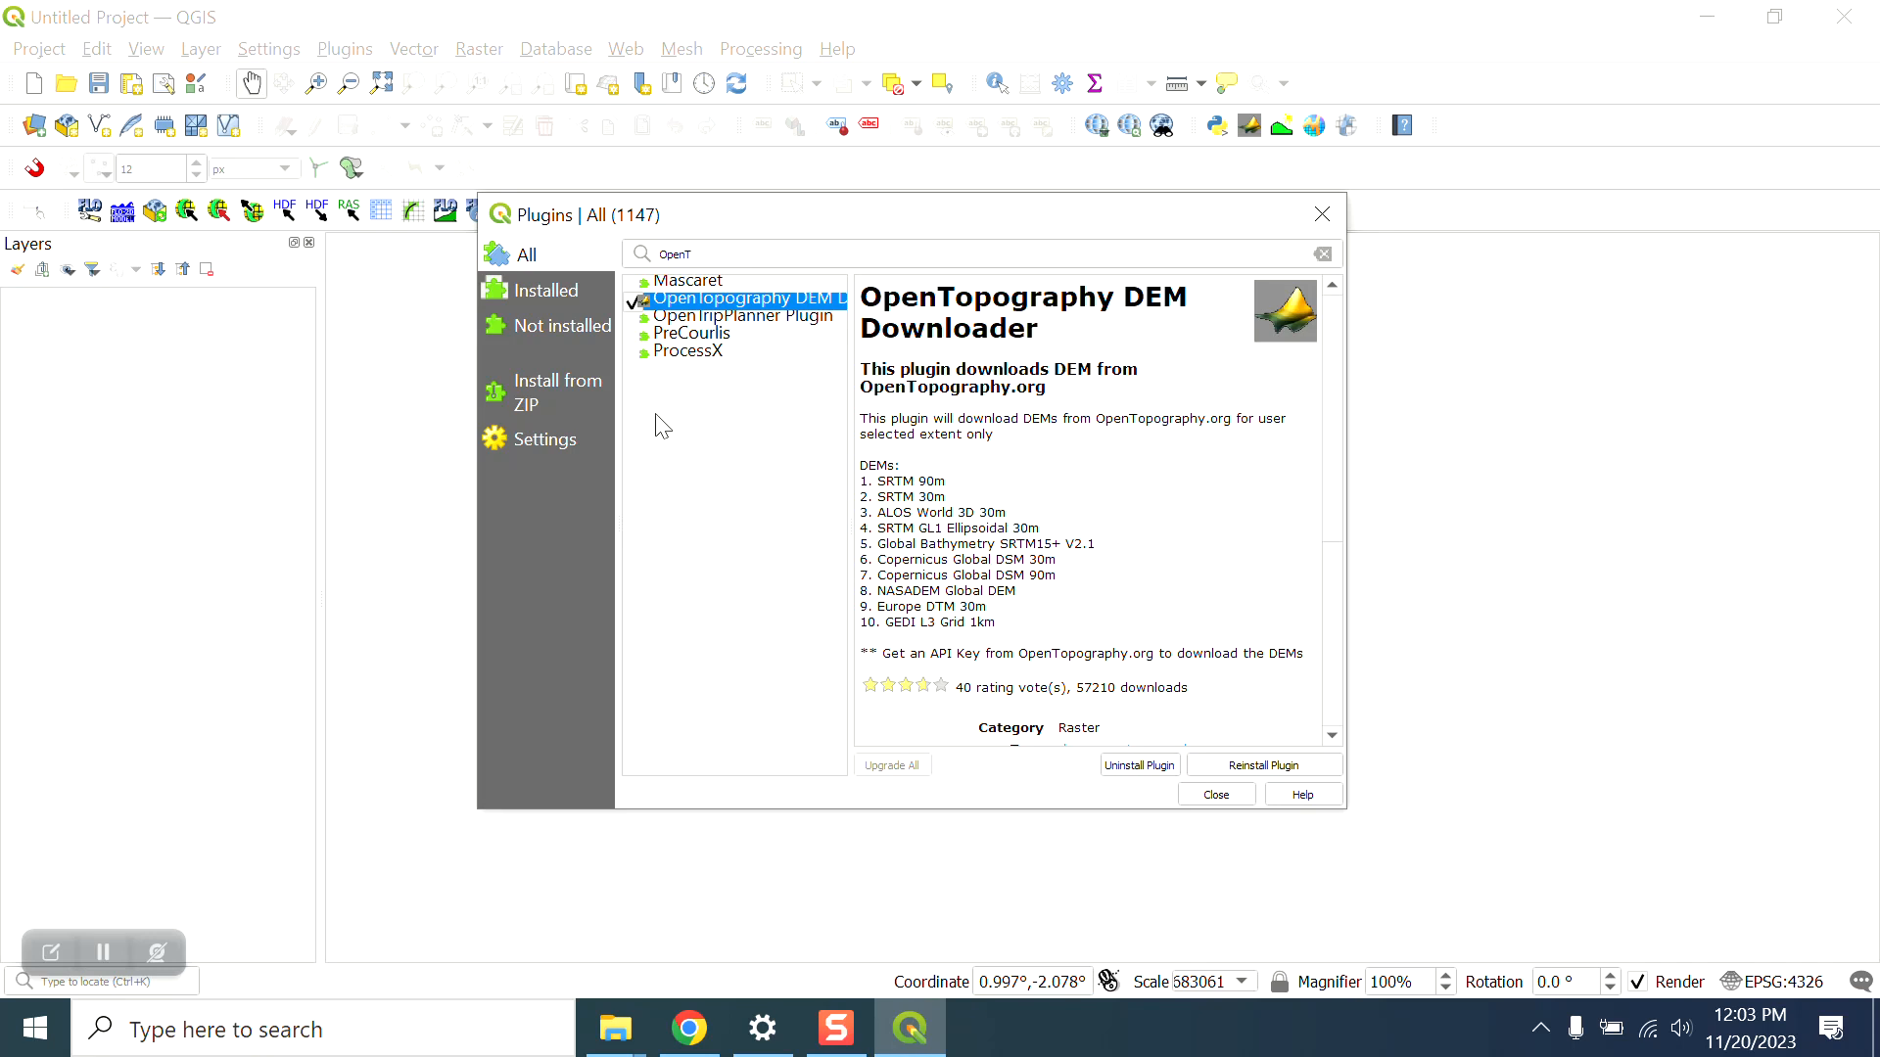
left_click(635, 304)
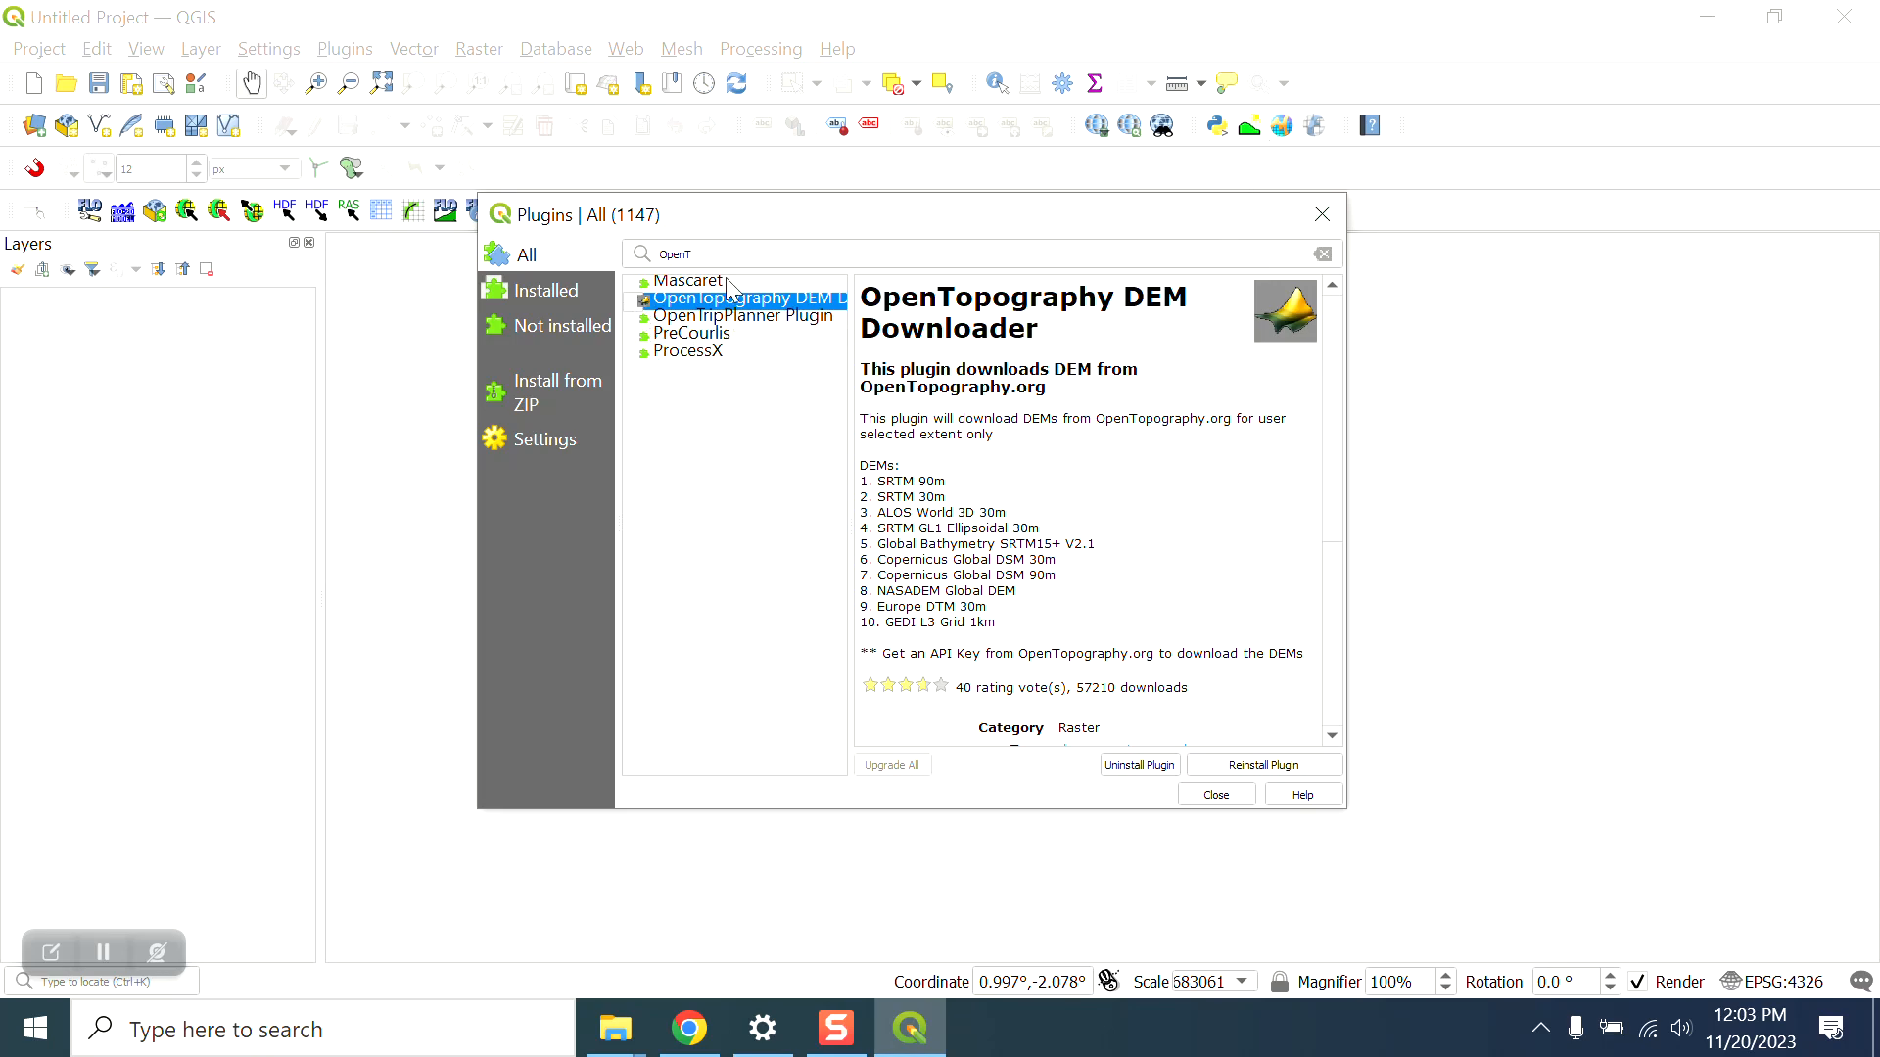
Step: Search the plugins for MapBiomas, enable the MapBiomas Collection plugin, and review its details and changelog
left_click(631, 252)
type("Ma")
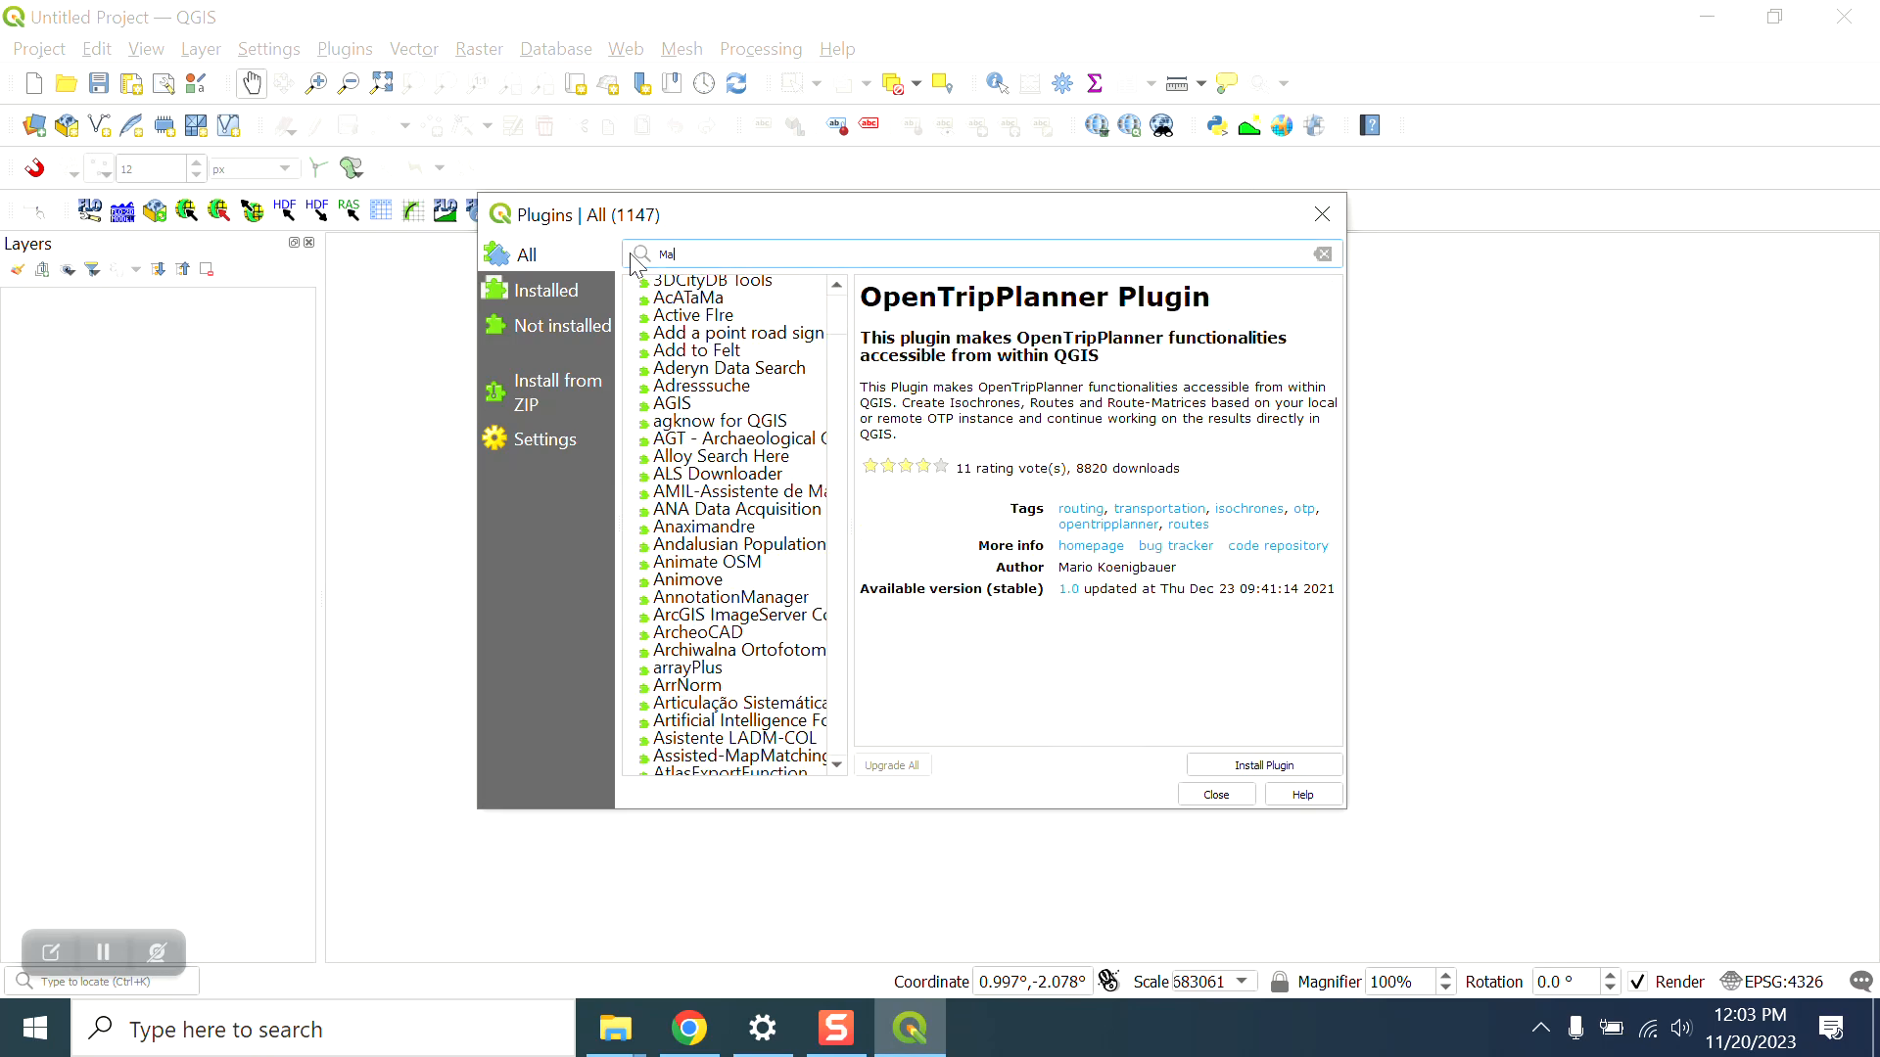
type("pBiomas")
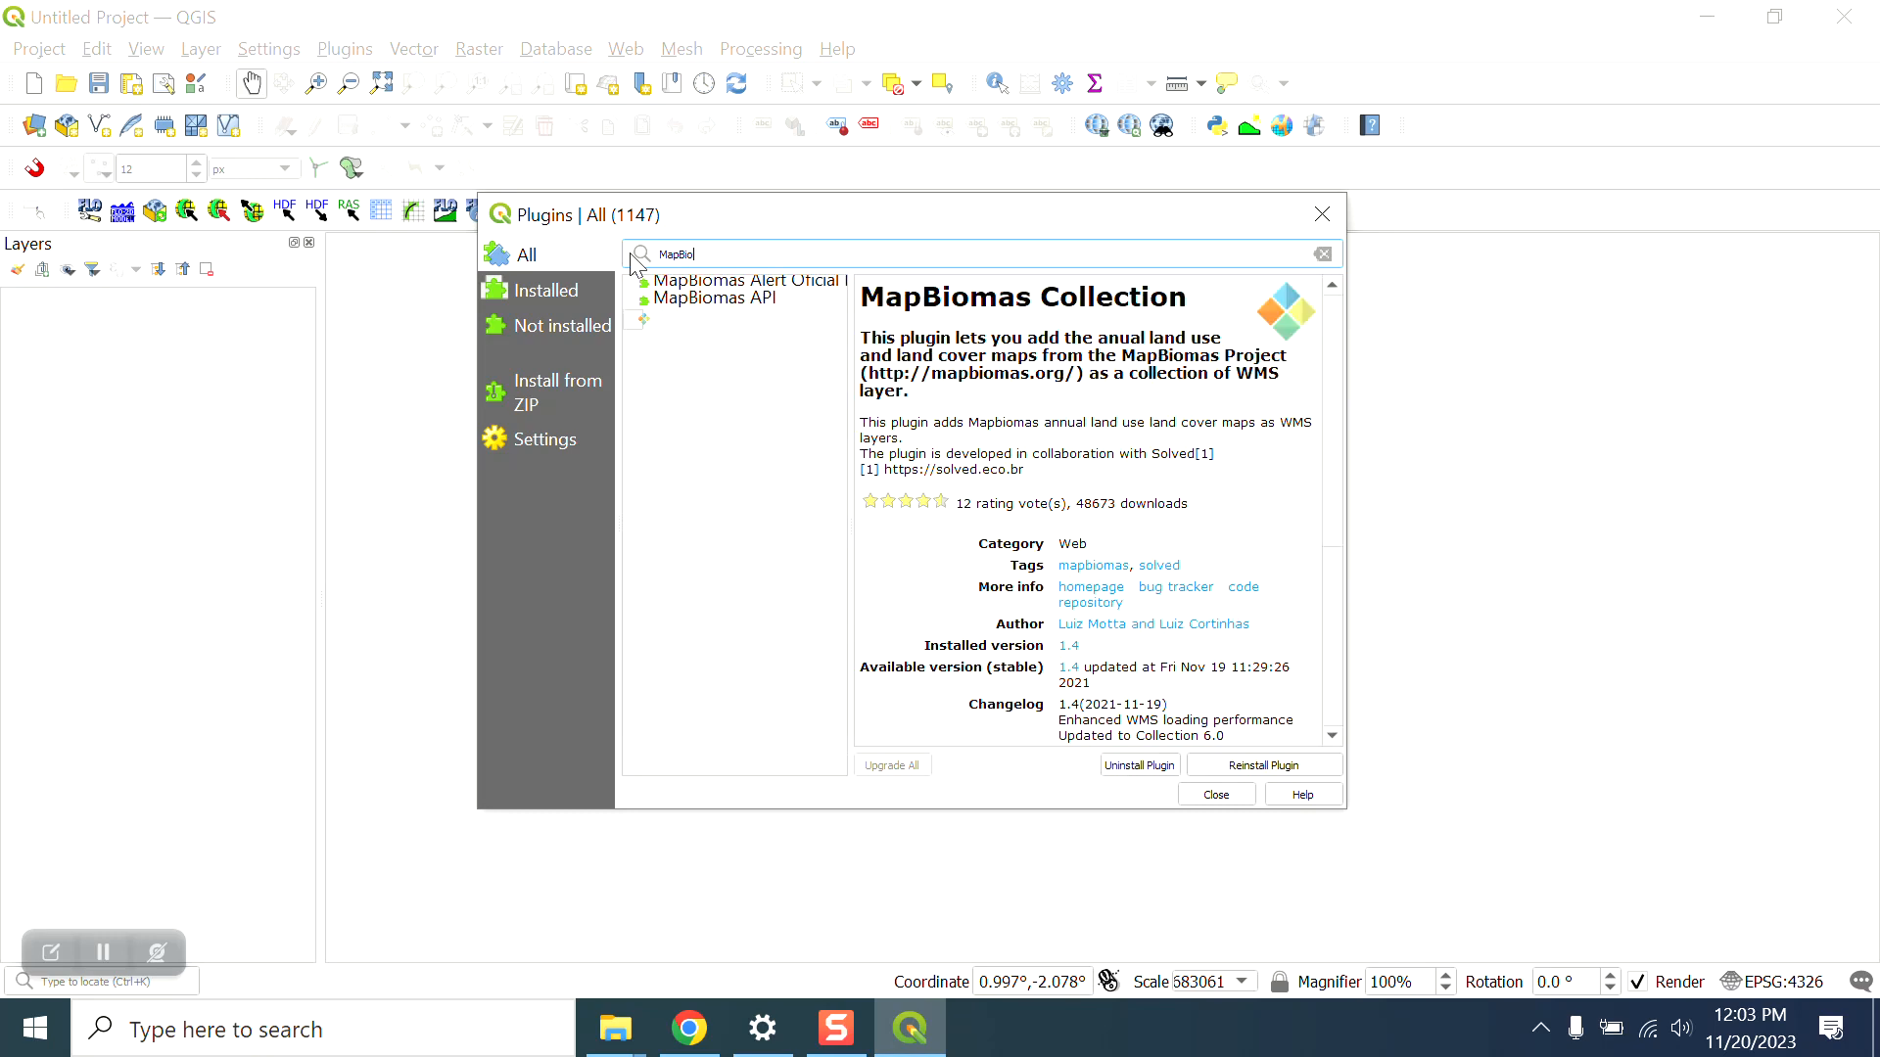
left_click(714, 316)
double_click(715, 316)
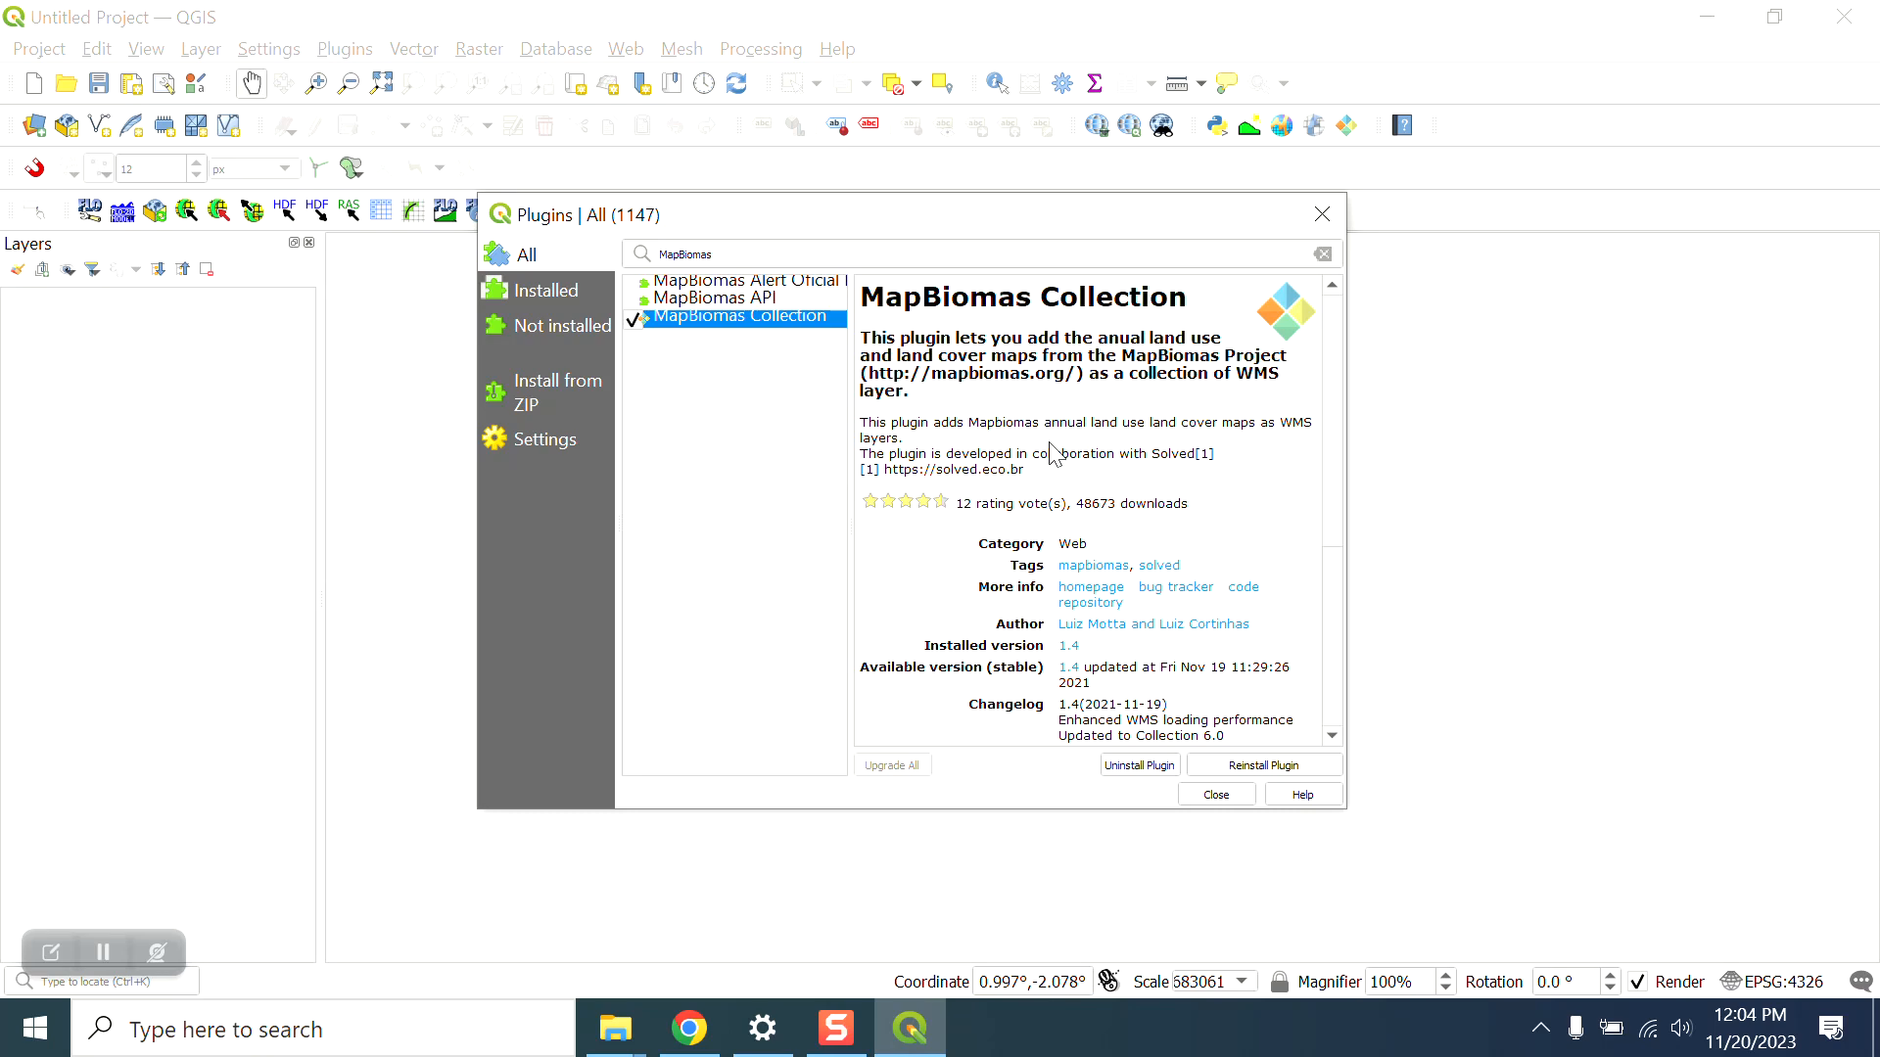
scroll(1052, 455, "down", 4)
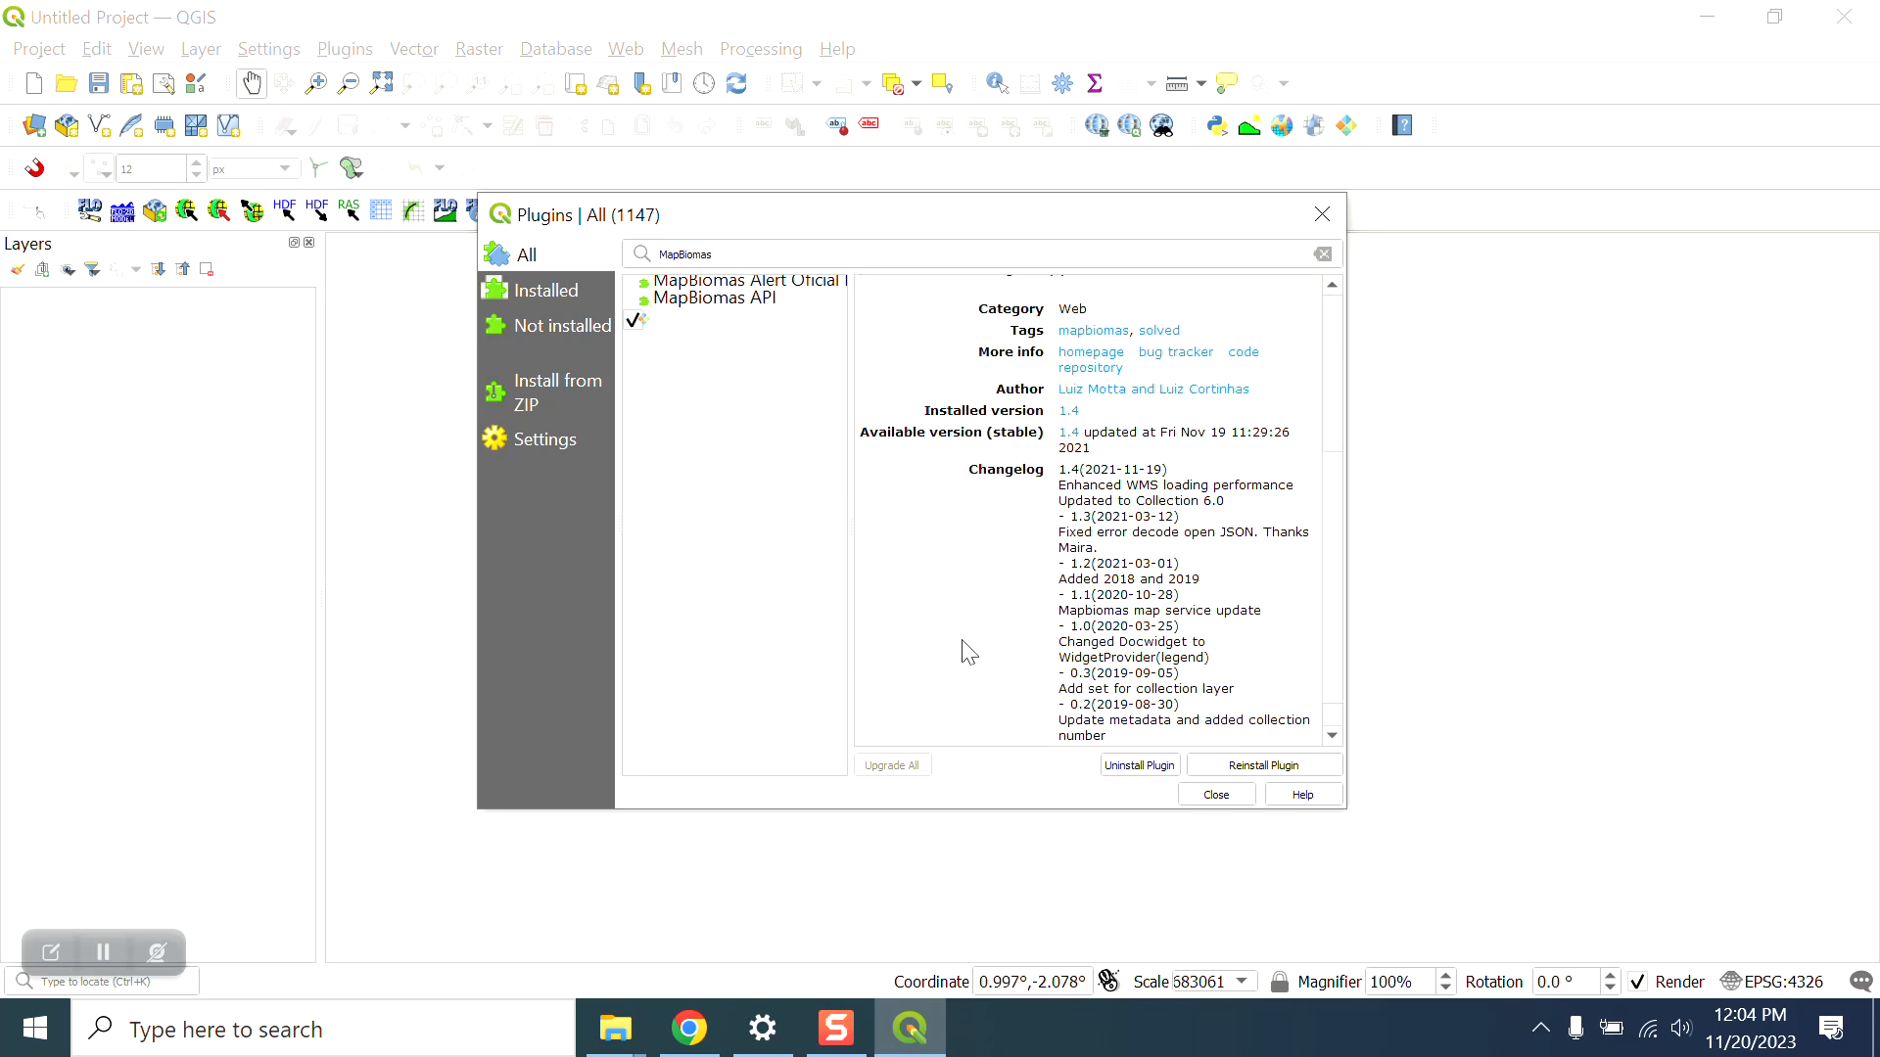
scroll(967, 650, "up", 4)
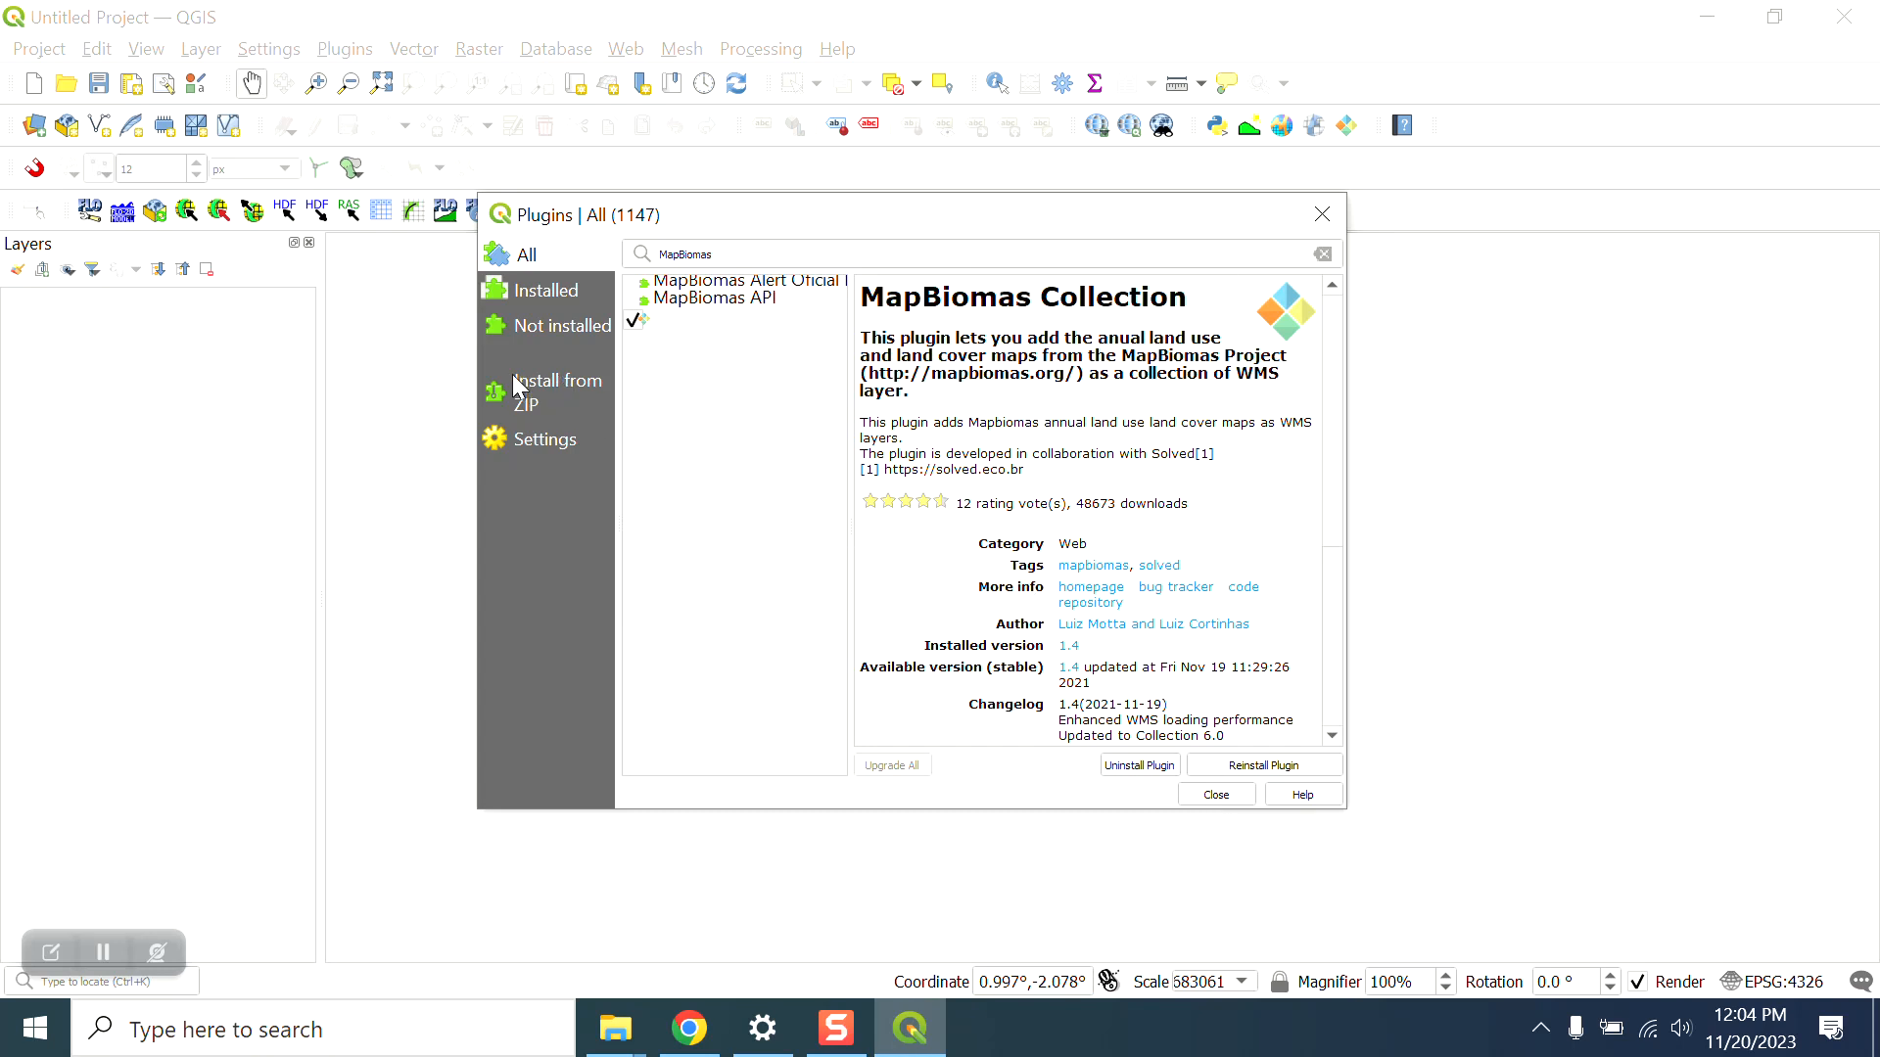
Step: Install the plugin from the package FLO-2D Plugin 115.zip in the Downloads folder and close the plugin manager
left_click(525, 401)
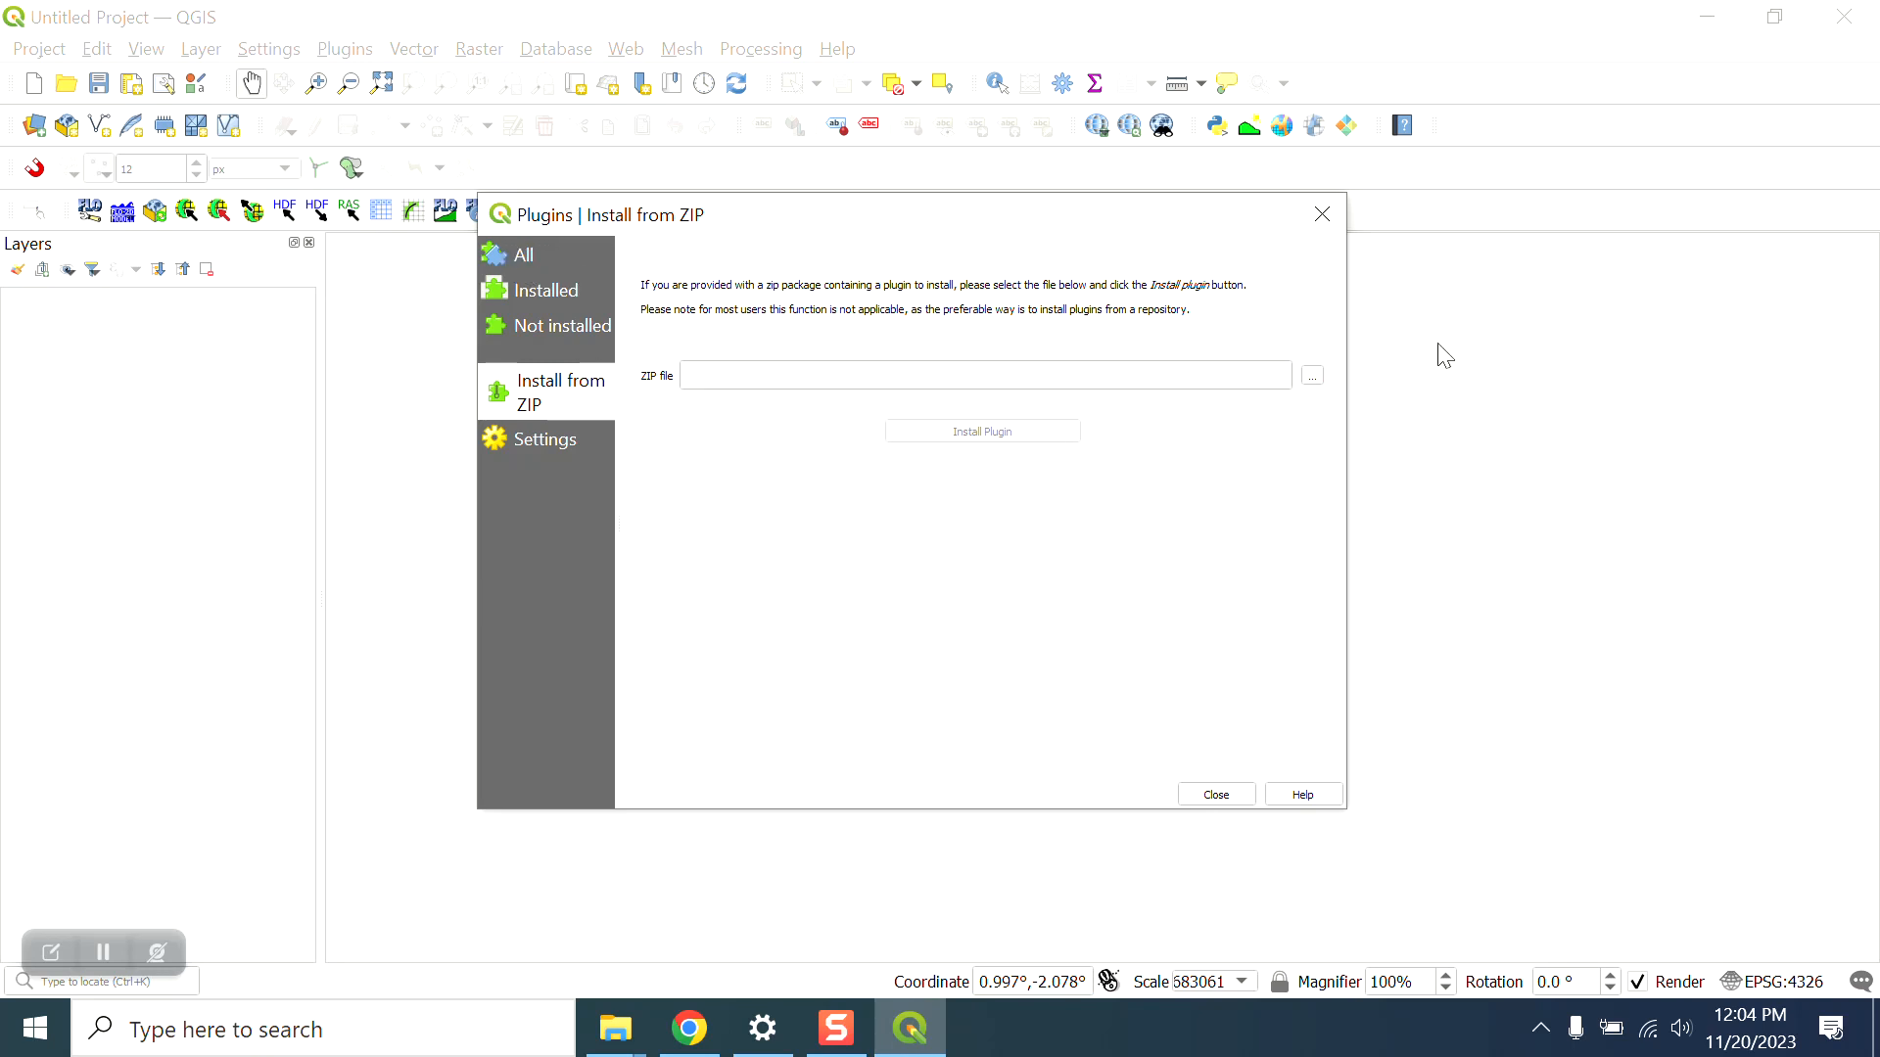
left_click(1312, 378)
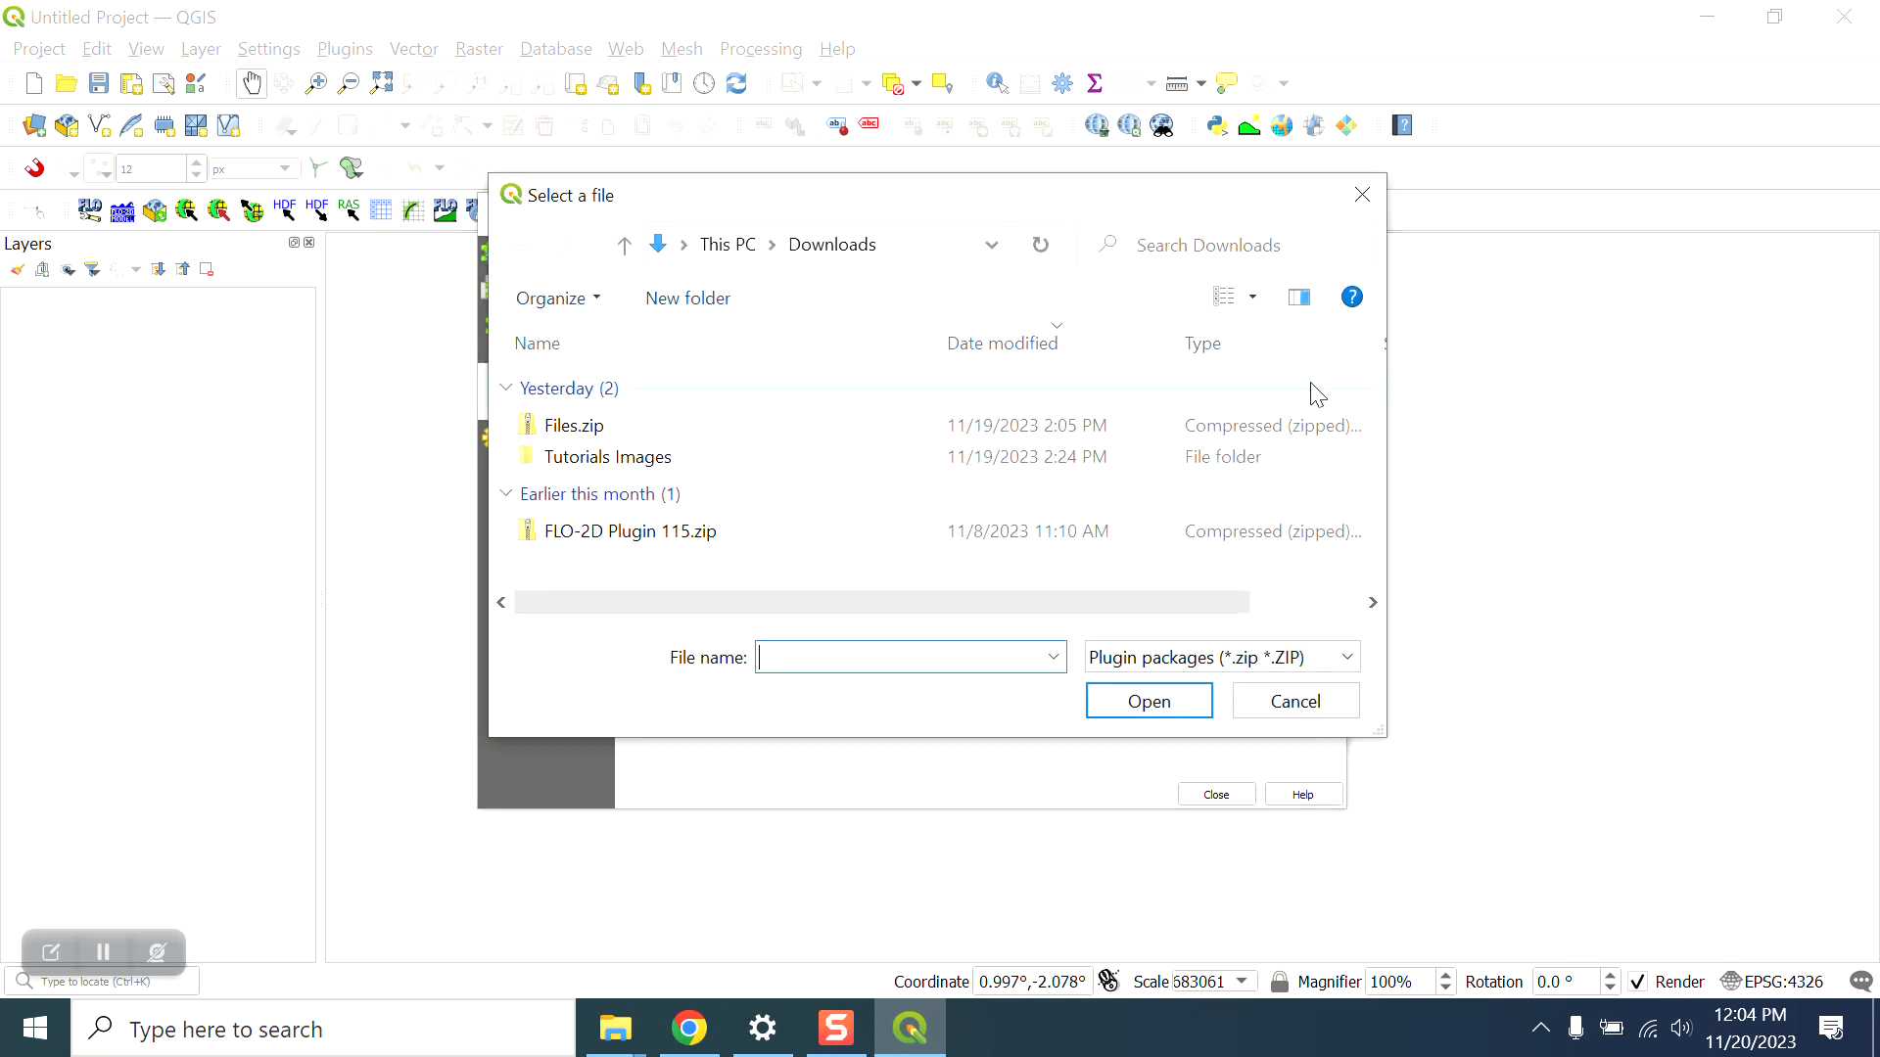
left_click_drag(838, 202, 1203, 208)
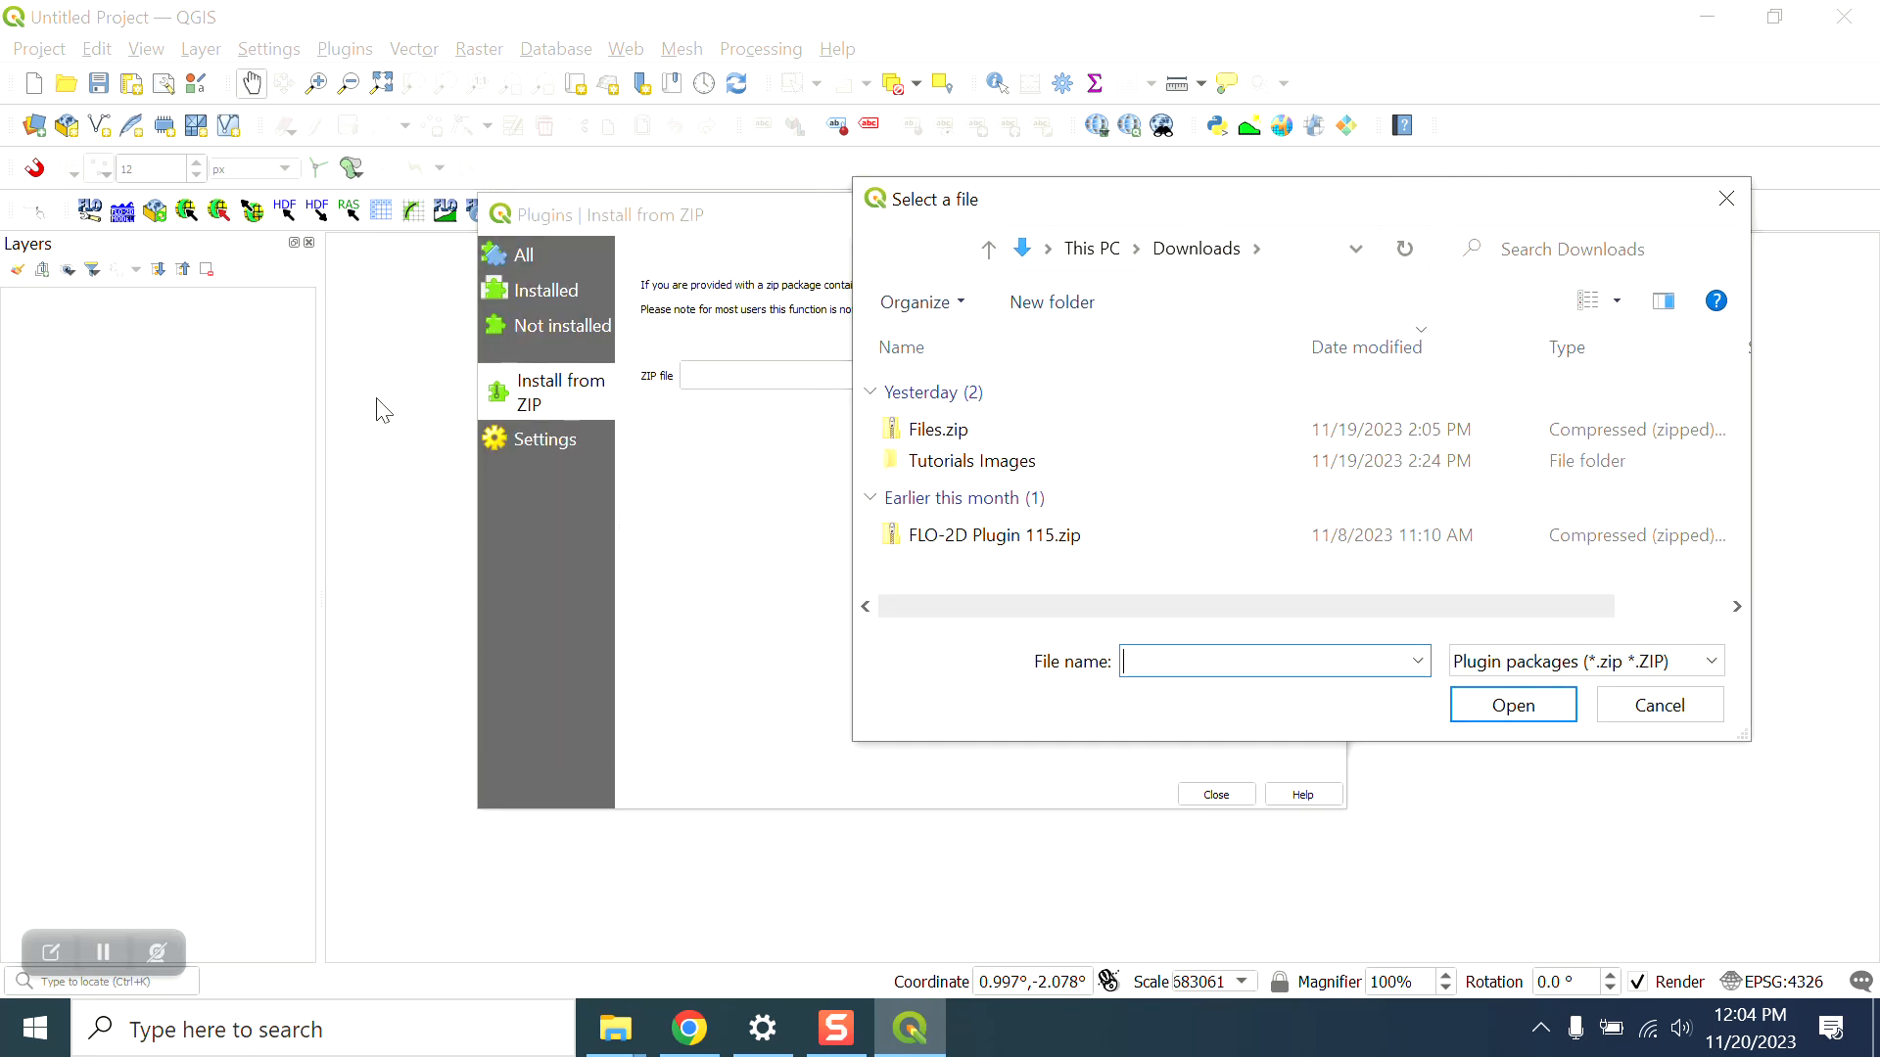
left_click(994, 538)
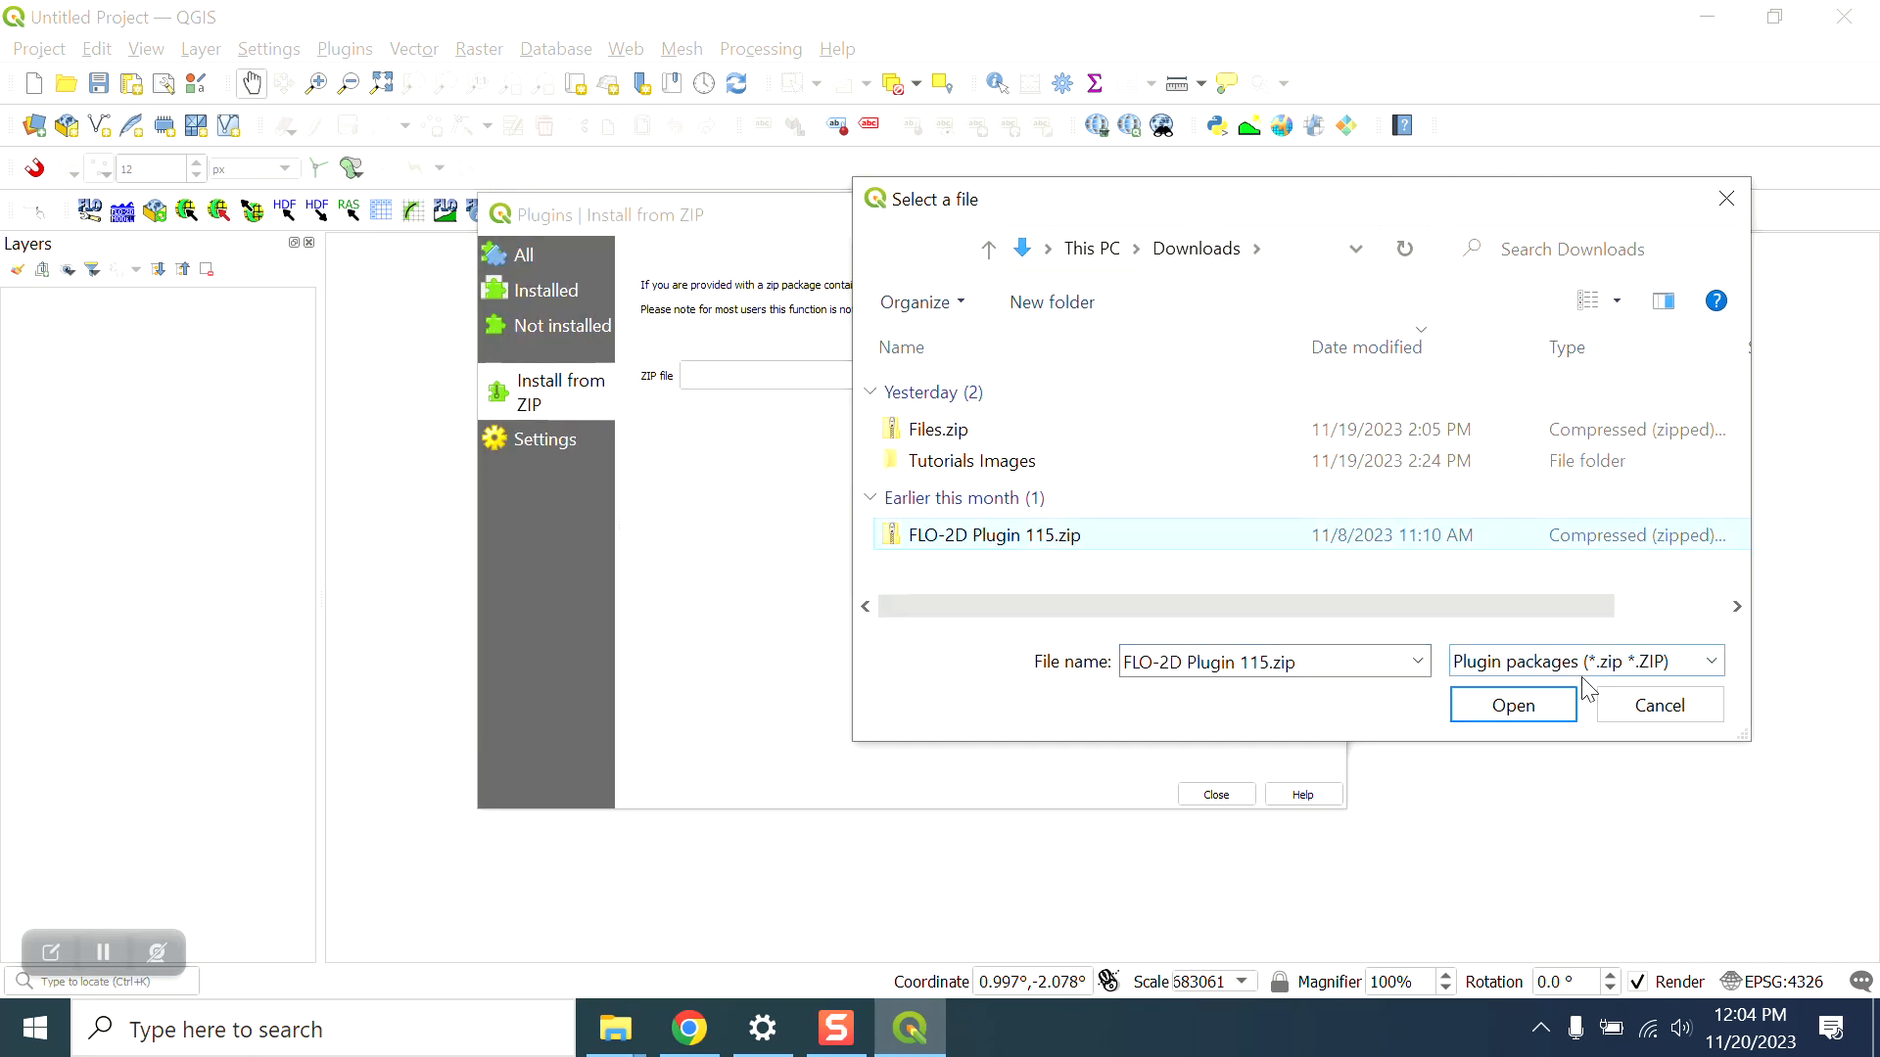
left_click(1532, 705)
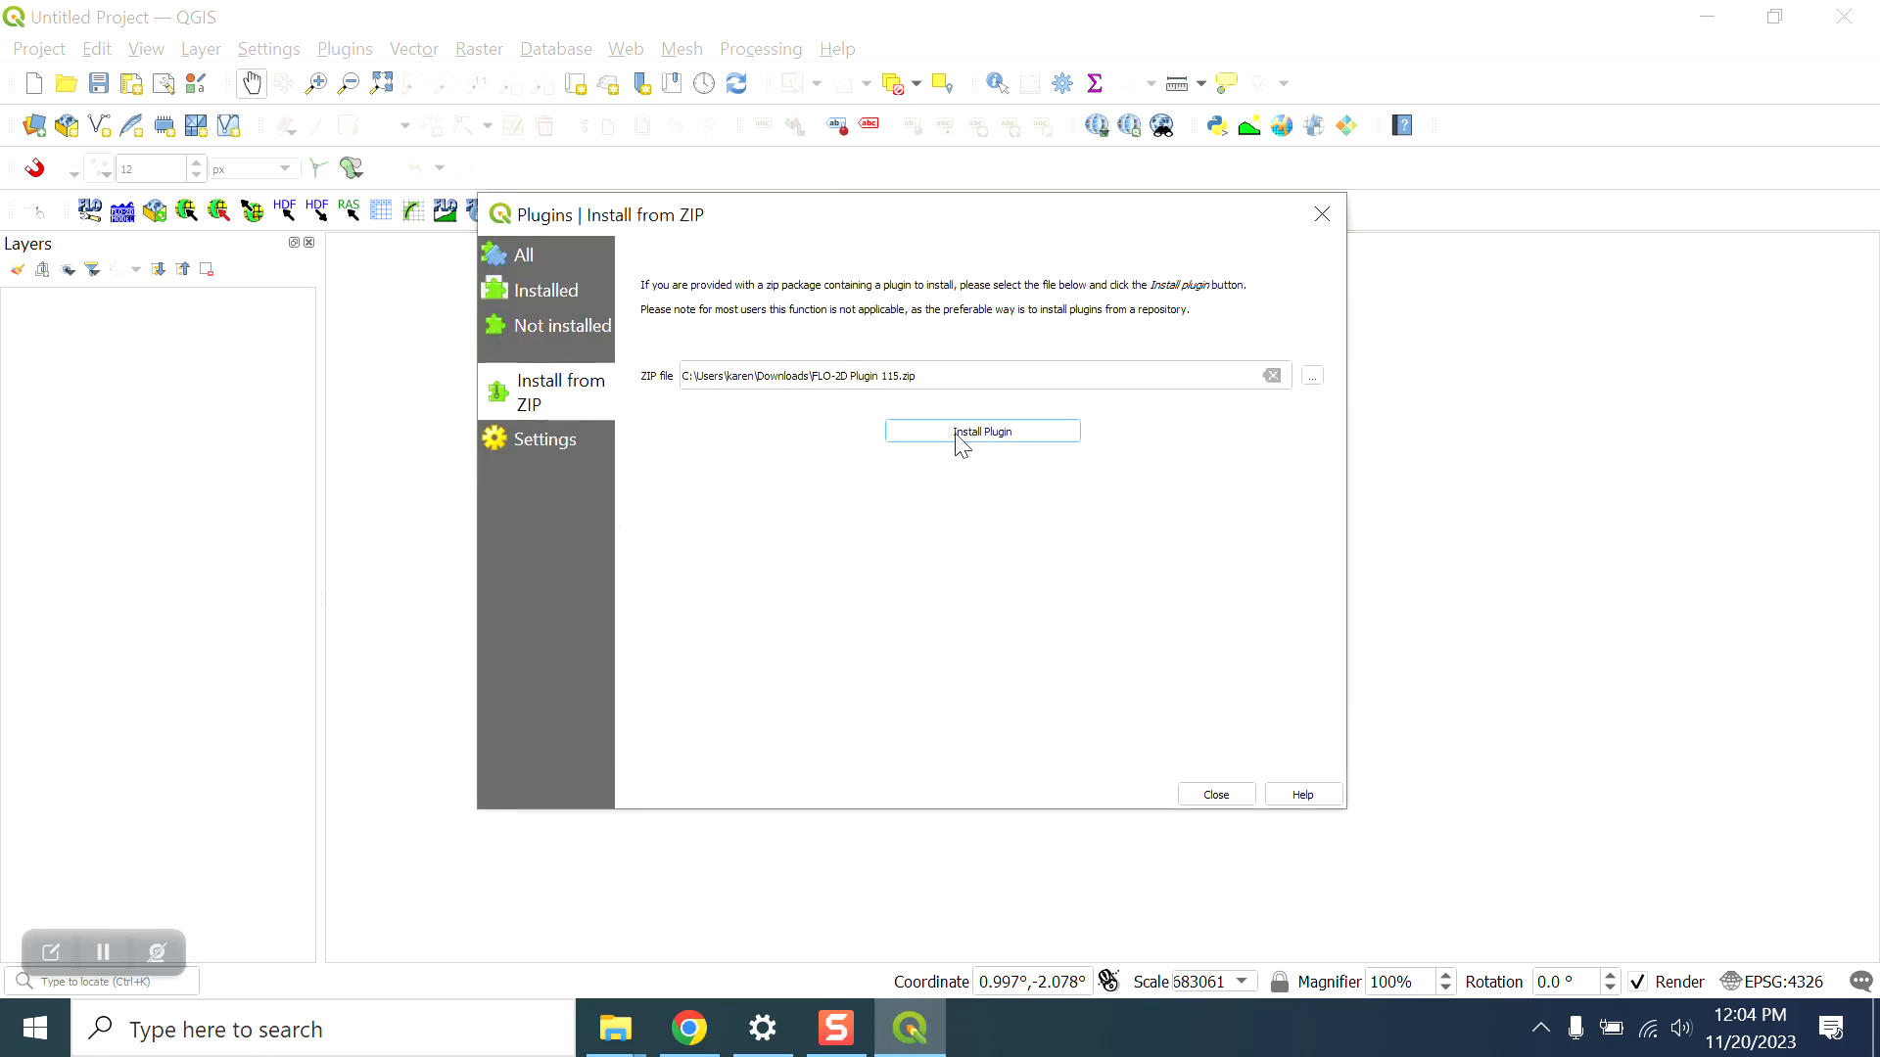
left_click(957, 437)
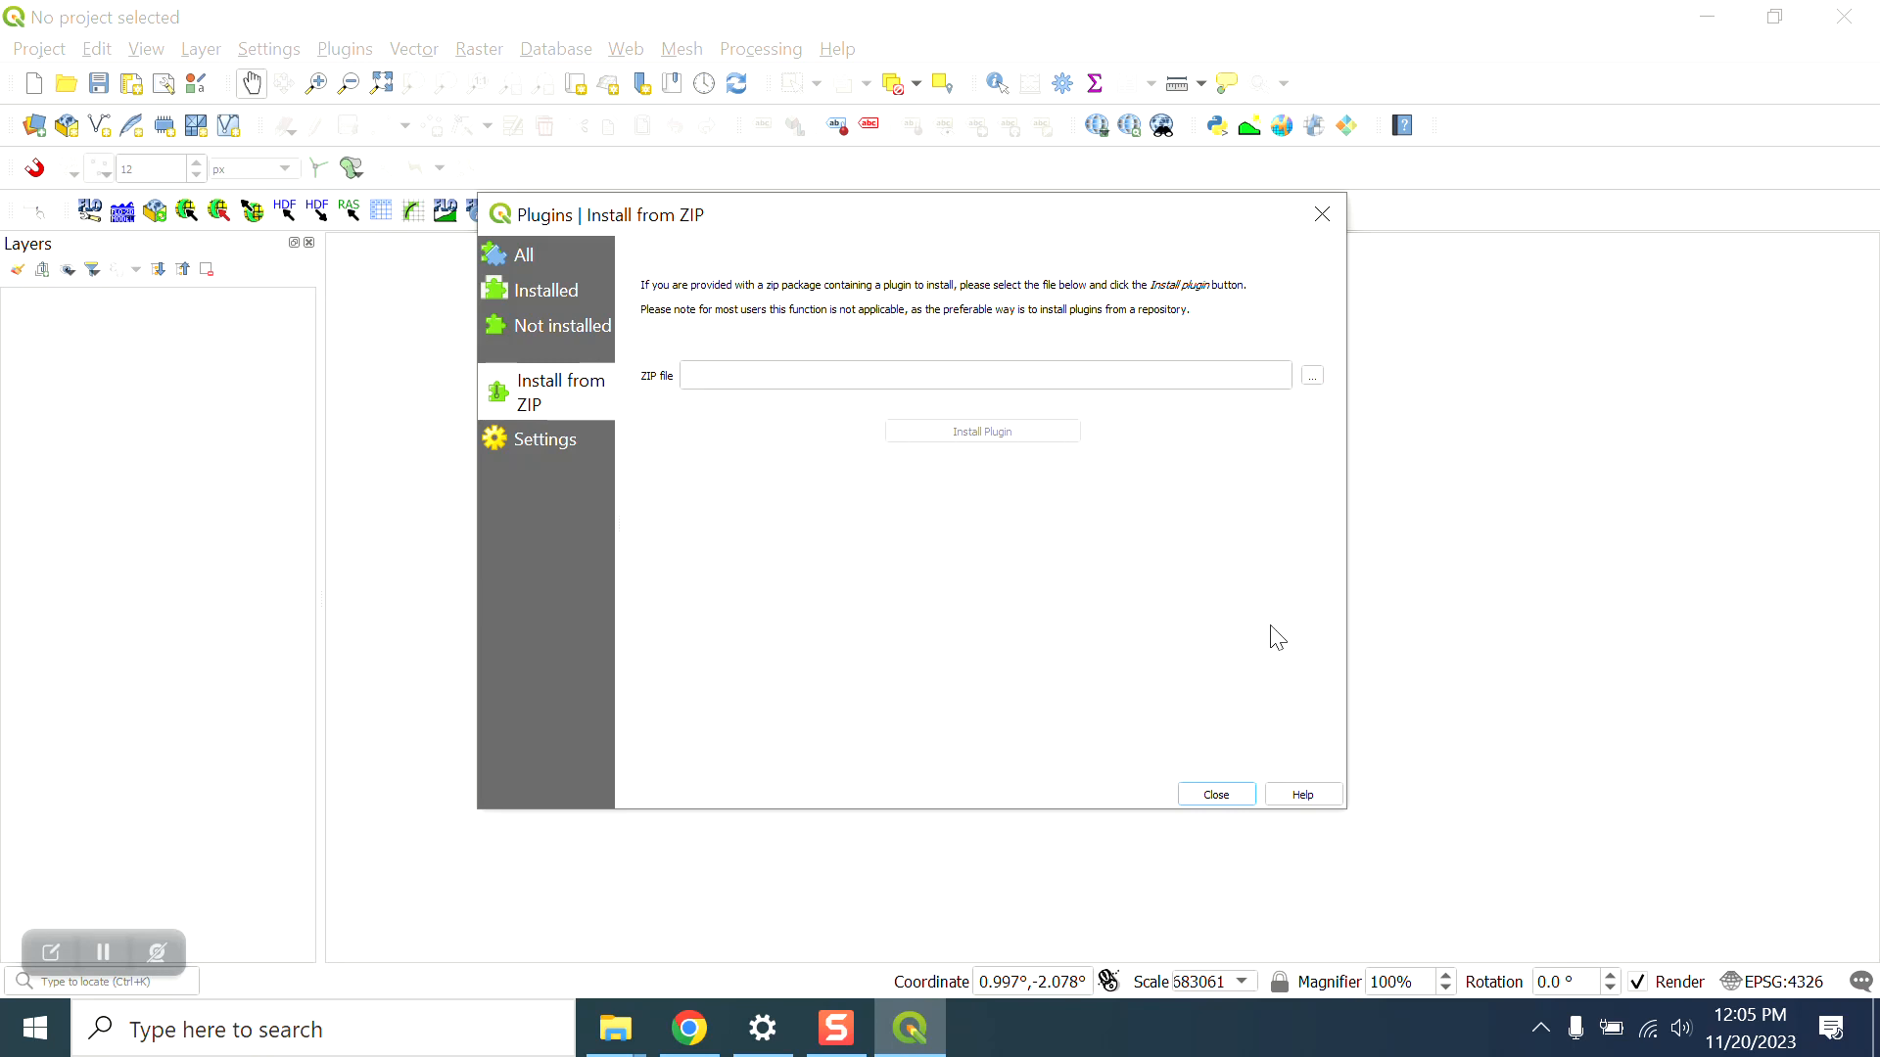
left_click(1217, 796)
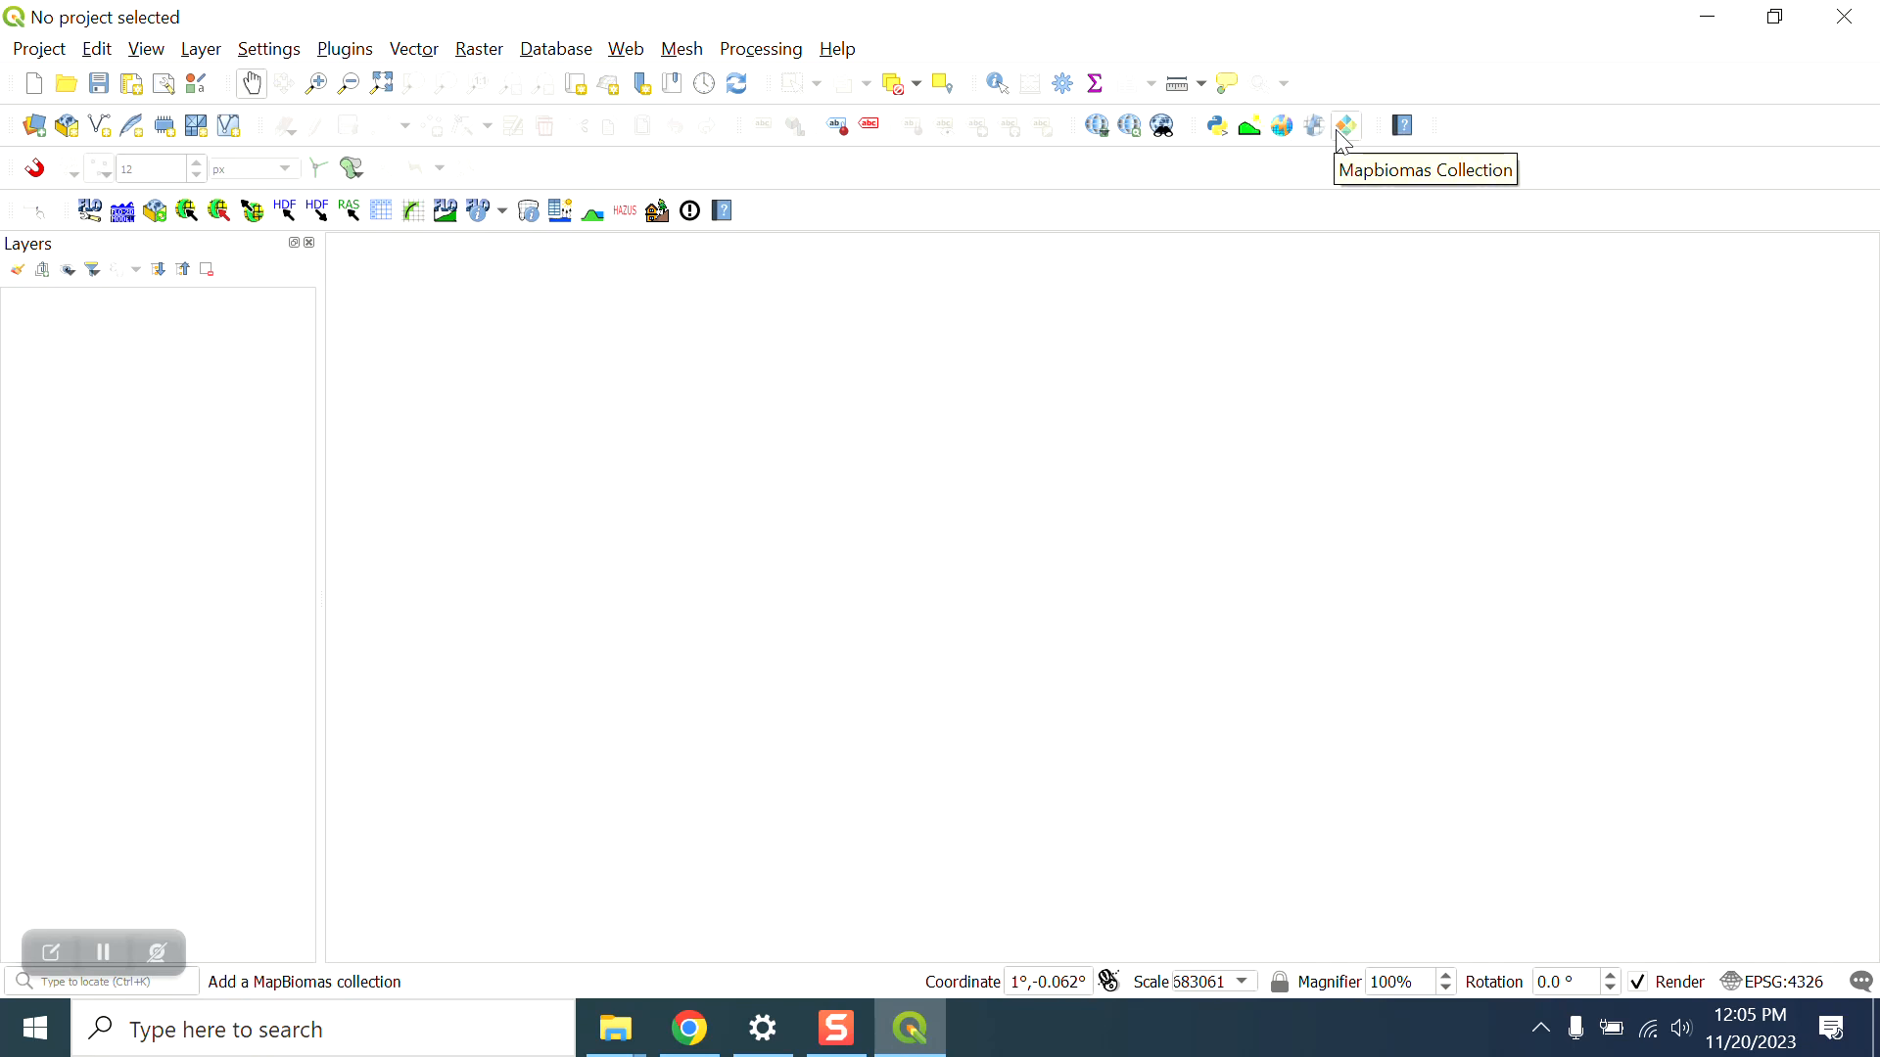
Step: Open the QuickMapServices settings and review the General options and the contributed pack download under More services
left_click(1097, 132)
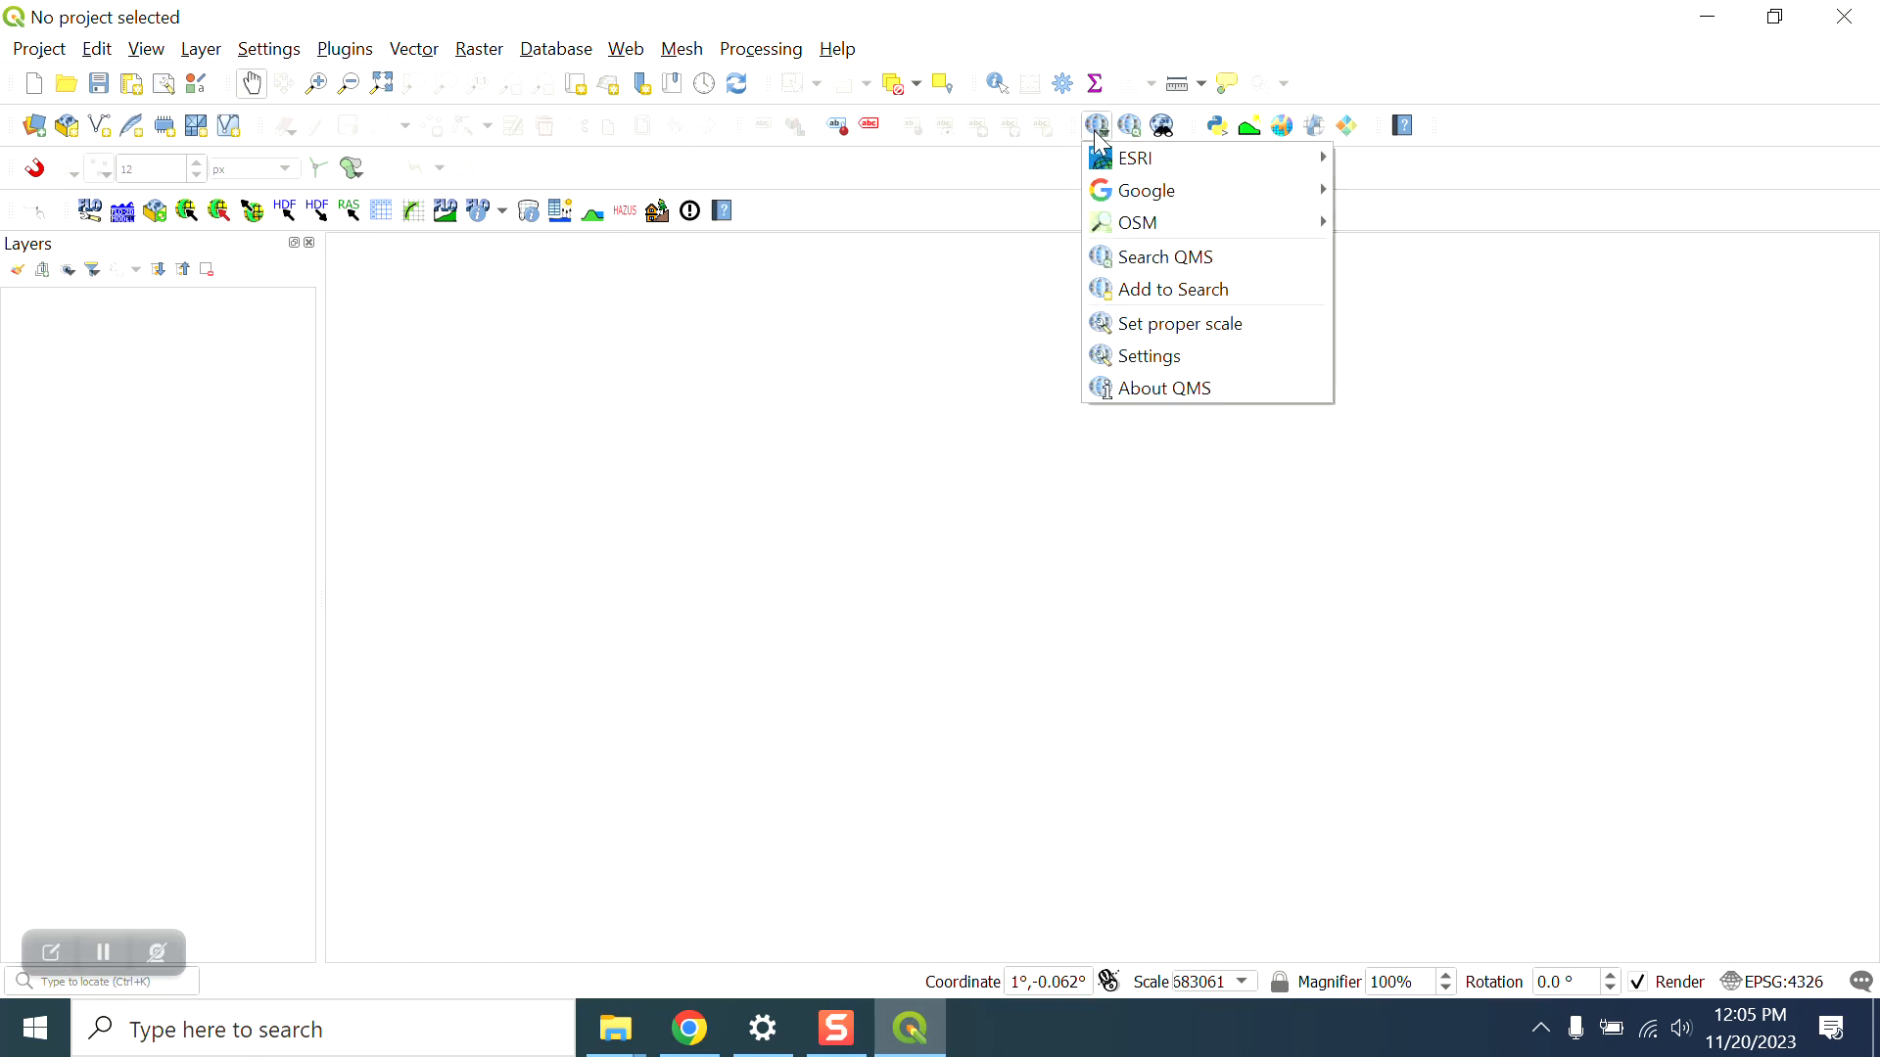
left_click(1146, 360)
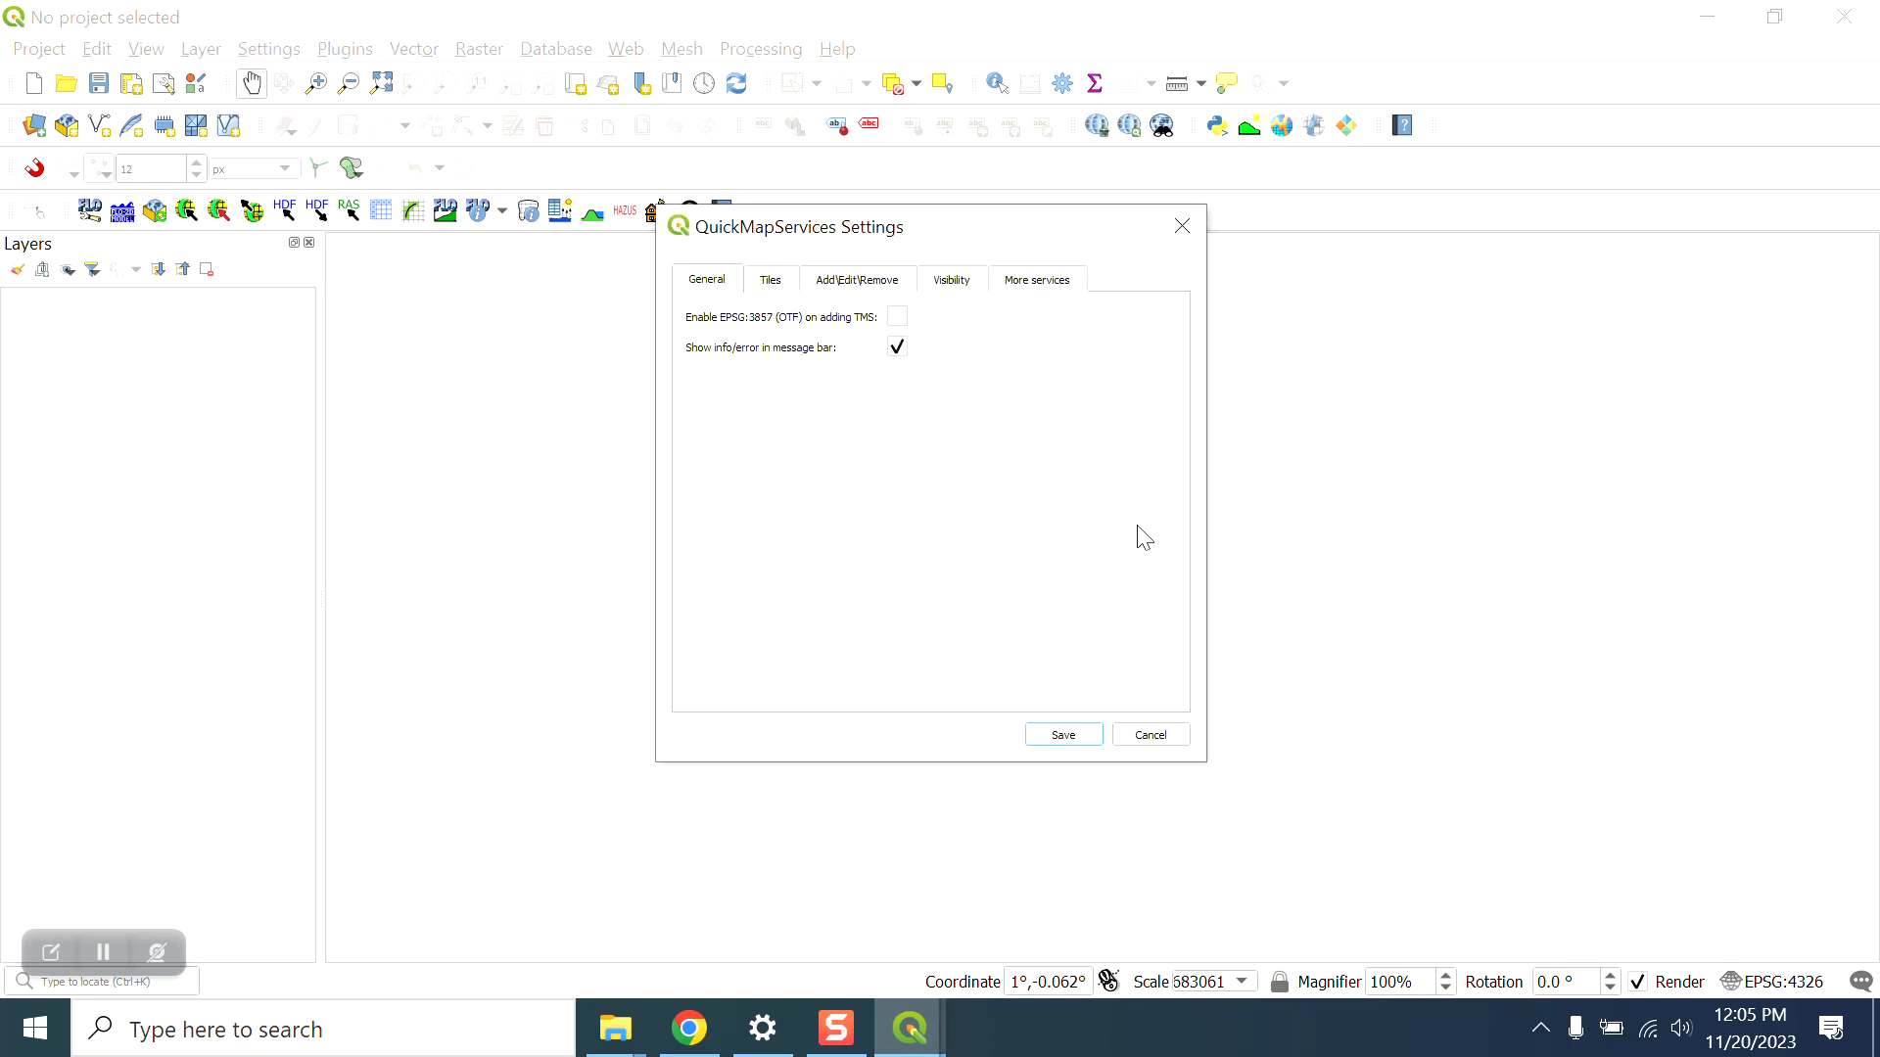
left_click(1044, 282)
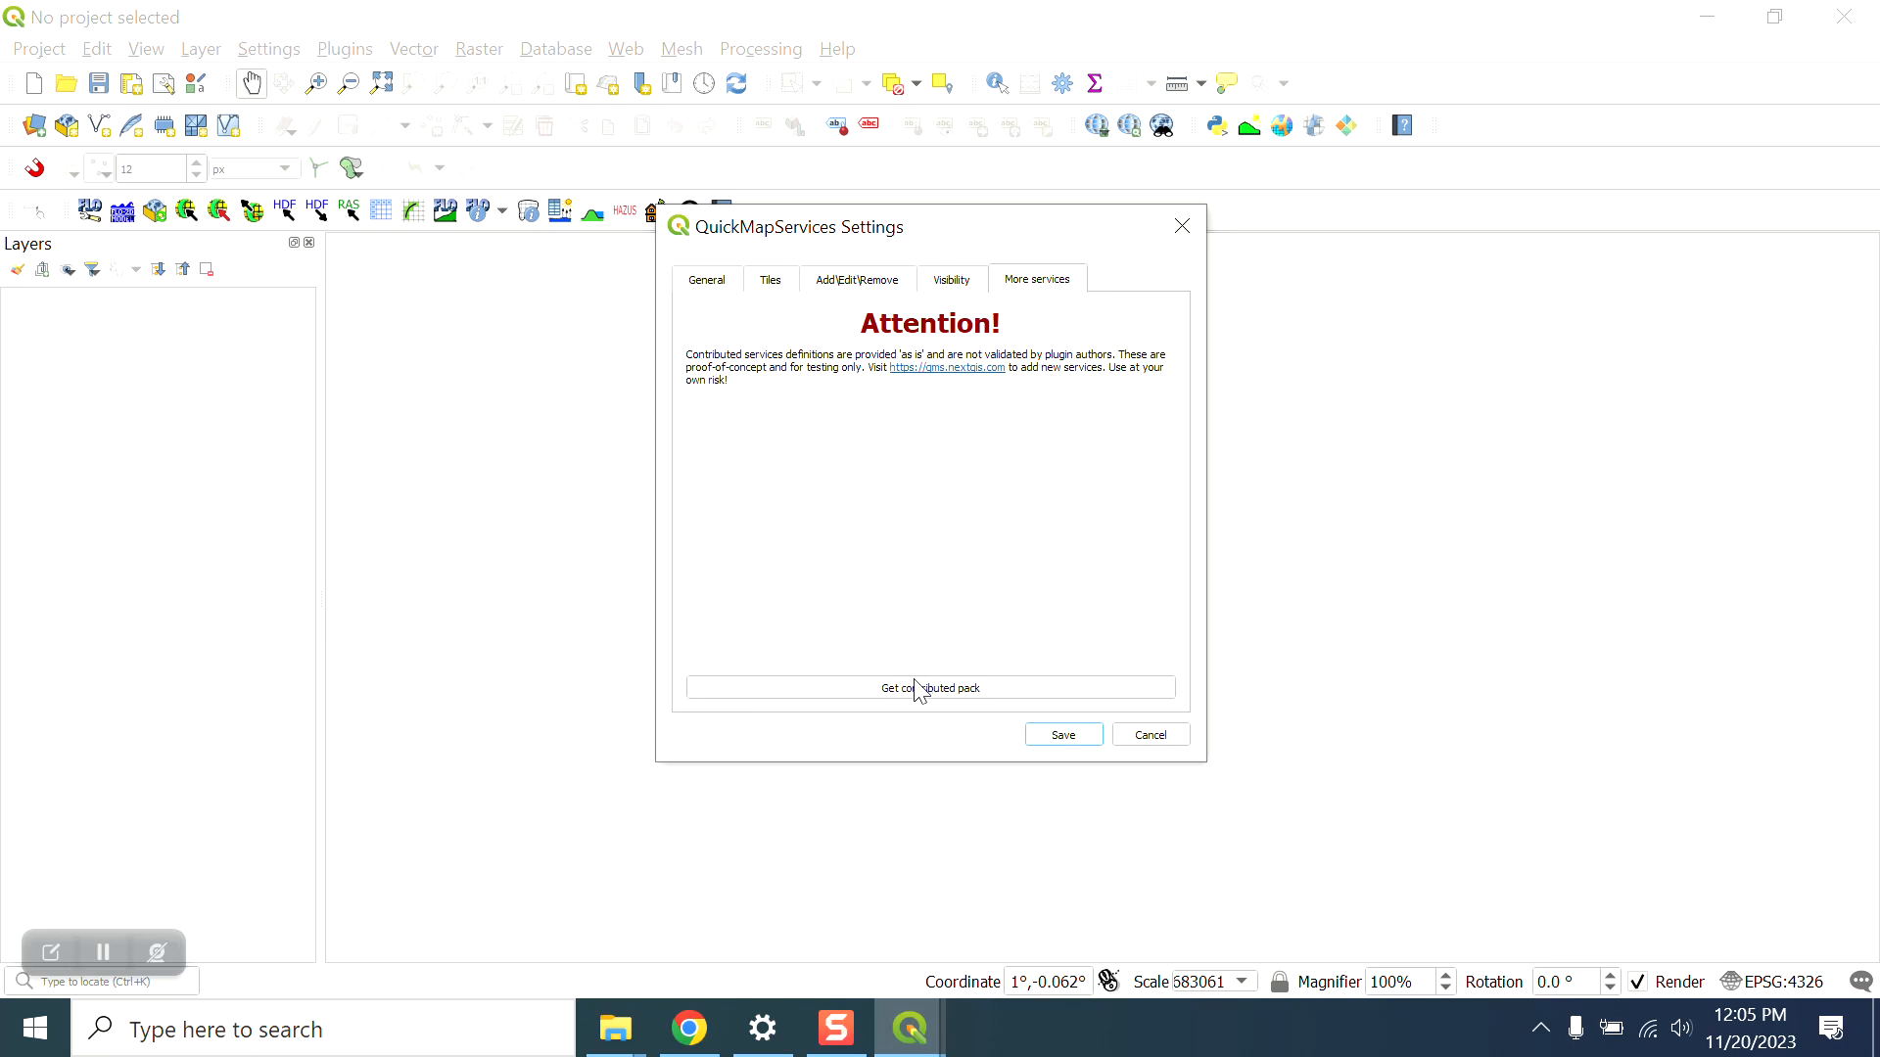
Step: Make only the esri, google and osm groups visible in QuickMapServices, save the settings, and check the available ESRI basemaps
left_click(956, 282)
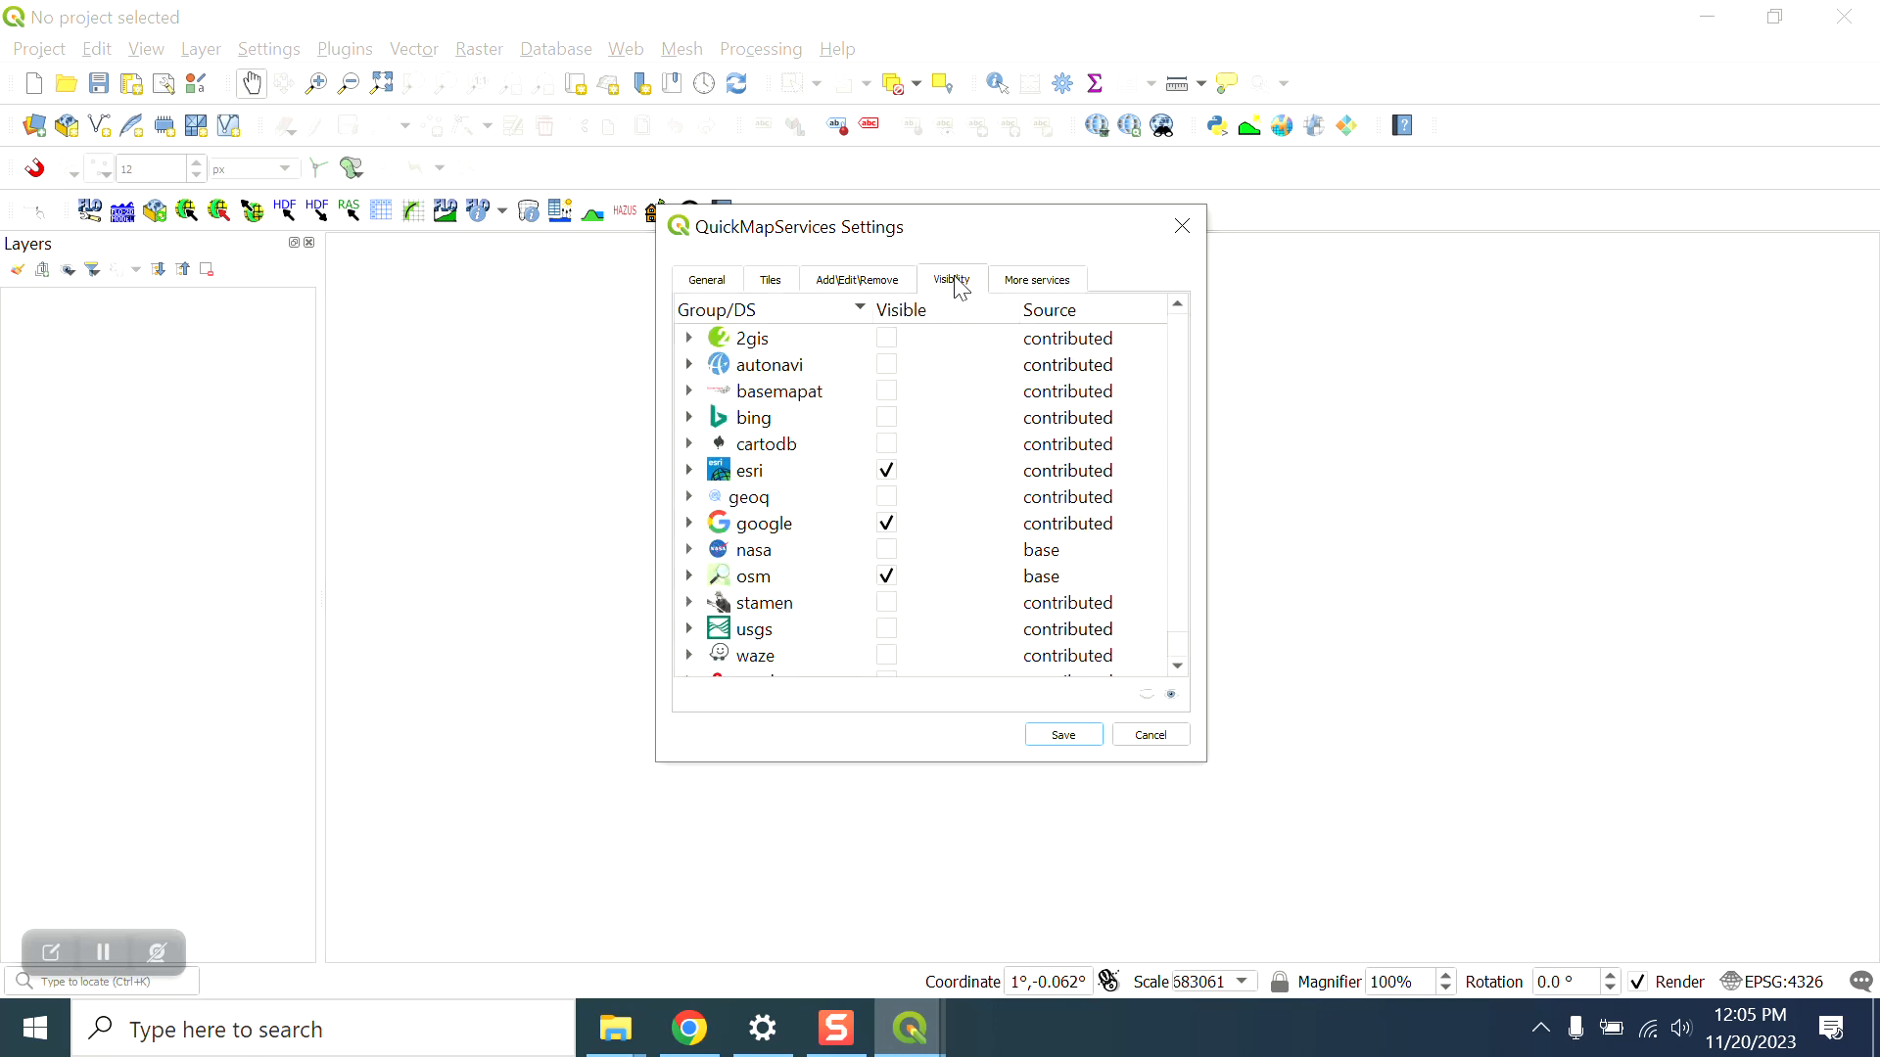
left_click(1141, 697)
scroll(1178, 601, "down", 1)
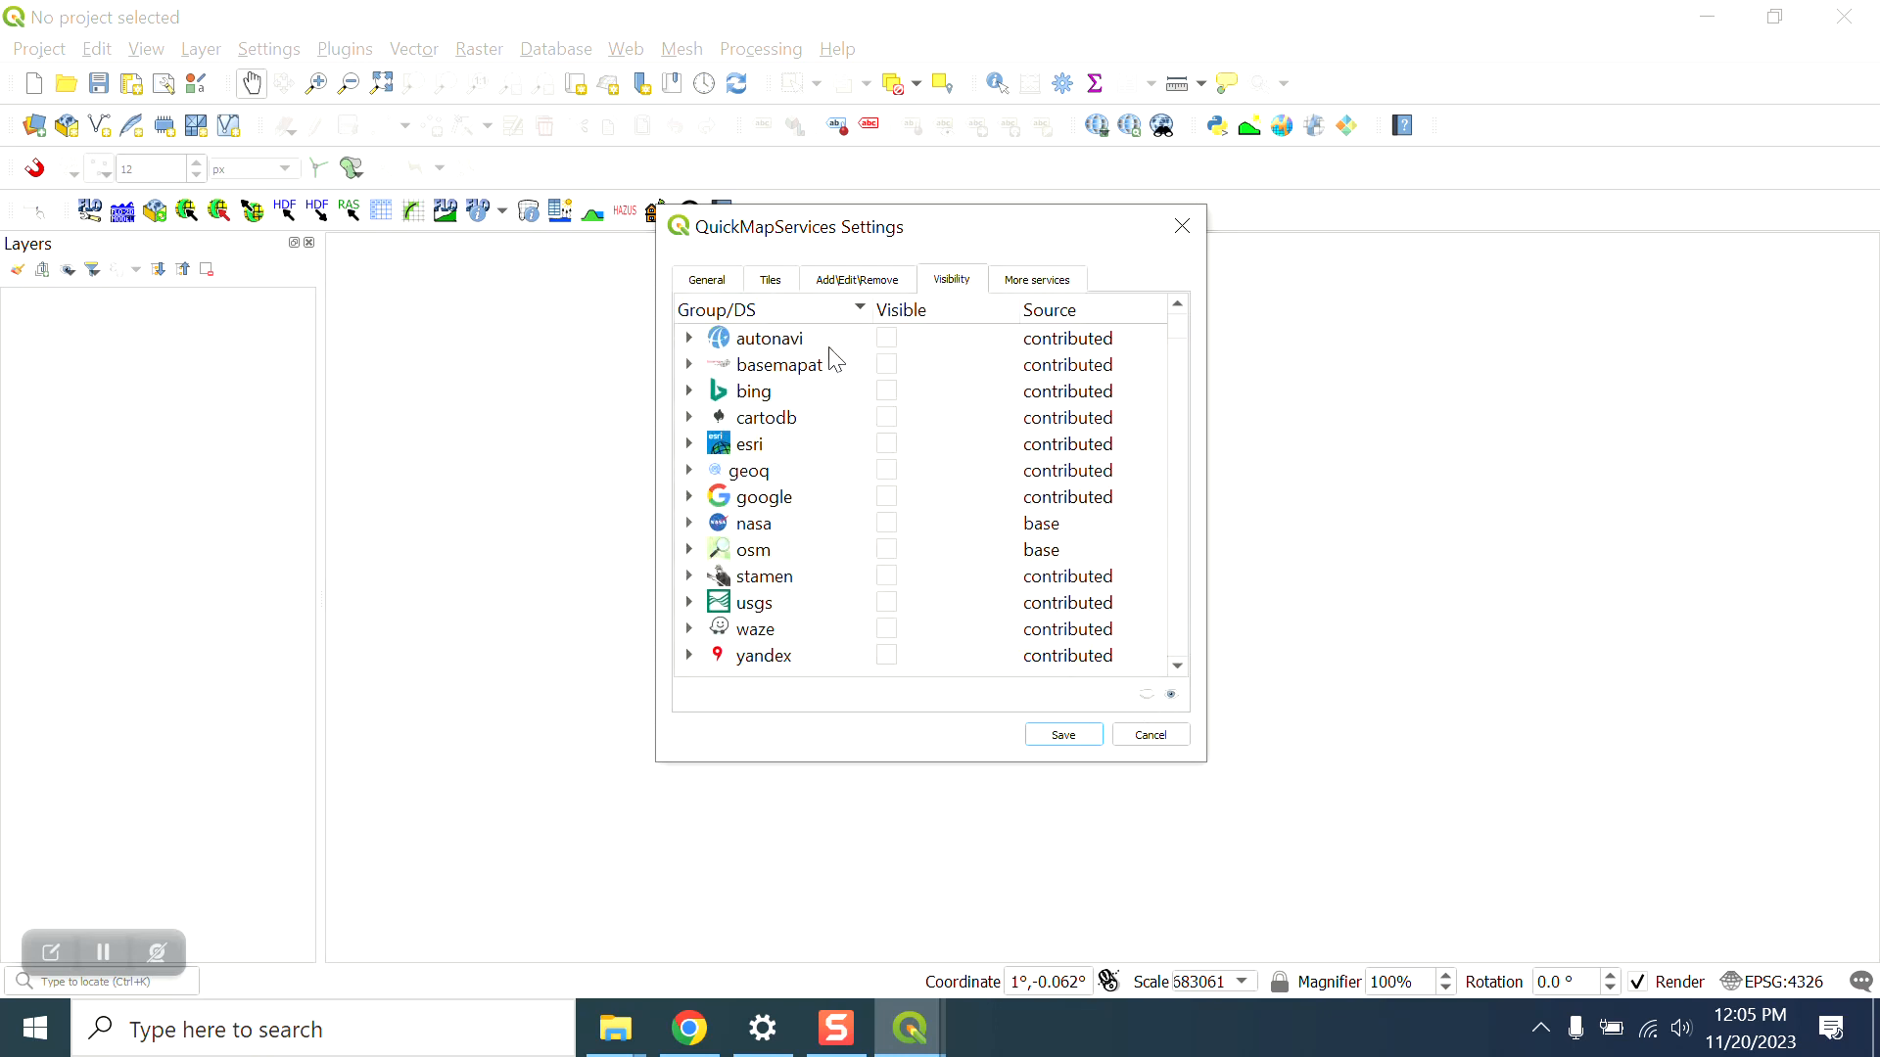
scroll(979, 548, "up", 1)
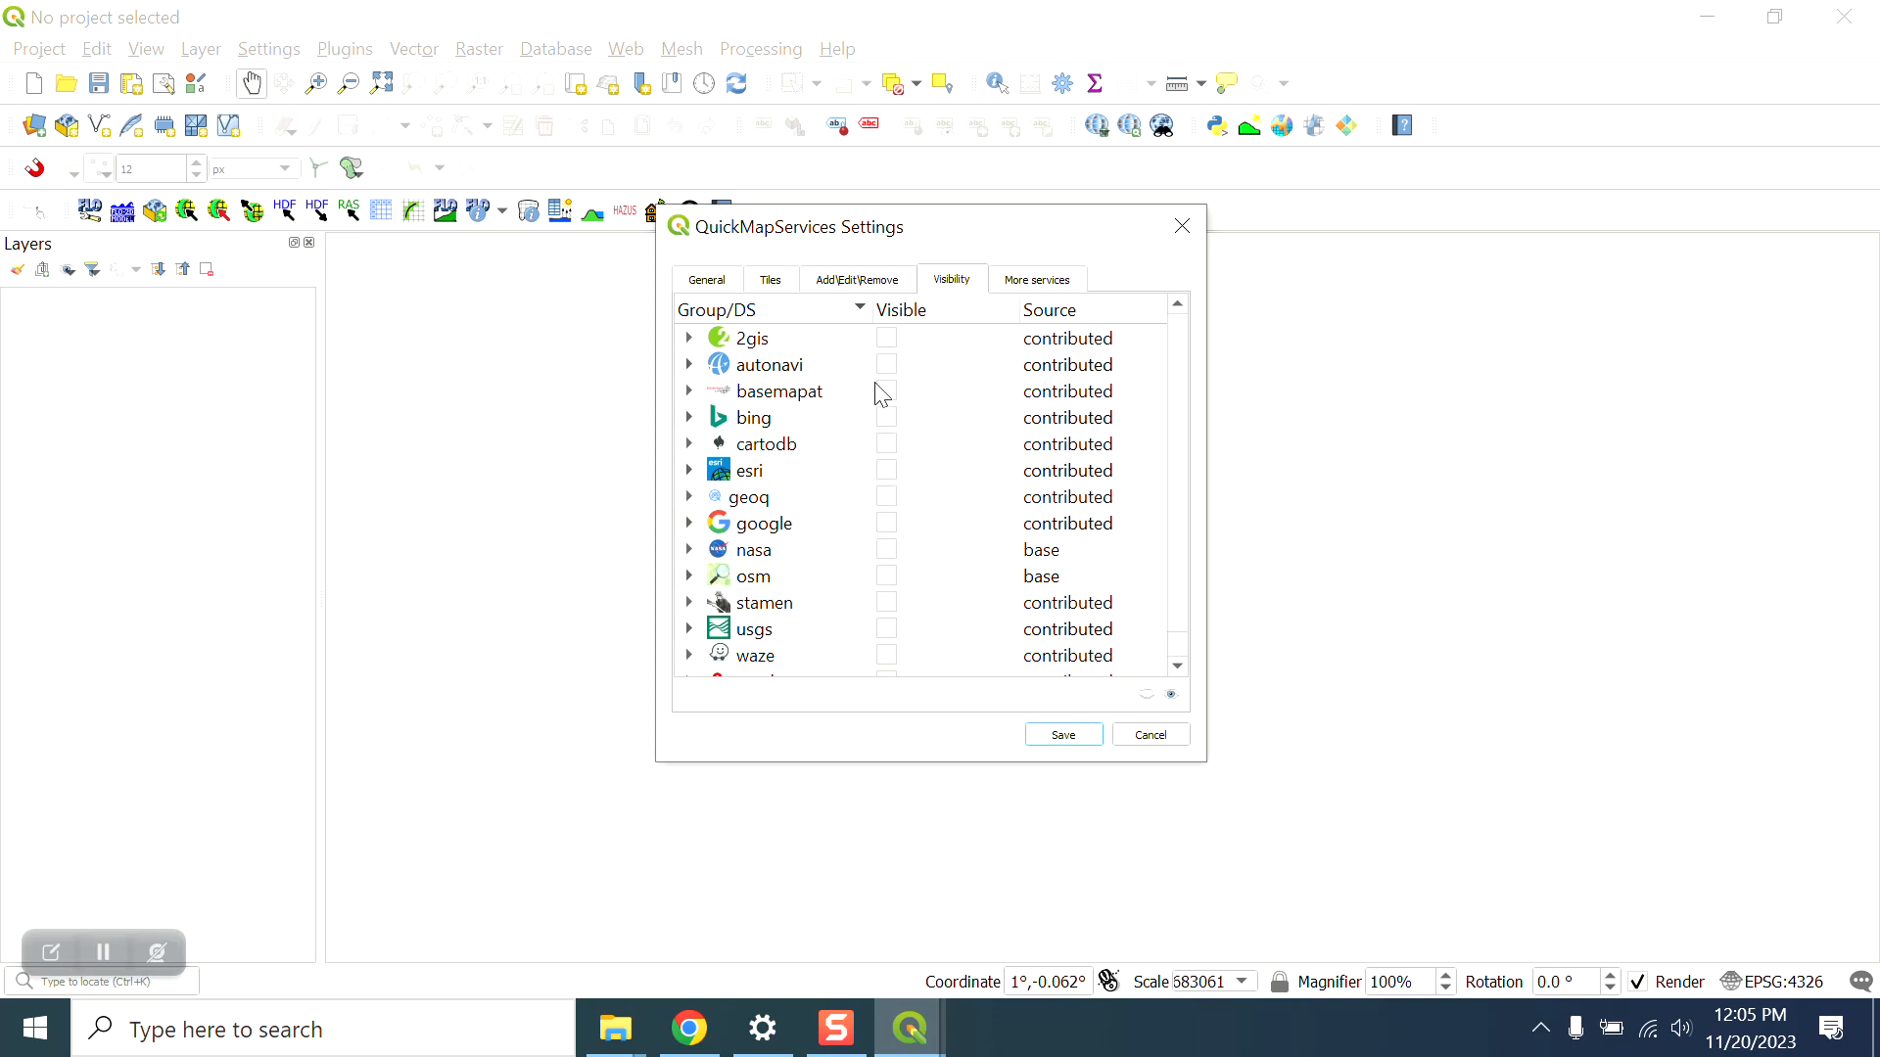
left_click(887, 528)
scroll(1185, 453, "down", 1)
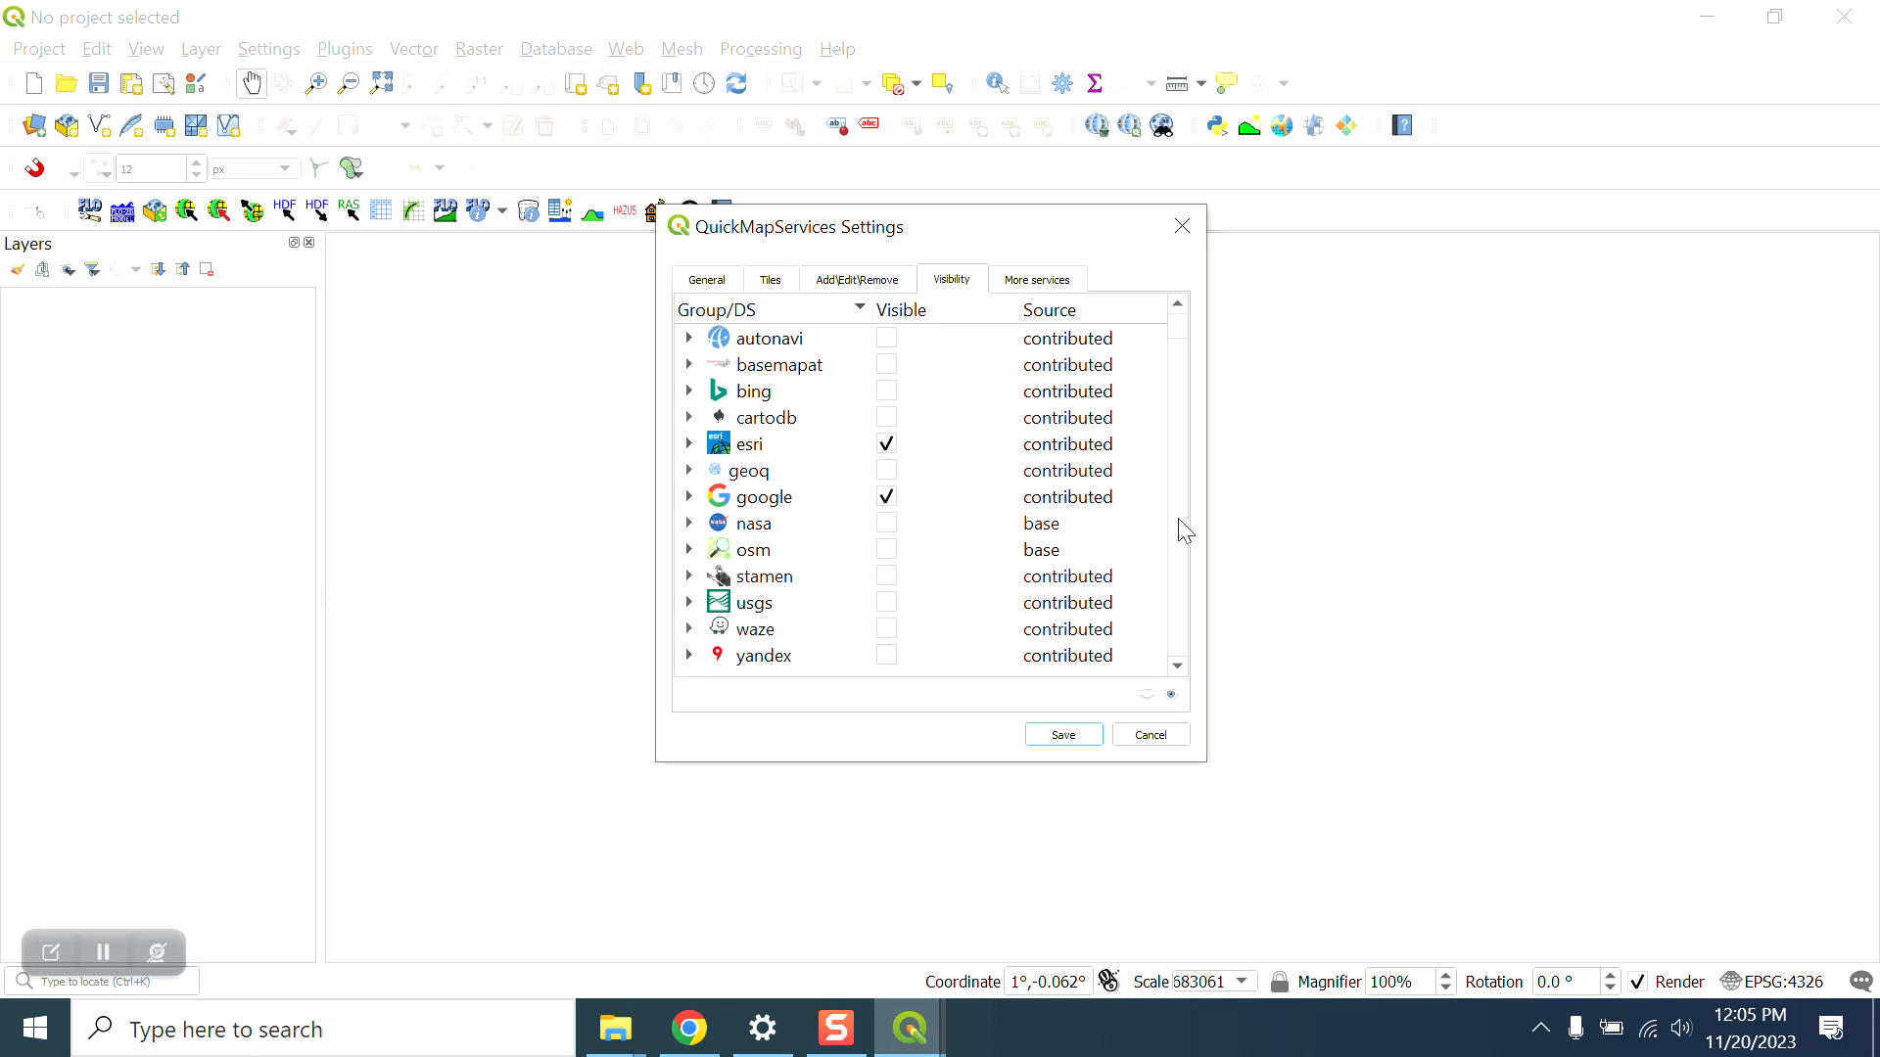
scroll(1187, 509, "up", 1)
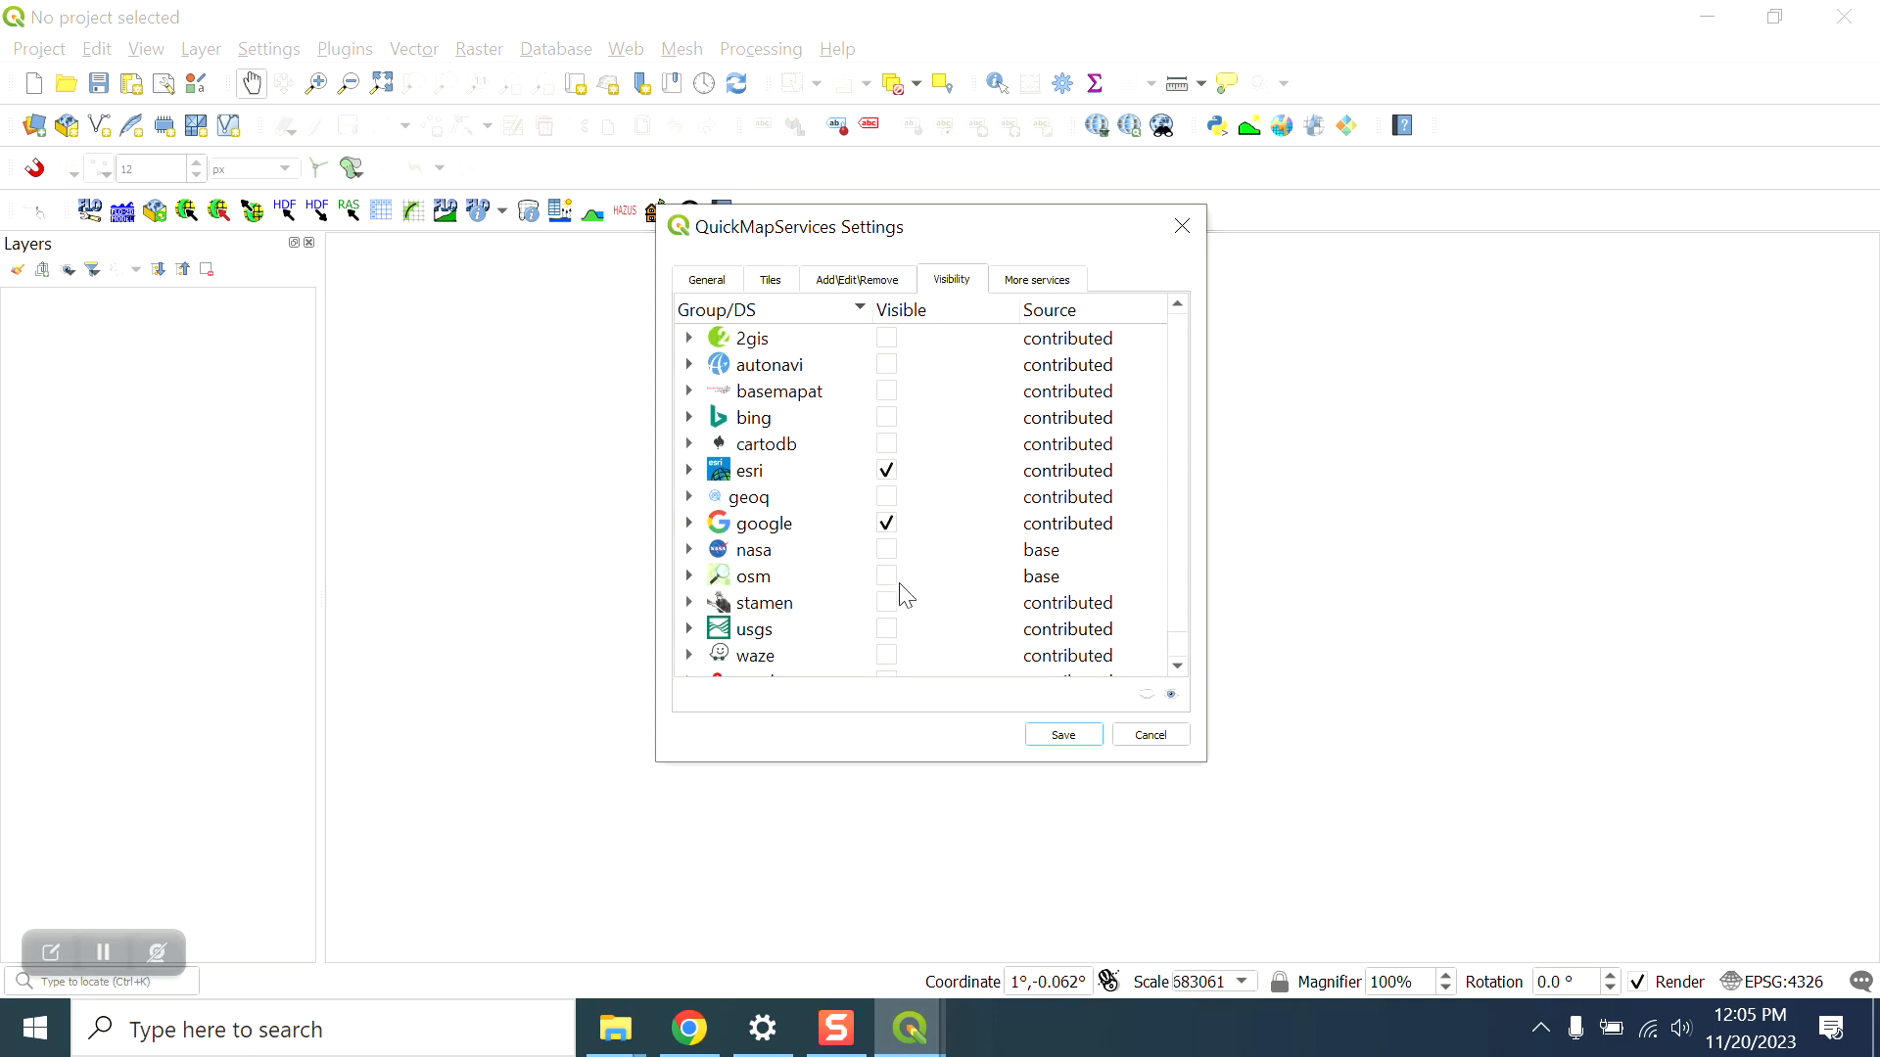
left_click(1055, 736)
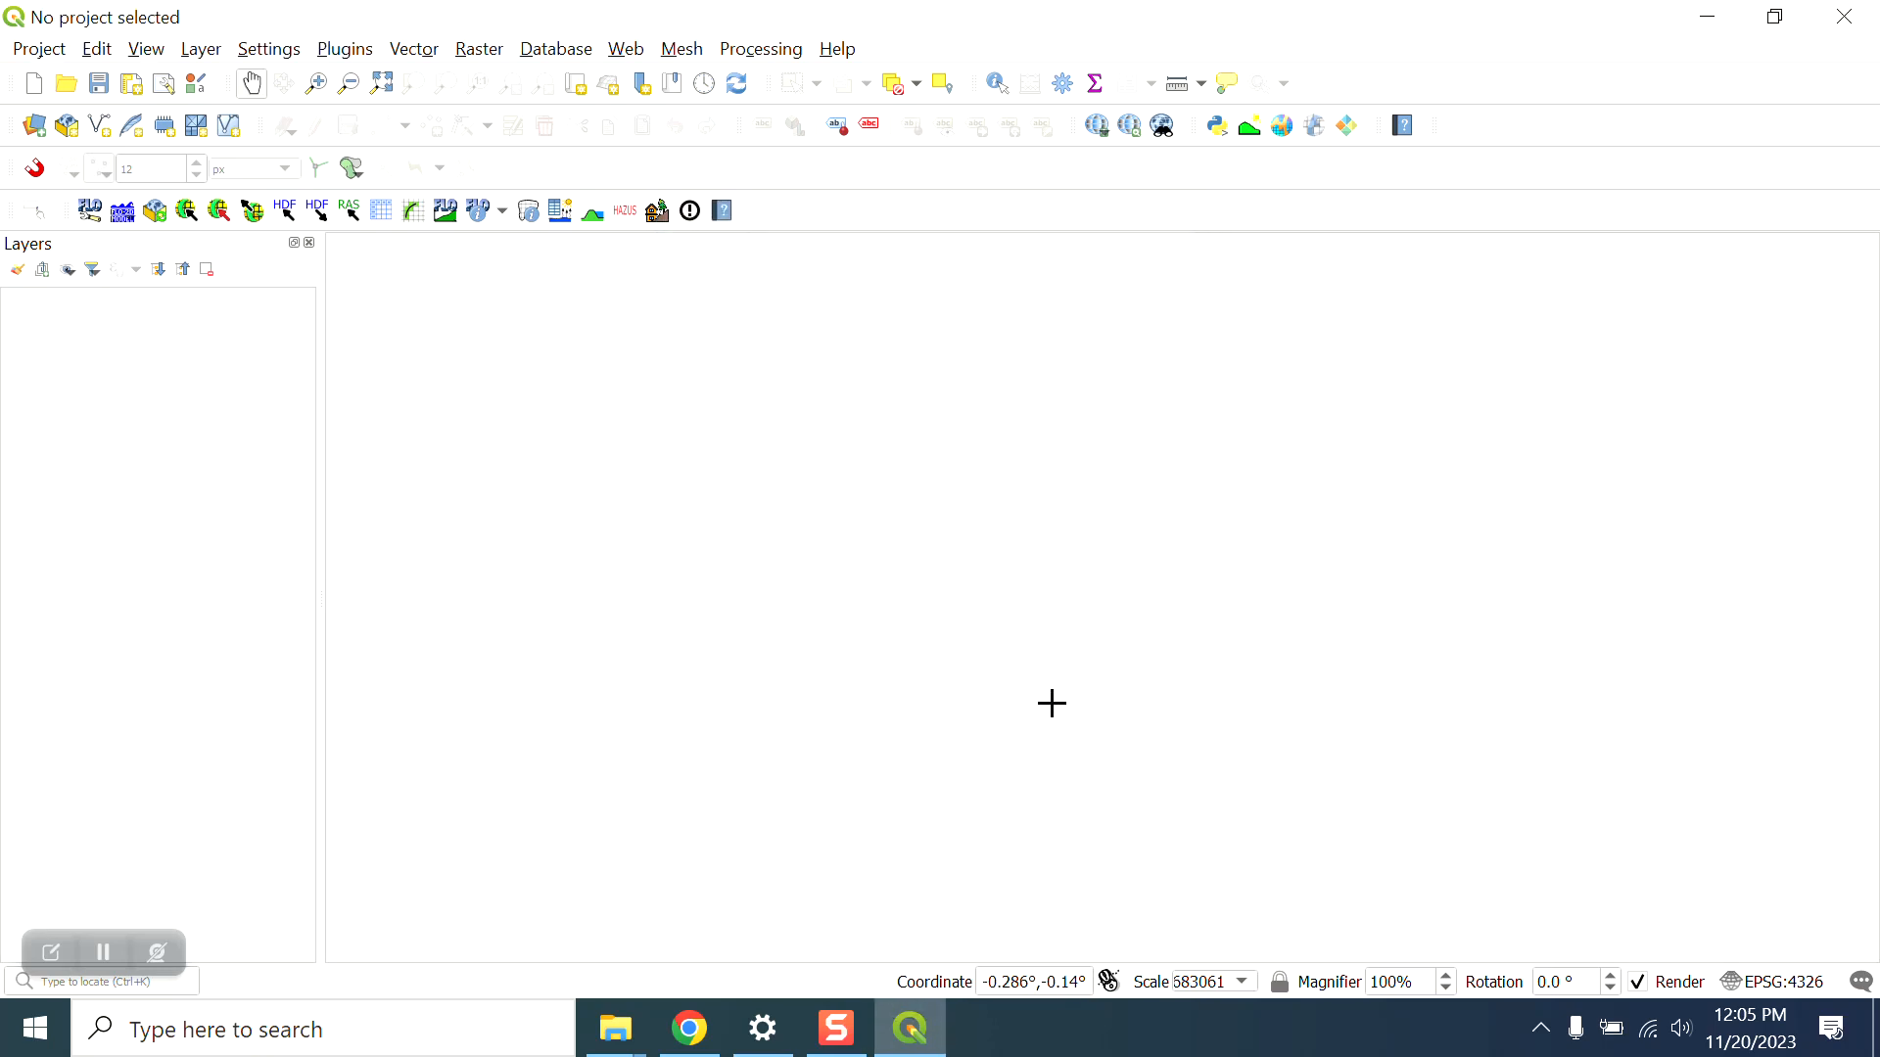
left_click(1096, 125)
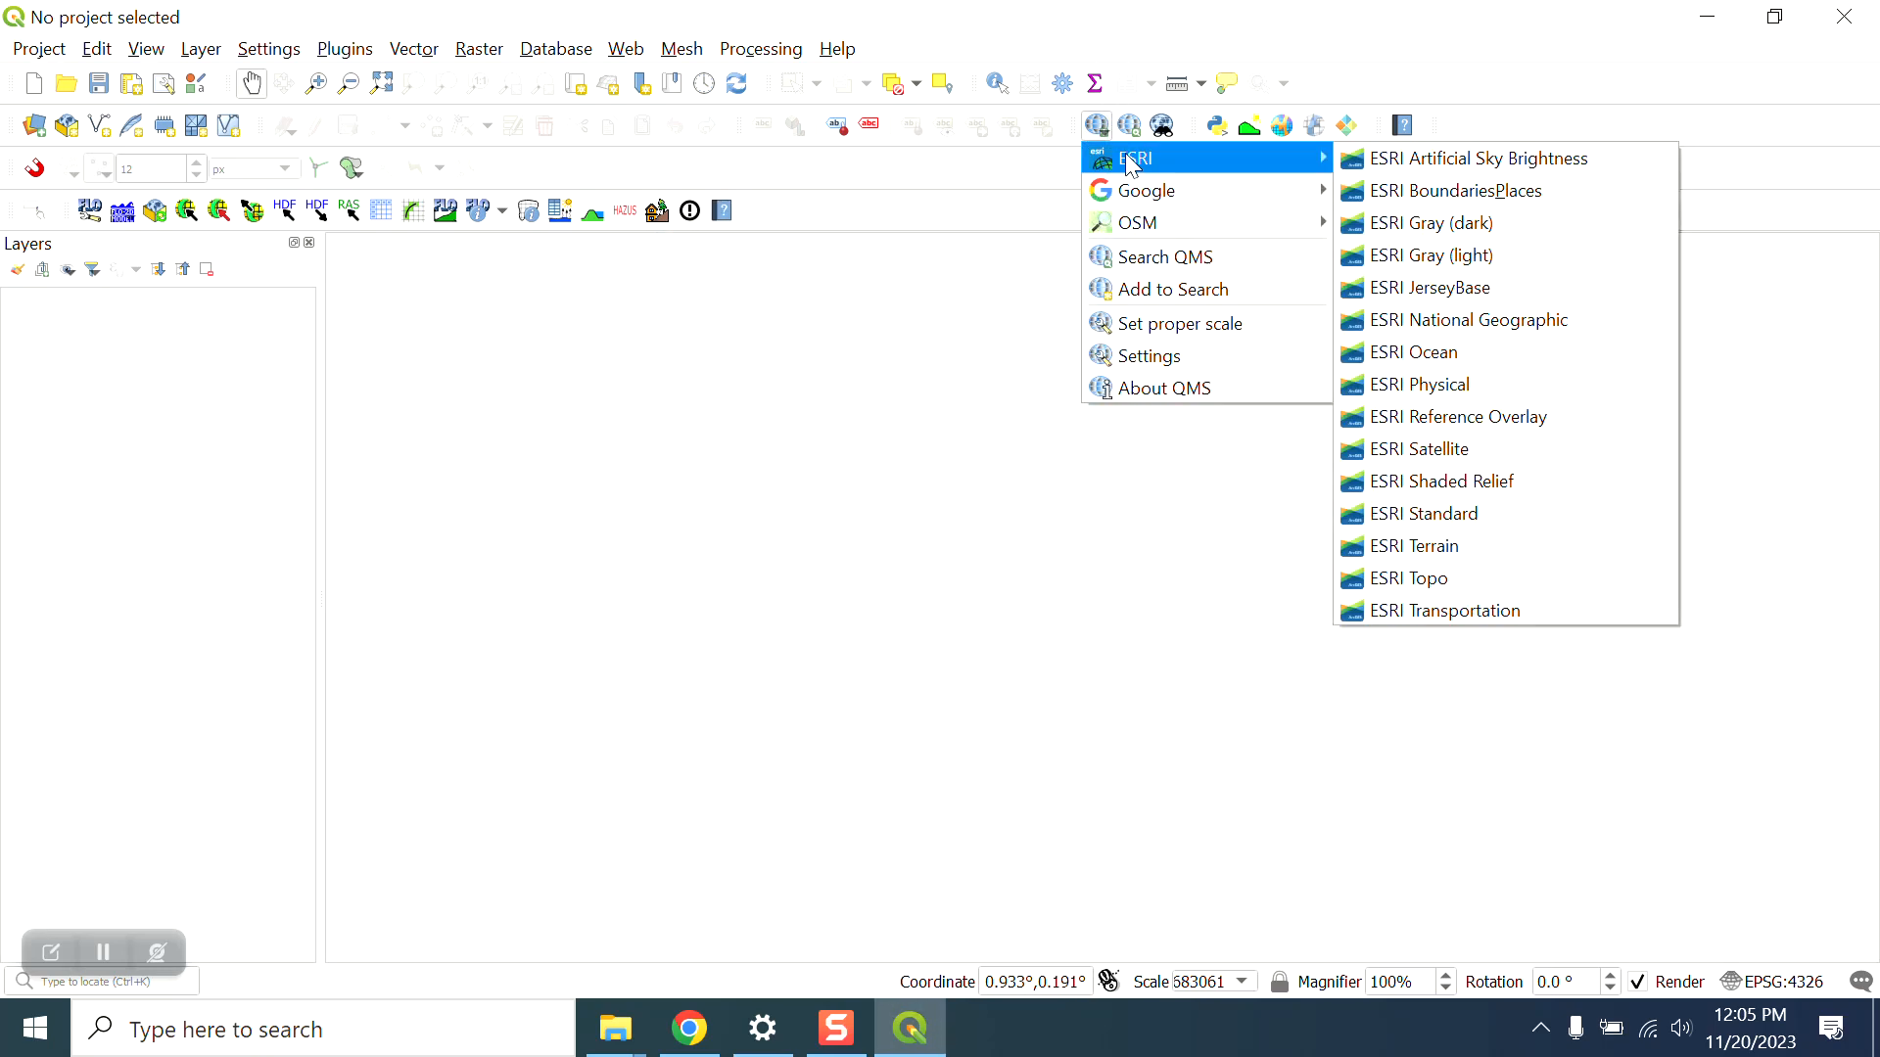
left_click(949, 428)
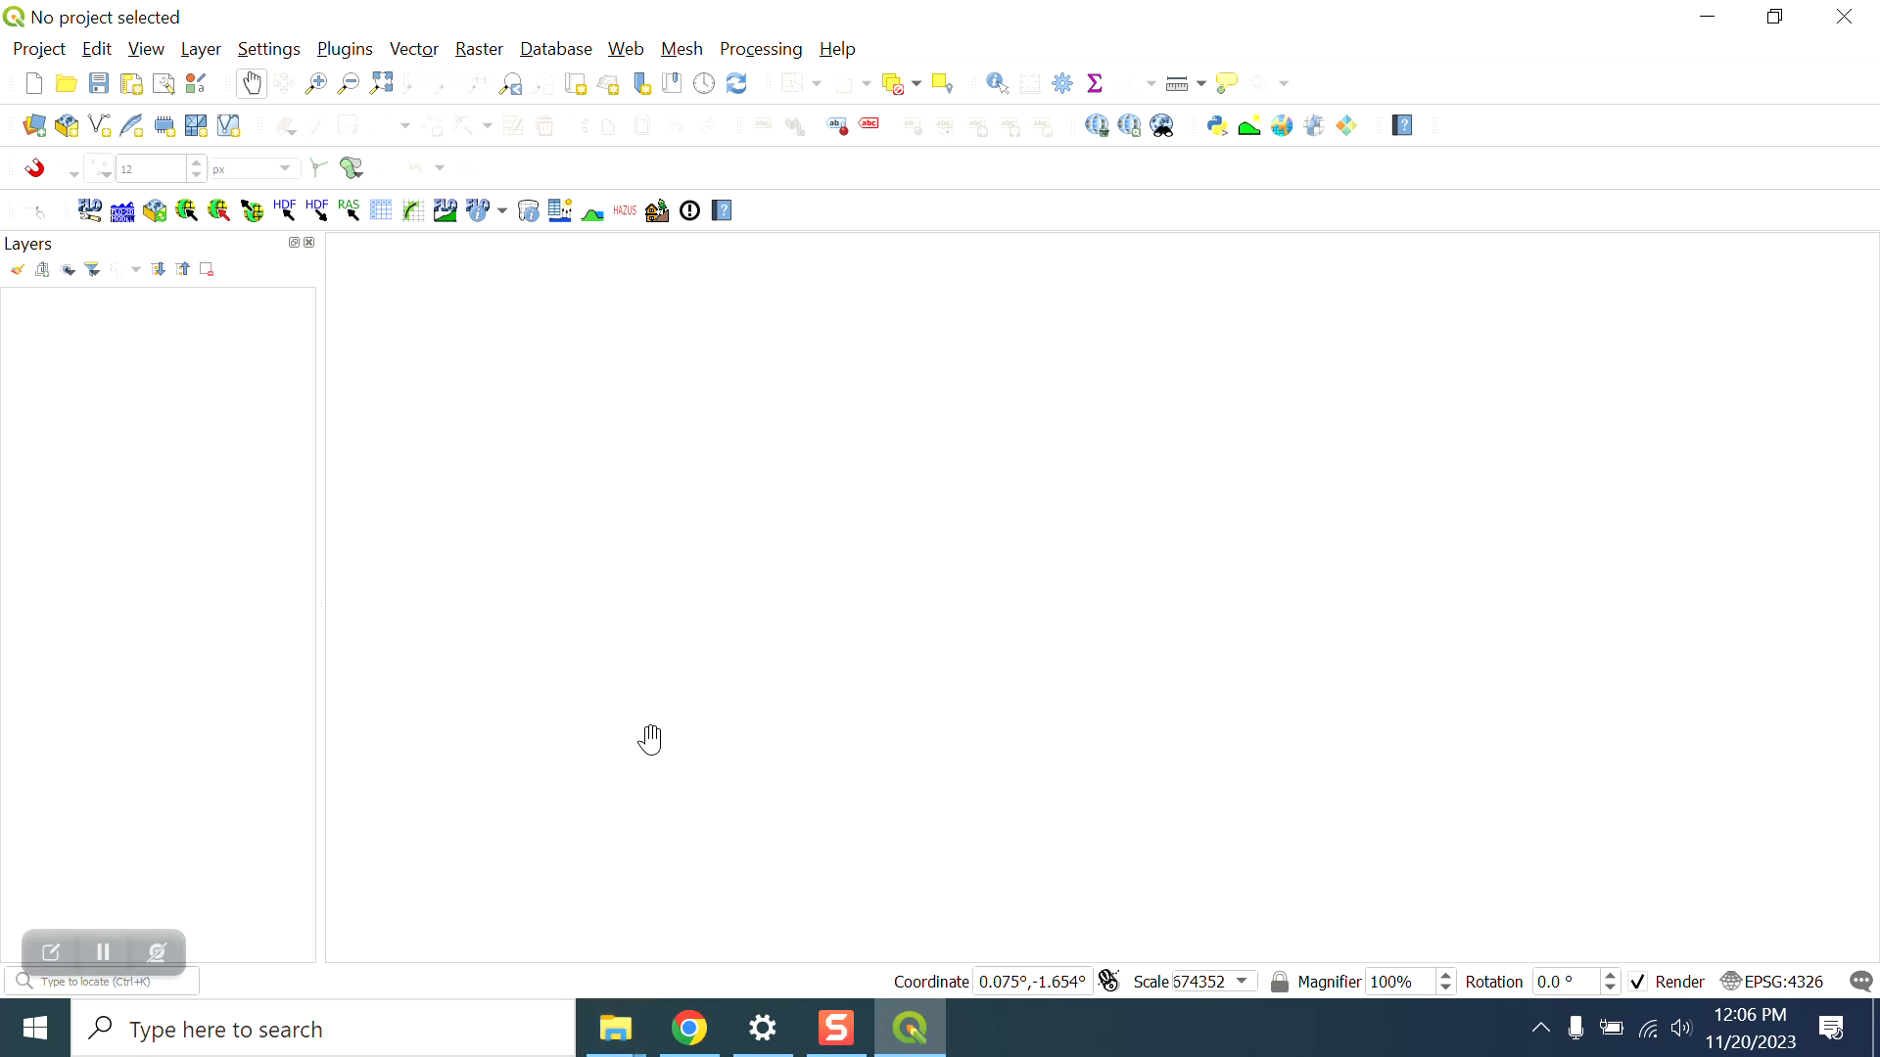
Step: Switch to File Explorer and browse the C: drive to the Public Documents folder
left_click(612, 1040)
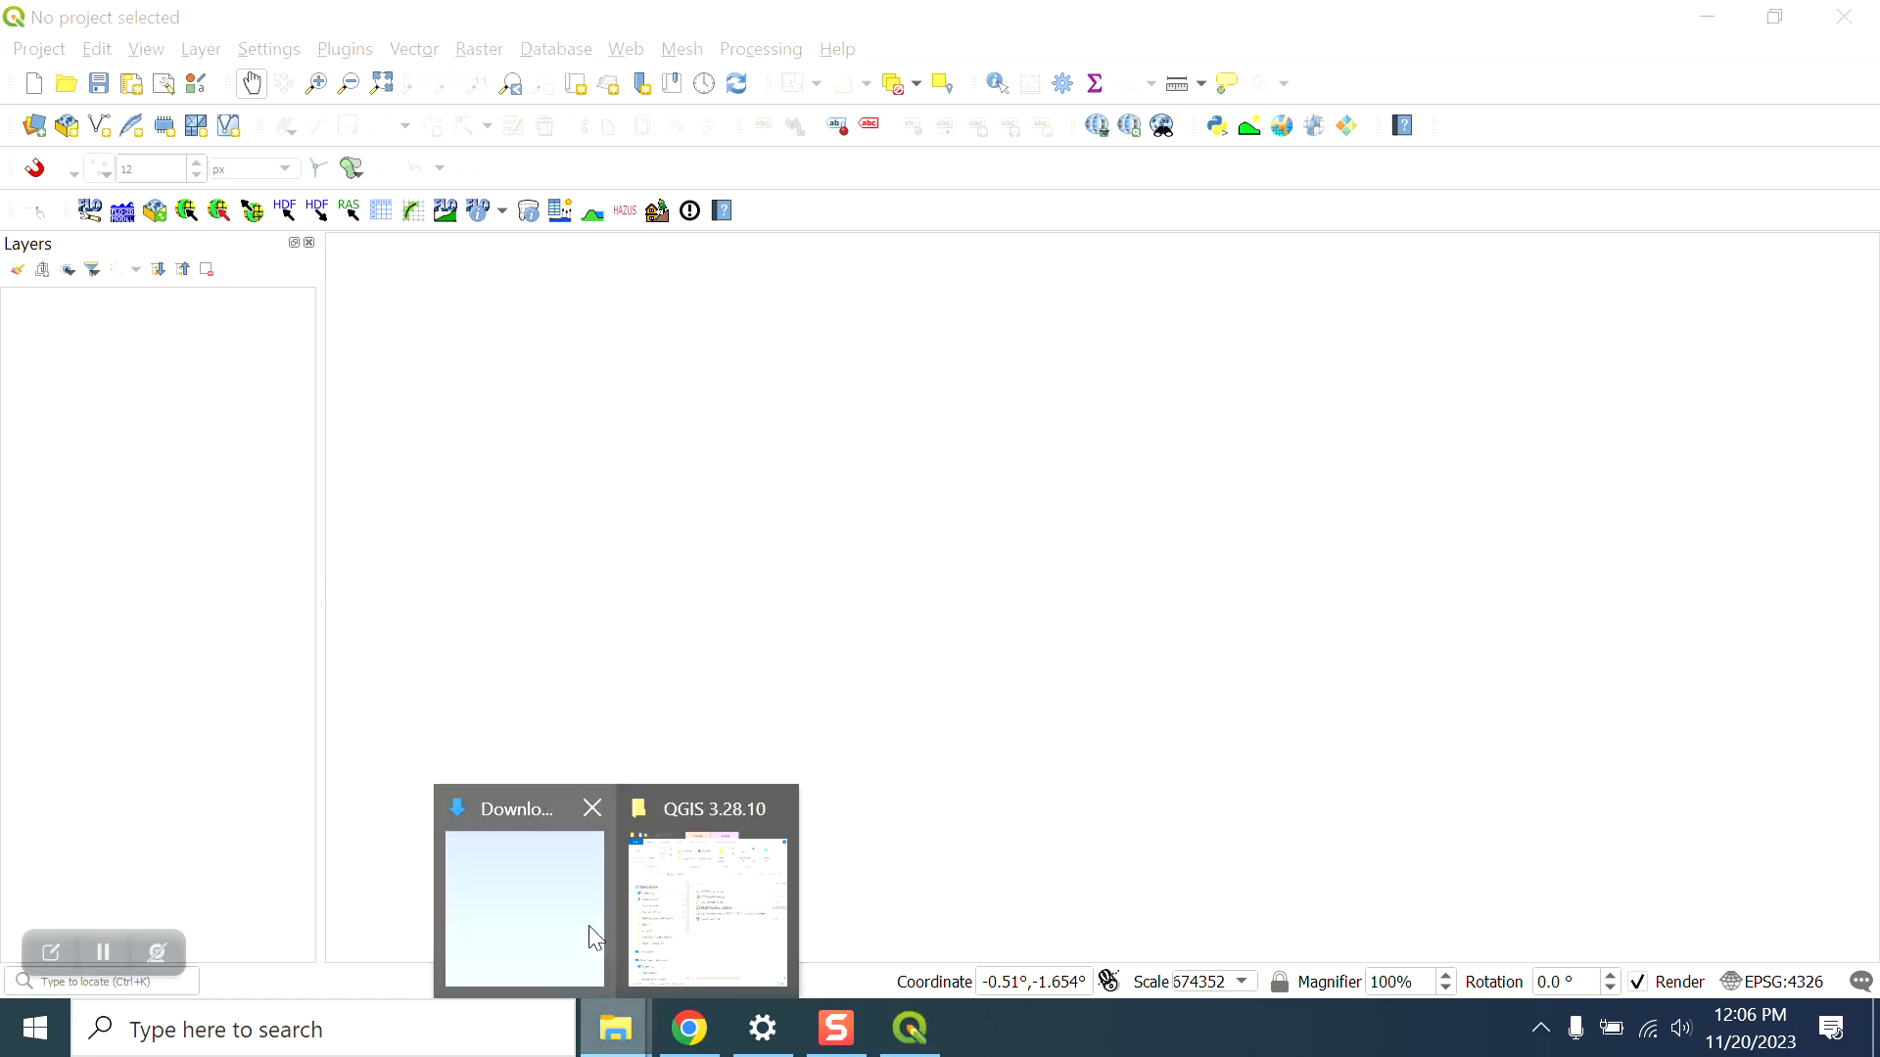
left_click(729, 918)
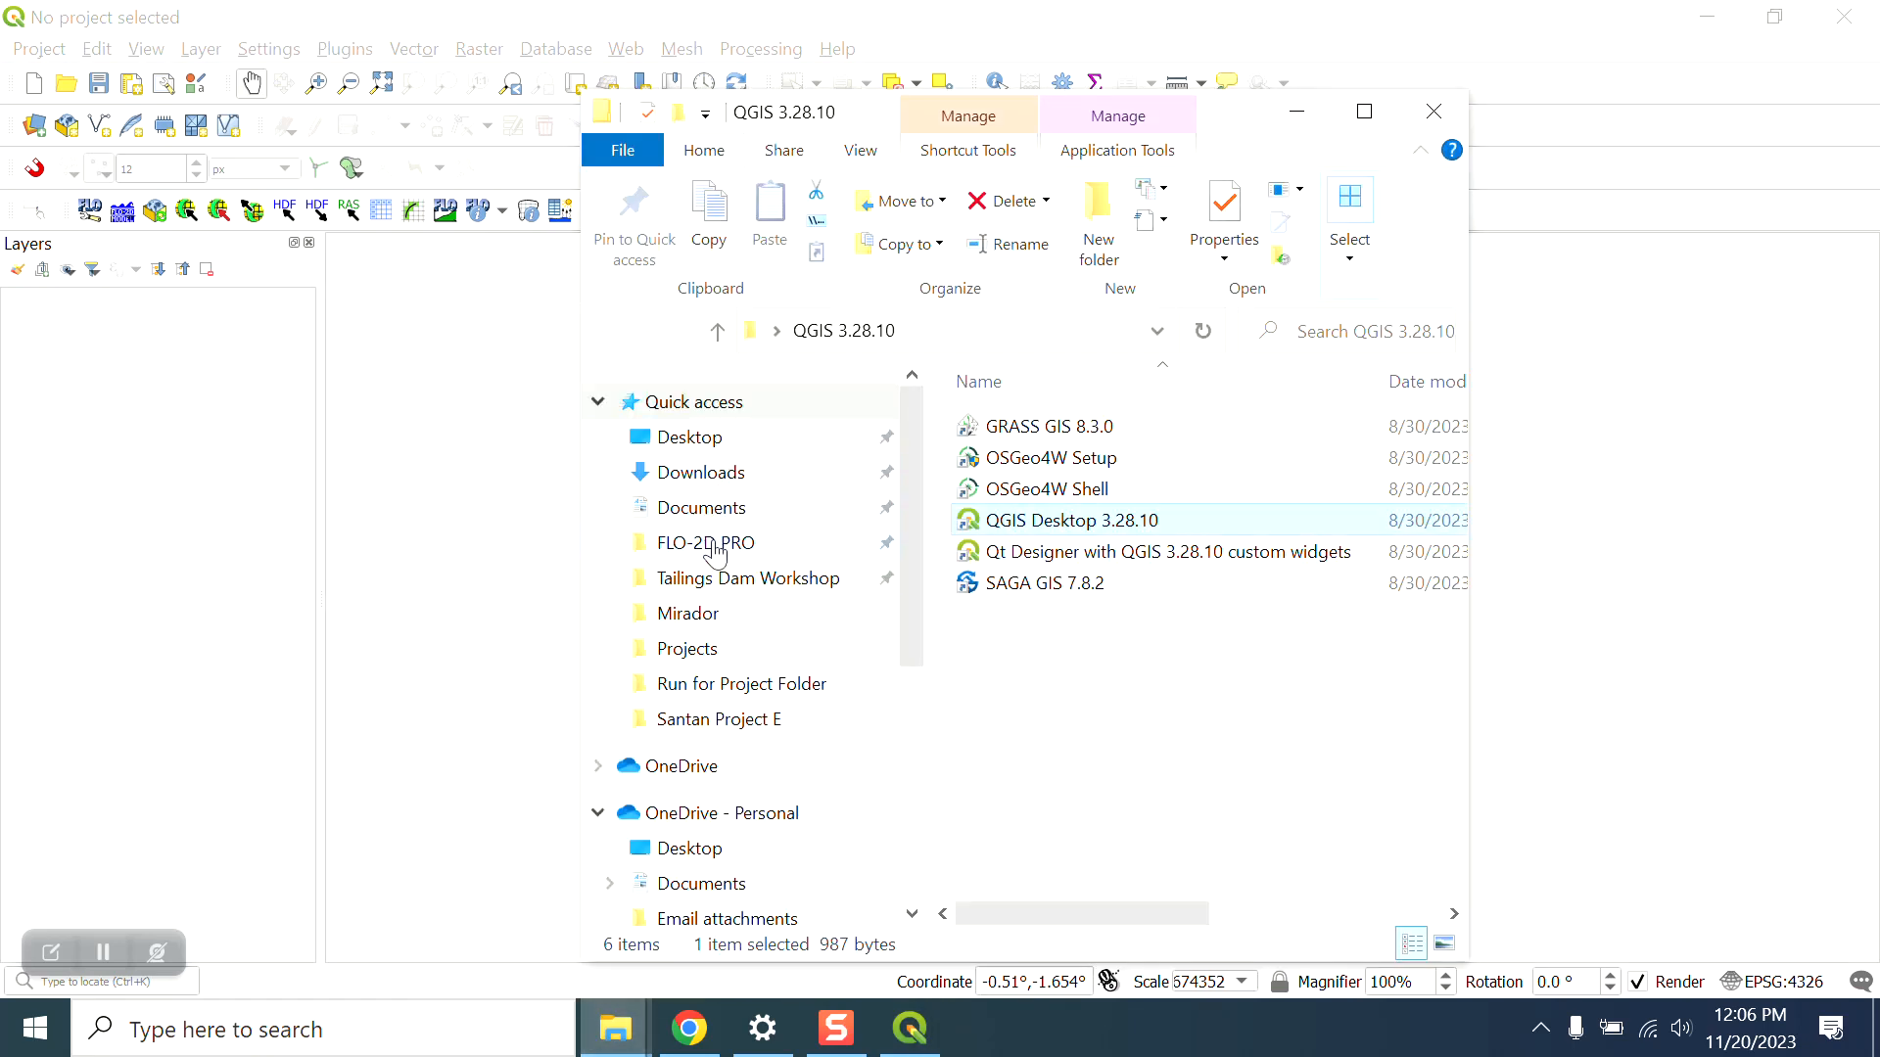
scroll(714, 597, "down", 2)
scroll(714, 624, "up", 1)
scroll(714, 623, "up", 1)
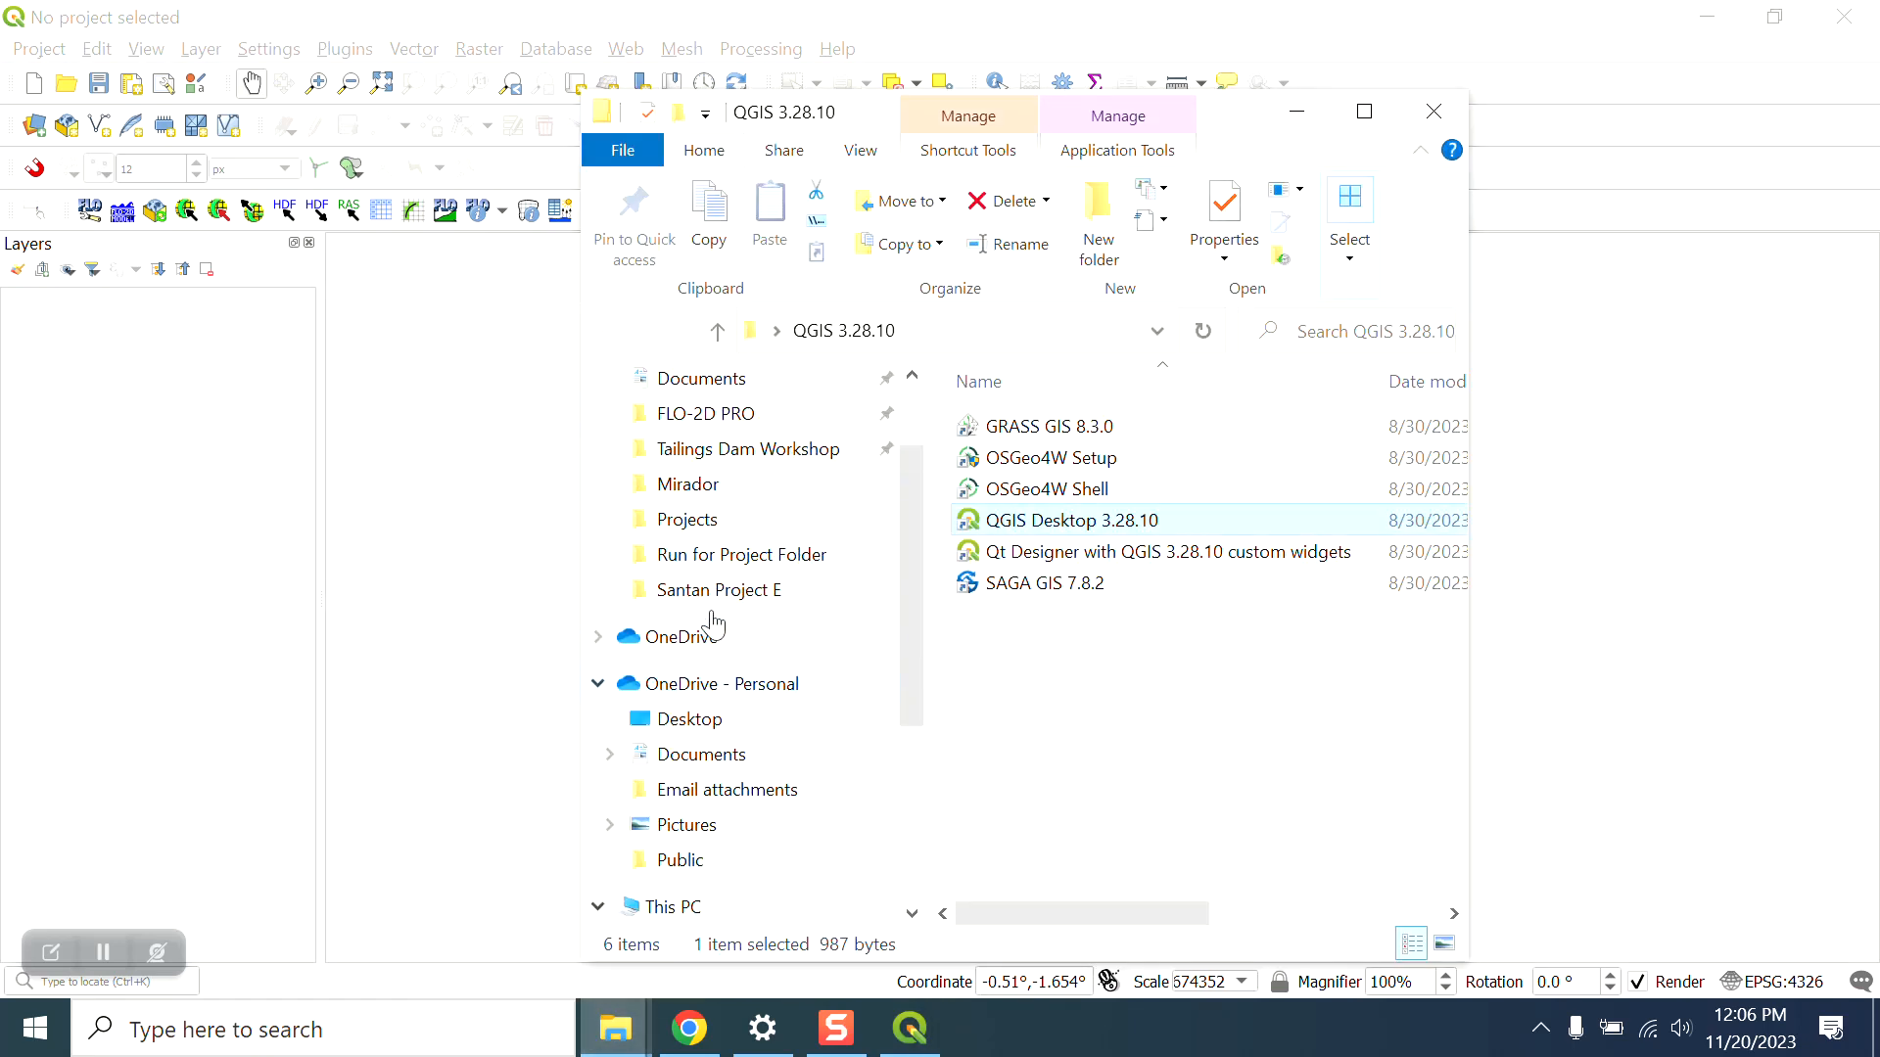
scroll(714, 619, "down", 3)
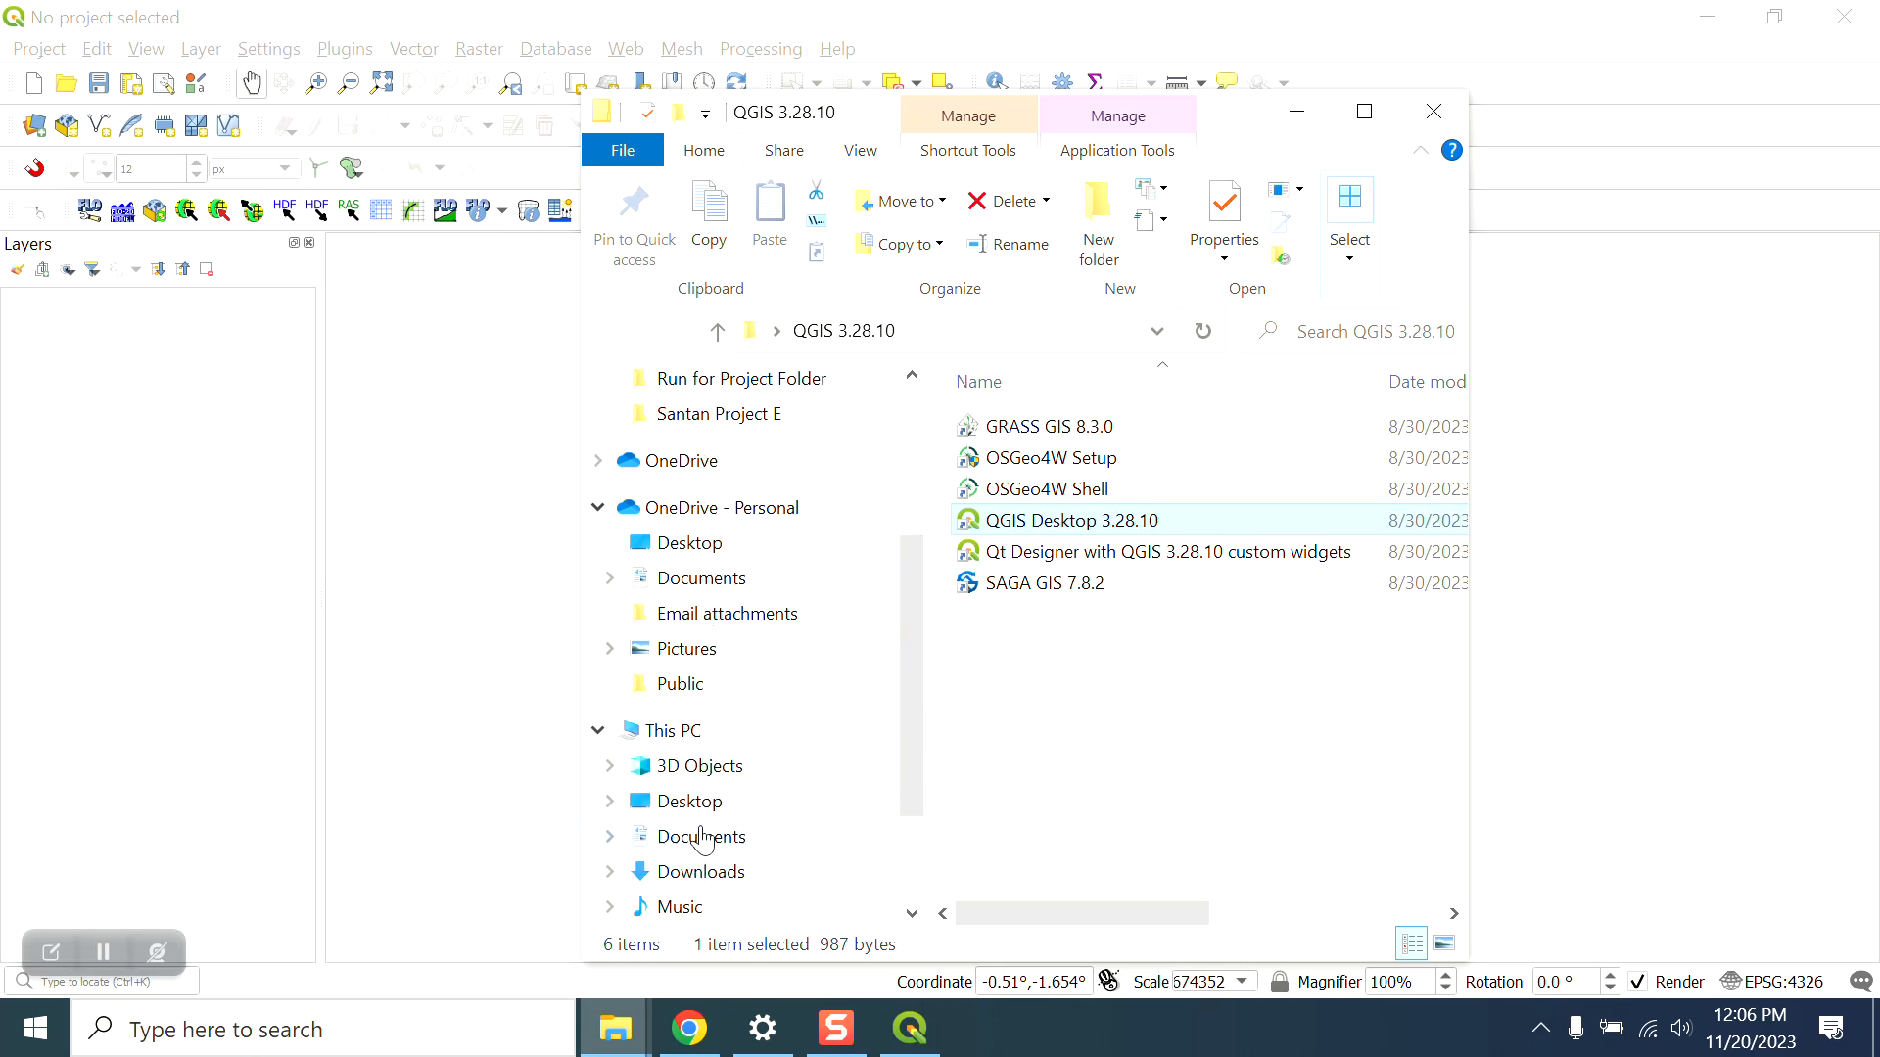
scroll(676, 839, "up", 1)
scroll(683, 913, "down", 3)
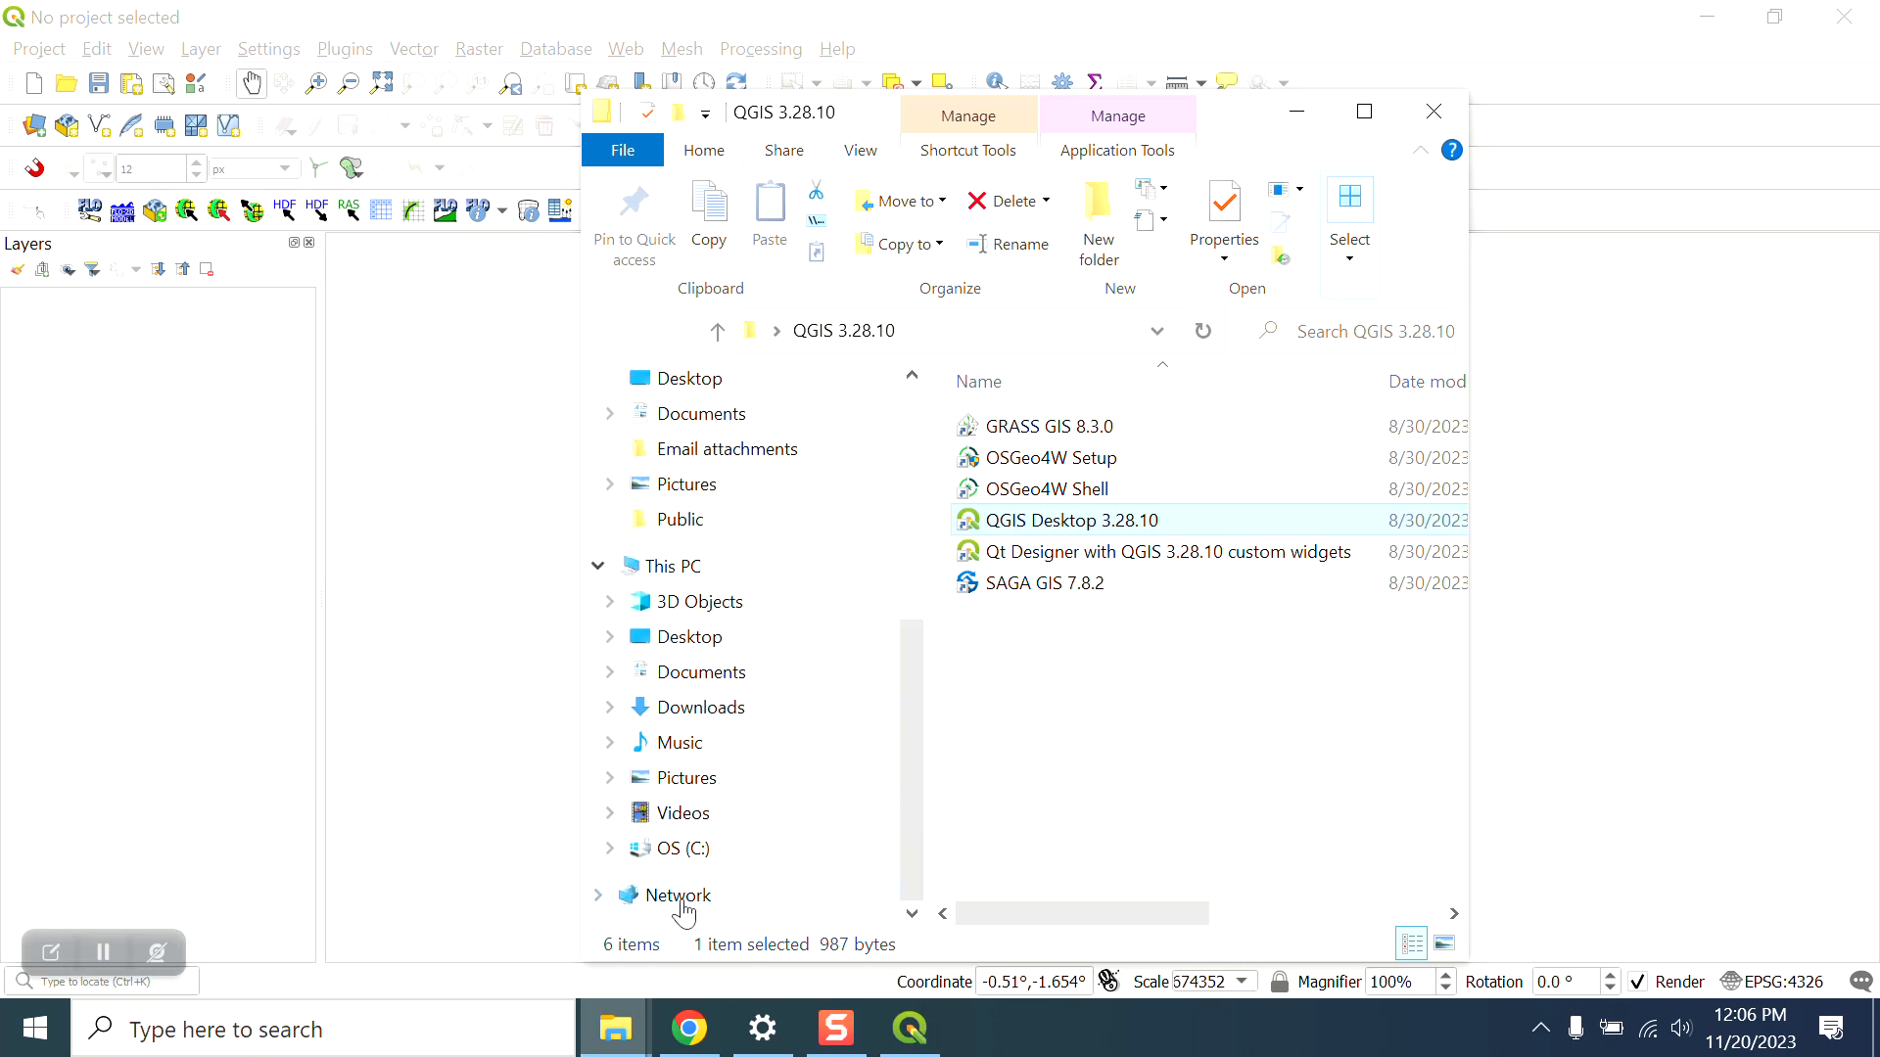
left_click(677, 848)
double_click(1009, 748)
double_click(1008, 490)
double_click(1021, 529)
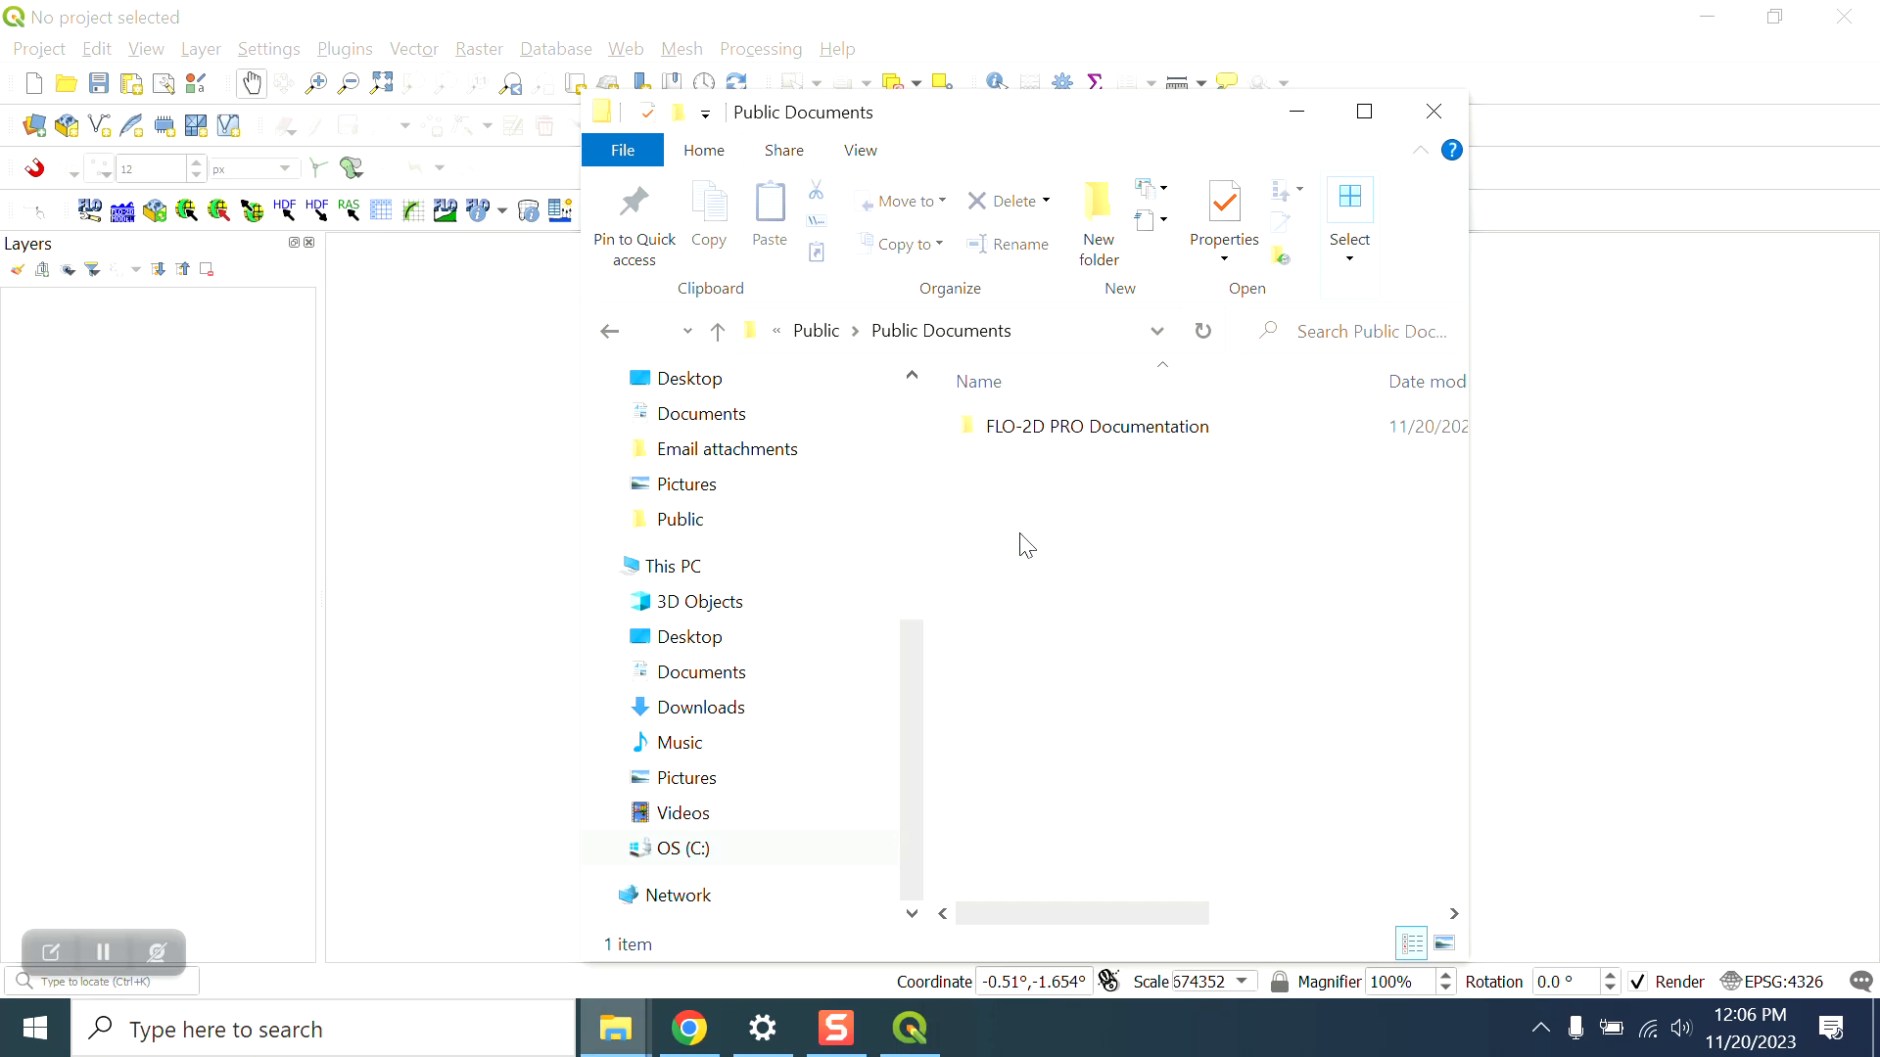
Step: Open the Example Projects folder inside FLO-2D PRO Documentation and pin its QGIS Tutorials folder to Quick access
double_click(1018, 428)
double_click(1018, 429)
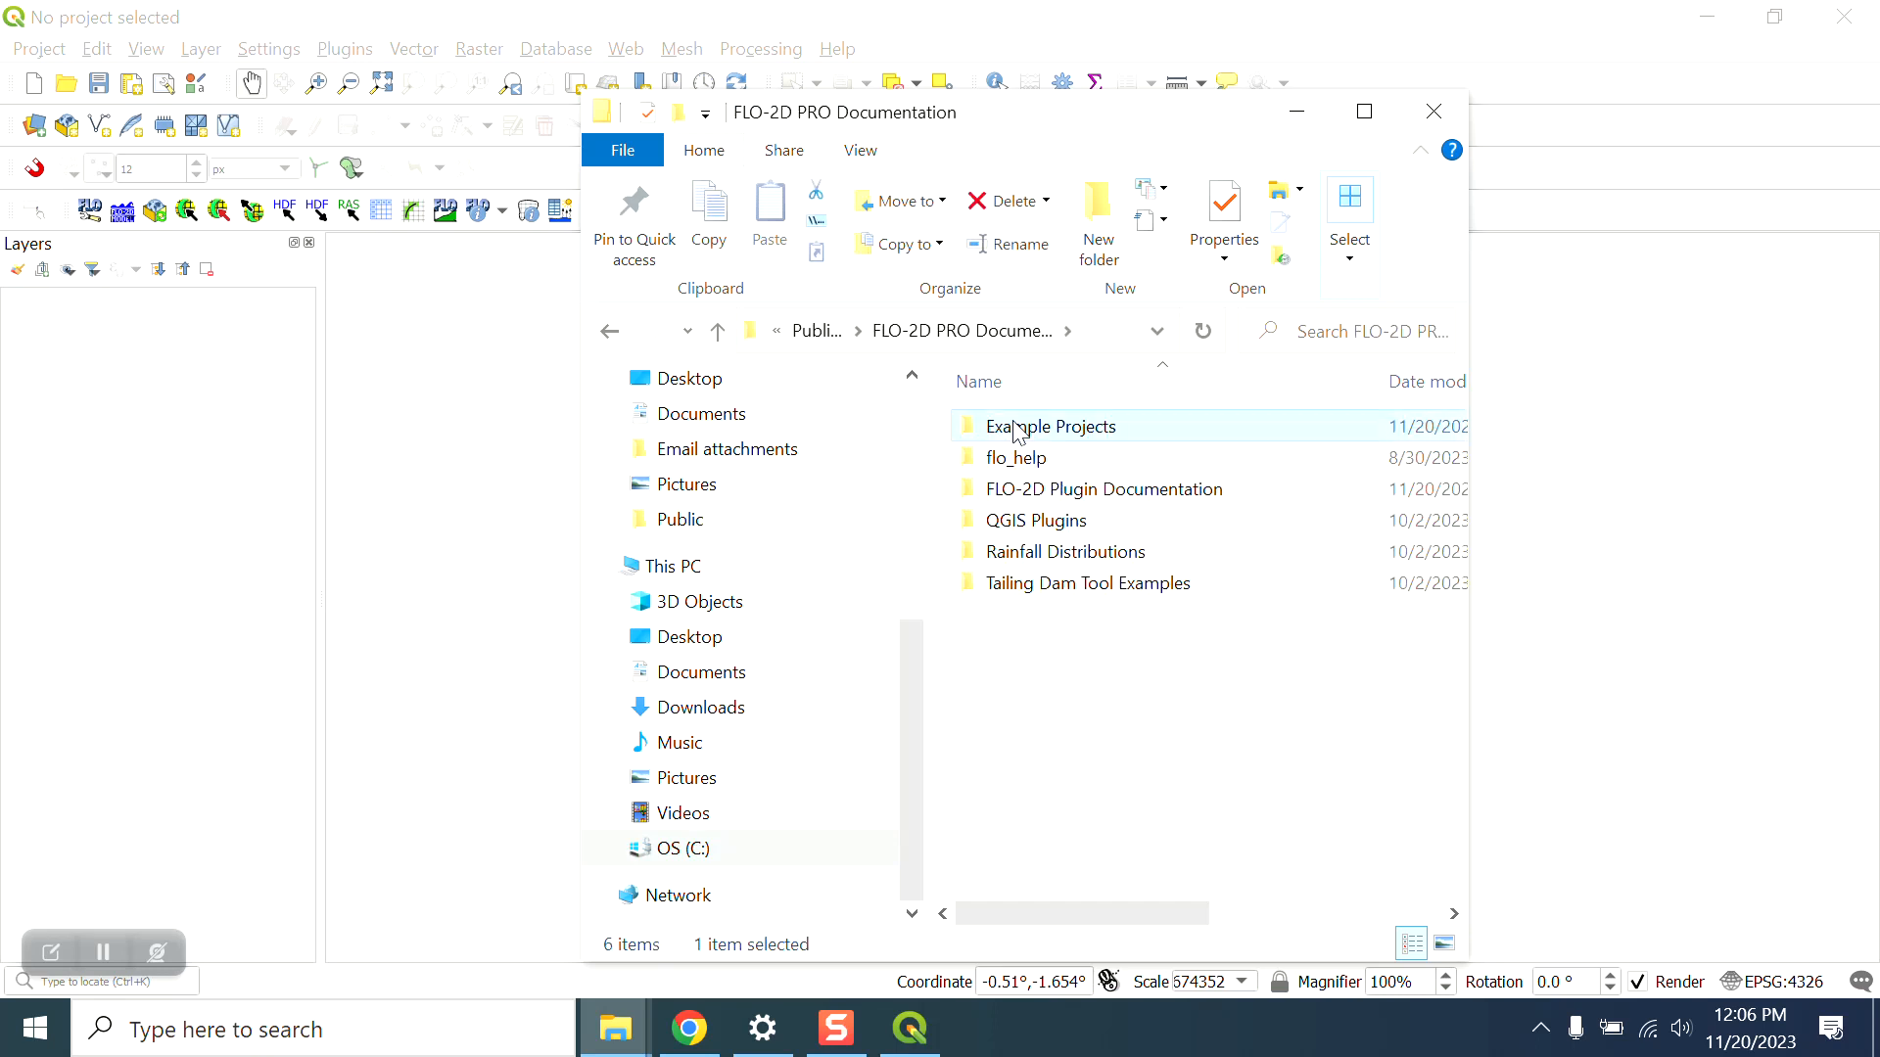
left_click(1017, 429)
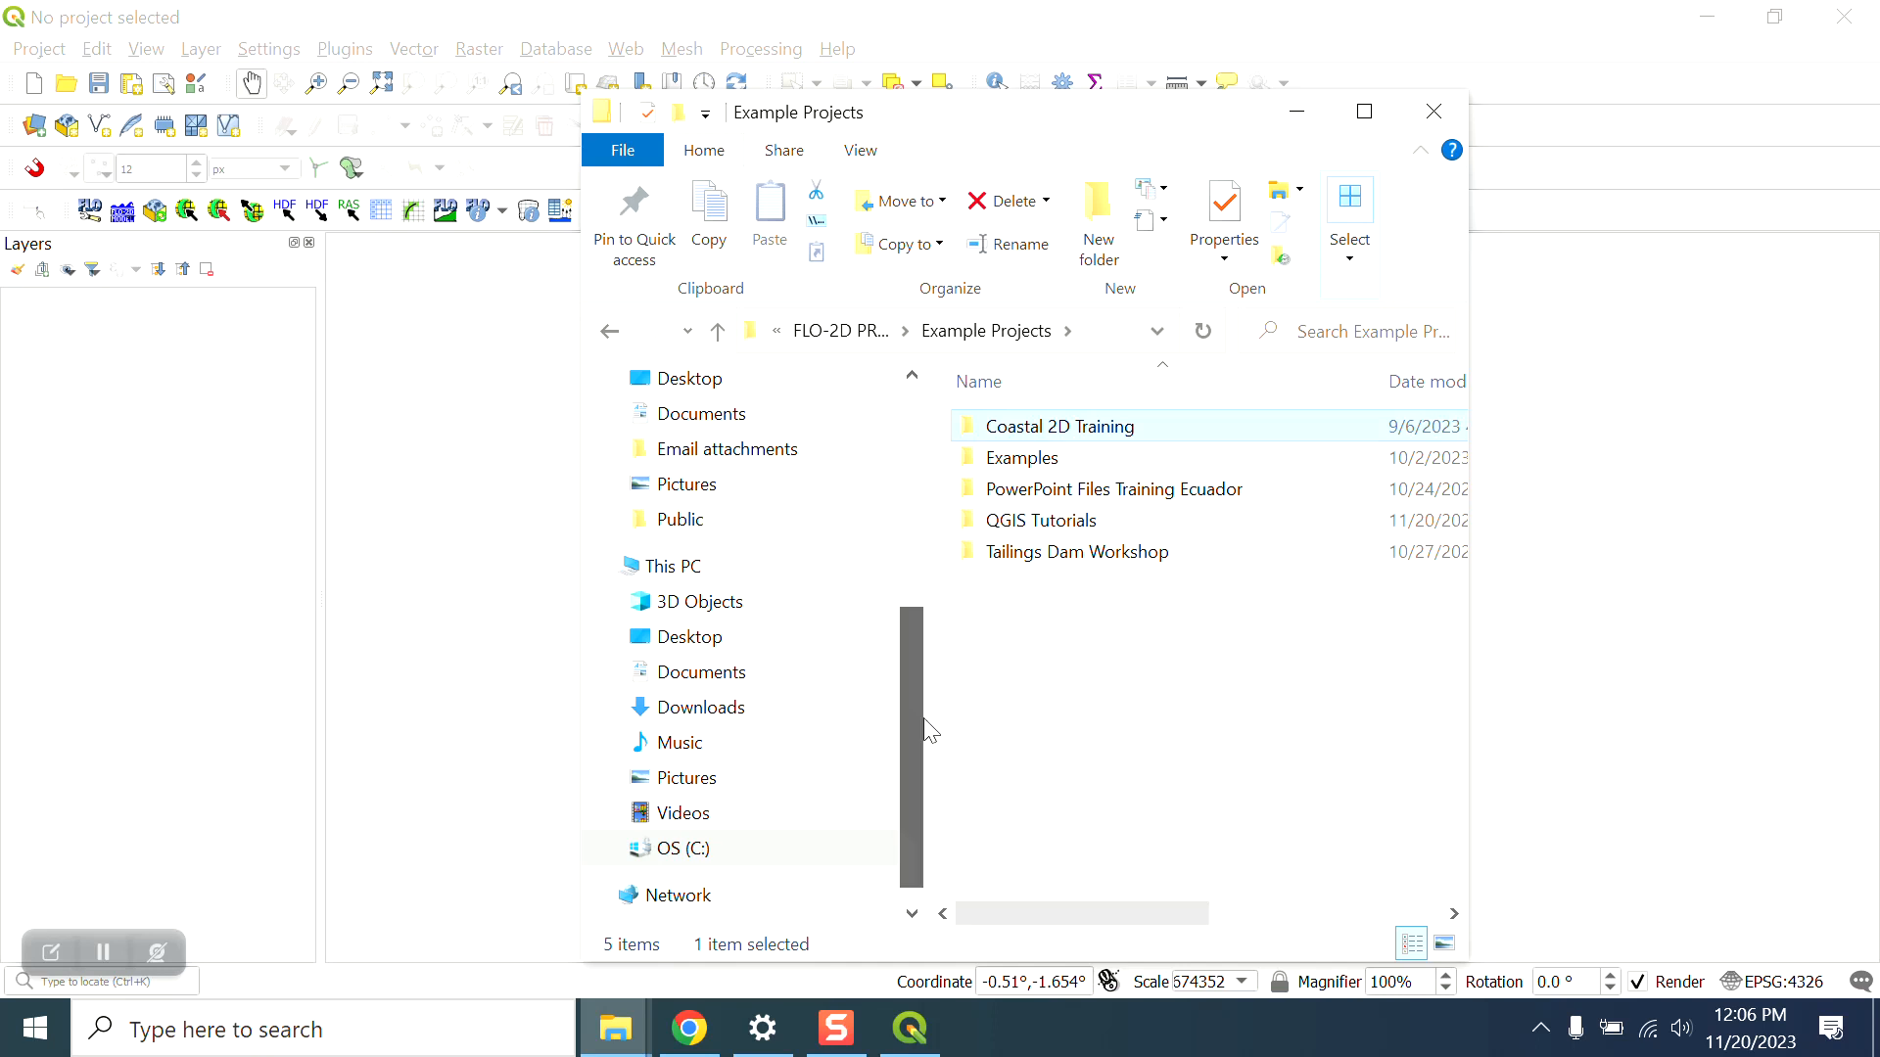
scroll(917, 713, "up", 1)
left_click_drag(917, 713, 884, 461)
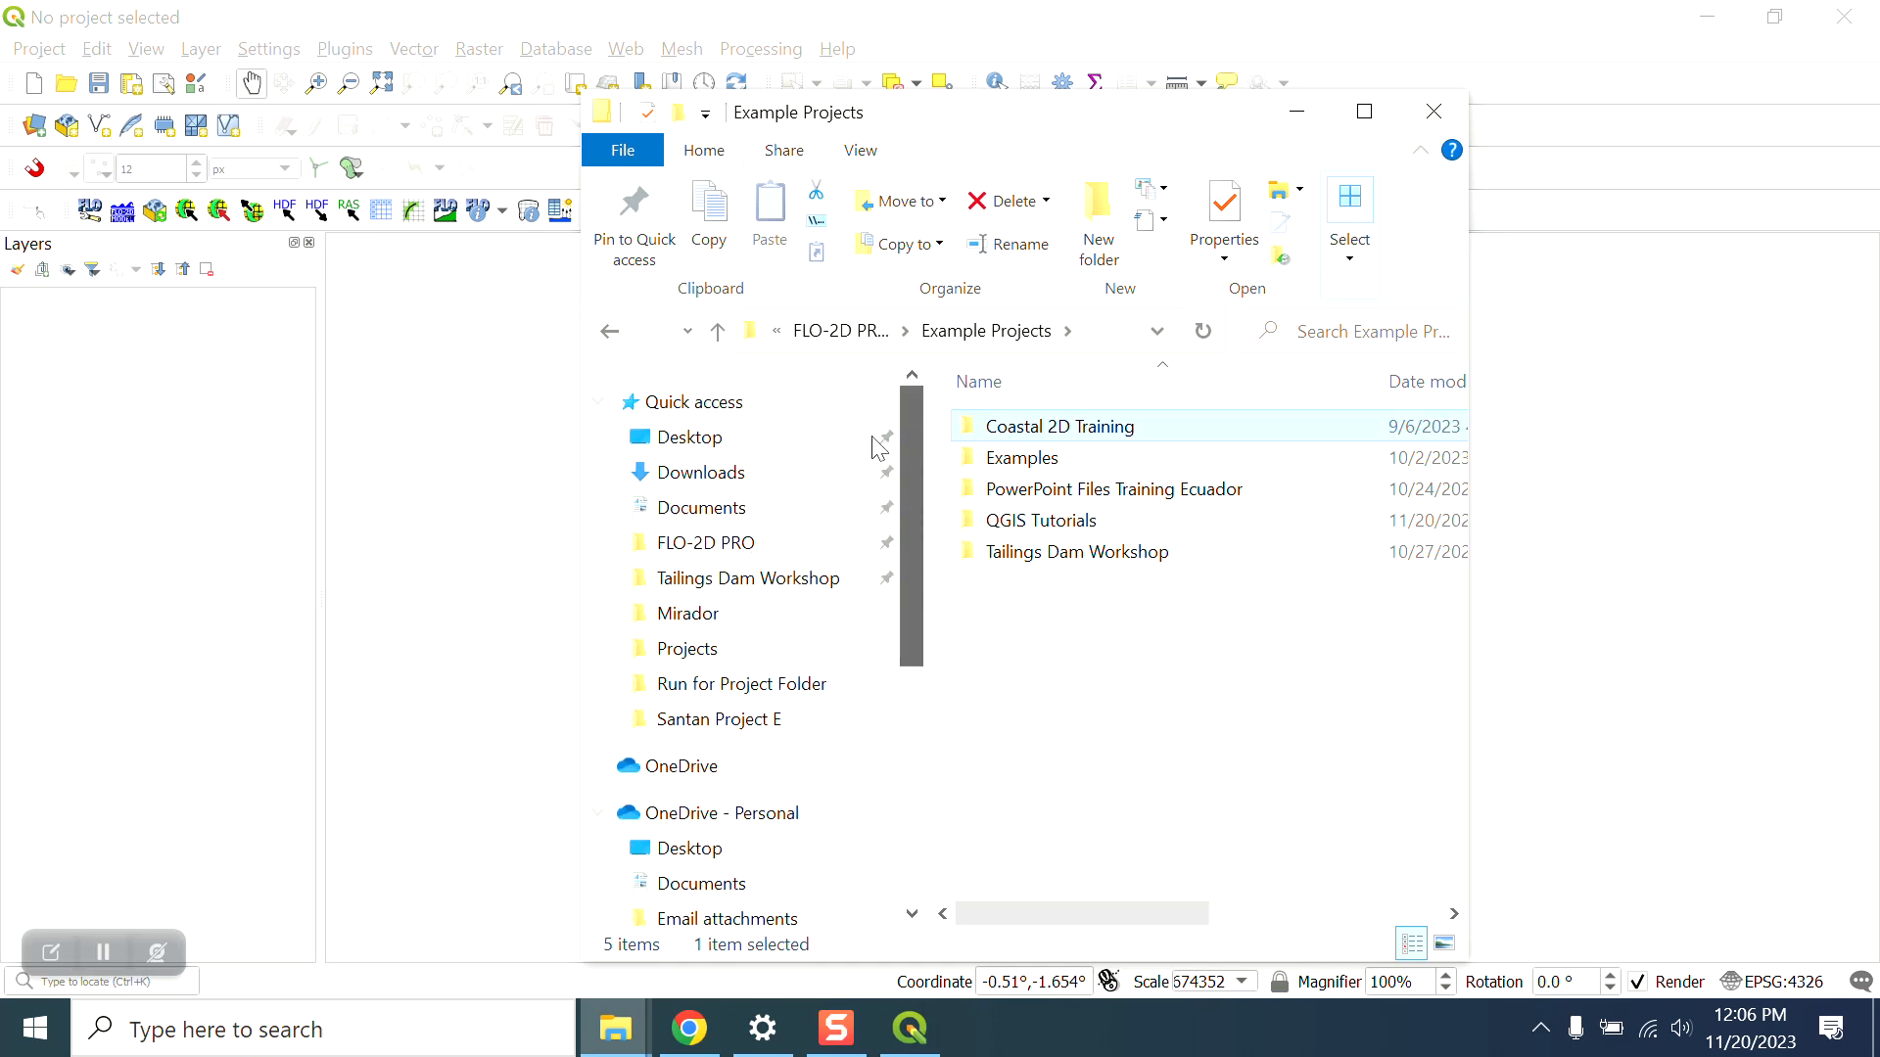
left_click_drag(1042, 530, 848, 571)
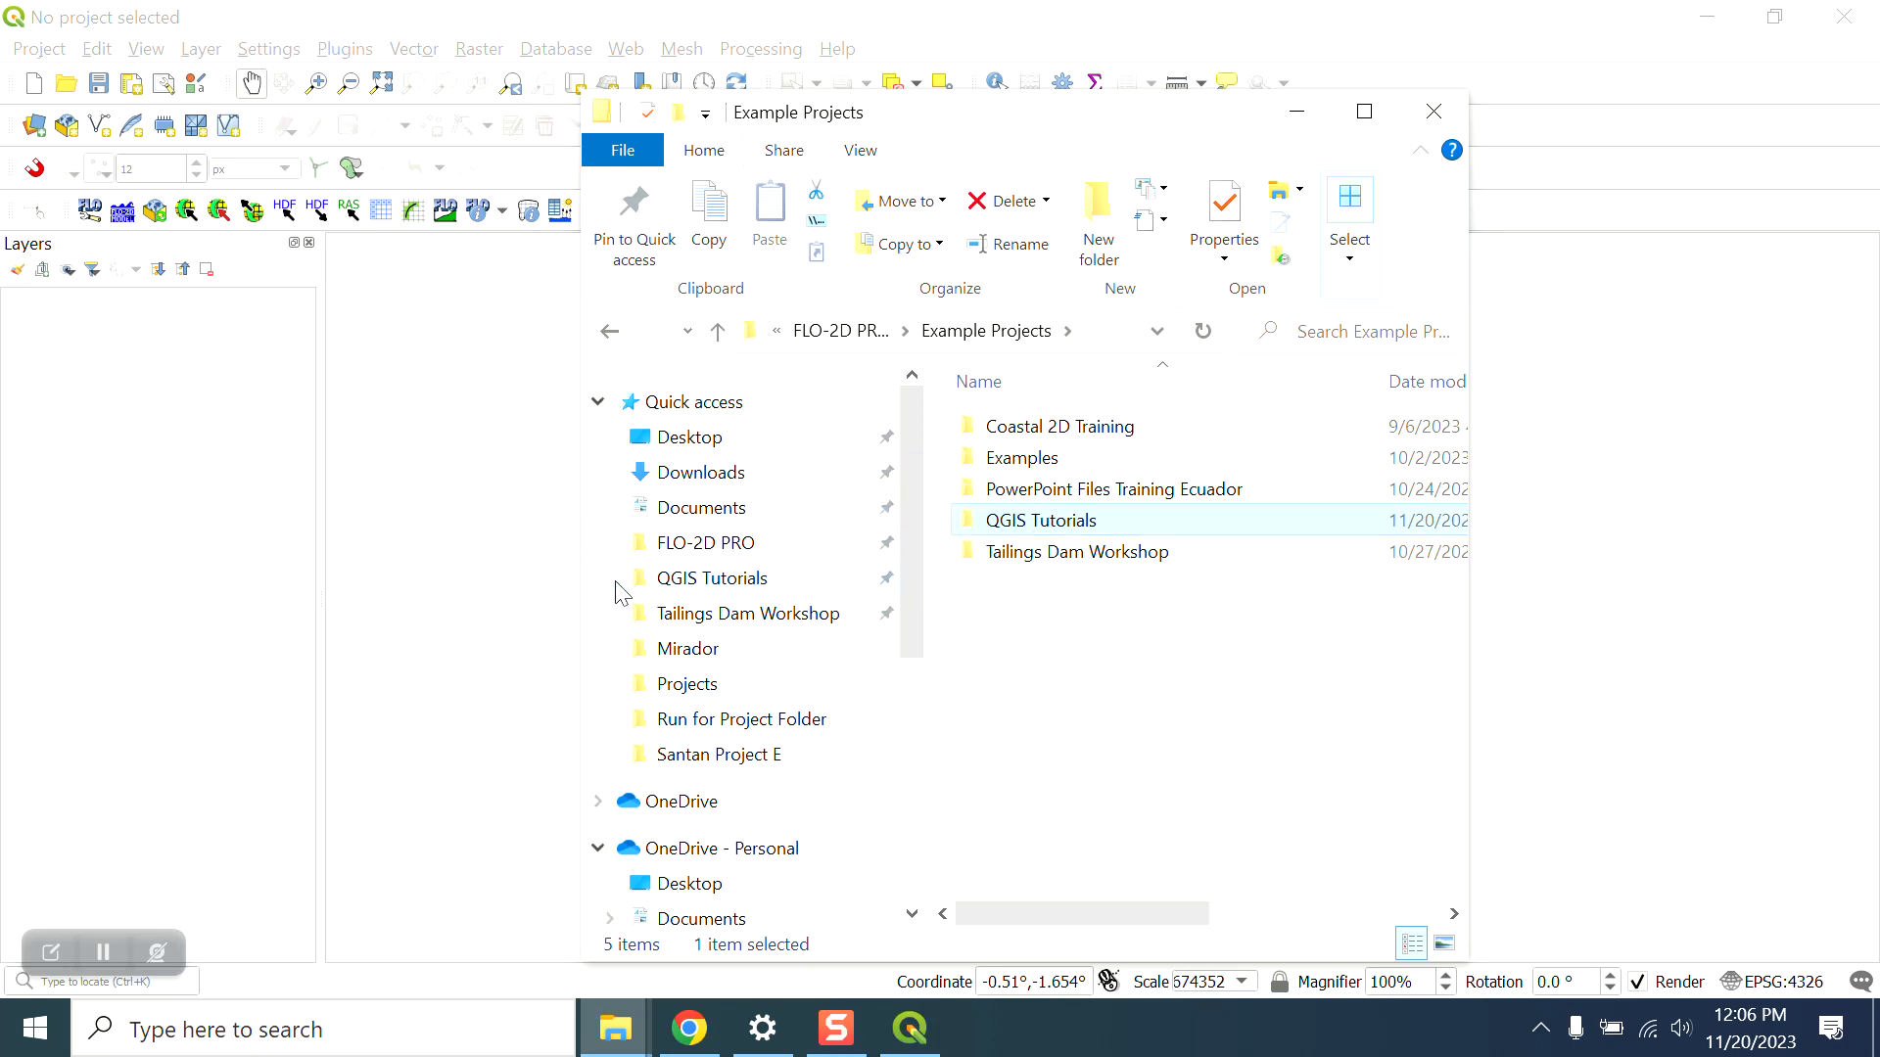
Step: Load Project Domain.shp from the QGIS Lesson 1 folder into the QGIS map and dismiss the transform notice
left_click(831, 579)
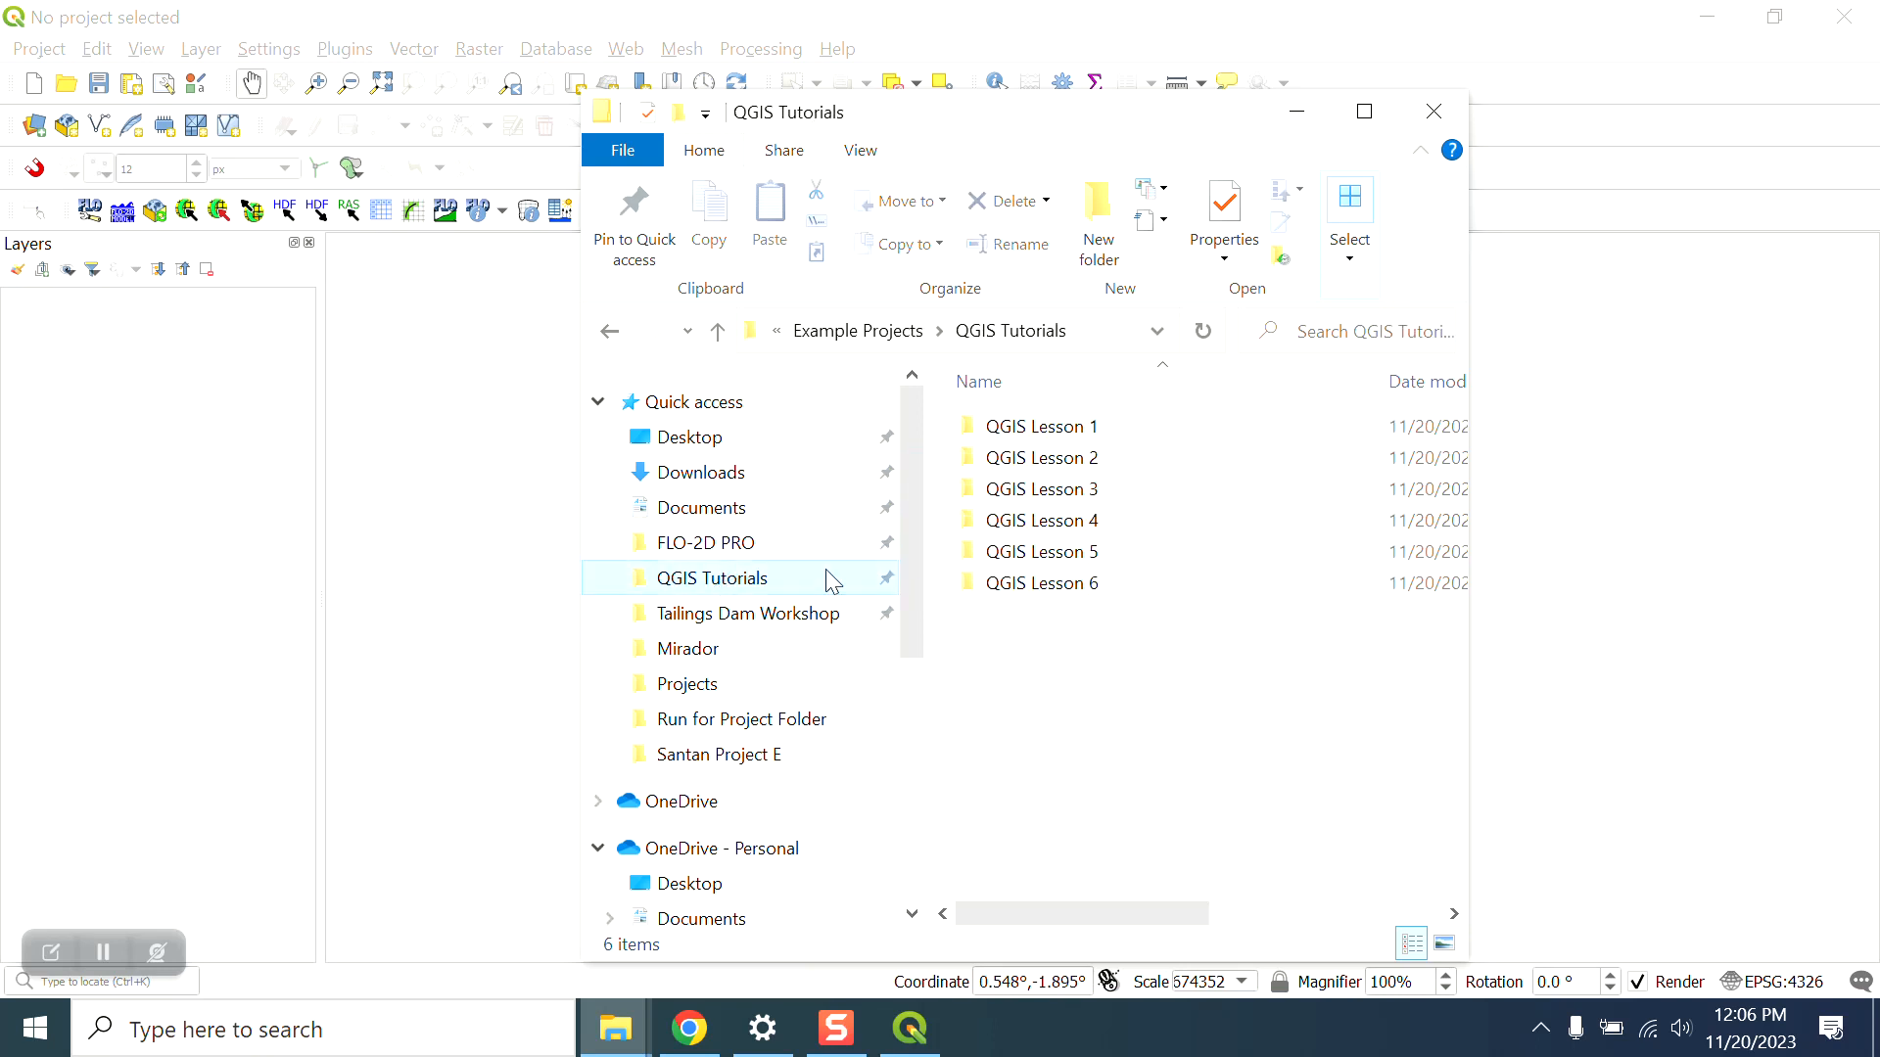
double_click(1048, 427)
left_click(1049, 519)
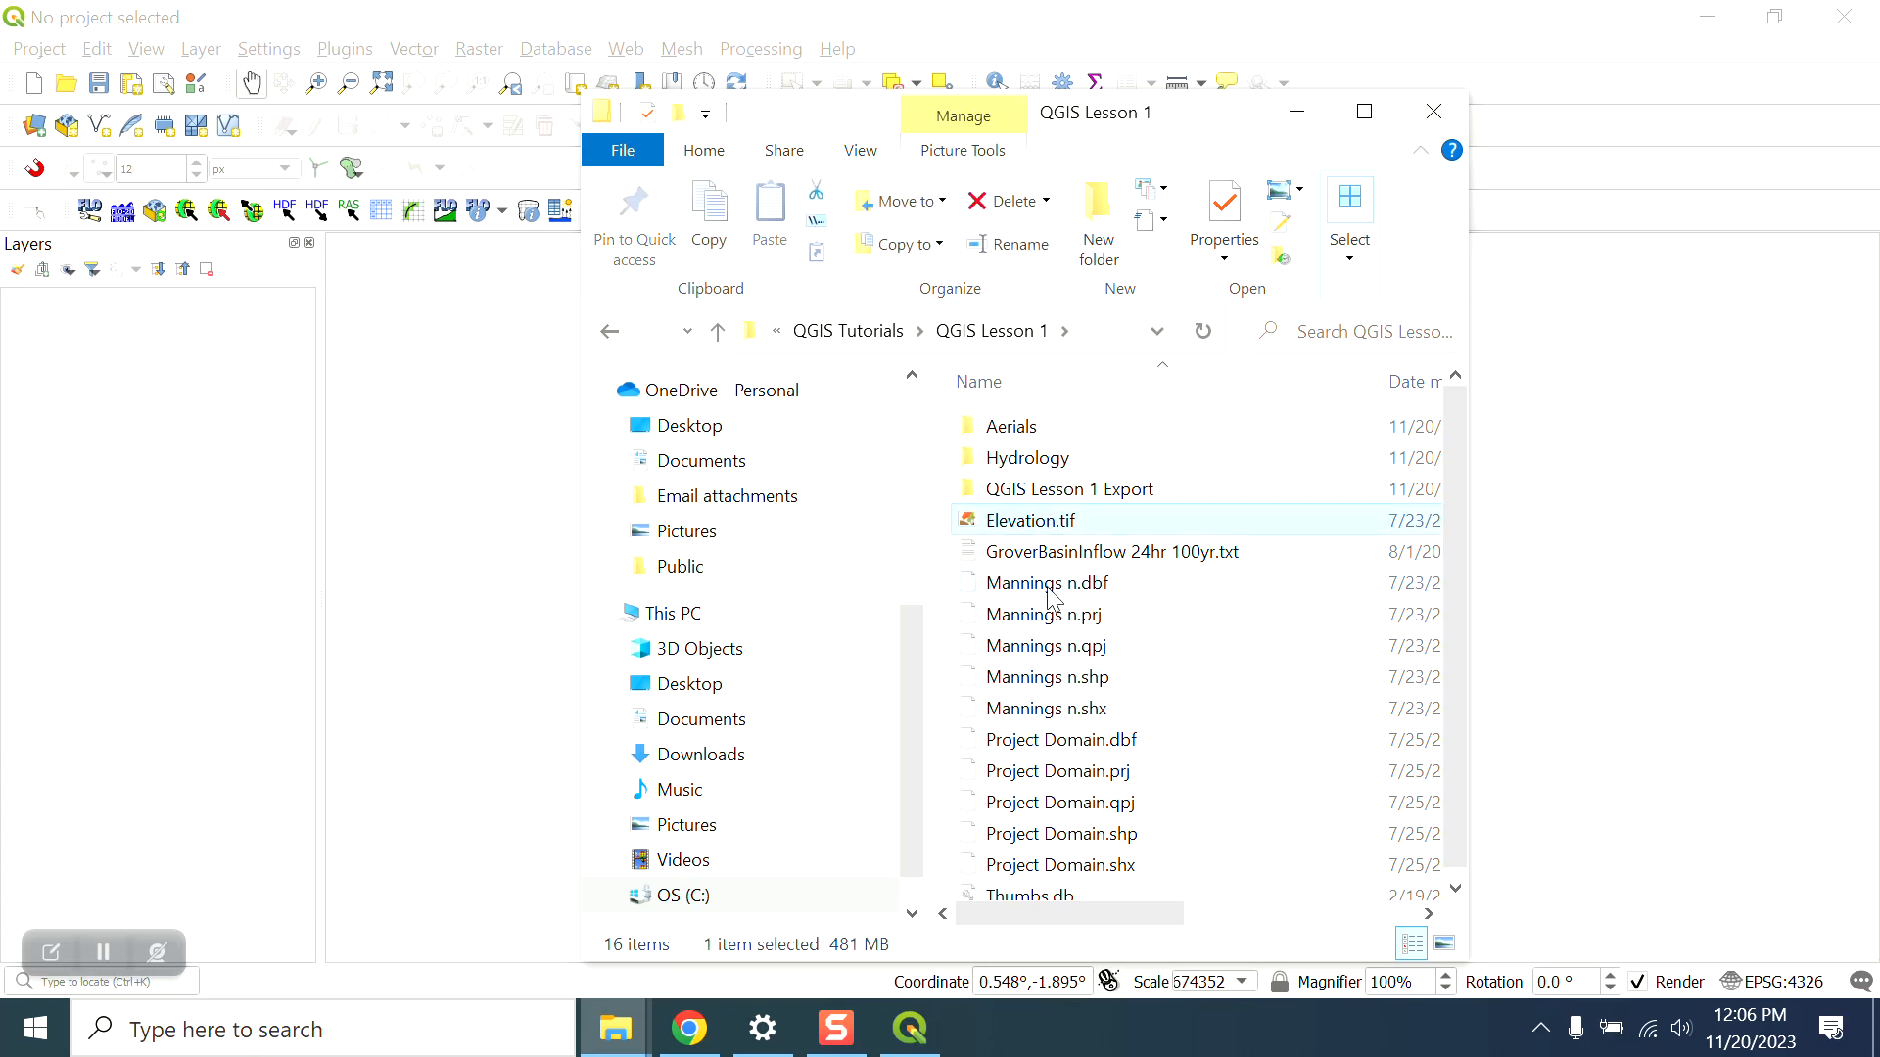
left_click_drag(1111, 825, 471, 788)
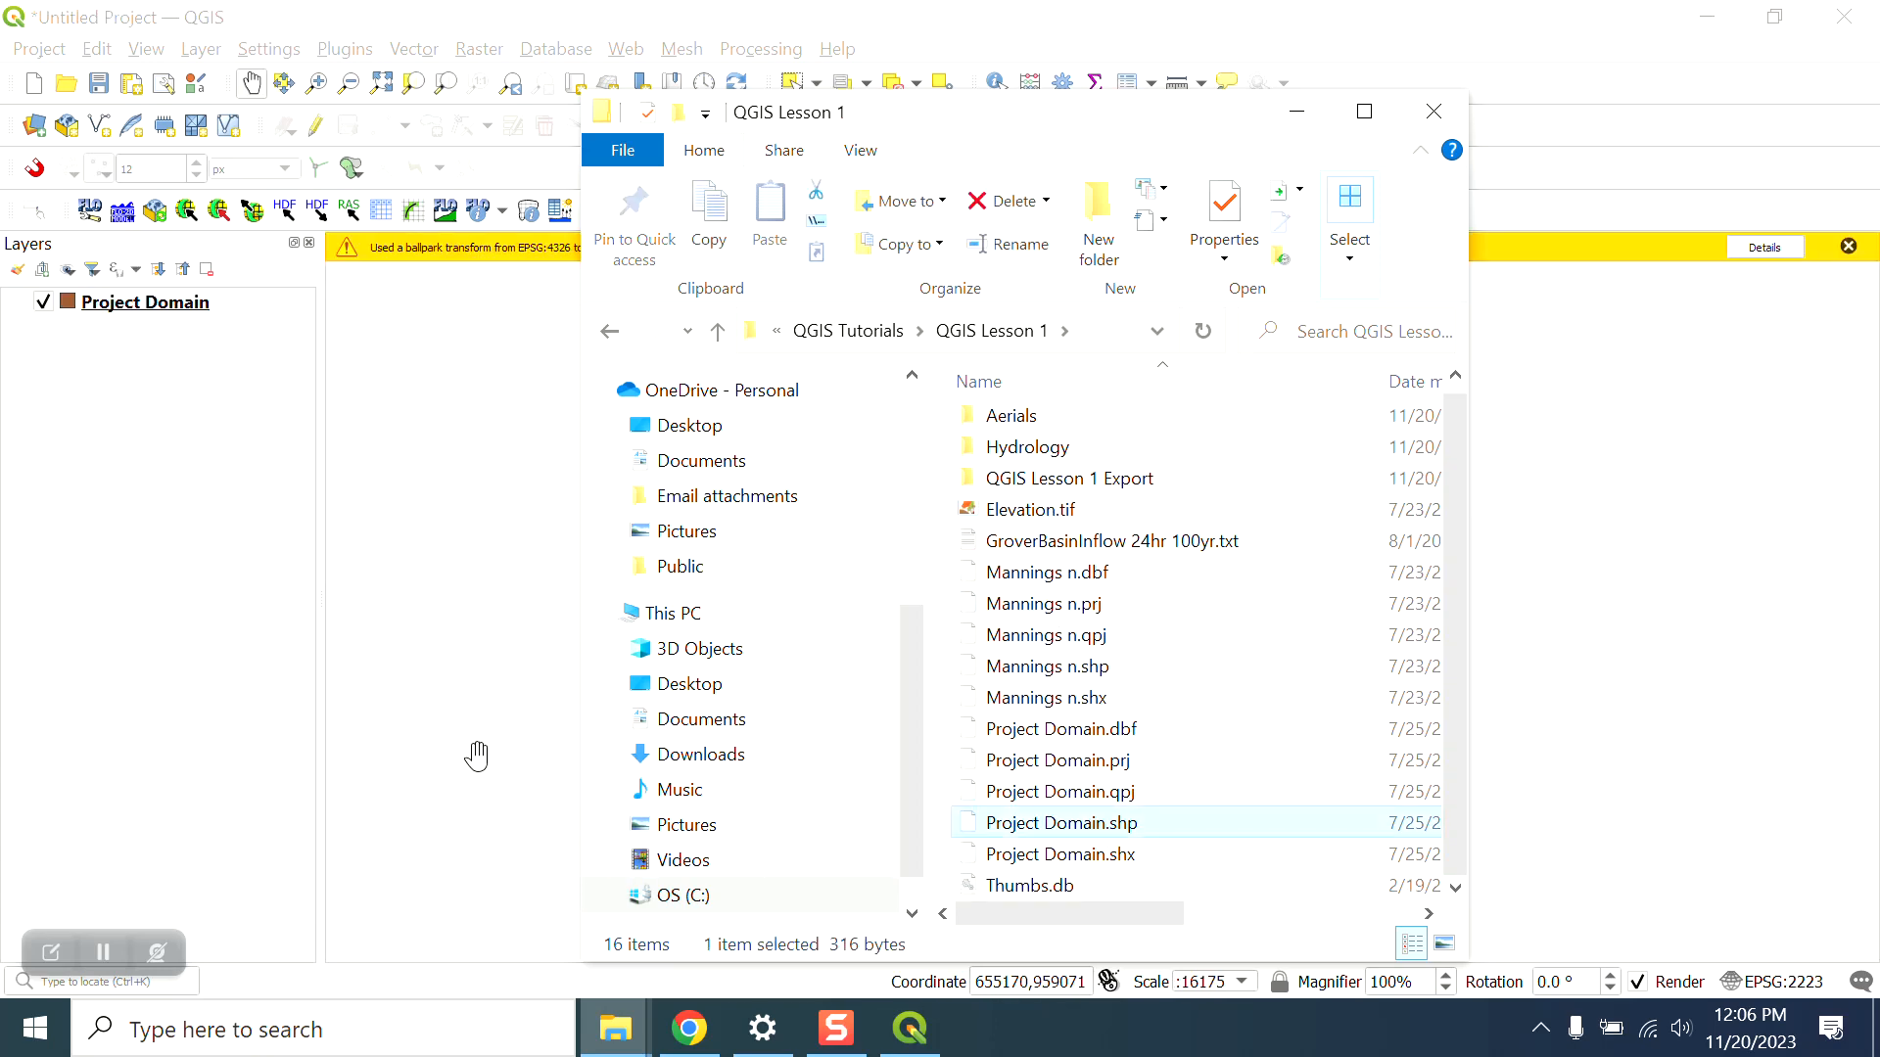
left_click(1296, 112)
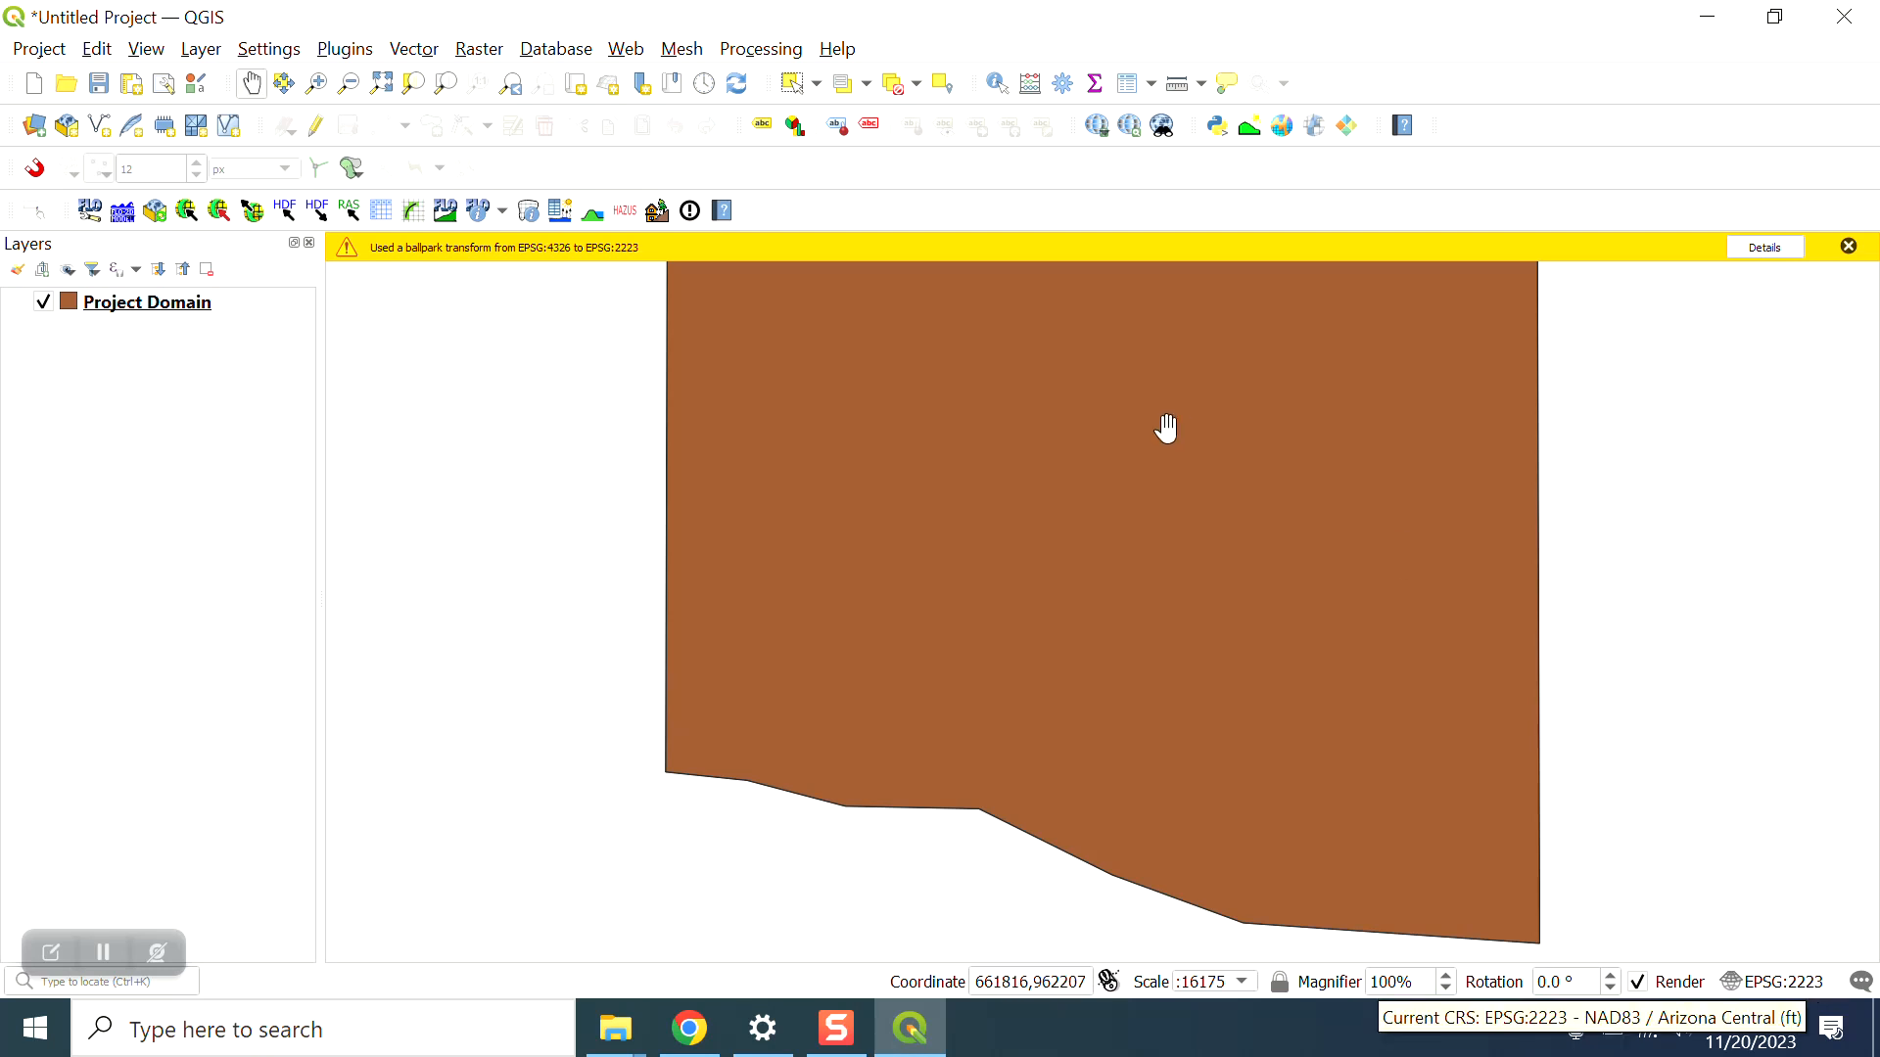
left_click(1848, 248)
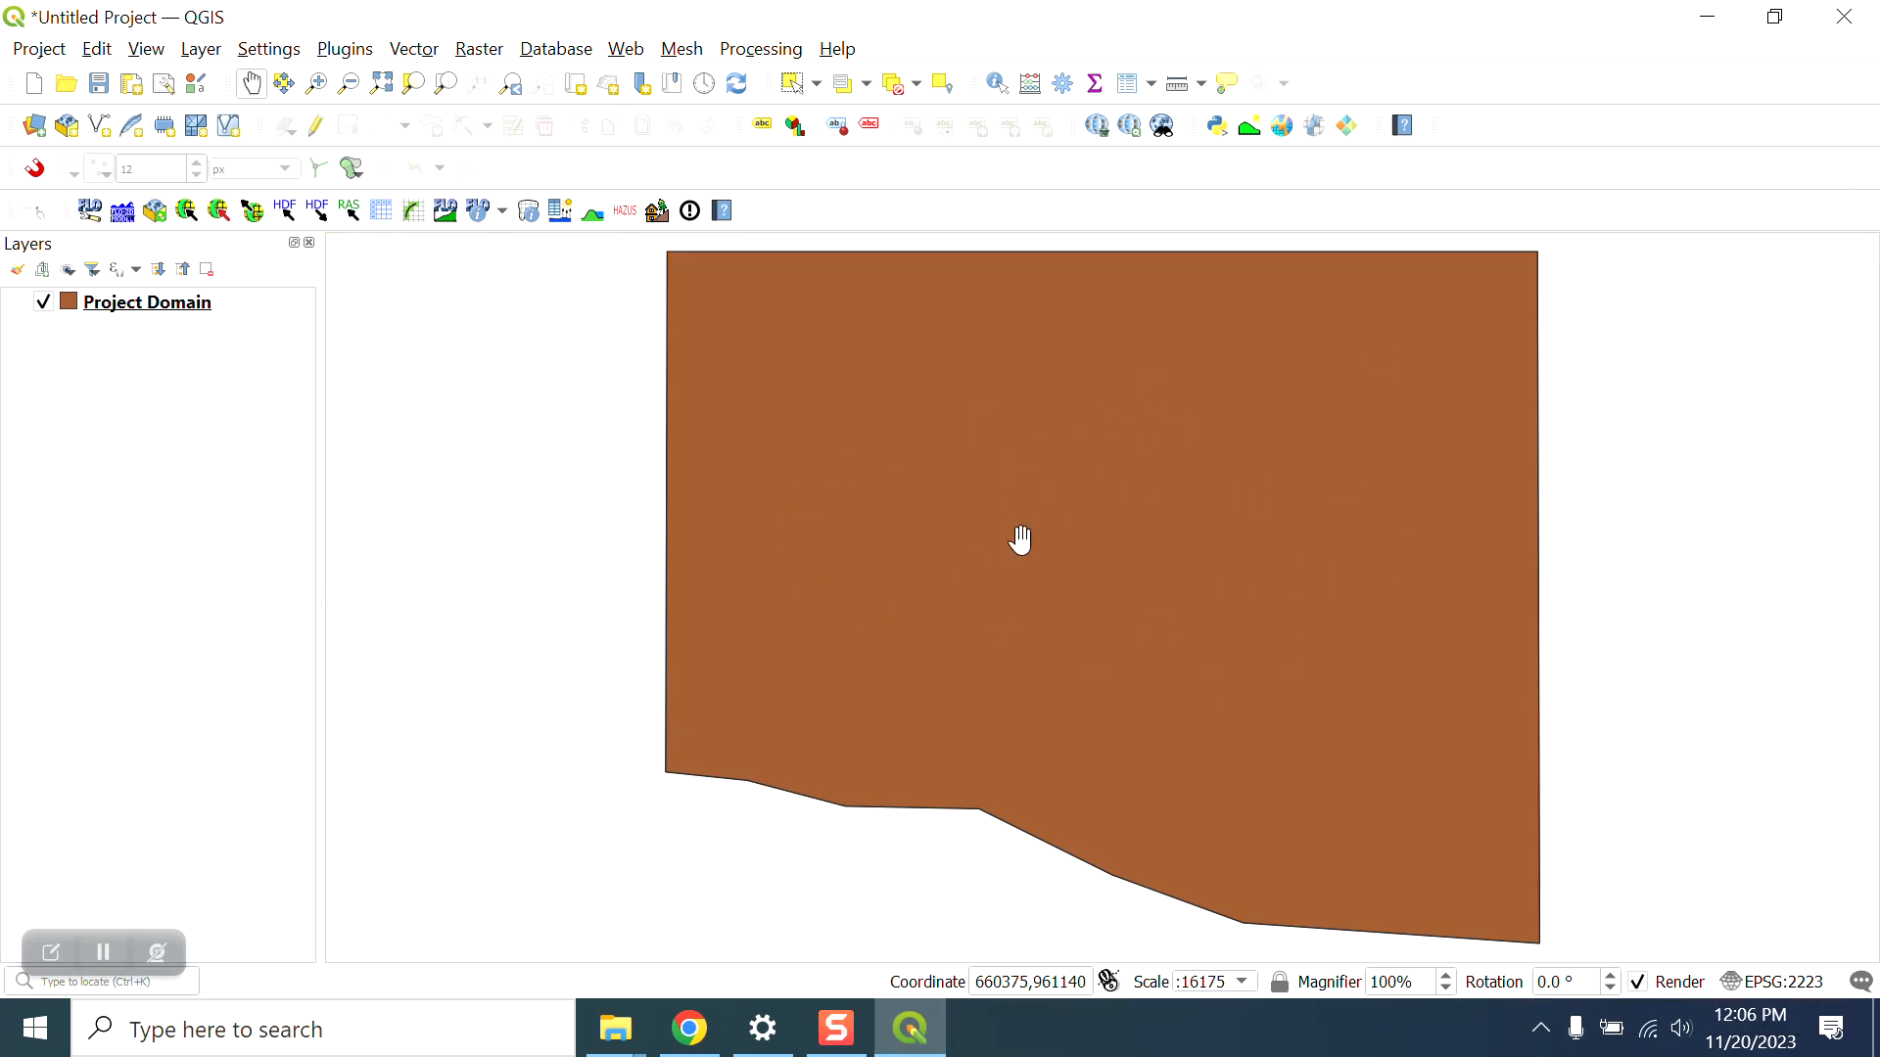
Step: Close QGIS and discard the untitled project
left_click(1853, 18)
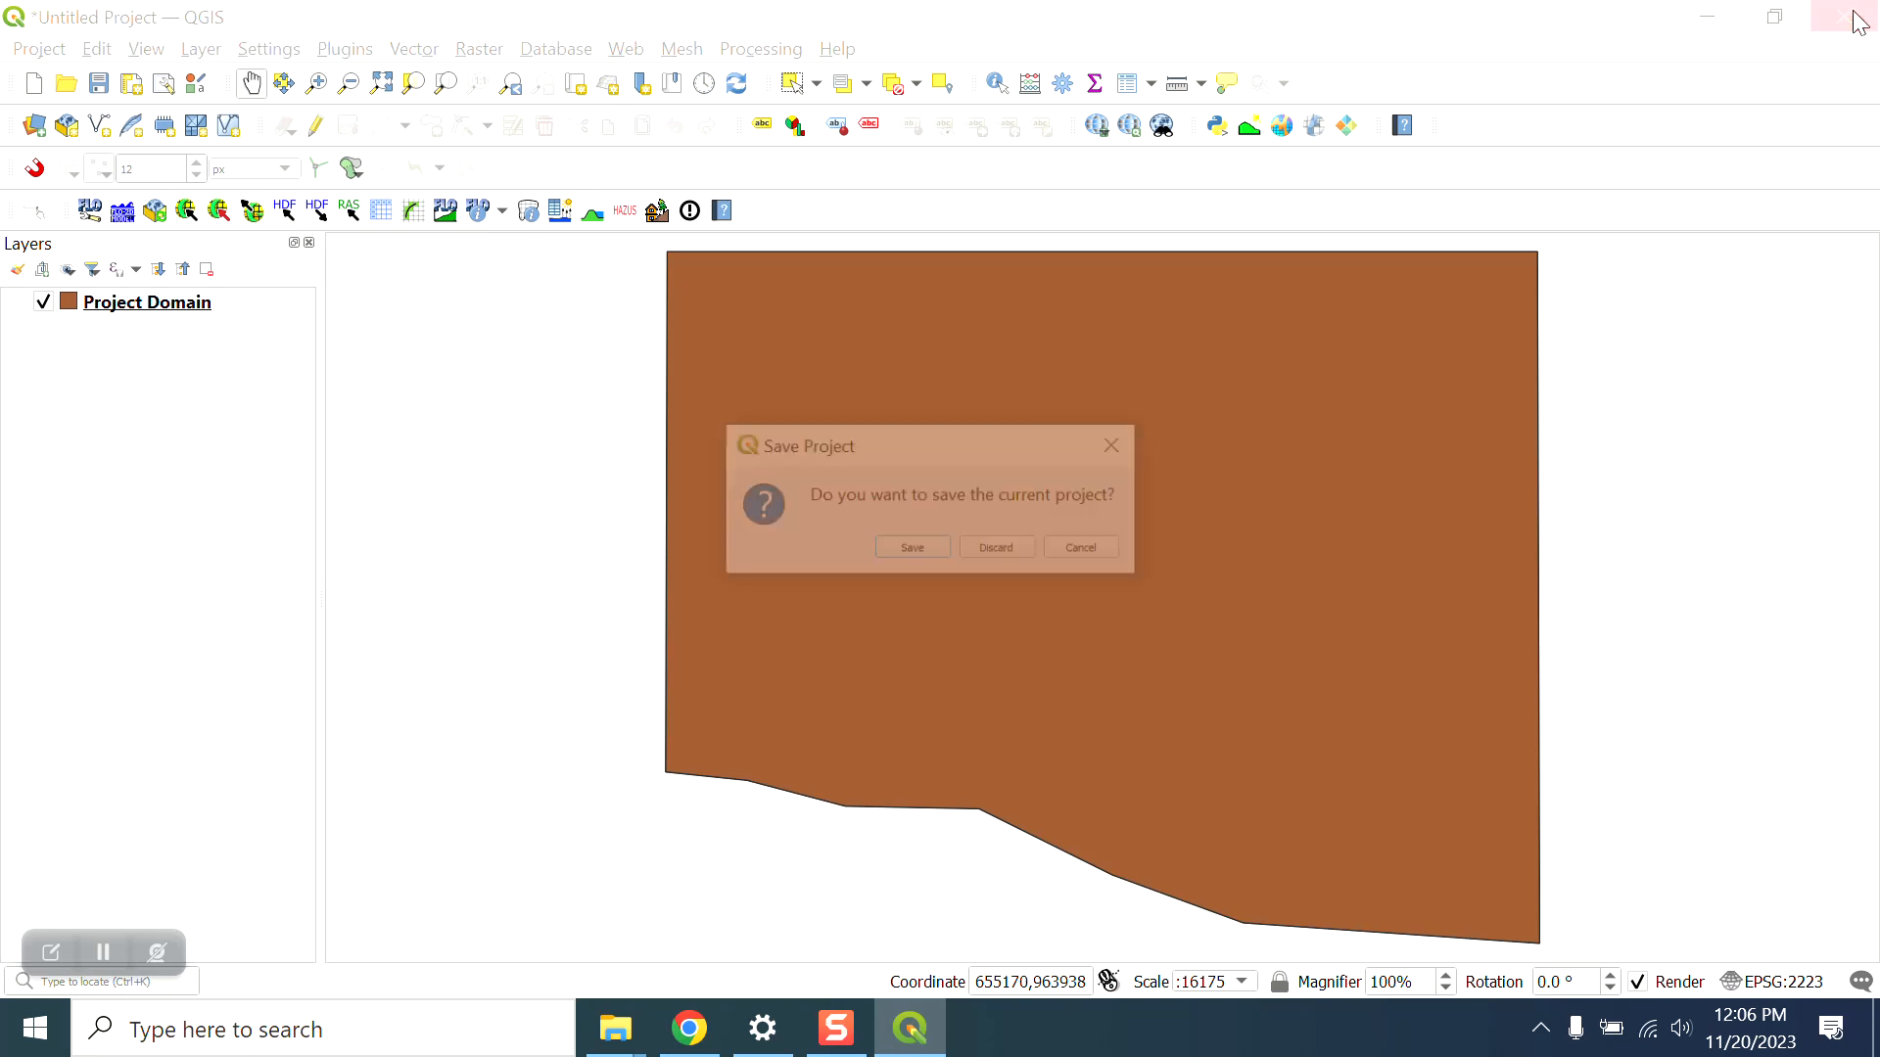
left_click(1000, 552)
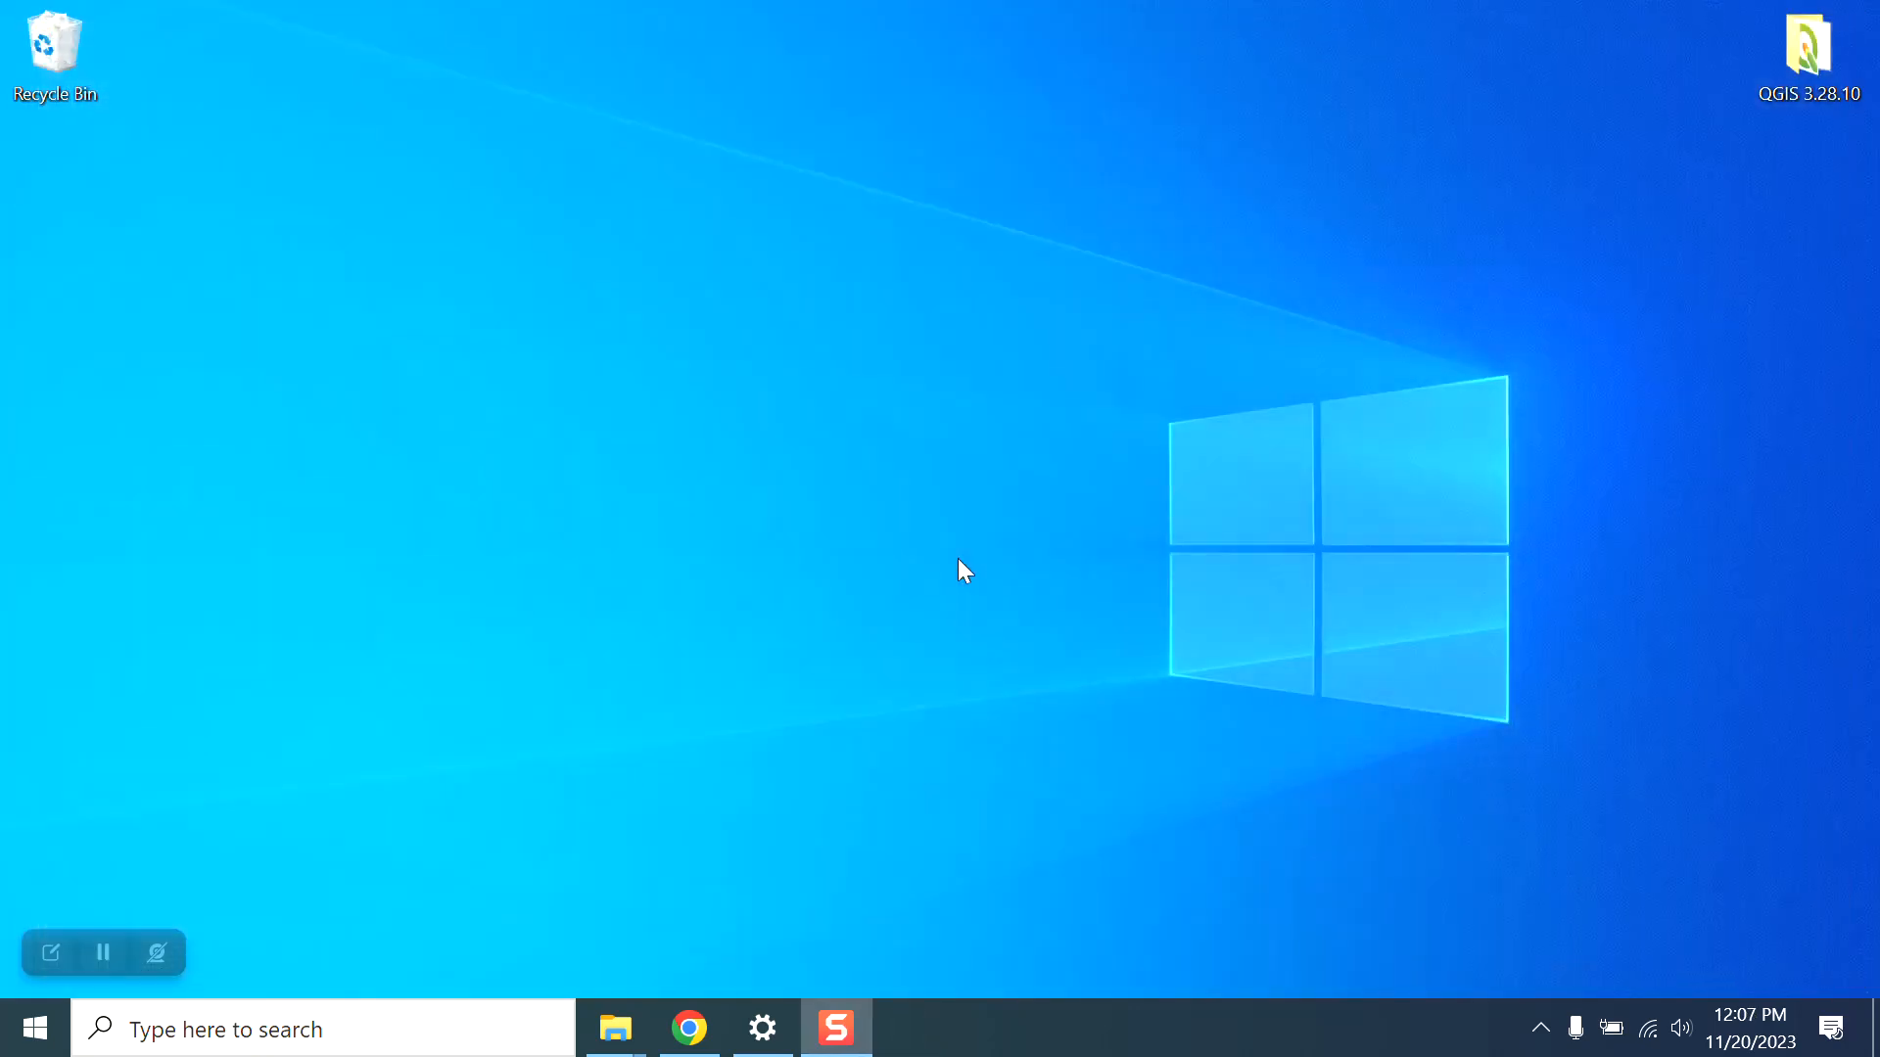
Step: Review the overview, required data and first step of Lesson 1 Part 1 – Getting Started in Chrome, and return to the FLO-2D homepage
left_click(693, 1028)
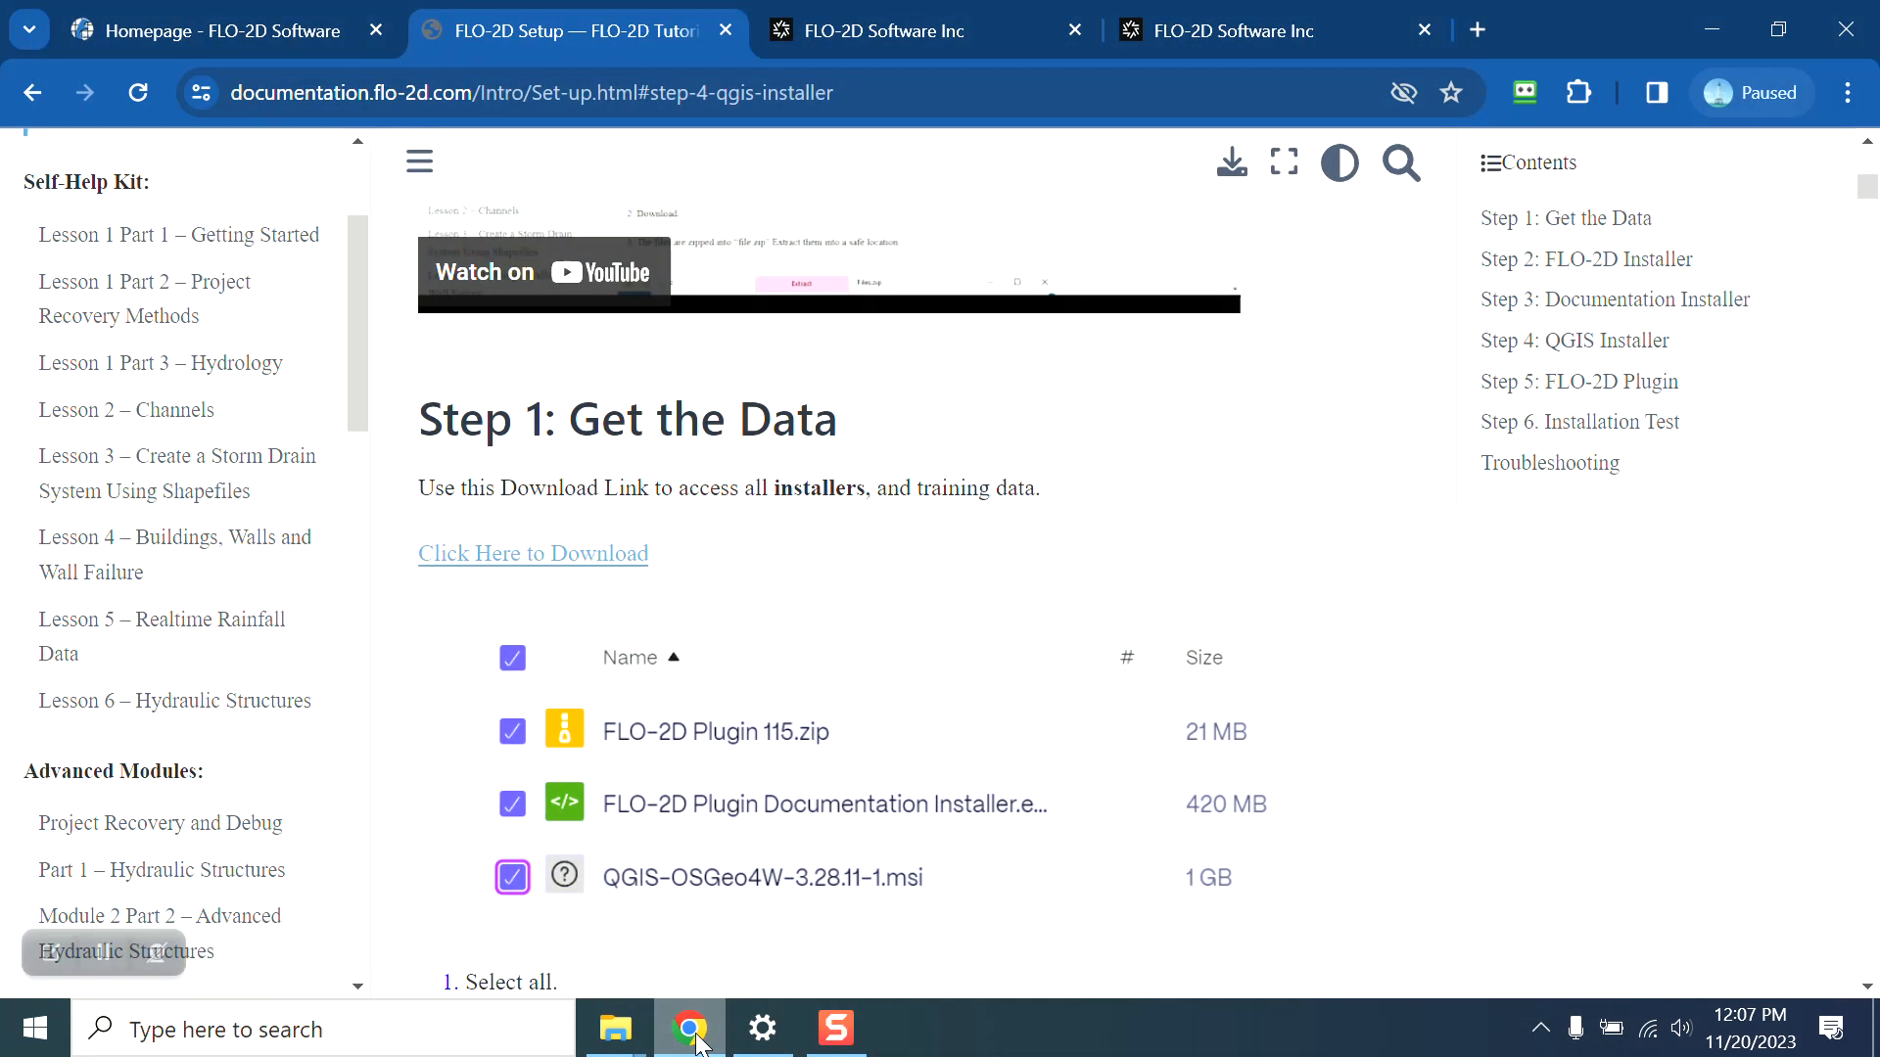
left_click(108, 235)
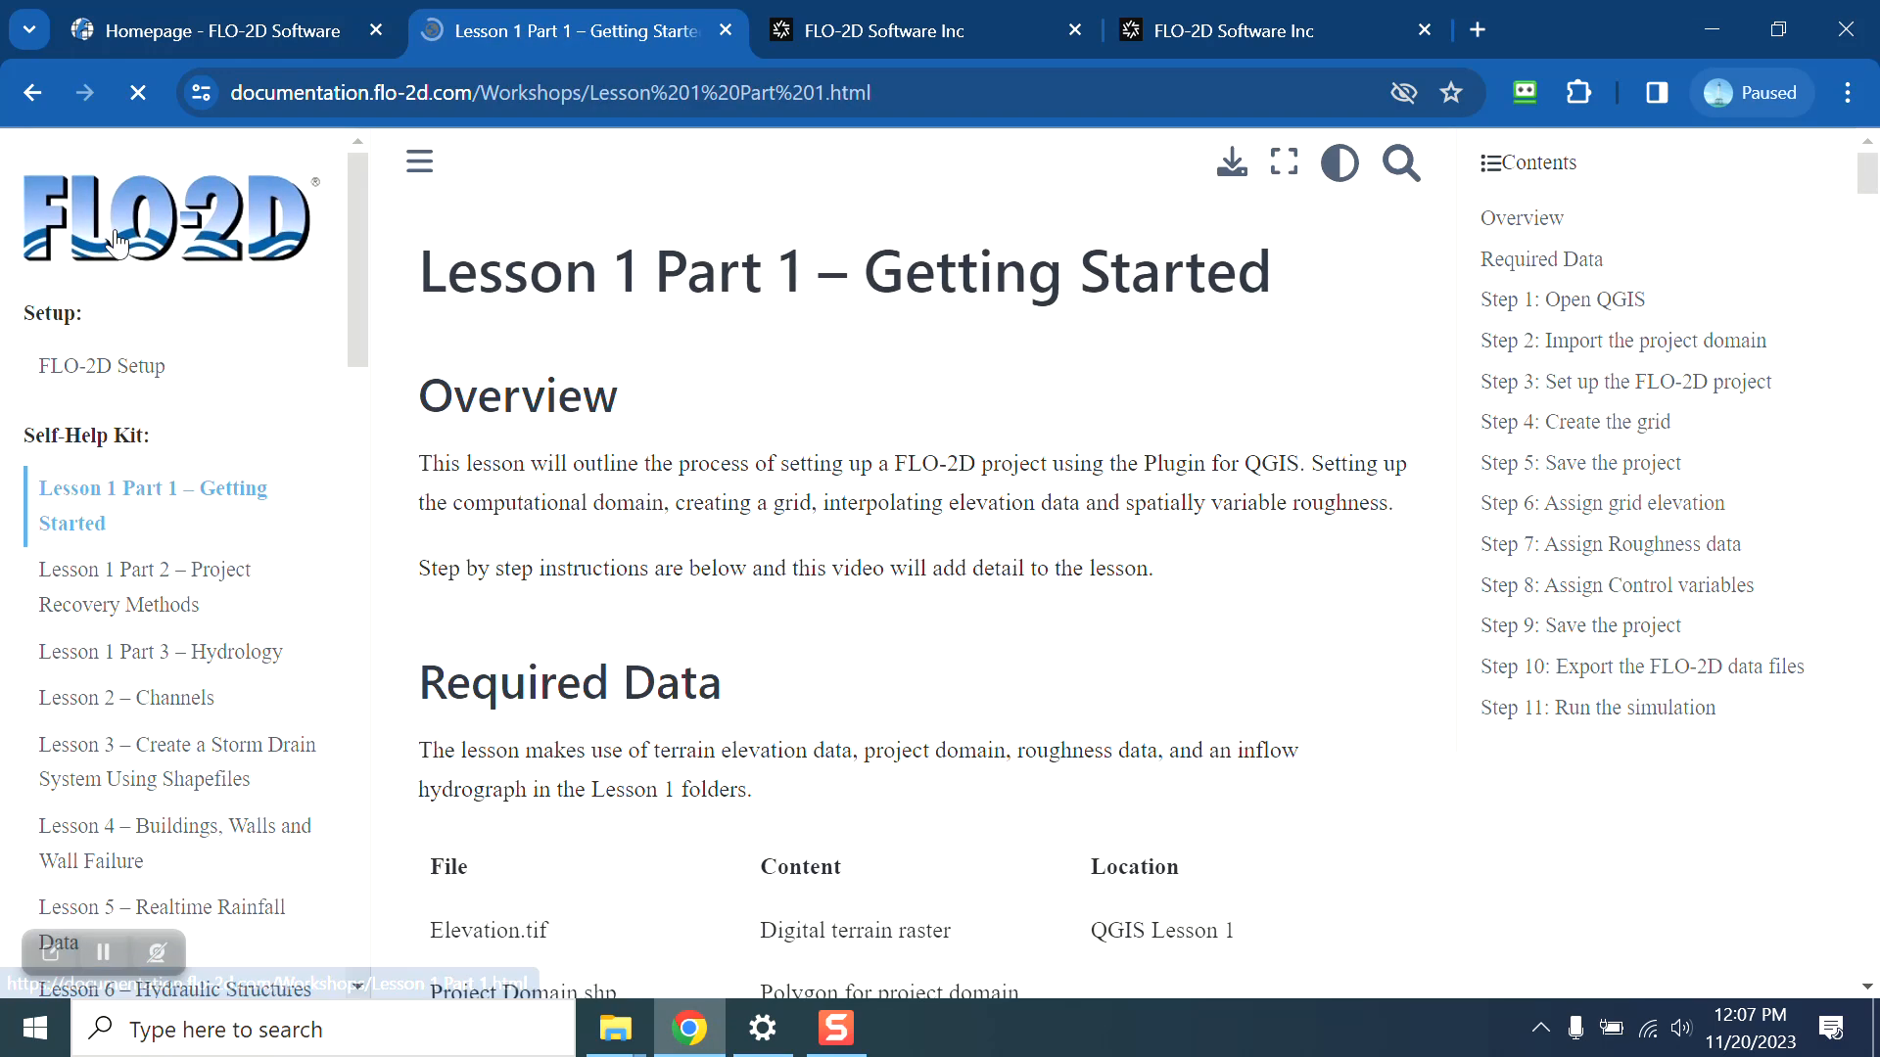
scroll(740, 446, "down", 1)
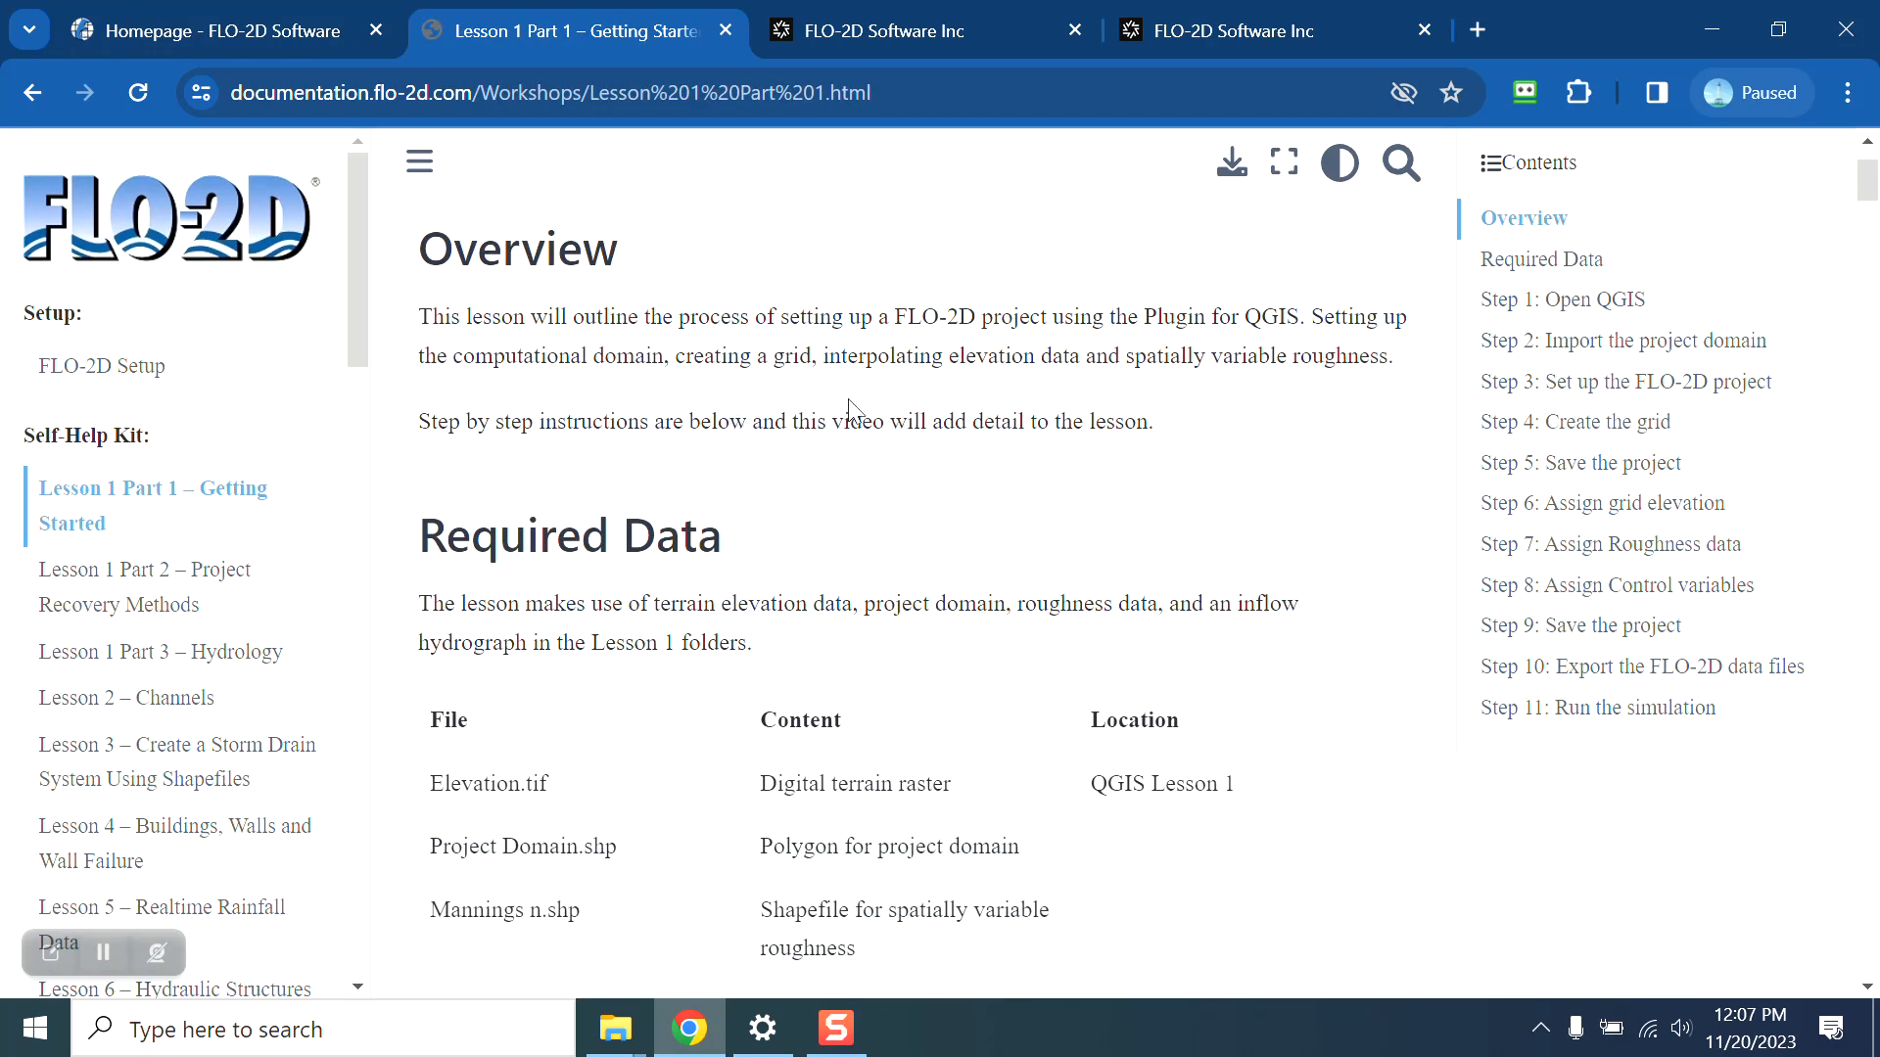
scroll(972, 578, "down", 14)
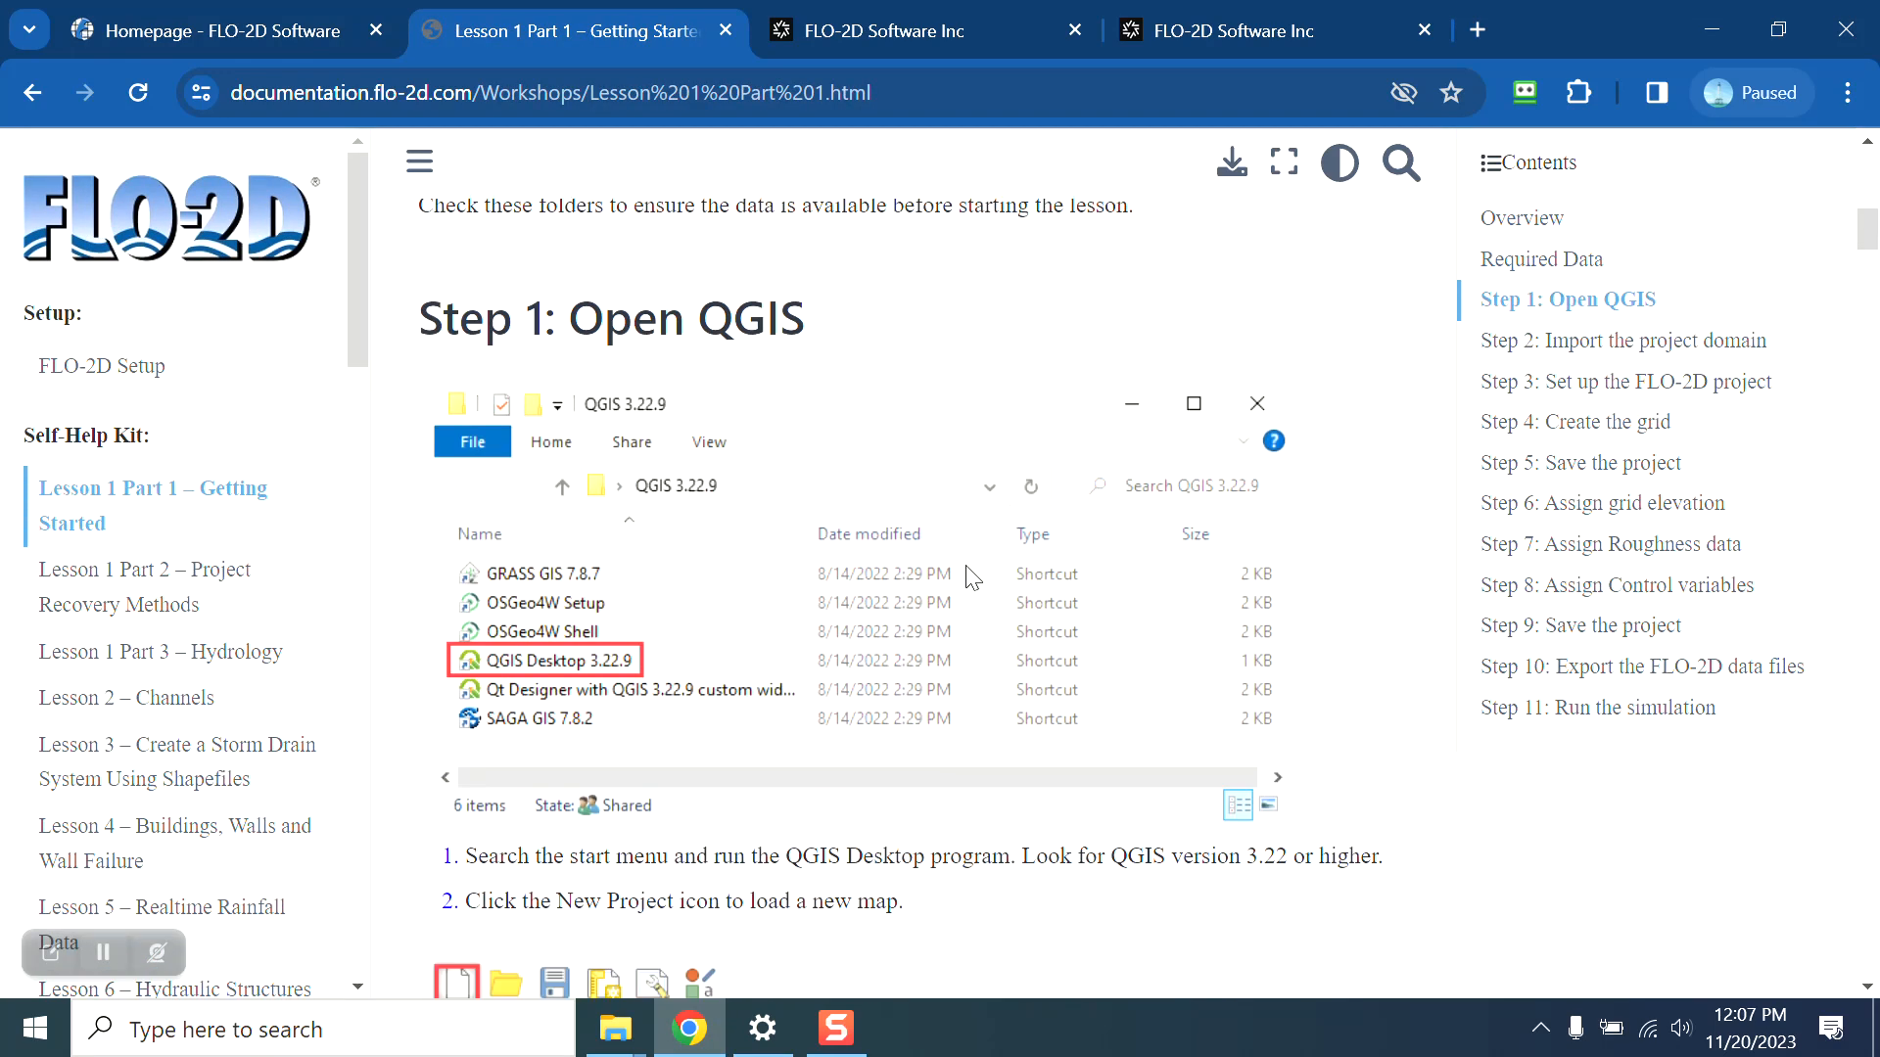
scroll(972, 578, "up", 6)
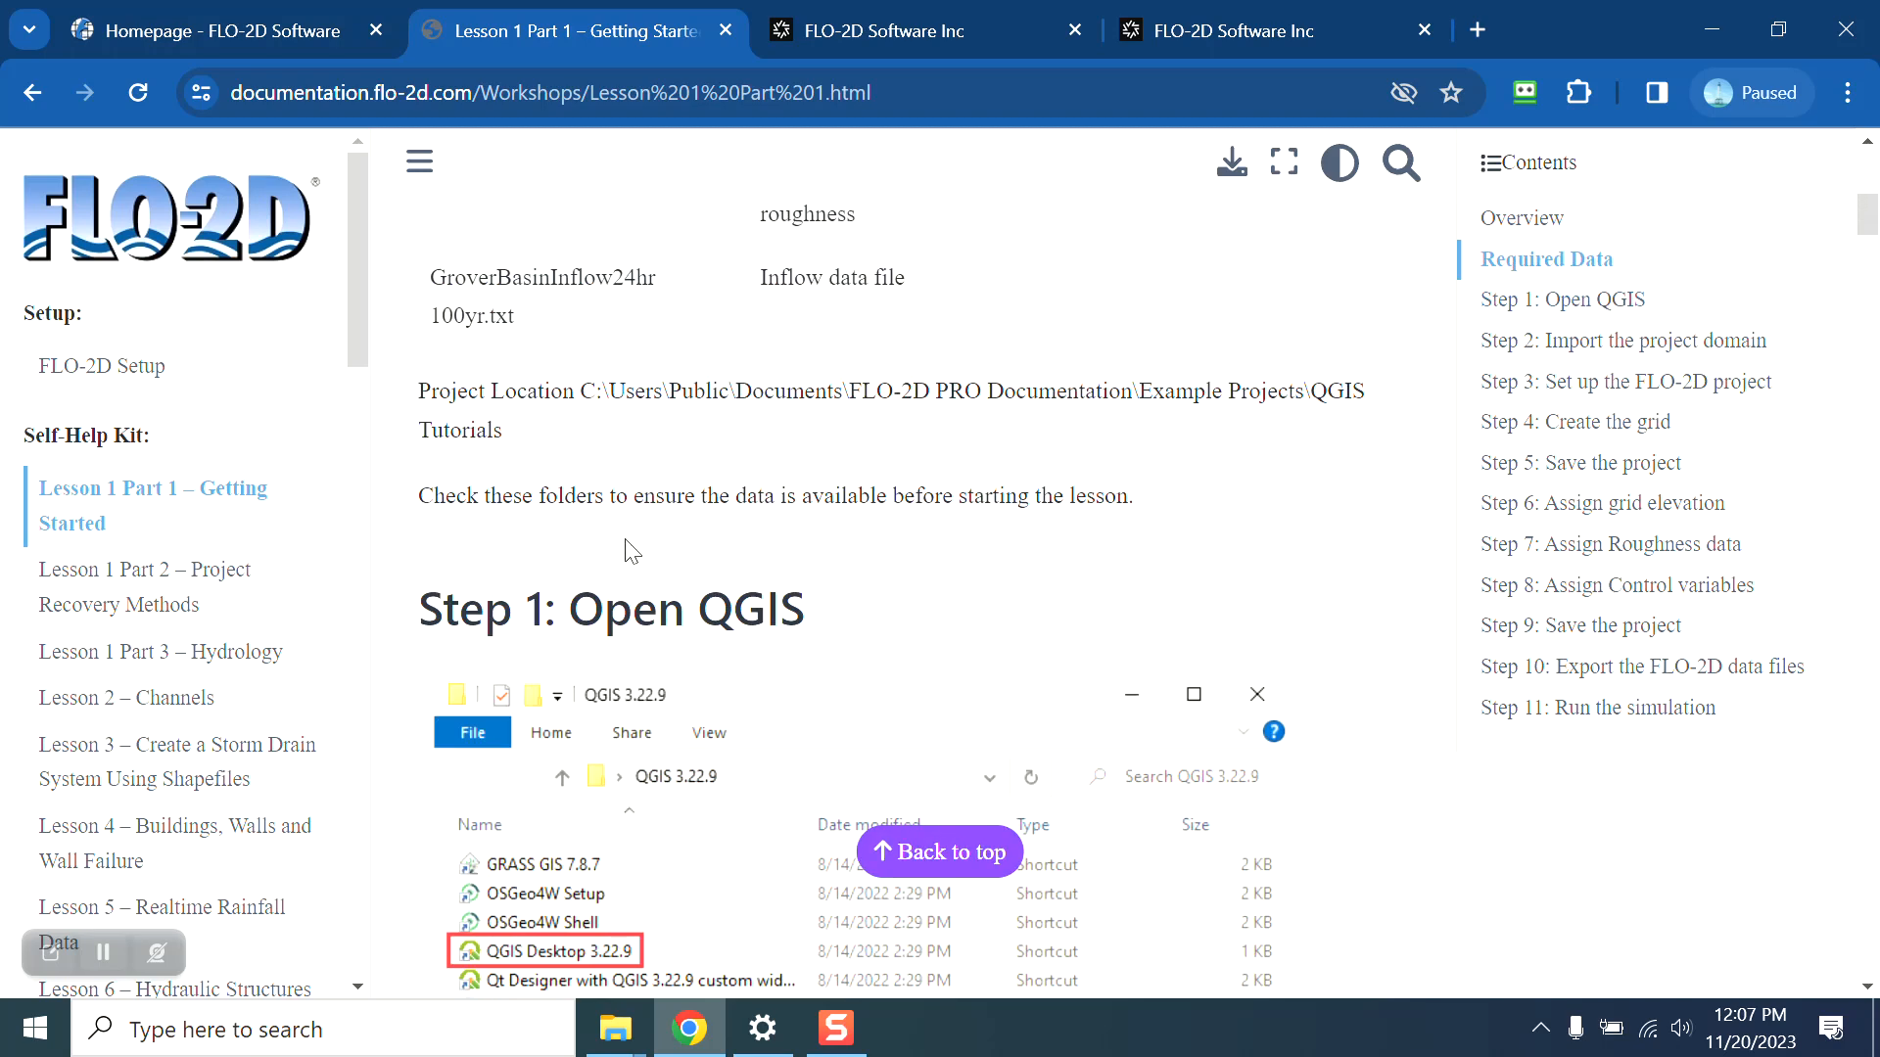
scroll(729, 573, "up", 3)
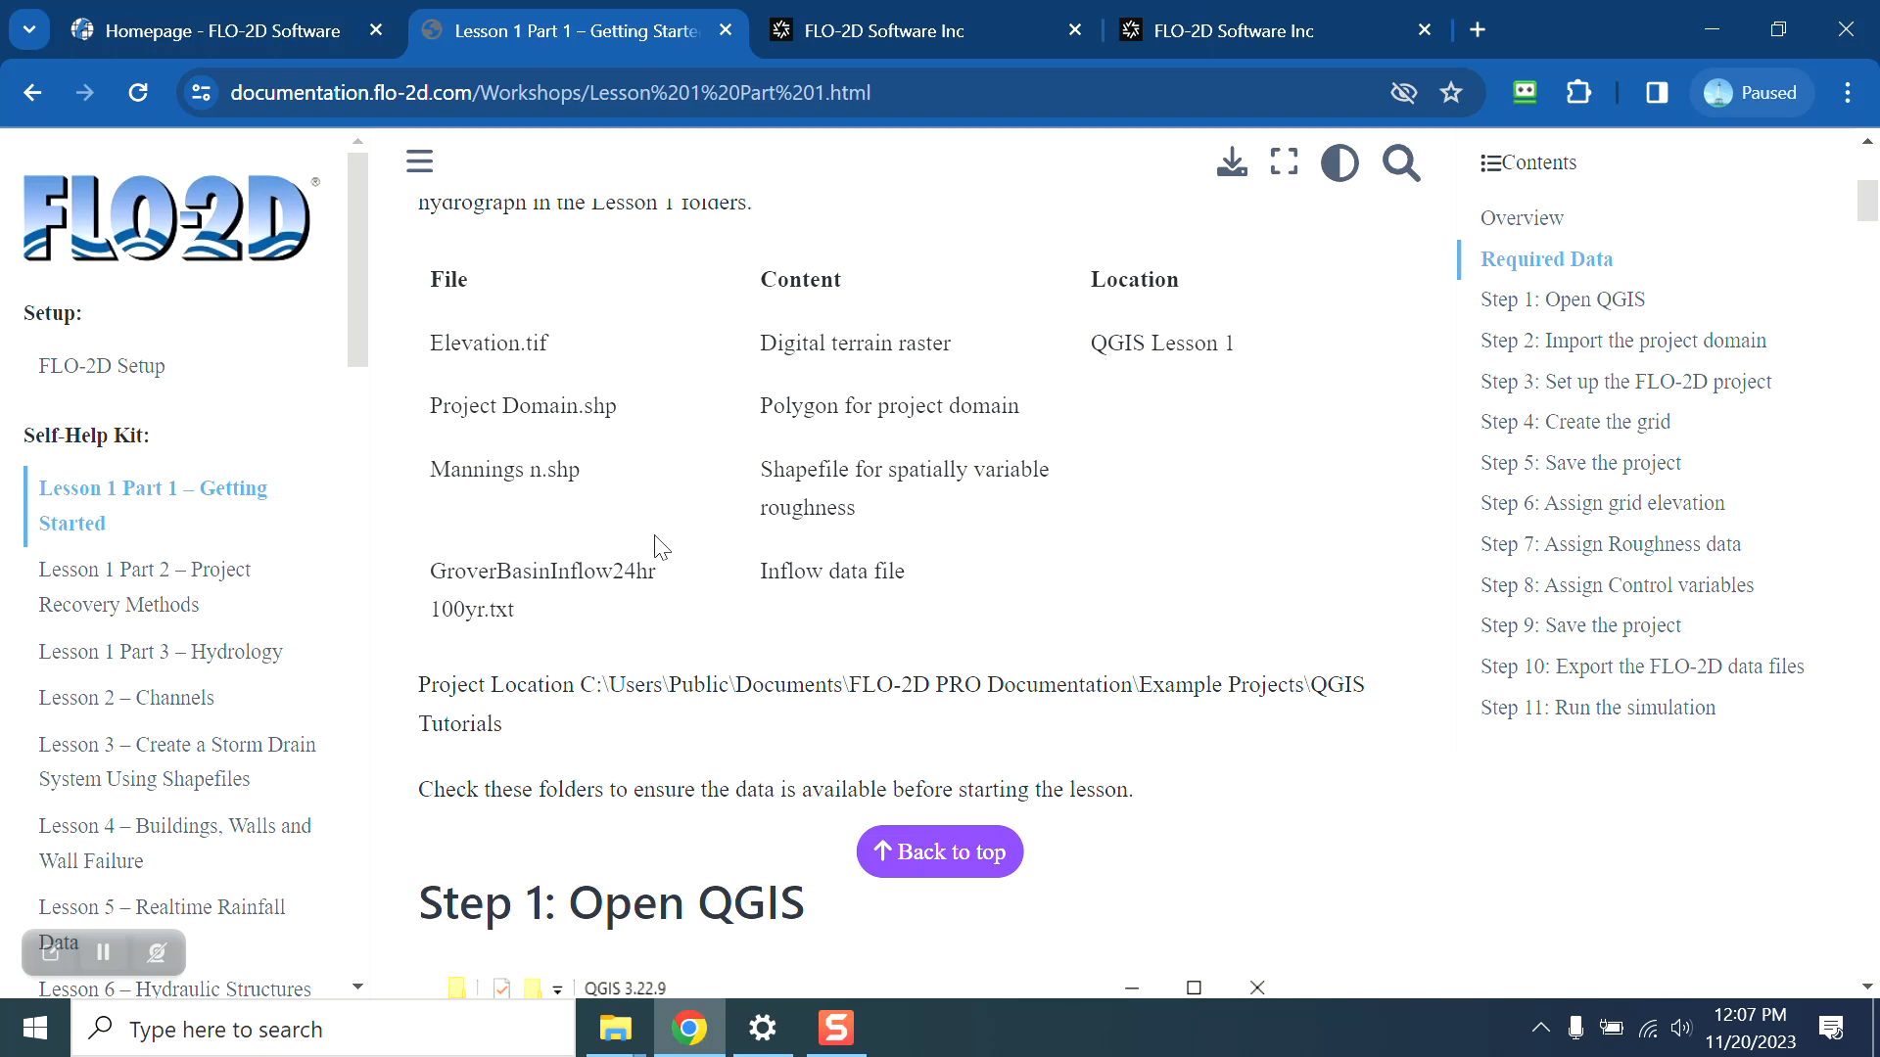
scroll(658, 546, "up", 6)
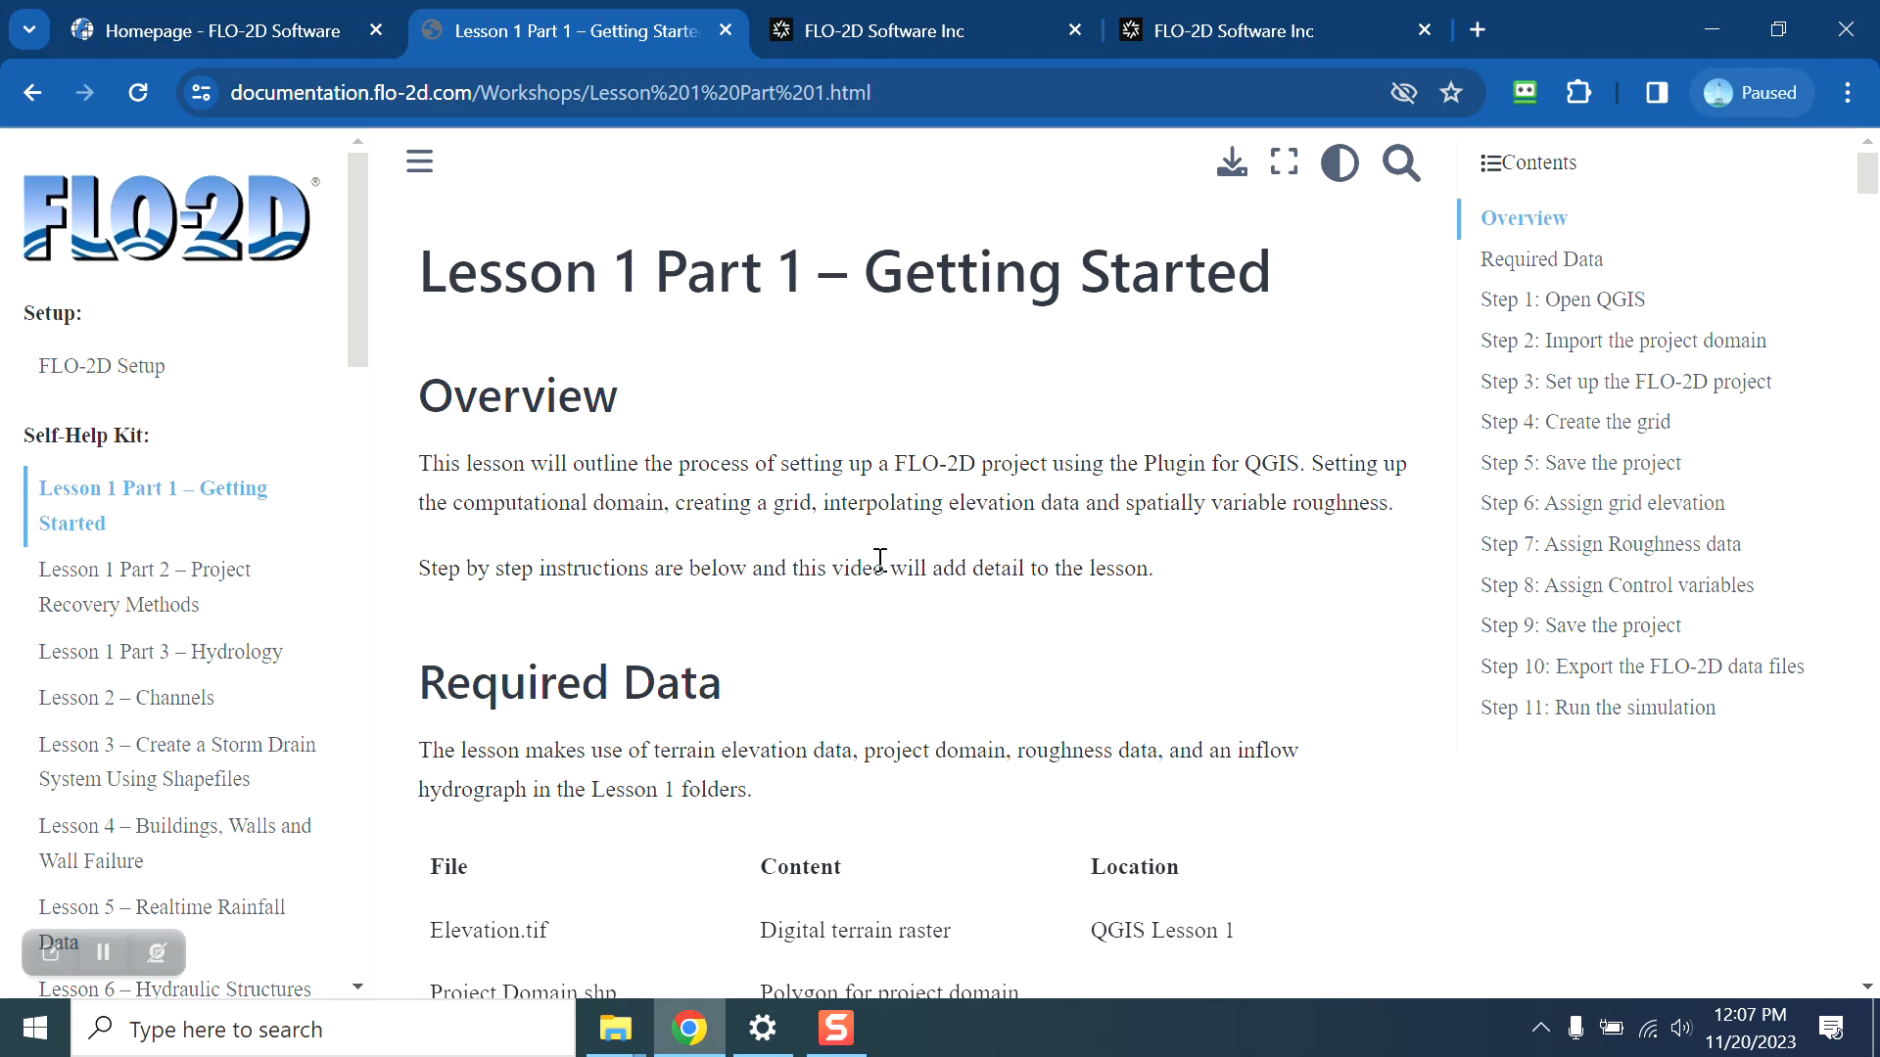
scroll(881, 563, "down", 6)
scroll(877, 769, "up", 6)
left_click(313, 26)
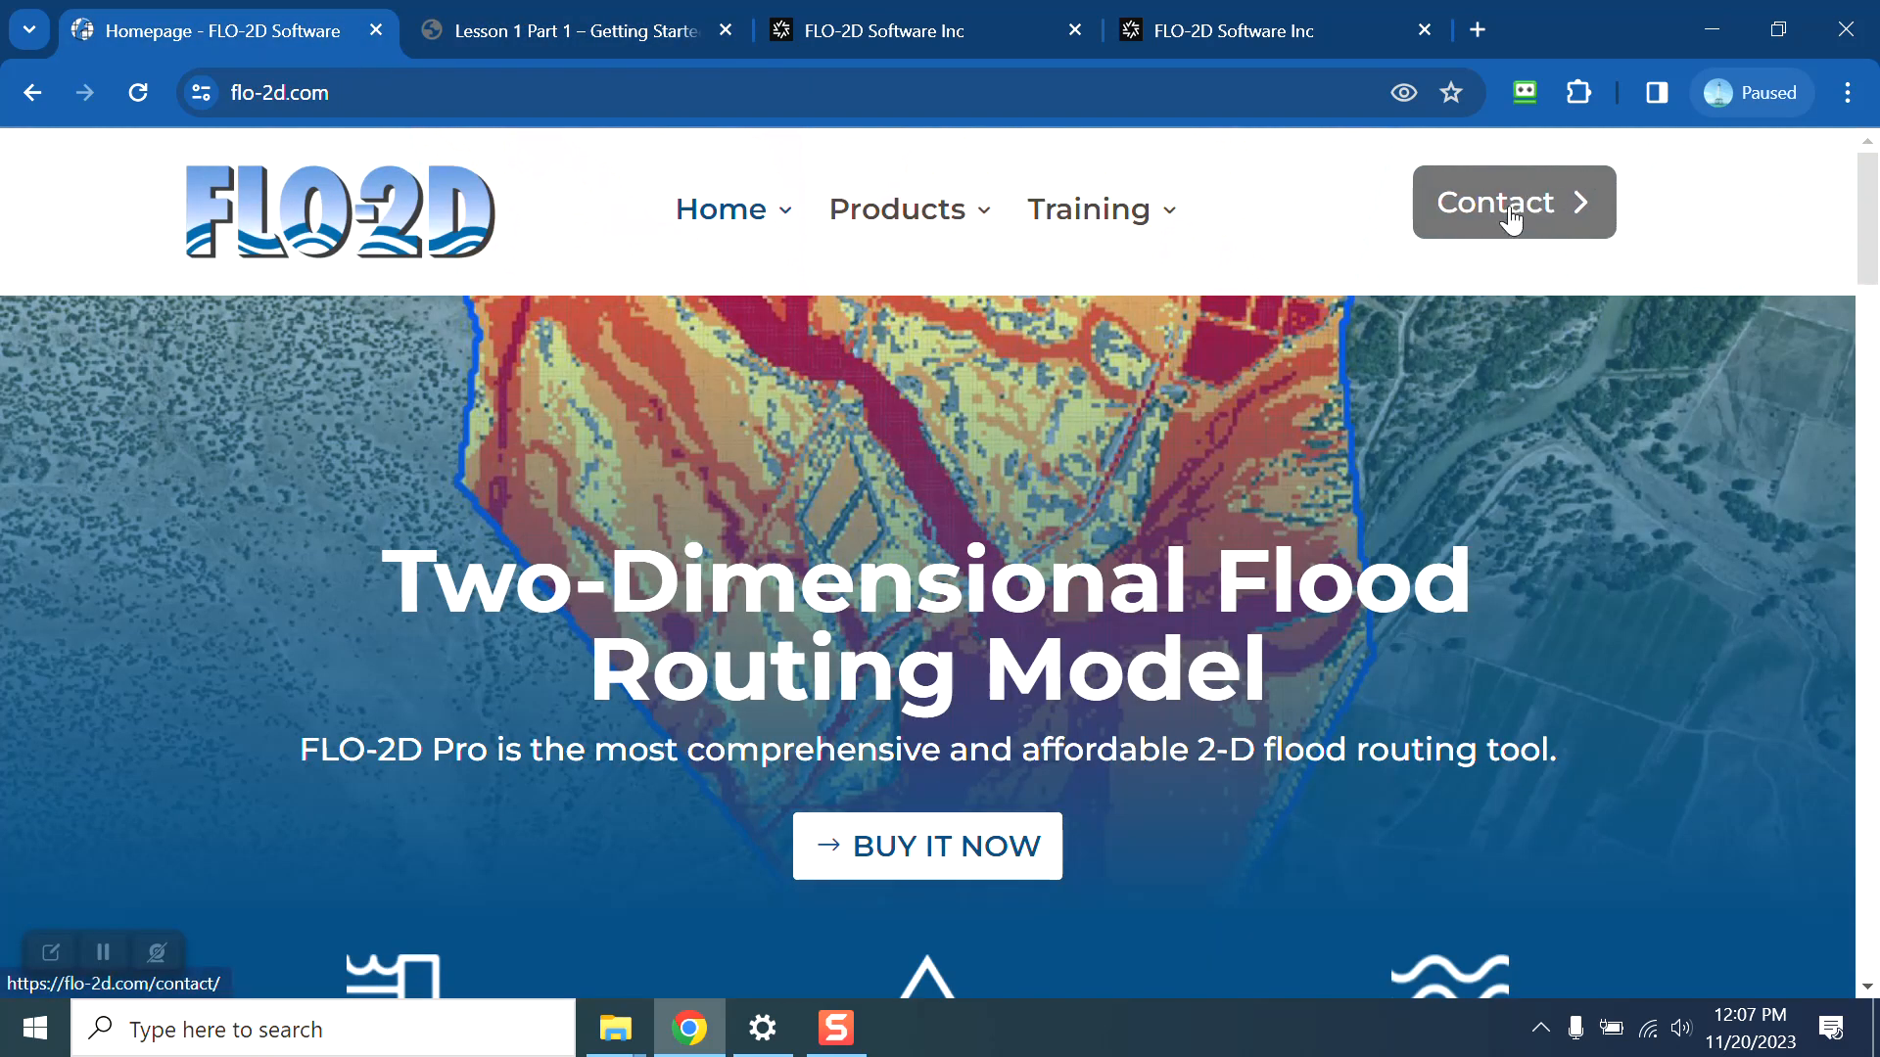